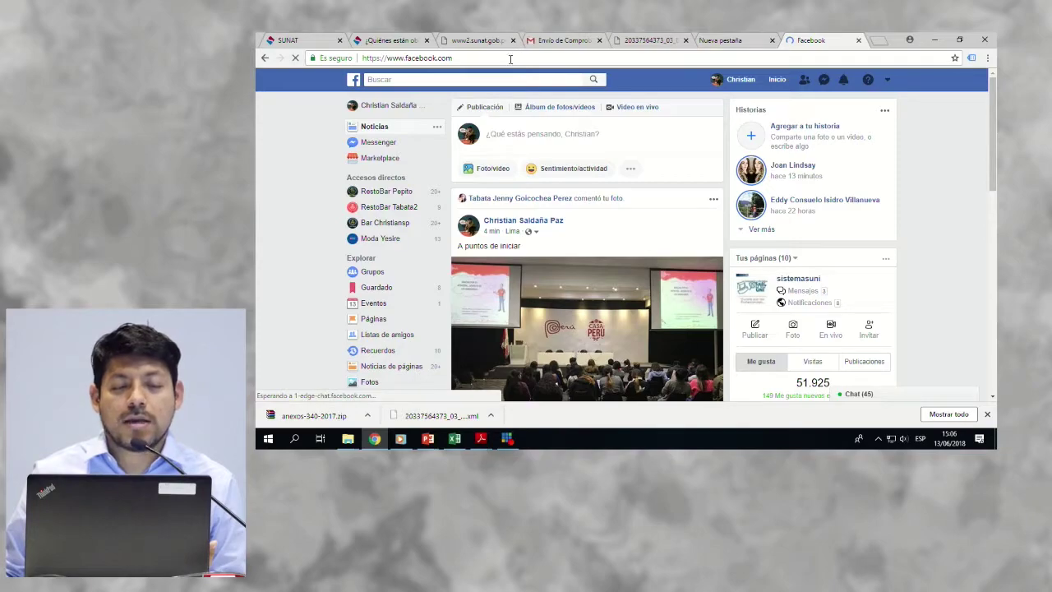
pyautogui.click(528, 60)
pyautogui.write('/ads')
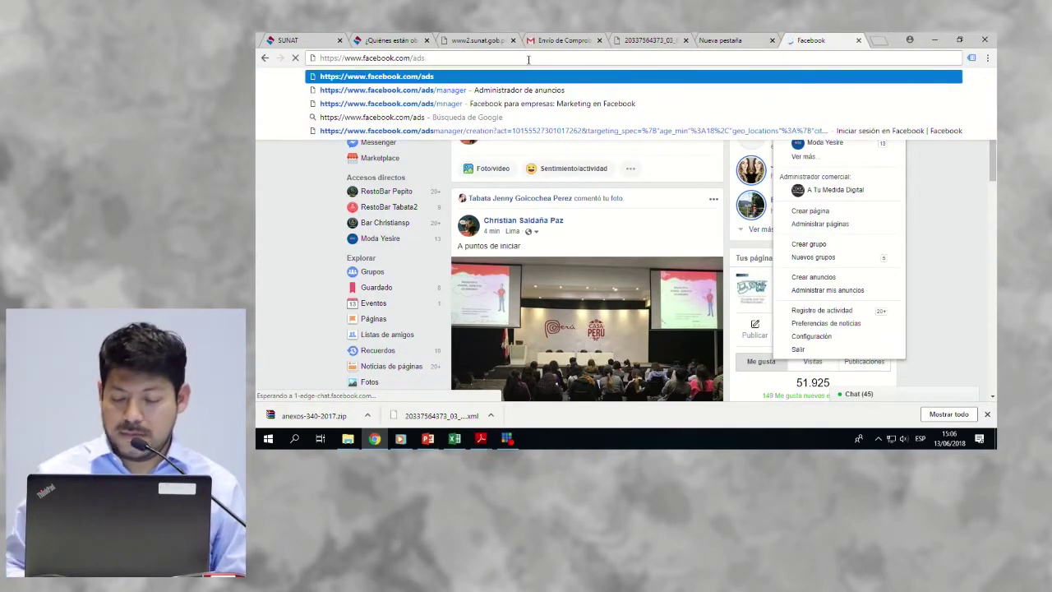
pyautogui.press('Down')
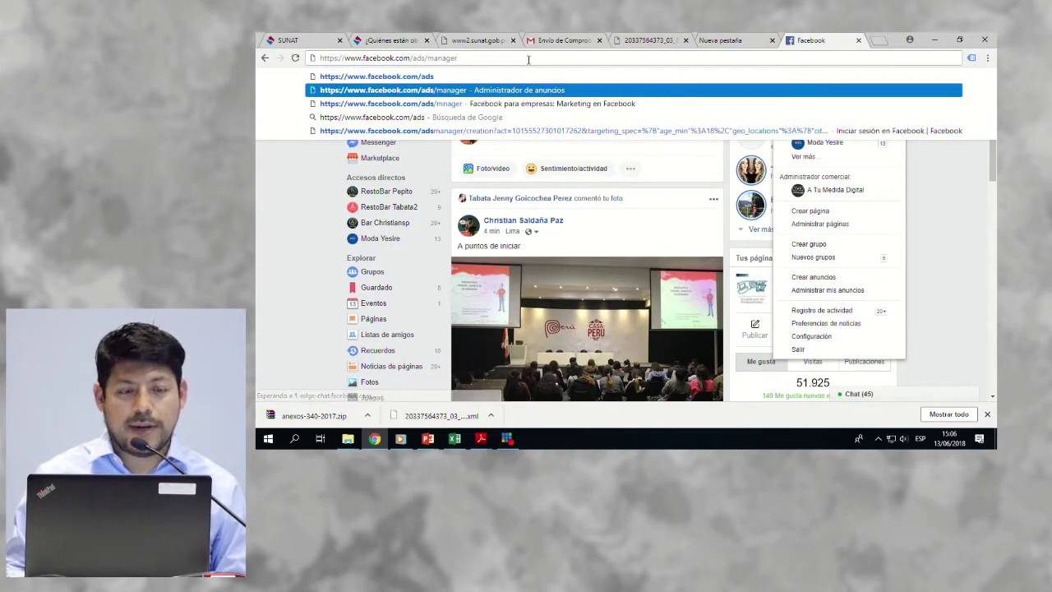
pyautogui.press('Return')
# Step: Copy the ads manager page's full web address and paste it into a new Notepad document
pyautogui.click(529, 59)
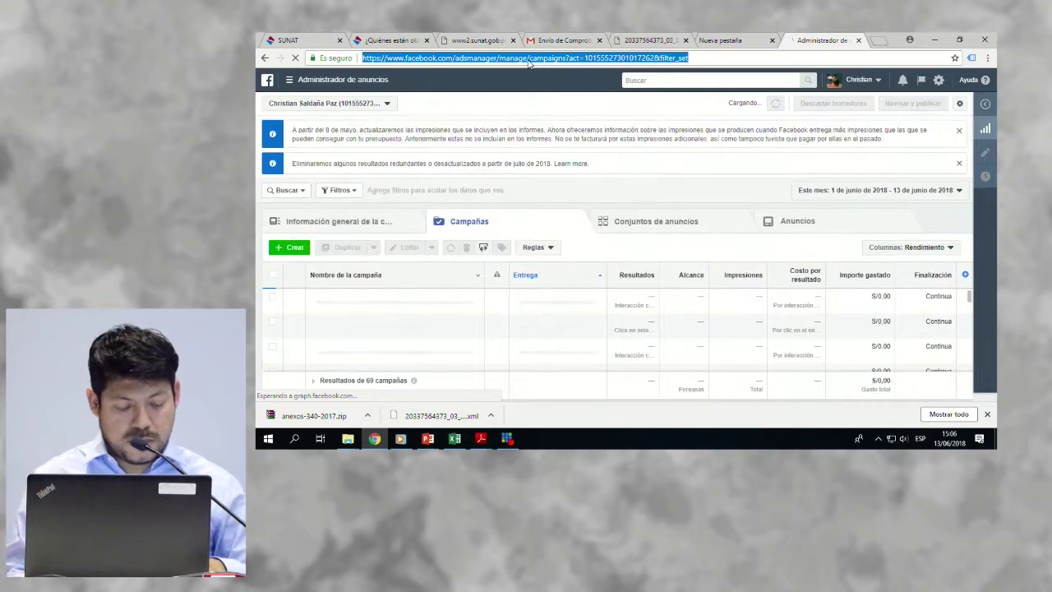
pyautogui.press('super+r')
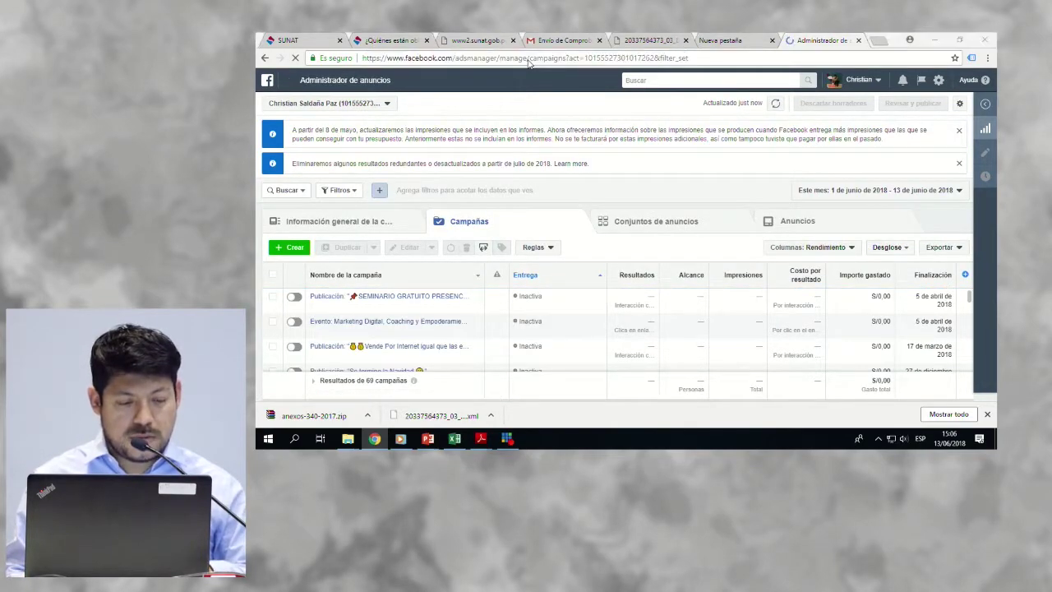
pyautogui.write('note')
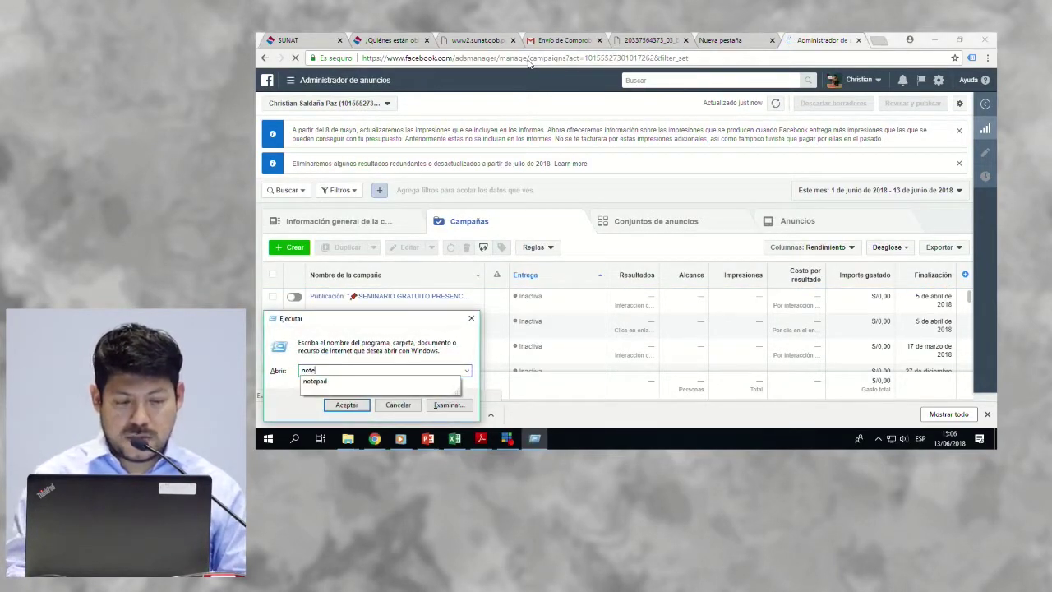
pyautogui.write('pad')
pyautogui.press('Return')
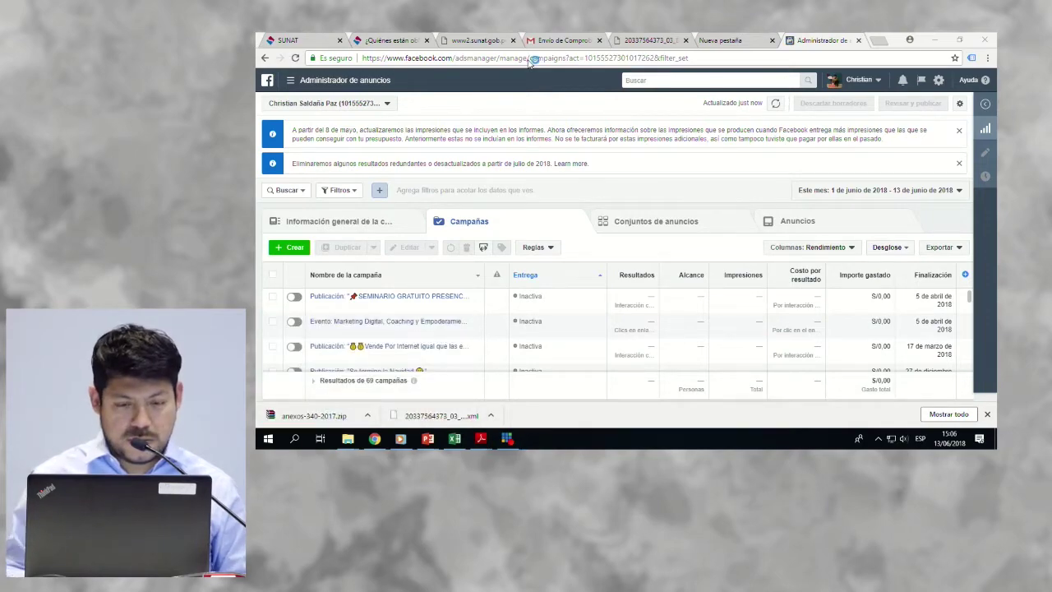
pyautogui.hotkey('ctrl', 'v')
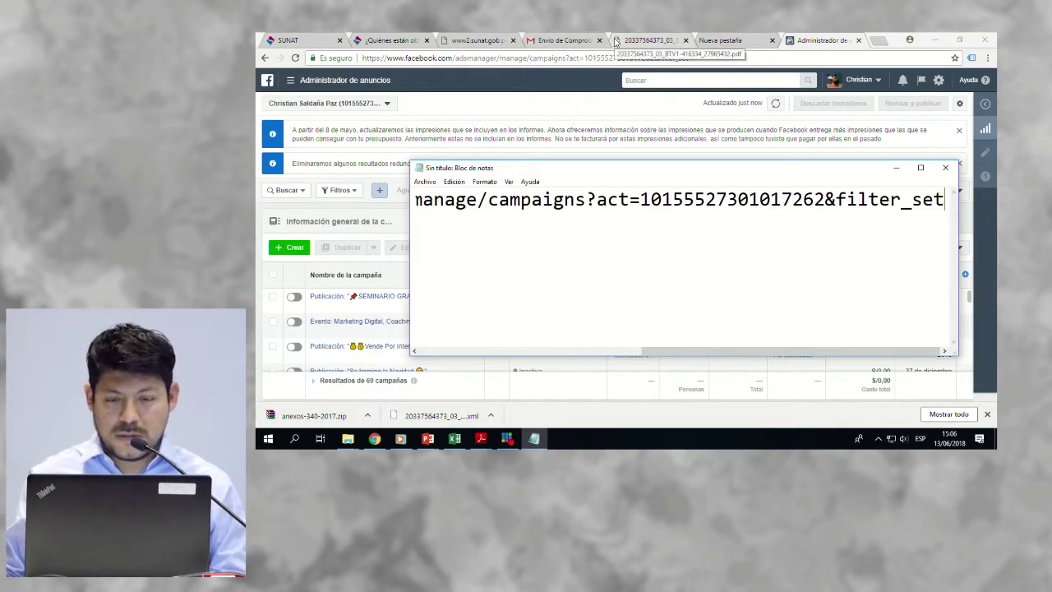
pyautogui.press('BackSpace')
pyautogui.press('BackSpace')
pyautogui.press('BackSpace')
pyautogui.press('BackSpace')
pyautogui.press('BackSpace')
pyautogui.press('BackSpace')
pyautogui.press('BackSpace')
pyautogui.press('BackSpace')
pyautogui.press('BackSpace')
pyautogui.press('BackSpace')
pyautogui.press('BackSpace')
pyautogui.press('BackSpace')
pyautogui.press('BackSpace')
pyautogui.press('BackSpace')
pyautogui.press('BackSpace')
pyautogui.press('BackSpace')
pyautogui.press('BackSpace')
pyautogui.press('BackSpace')
pyautogui.press('BackSpace')
pyautogui.press('BackSpace')
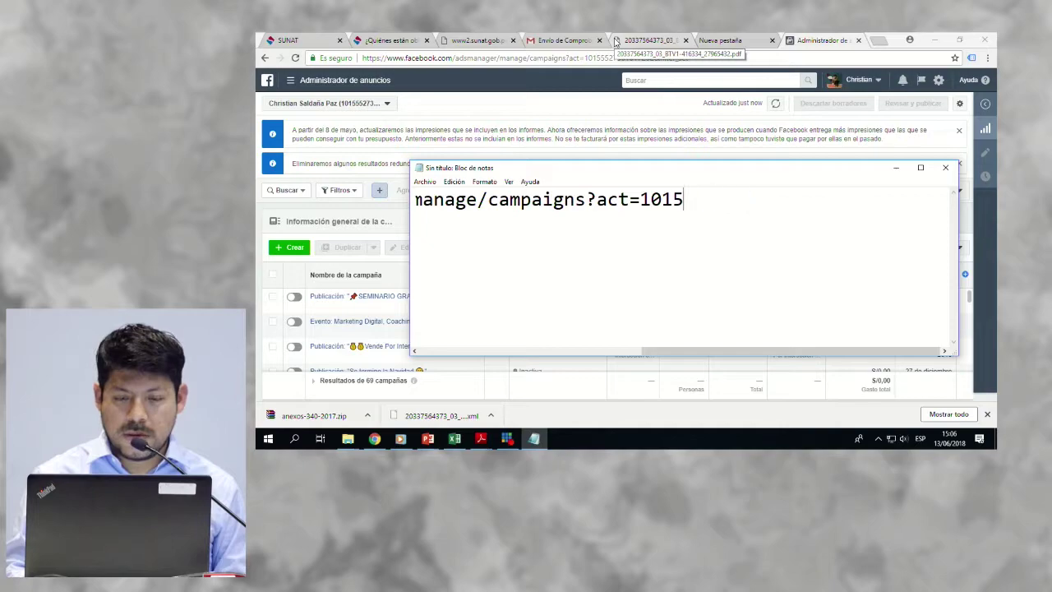
pyautogui.press('BackSpace')
pyautogui.press('BackSpace')
pyautogui.press('BackSpace')
pyautogui.press('BackSpace')
pyautogui.press('Home')
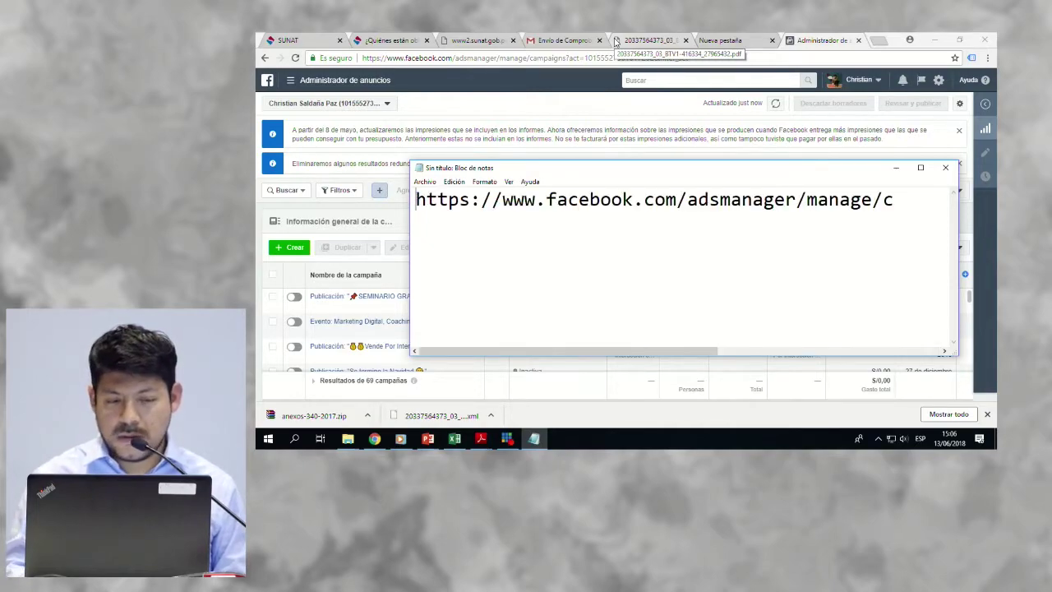
pyautogui.press('End')
pyautogui.press('BackSpace')
pyautogui.press('BackSpace')
pyautogui.press('BackSpace')
pyautogui.press('BackSpace')
pyautogui.press('BackSpace')
pyautogui.press('BackSpace')
pyautogui.press('BackSpace')
pyautogui.press('BackSpace')
pyautogui.press('BackSpace')
pyautogui.press('BackSpace')
pyautogui.press('BackSpace')
pyautogui.press('BackSpace')
pyautogui.press('BackSpace')
pyautogui.press('BackSpace')
pyautogui.press('BackSpace')
pyautogui.press('BackSpace')
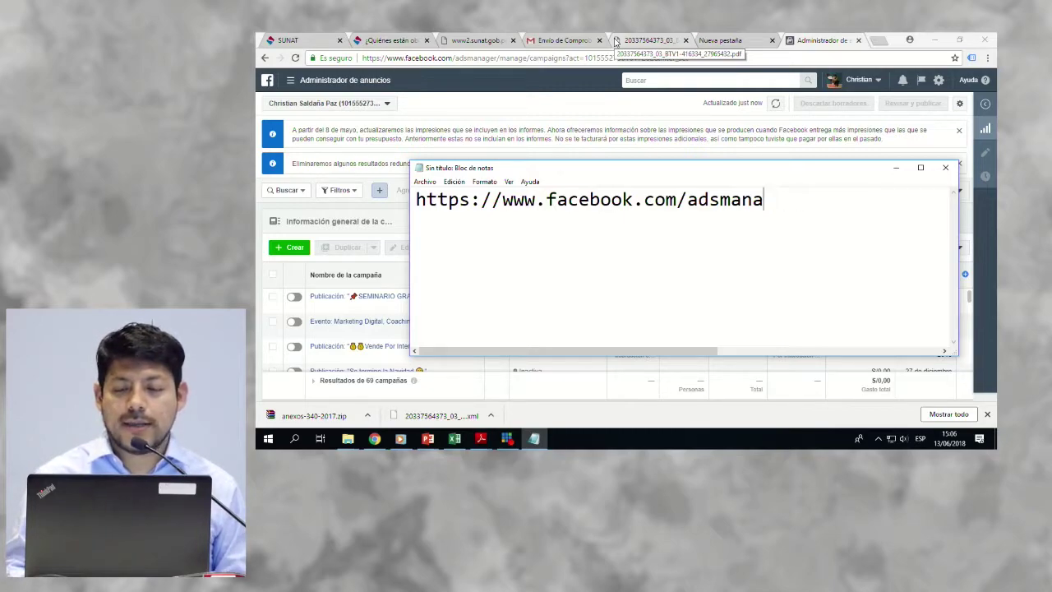
pyautogui.write('/manager')
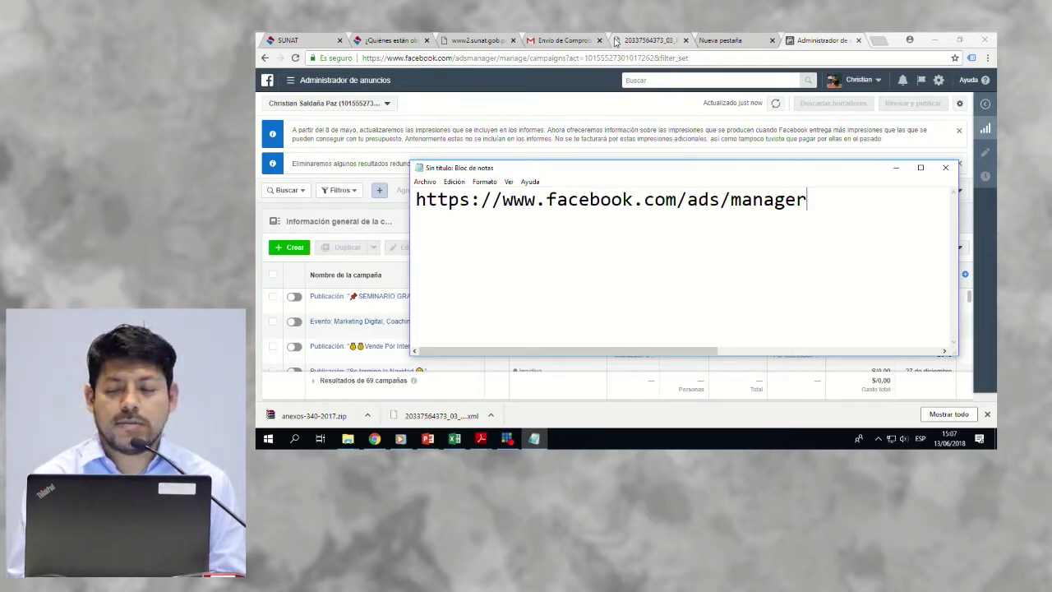
# Step: Add the lines "Fanpage de Negocios" and "Tiene : 5000 seguidores" below the address
pyautogui.press('Return')
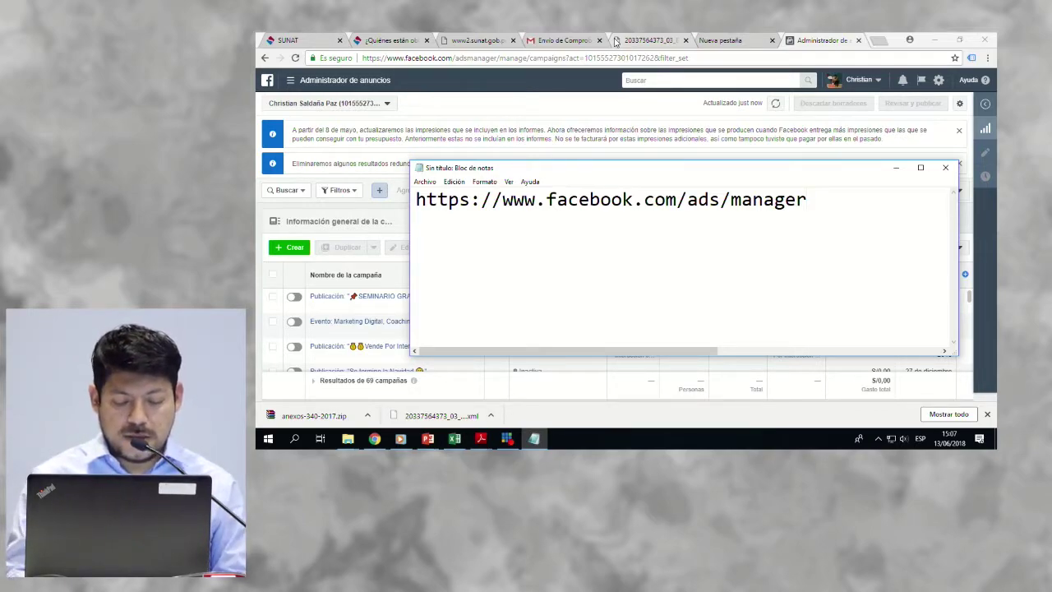
pyautogui.write('Fan')
pyautogui.press('BackSpace')
pyautogui.write('npage e')
pyautogui.press('BackSpace')
pyautogui.write('de Negocios')
pyautogui.press('Return')
pyautogui.write('ir')
pyautogui.press('BackSpace')
pyautogui.press('BackSpace')
pyautogui.write('Tie')
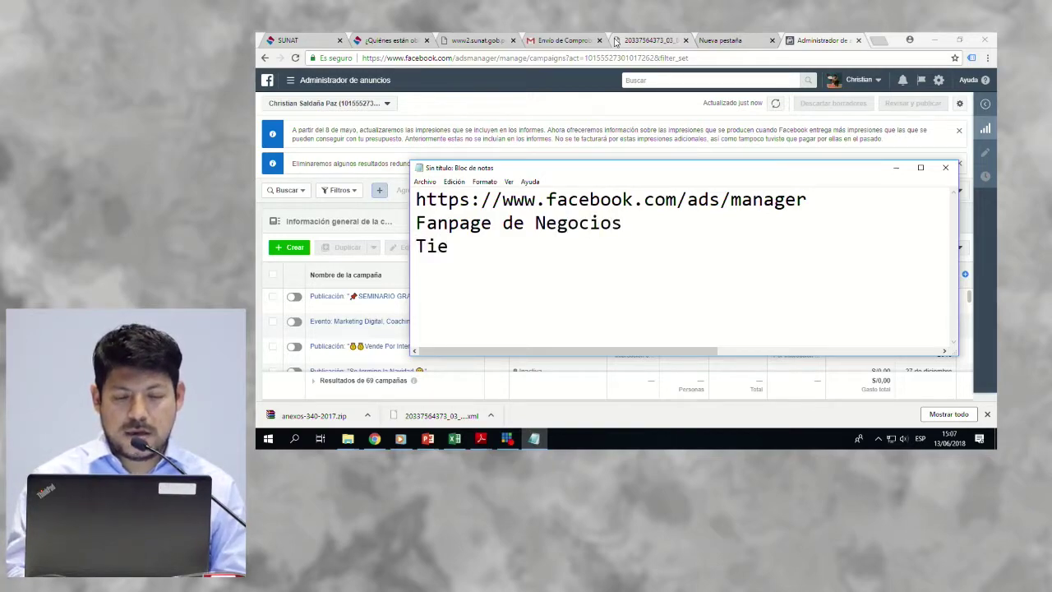
pyautogui.write('ne : 5000 seguidores')
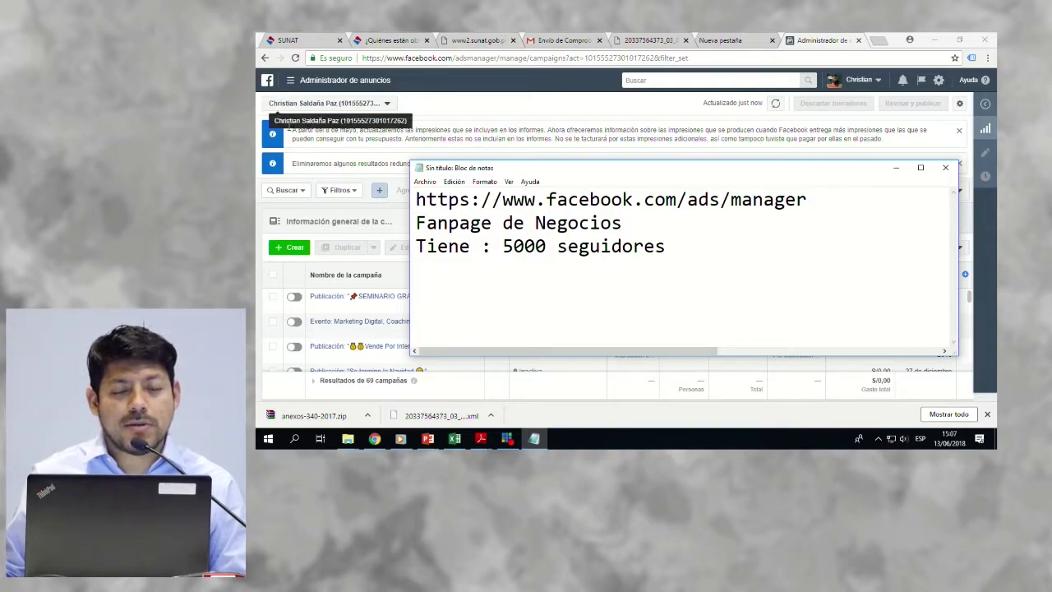
# Step: Switch to the browser's ads manager, open the Públicos tool under Activos and dismiss the downloads bar
pyautogui.click(311, 83)
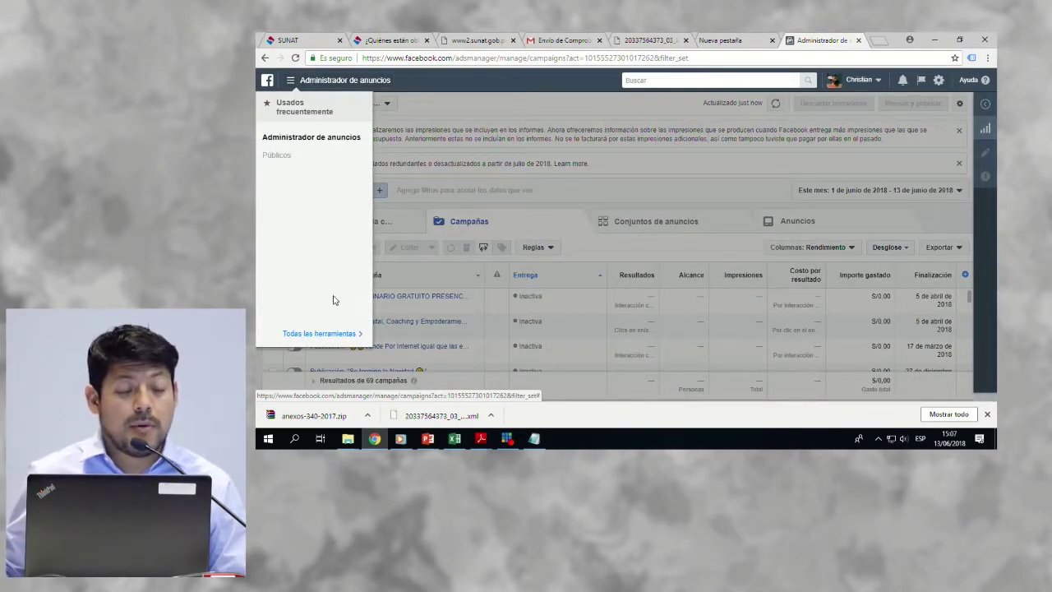
pyautogui.click(321, 334)
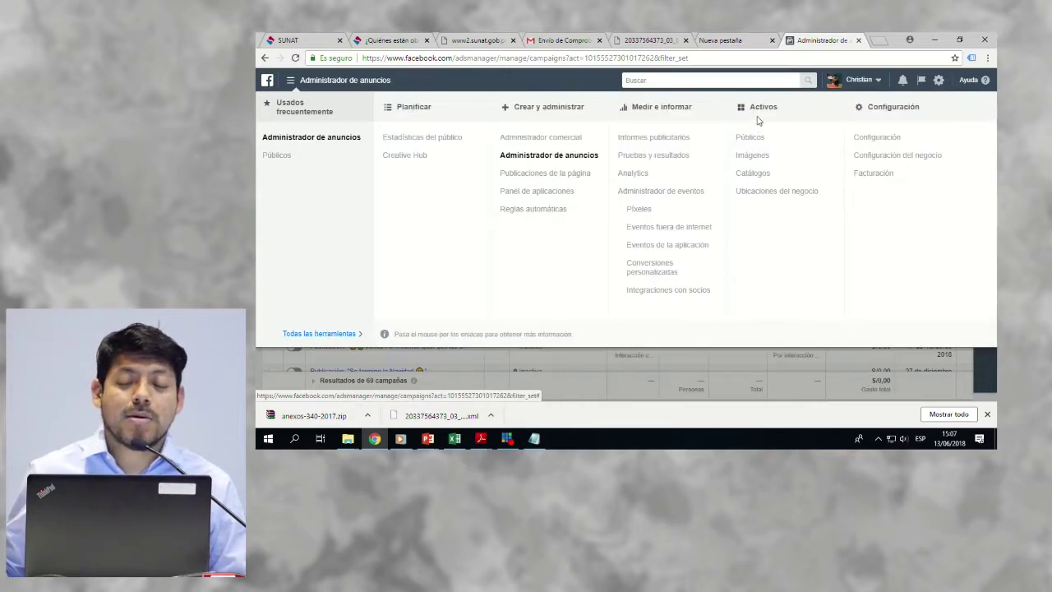
pyautogui.click(751, 140)
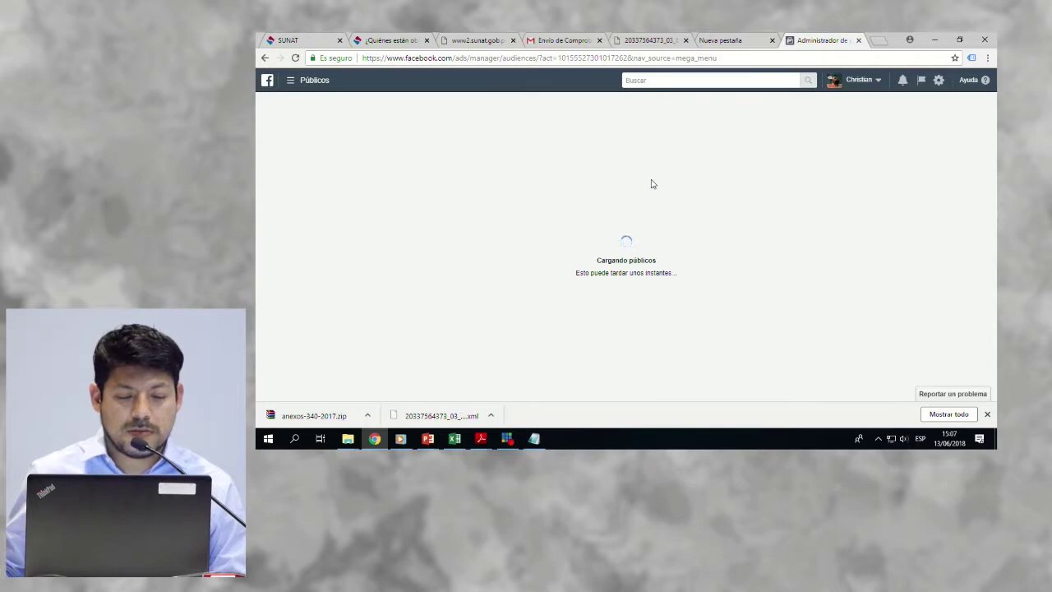
pyautogui.click(988, 415)
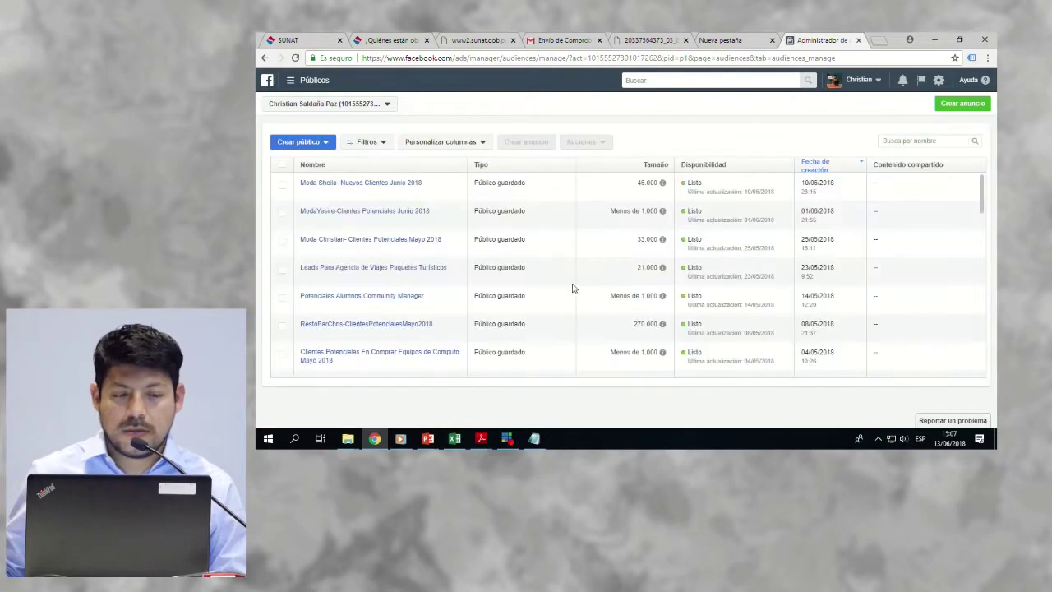
# Step: Start creating a similar audience (Público similar) with the page Sistemas Uni San Borja as its origin
pyautogui.click(312, 148)
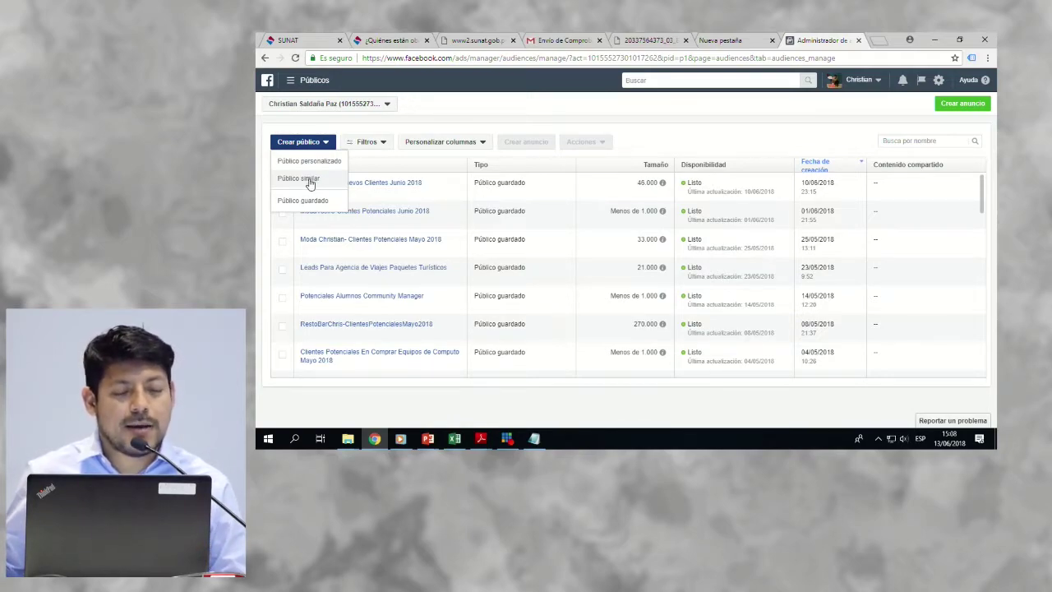
pyautogui.click(310, 183)
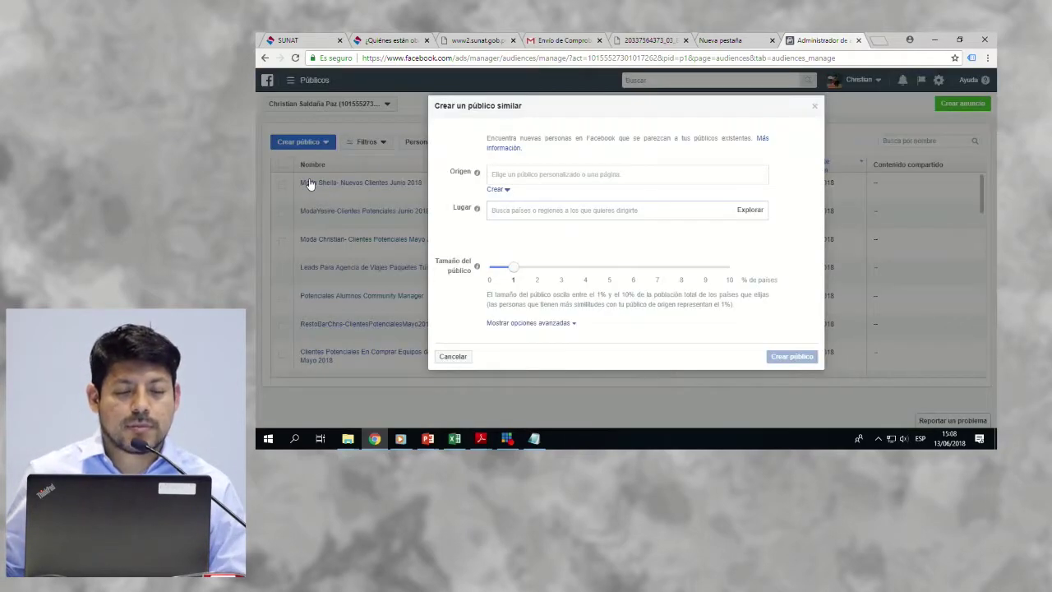
pyautogui.click(517, 173)
pyautogui.scroll(-10, 548, 282)
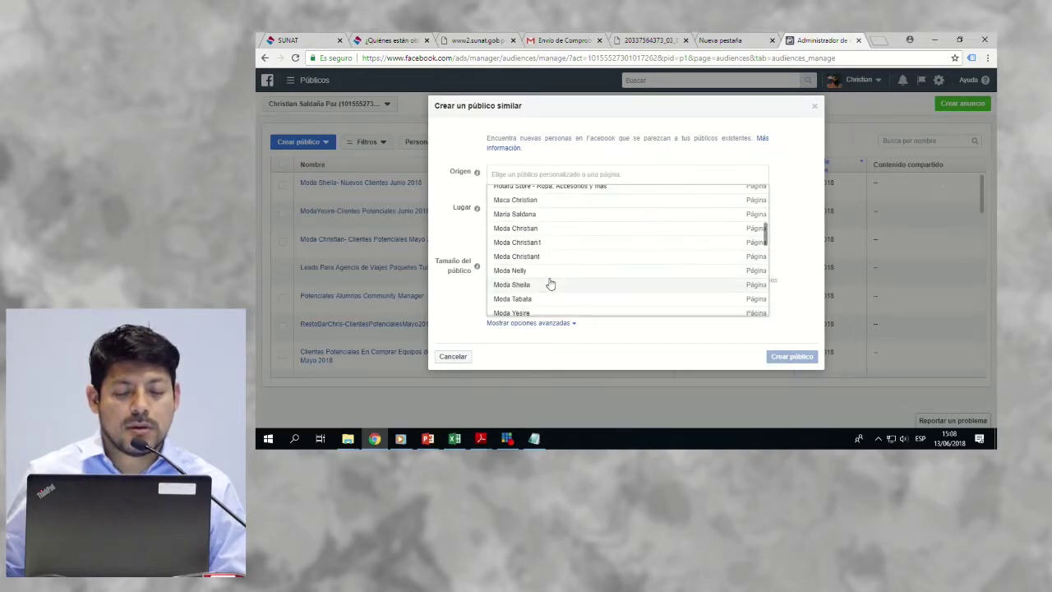
pyautogui.scroll(-5, 549, 282)
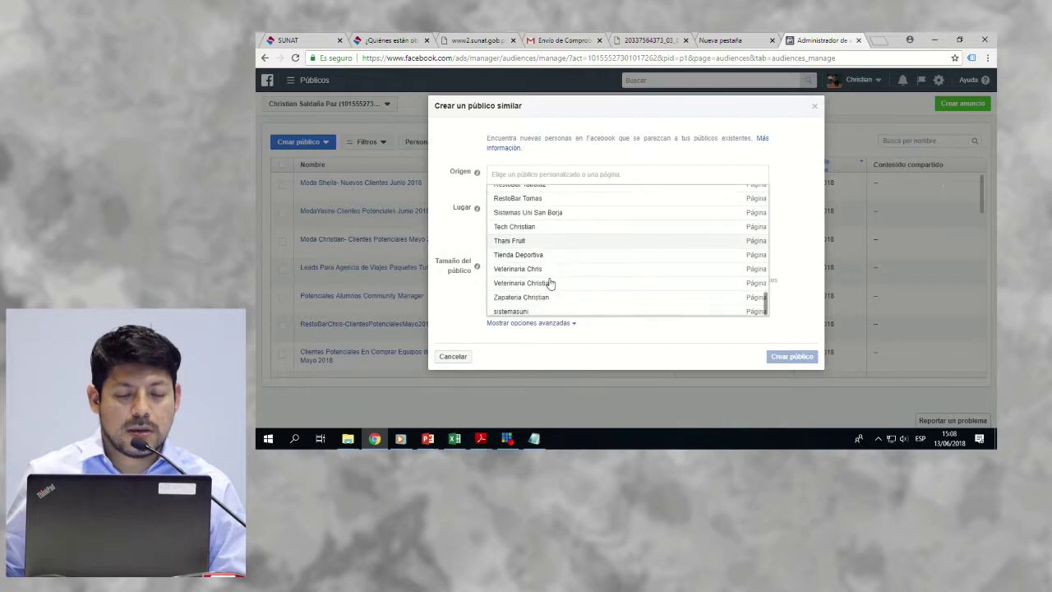
pyautogui.click(550, 212)
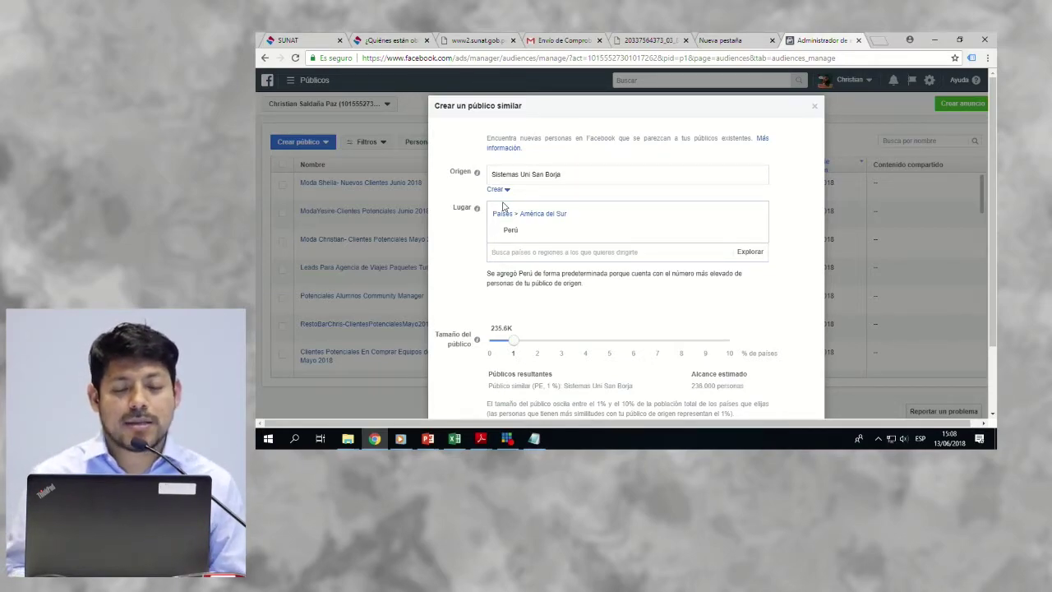
# Step: Add Colombia to the similar audience's locations alongside Perú
pyautogui.click(529, 251)
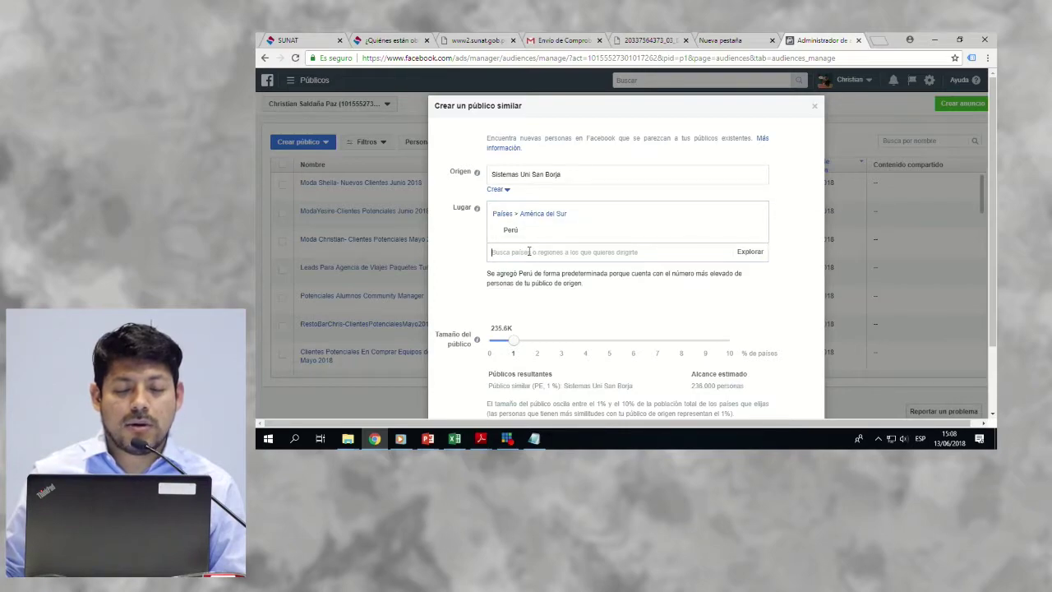
pyautogui.write('colombia')
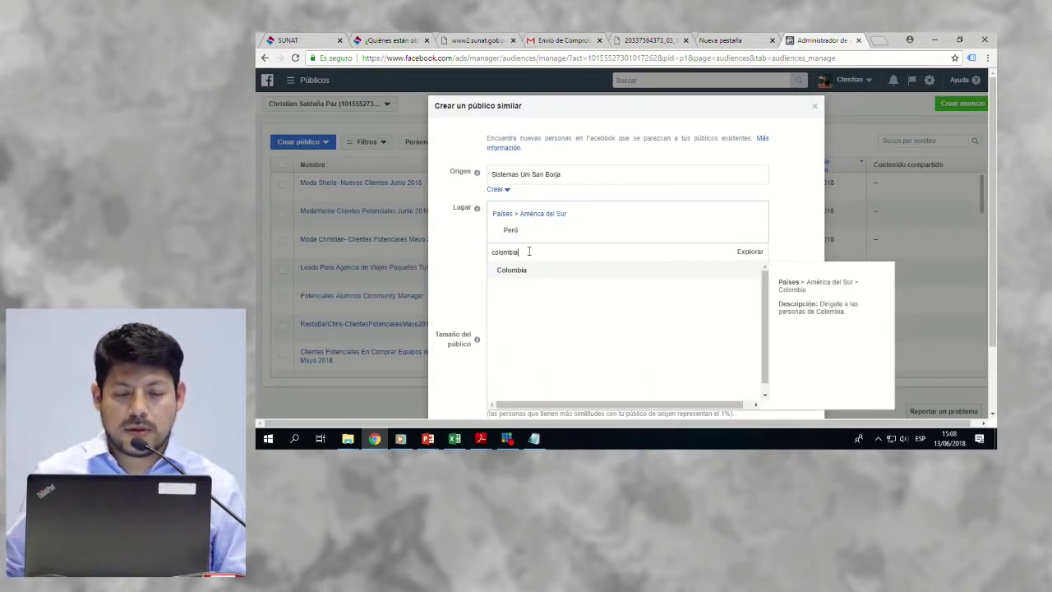
pyautogui.click(528, 268)
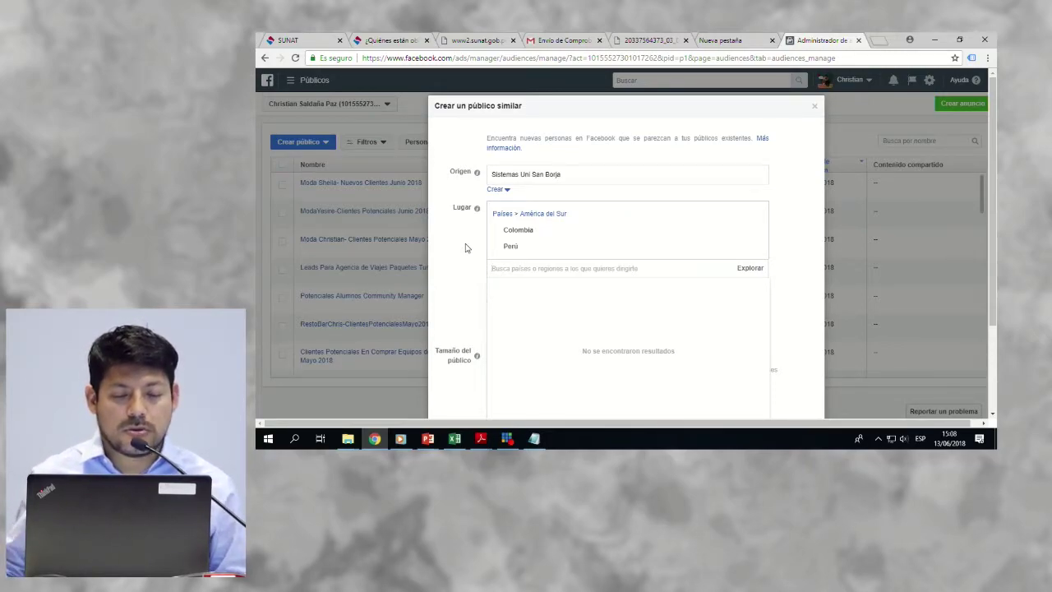
pyautogui.scroll(-3, 466, 247)
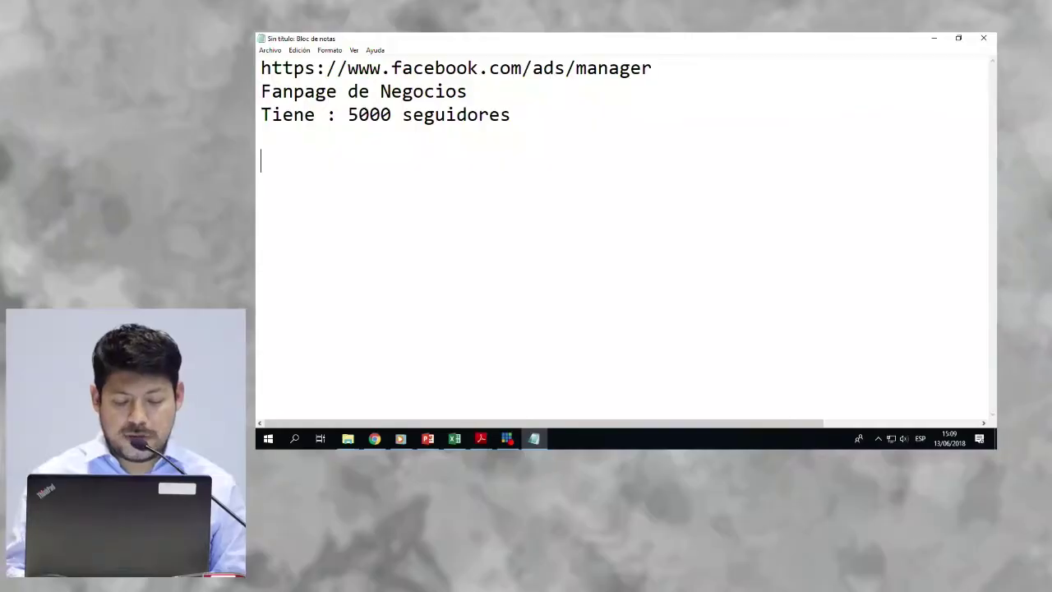
# Step: In the Notepad document, write "Amigos" on its own line below the notes, after a blank line
pyautogui.write('Amigos')
pyautogui.press('Return')
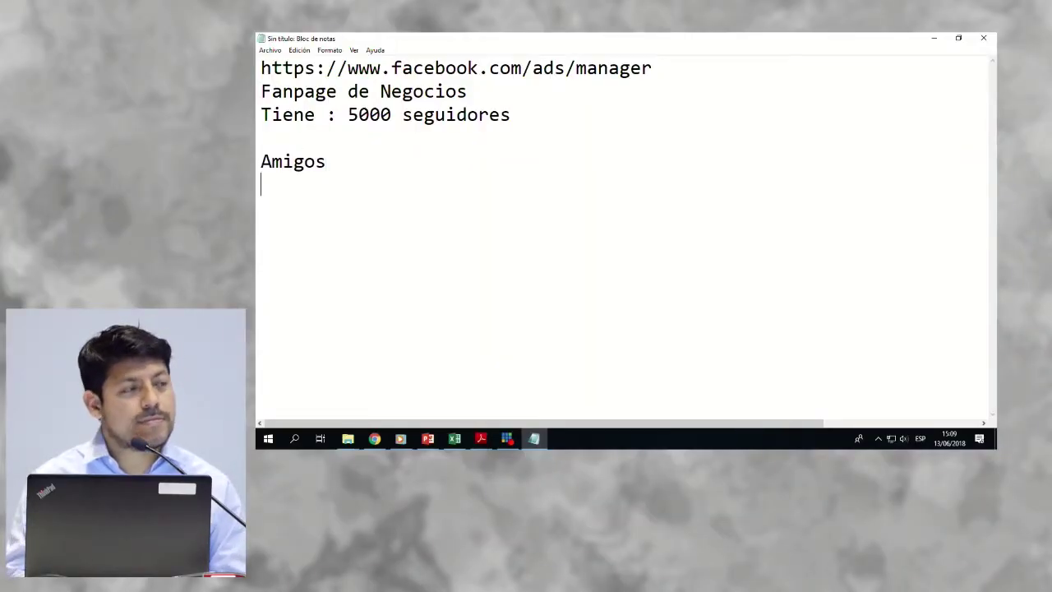
pyautogui.write('Amantes')
pyautogui.press('Return')
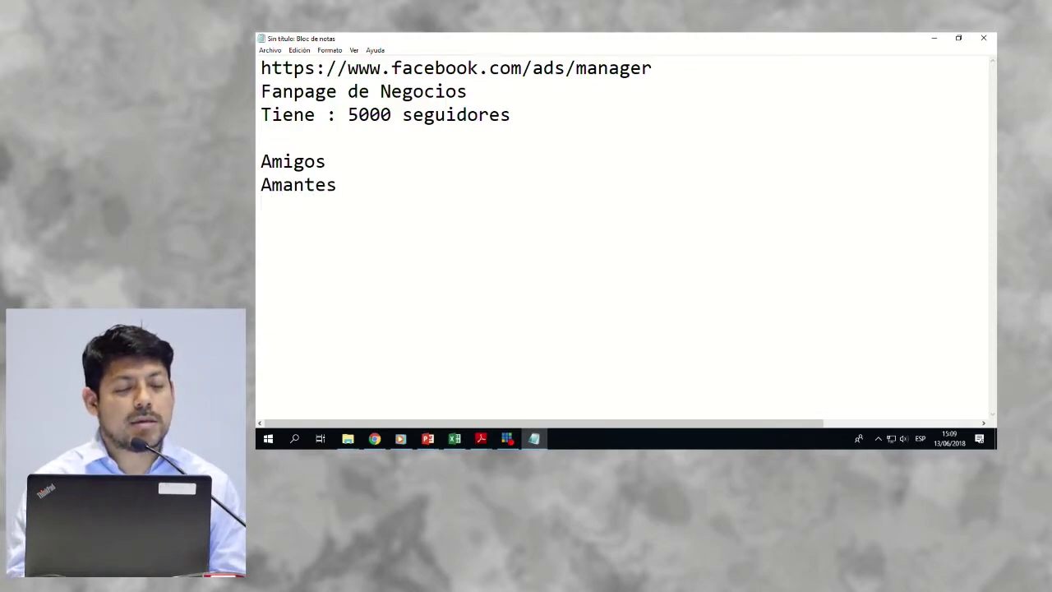
pyautogui.press('BackSpace')
pyautogui.press('BackSpace')
pyautogui.press('BackSpace')
pyautogui.press('BackSpace')
pyautogui.press('BackSpace')
pyautogui.press('BackSpace')
pyautogui.press('BackSpace')
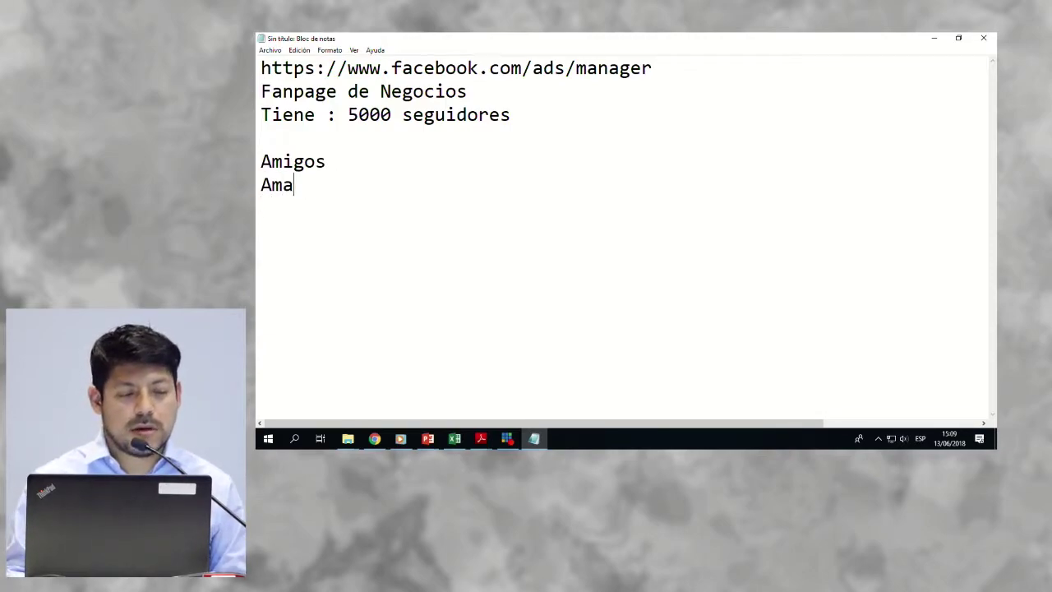
pyautogui.press('BackSpace')
# Step: Add "Familiares", "compañeros" and "Clientes" on separate lines below "Amigos"
pyautogui.write('Fam')
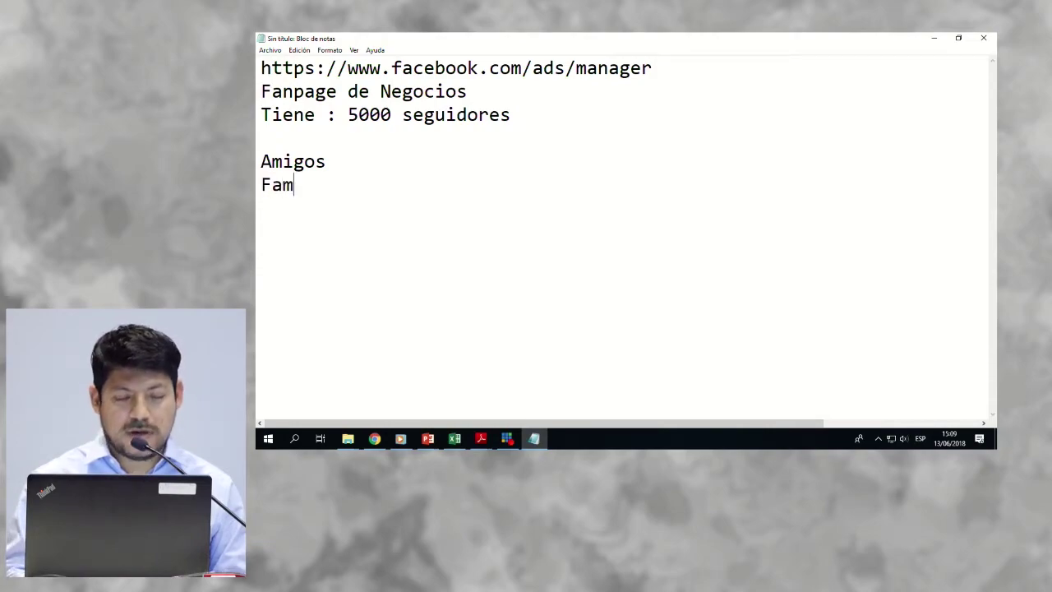
pyautogui.write('iliares')
pyautogui.press('Return')
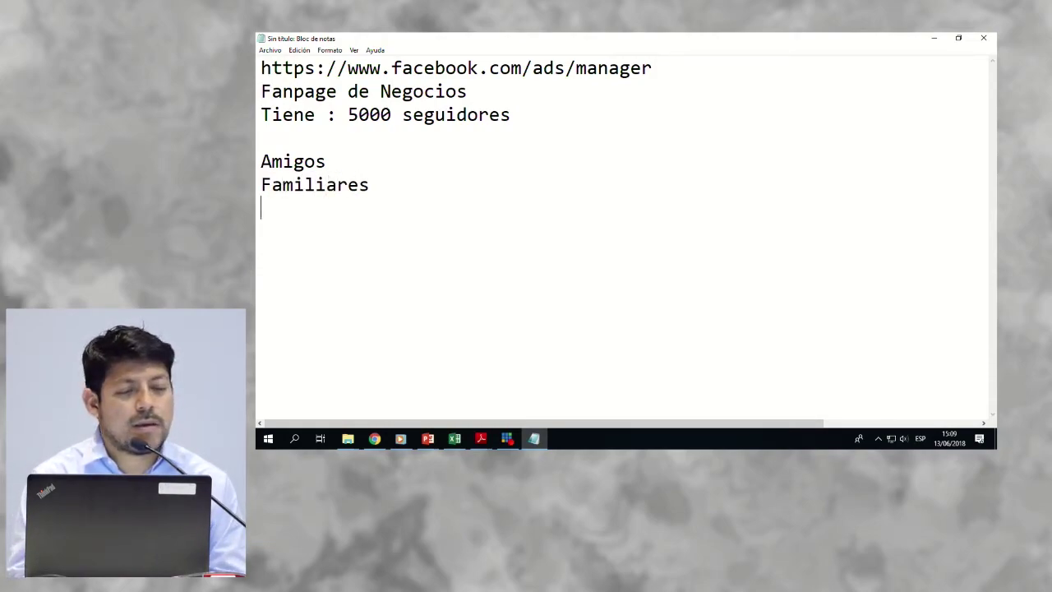
pyautogui.write('compa')
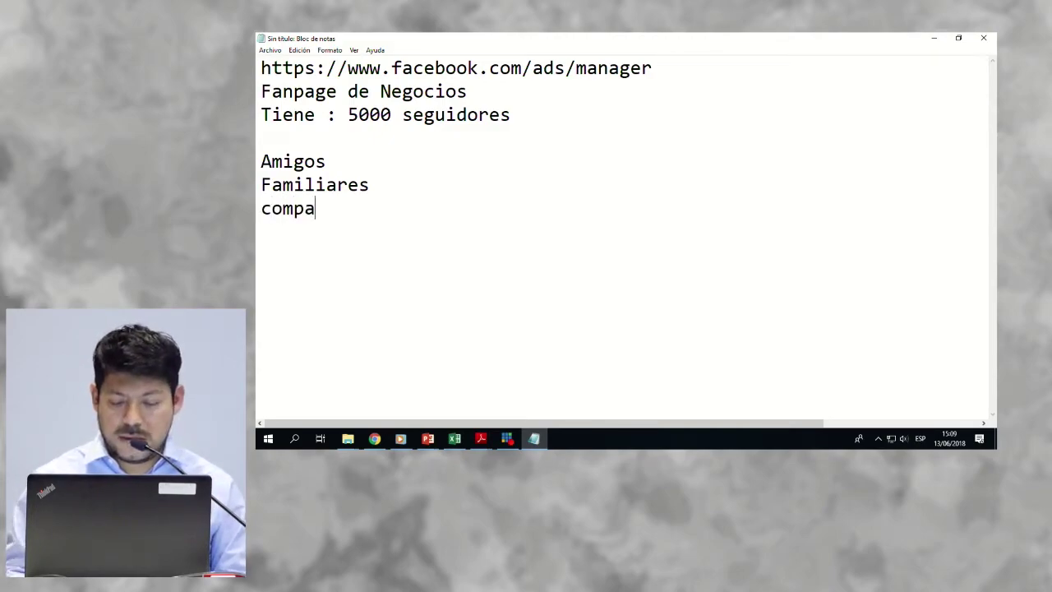
pyautogui.write('ñeros')
pyautogui.press('Return')
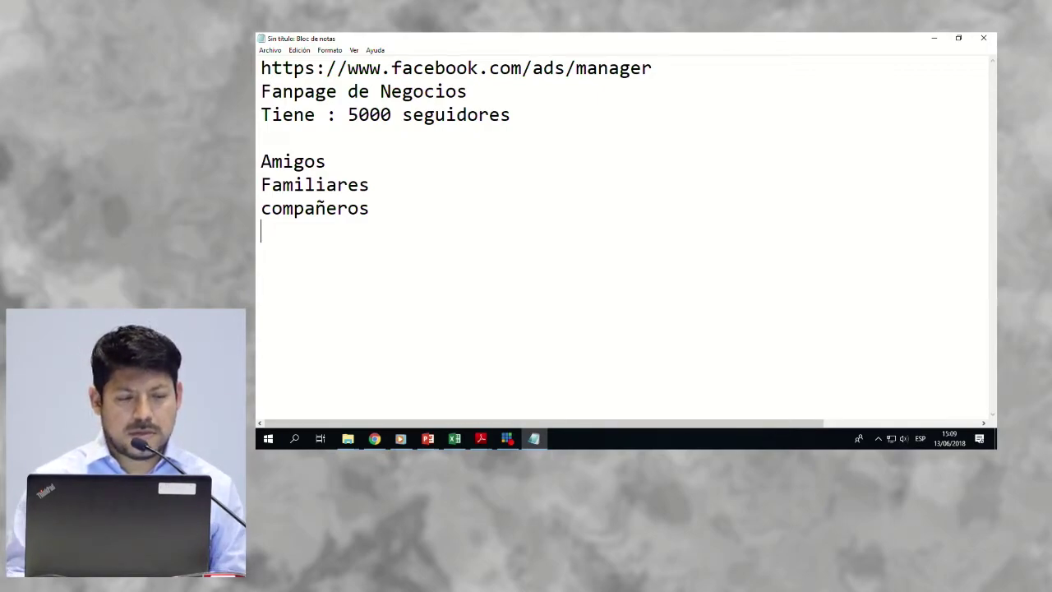
pyautogui.write('Clientes')
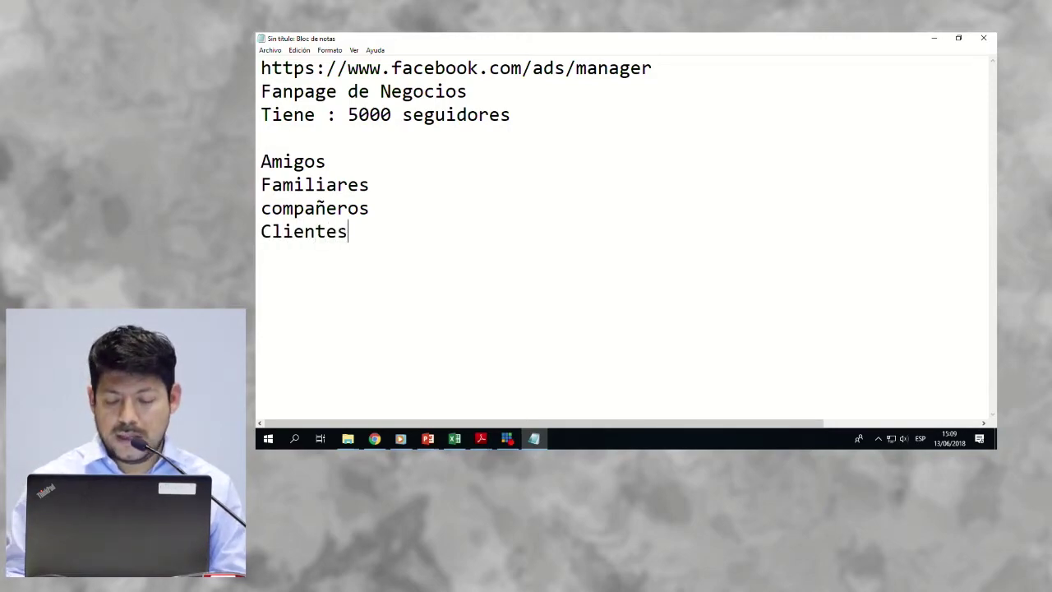
# Step: Add "Su Mascota" on its own line below "Clientes" in the Notepad list
pyautogui.press('Return')
pyautogui.write('Su M')
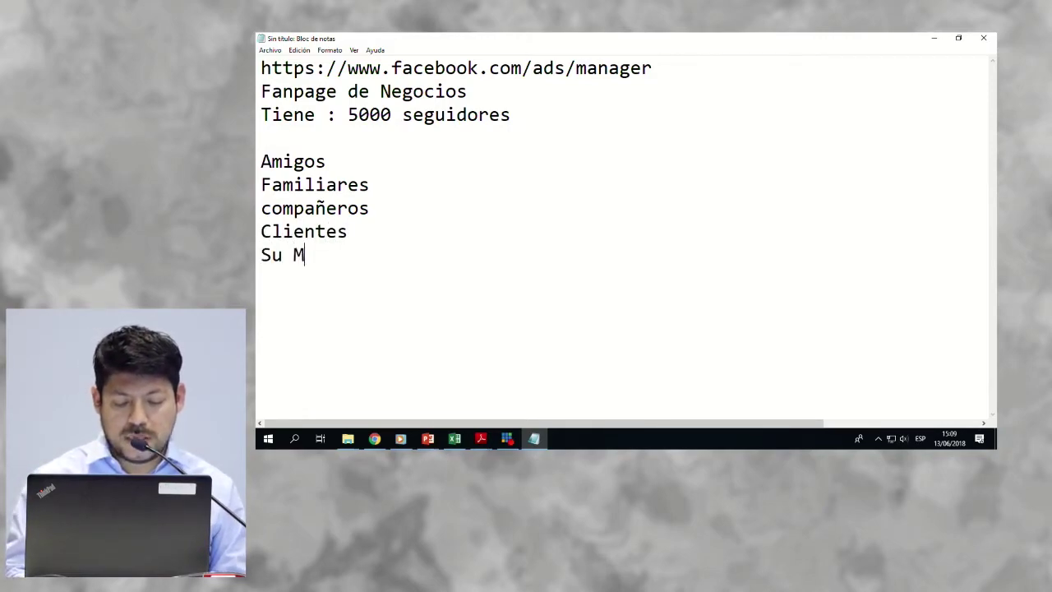
pyautogui.write('ascota')
pyautogui.press('Return')
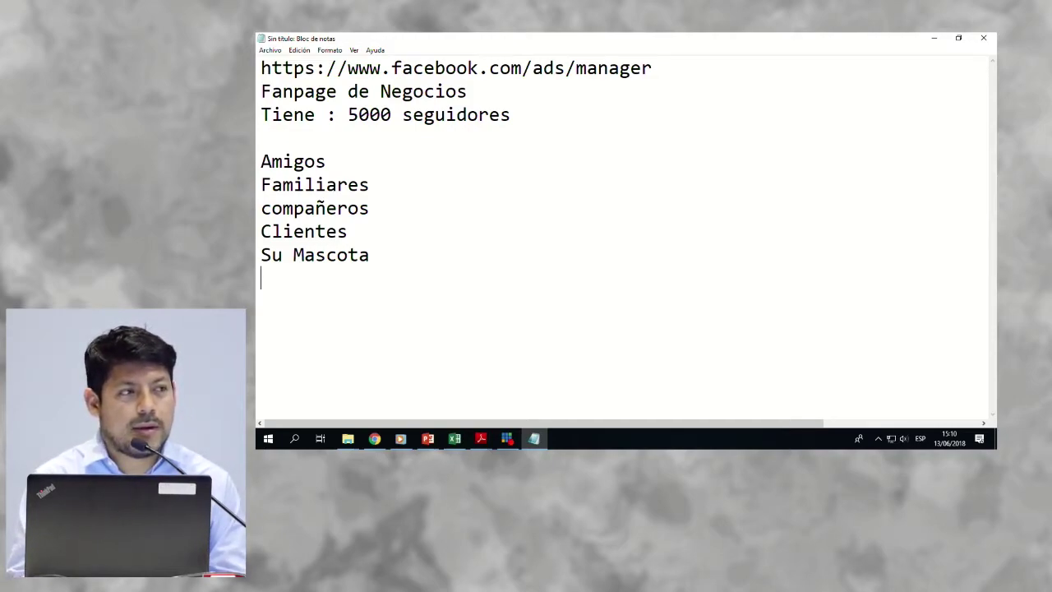
# Step: Write "Los Amigos de mis familiares" on its own line at the end of the list
pyautogui.write('Los Amigos fe')
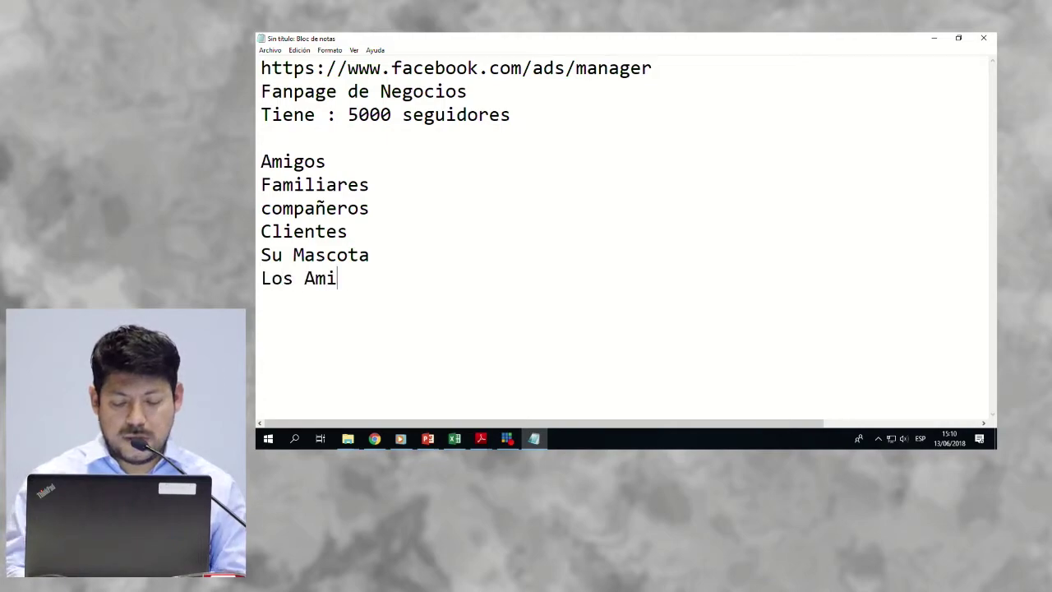
pyautogui.press('BackSpace')
pyautogui.press('BackSpace')
pyautogui.write('de')
pyautogui.press('BackSpace')
pyautogui.press('BackSpace')
pyautogui.press('BackSpace')
pyautogui.write('de mis familiares')
pyautogui.press('Return')
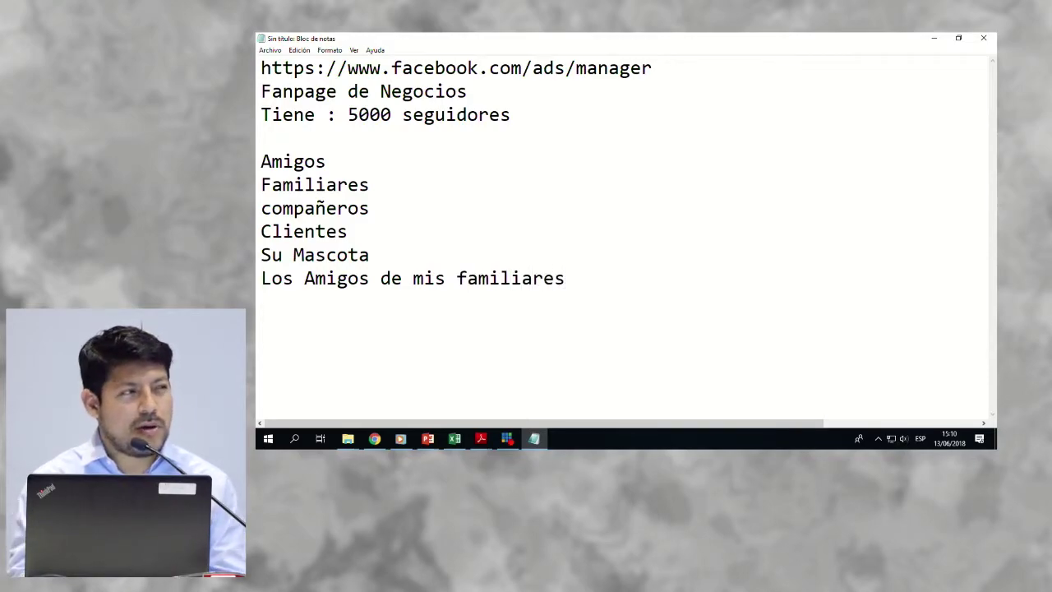
# Step: Remove the "Su Mascota" line from the list so no gap is left below "Clientes"
pyautogui.press('Up')
pyautogui.press('Up')
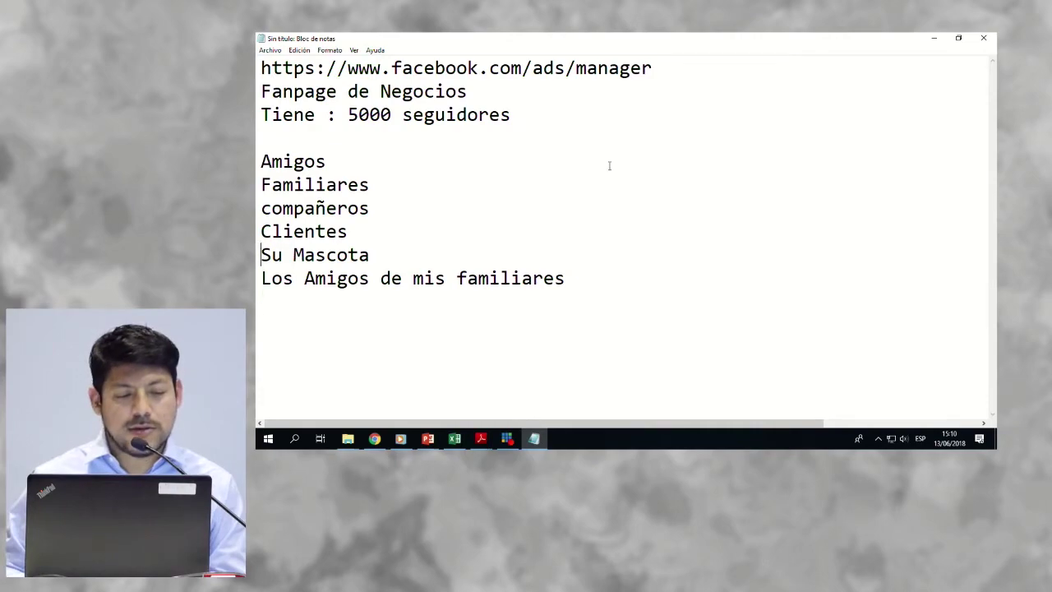
pyautogui.press('BackSpace')
pyautogui.press('BackSpace')
pyautogui.press('BackSpace')
pyautogui.press('BackSpace')
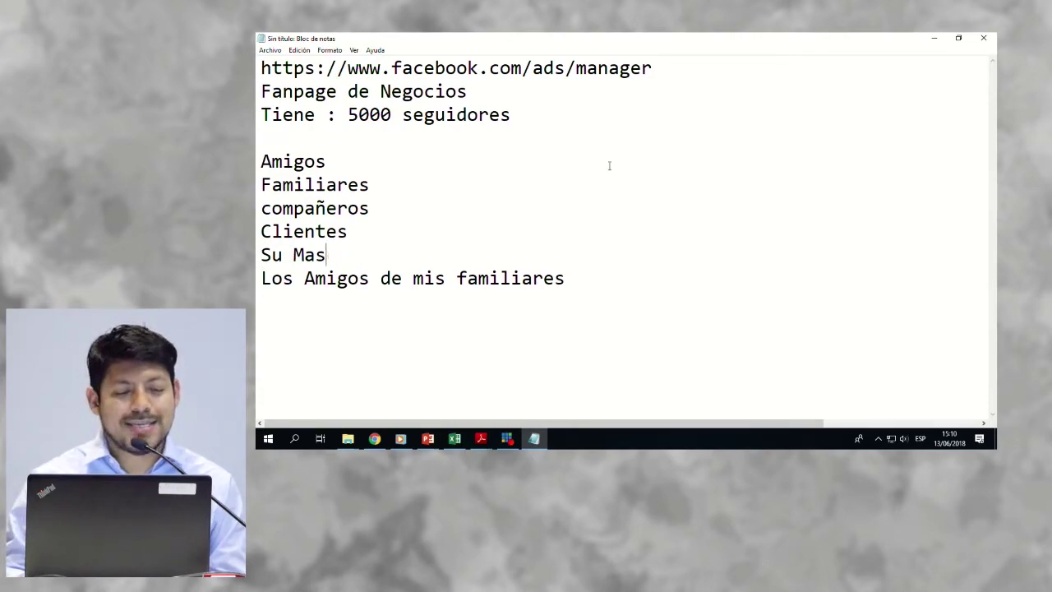
pyautogui.press('BackSpace')
pyautogui.press('BackSpace')
pyautogui.press('BackSpace')
pyautogui.press('BackSpace')
pyautogui.press('BackSpace')
pyautogui.press('BackSpace')
pyautogui.press('BackSpace')
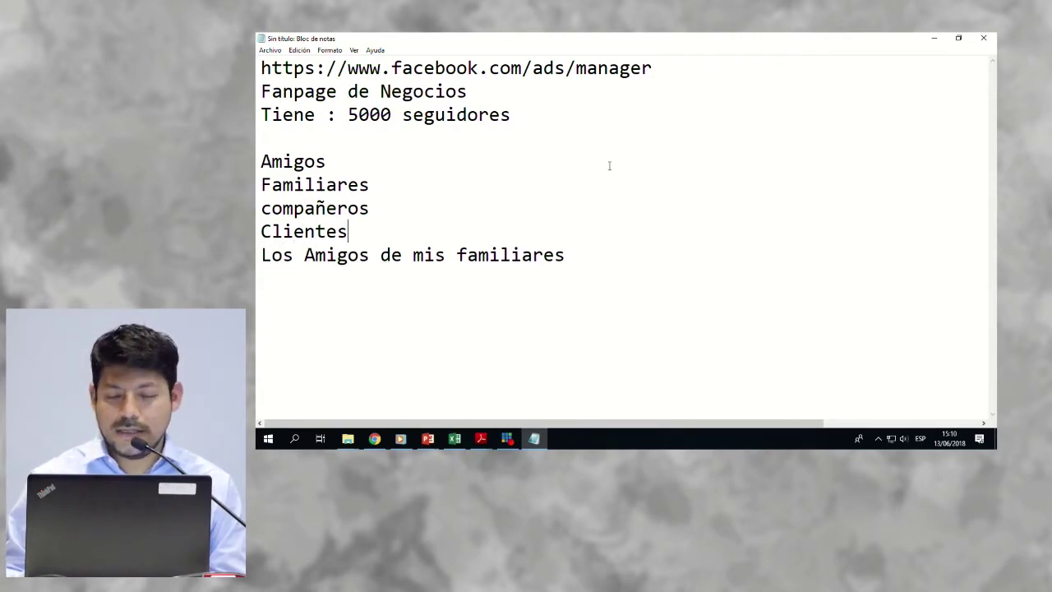
# Step: Write "100 seguidores" below the list, separated from it by a blank line
pyautogui.press('Down')
pyautogui.press('Down')
pyautogui.press('Return')
pyautogui.write('100 segui')
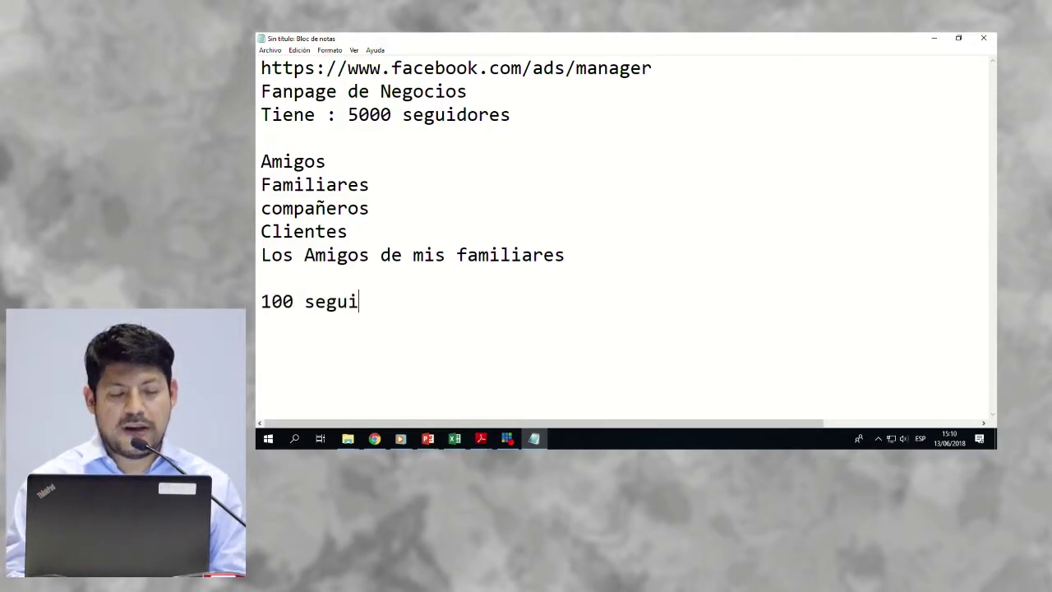
pyautogui.write('dores')
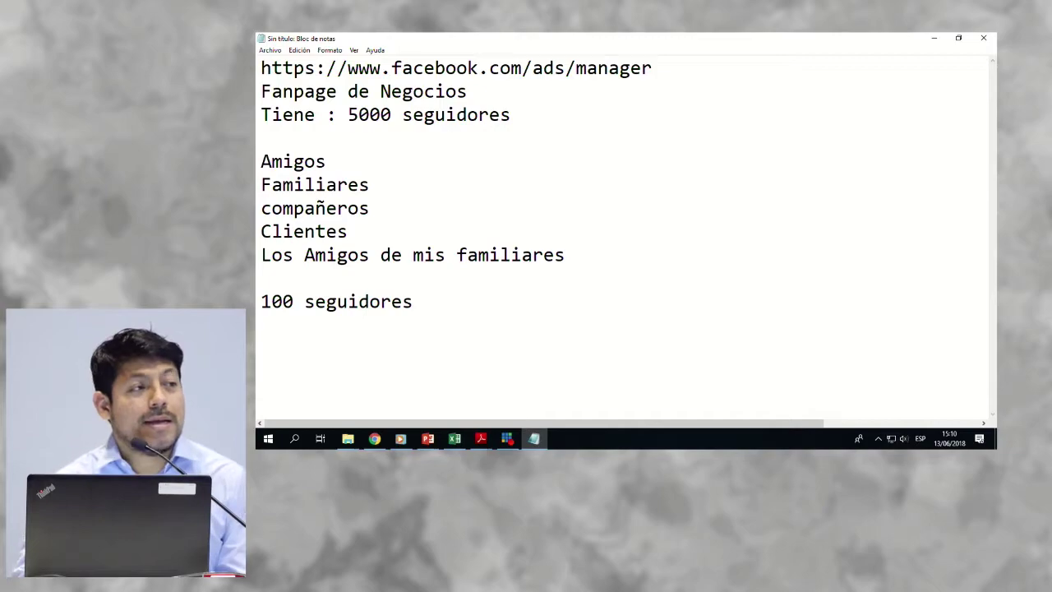
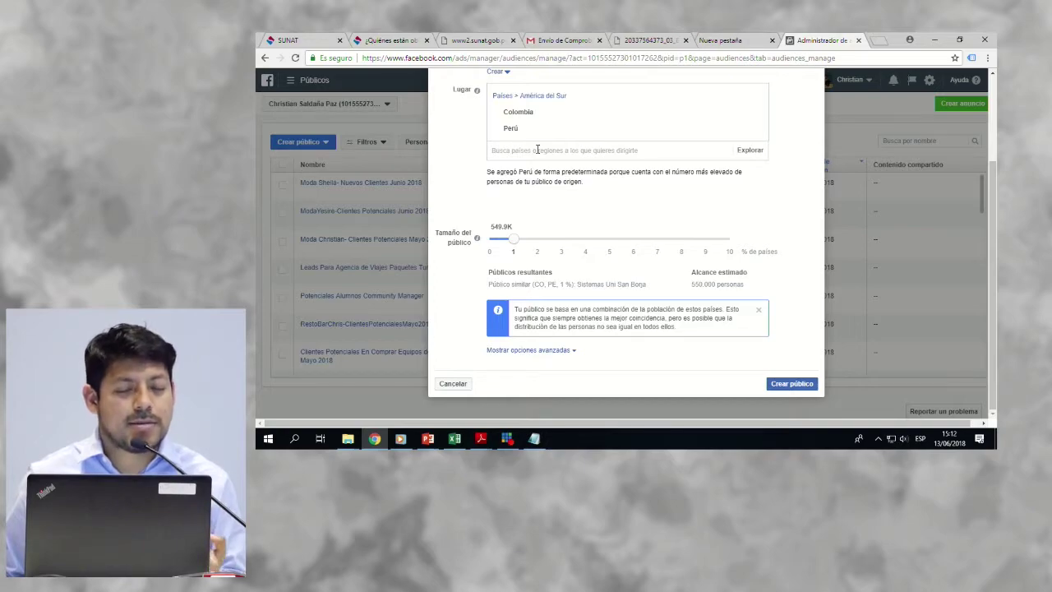
pyautogui.scroll(1, 540, 164)
pyautogui.scroll(1, 539, 164)
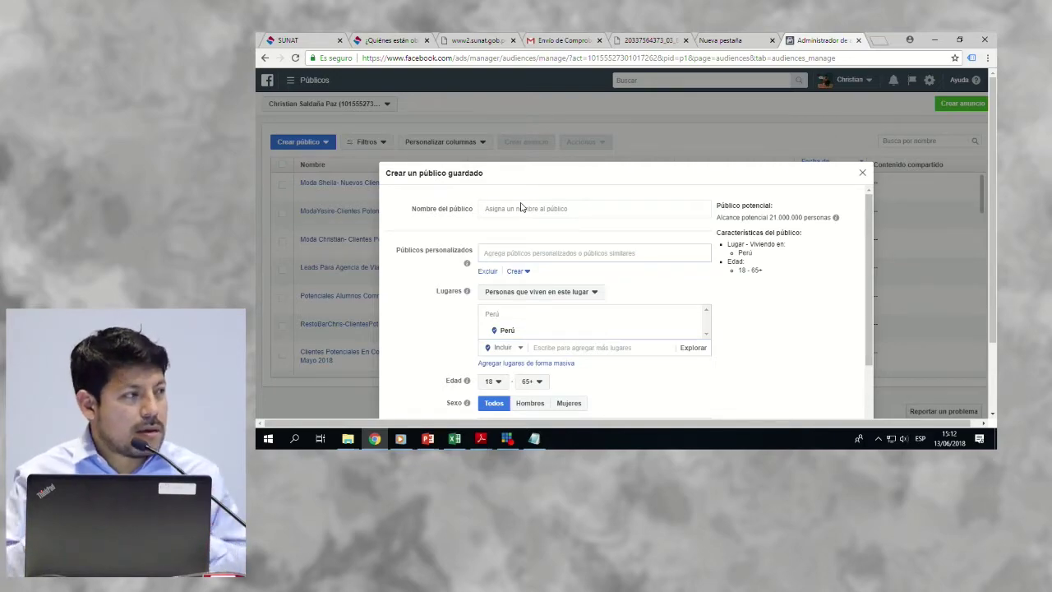
# Step: Set the maximum age of the new saved audience (público guardado) to 34
pyautogui.scroll(-2, 608, 275)
pyautogui.scroll(2, 609, 275)
pyautogui.scroll(-2, 605, 278)
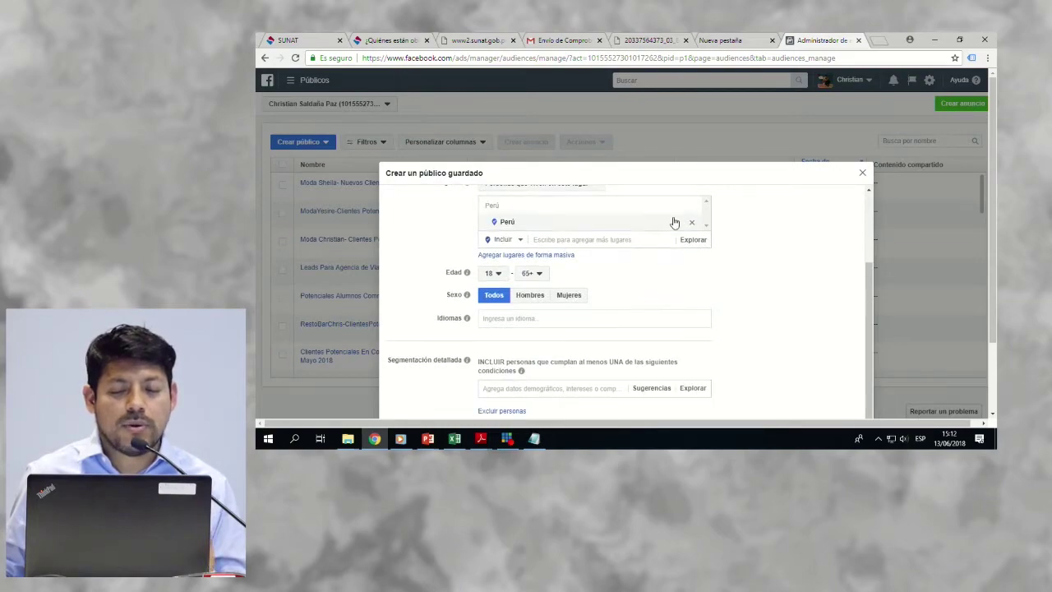
pyautogui.click(539, 274)
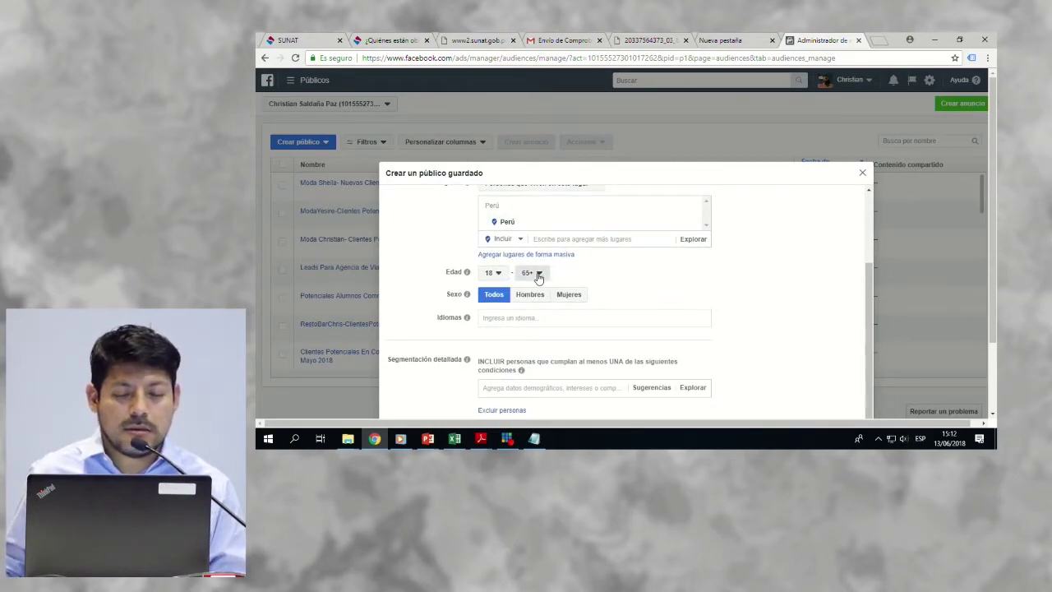
pyautogui.scroll(5, 534, 239)
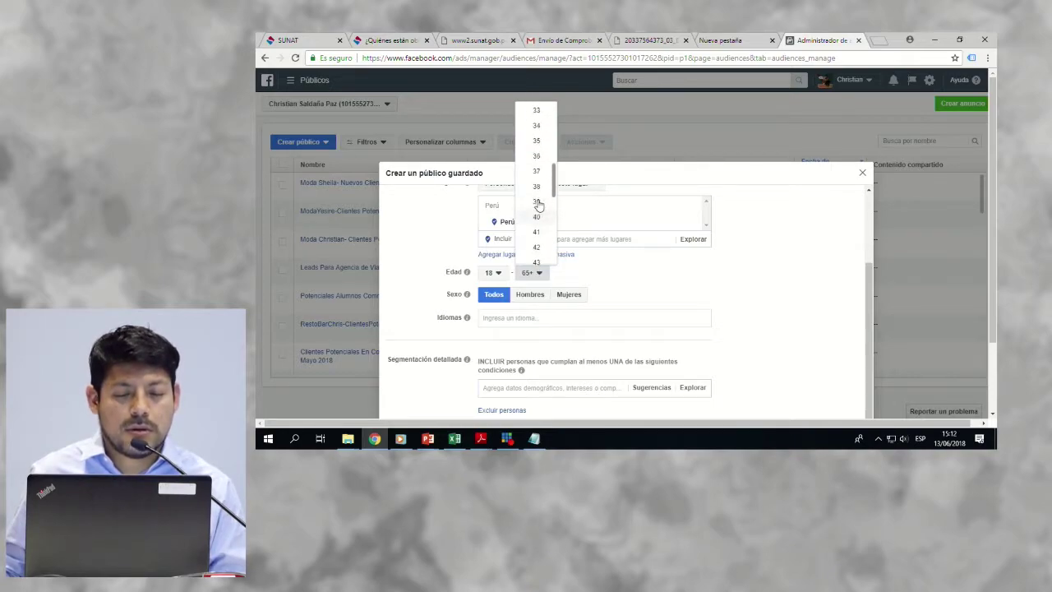
pyautogui.click(536, 166)
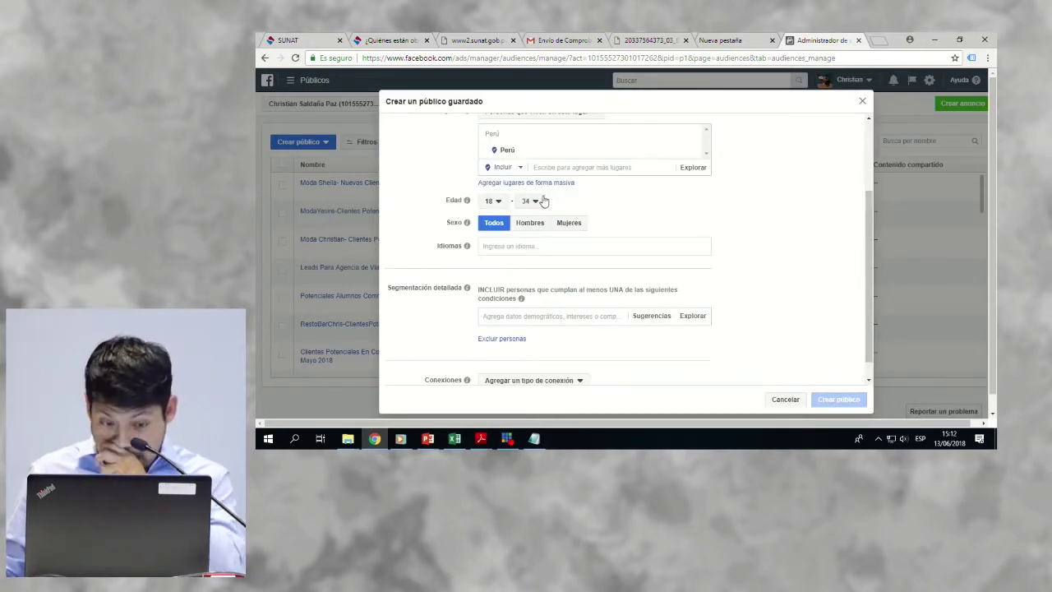
# Step: Search the audience's detailed targeting for "maca" and show the suggested interests instead
pyautogui.scroll(-1, 521, 298)
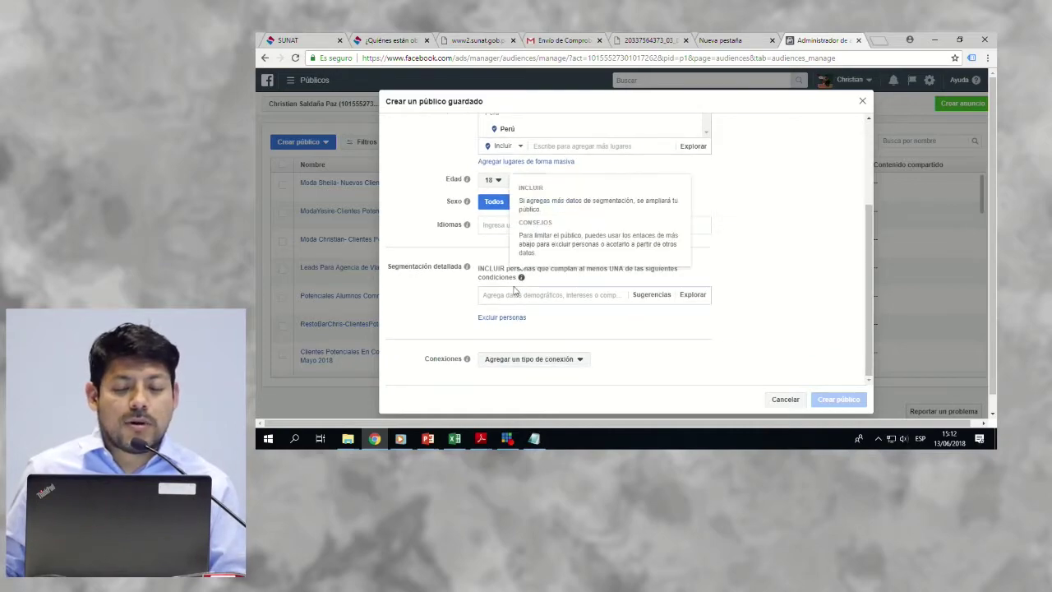
pyautogui.click(511, 295)
pyautogui.write('maca')
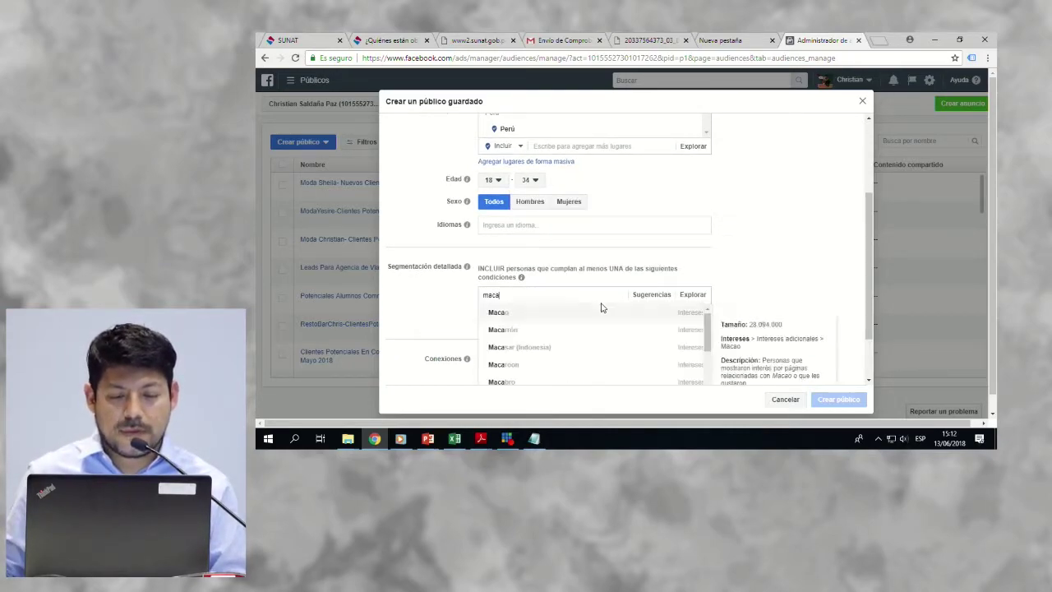
pyautogui.scroll(-2, 604, 300)
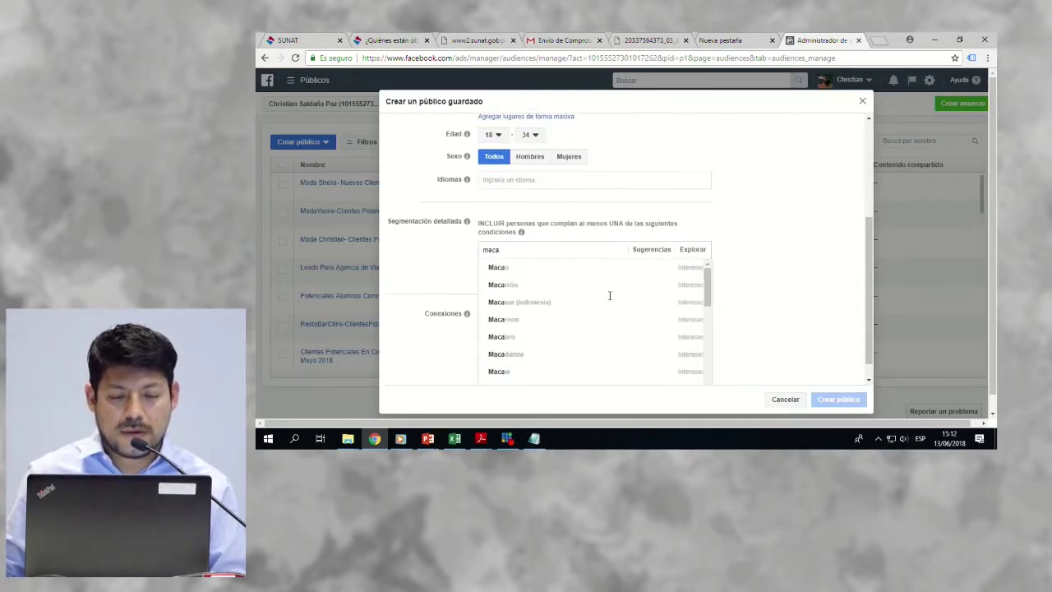
pyautogui.click(637, 246)
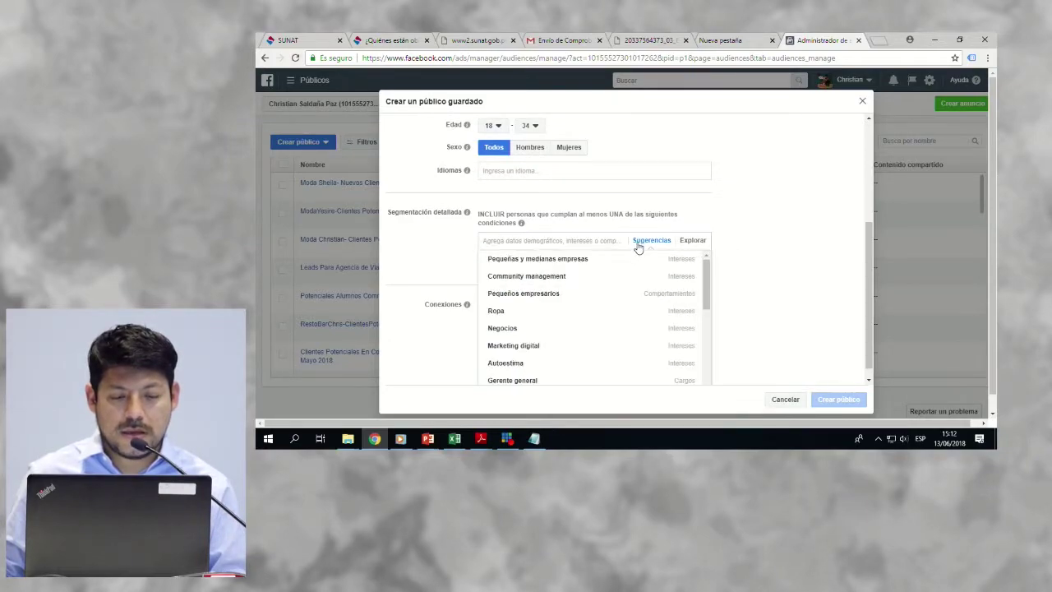
# Step: Search the detailed targeting for "chia" and look through all the matching interests
pyautogui.click(564, 241)
pyautogui.write('chia')
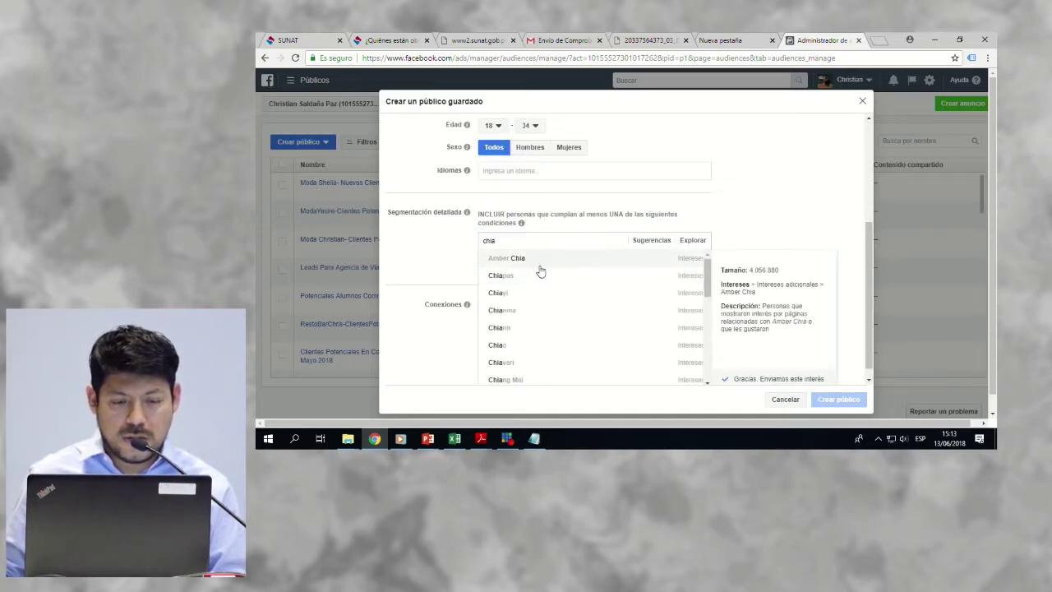
pyautogui.scroll(-5, 534, 329)
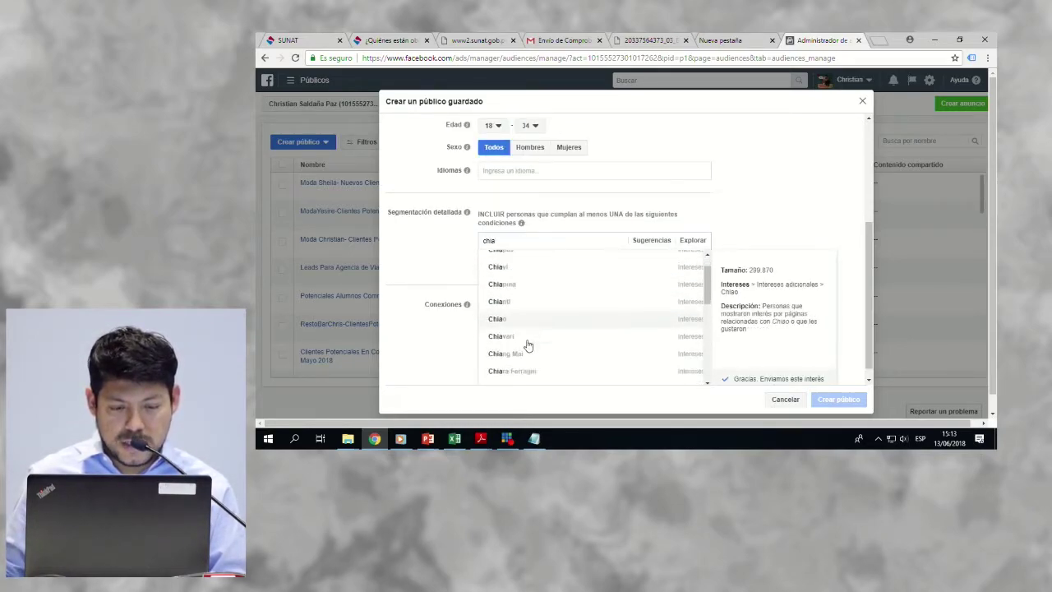
pyautogui.scroll(-5, 532, 329)
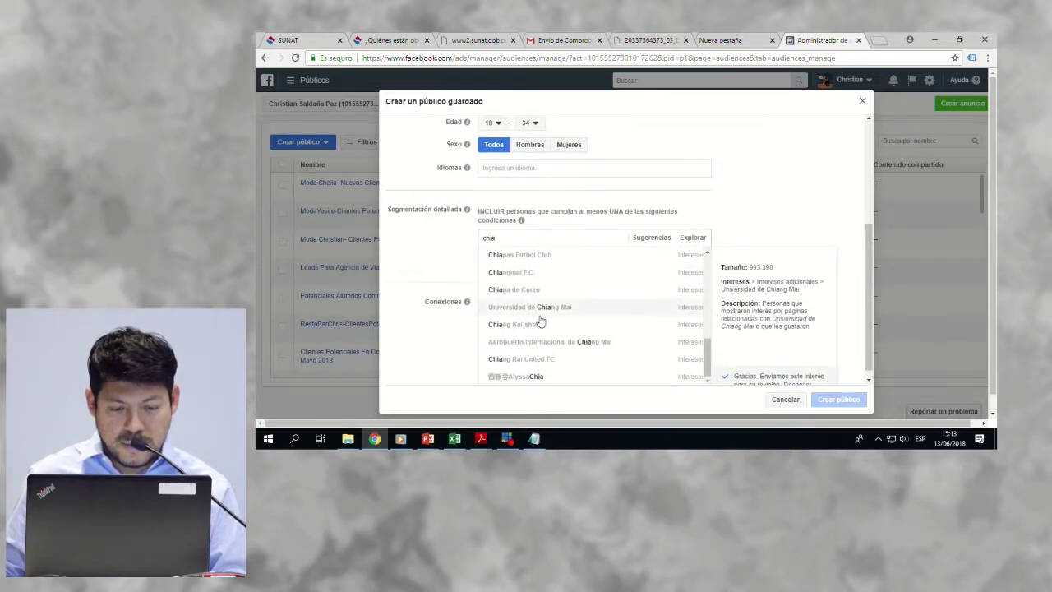
pyautogui.scroll(-2, 538, 316)
pyautogui.scroll(10, 526, 263)
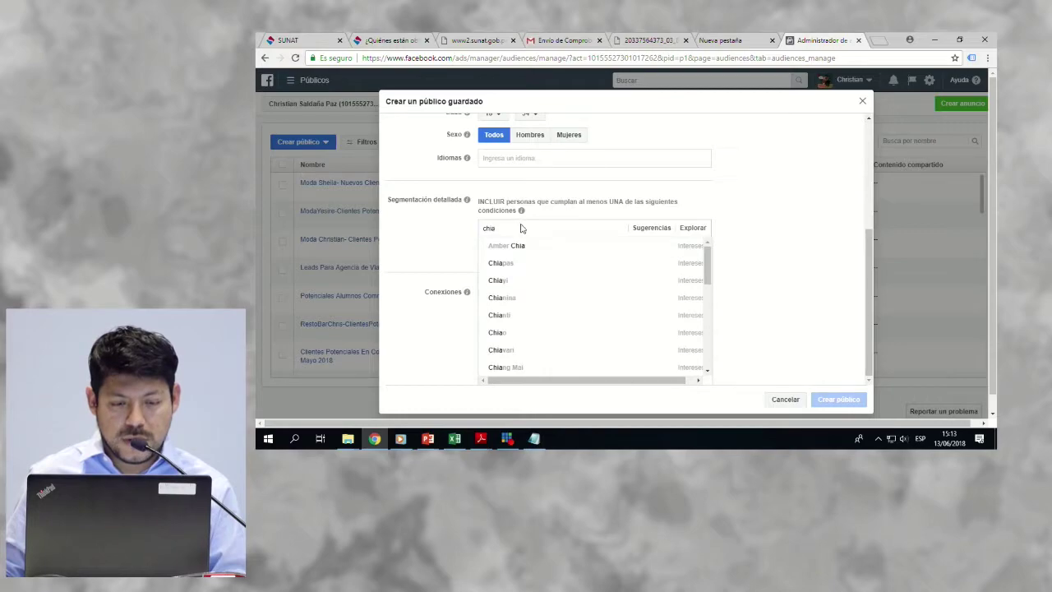
# Step: Search the detailed targeting for "maca negra", and look through the suggested interests
pyautogui.doubleClick(520, 228)
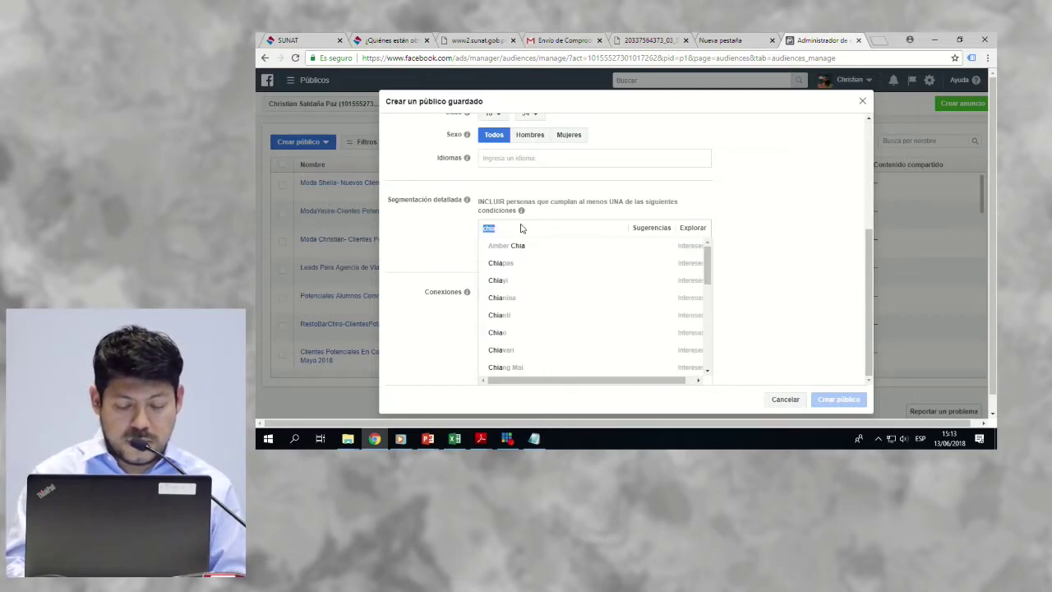
pyautogui.write('maca negra')
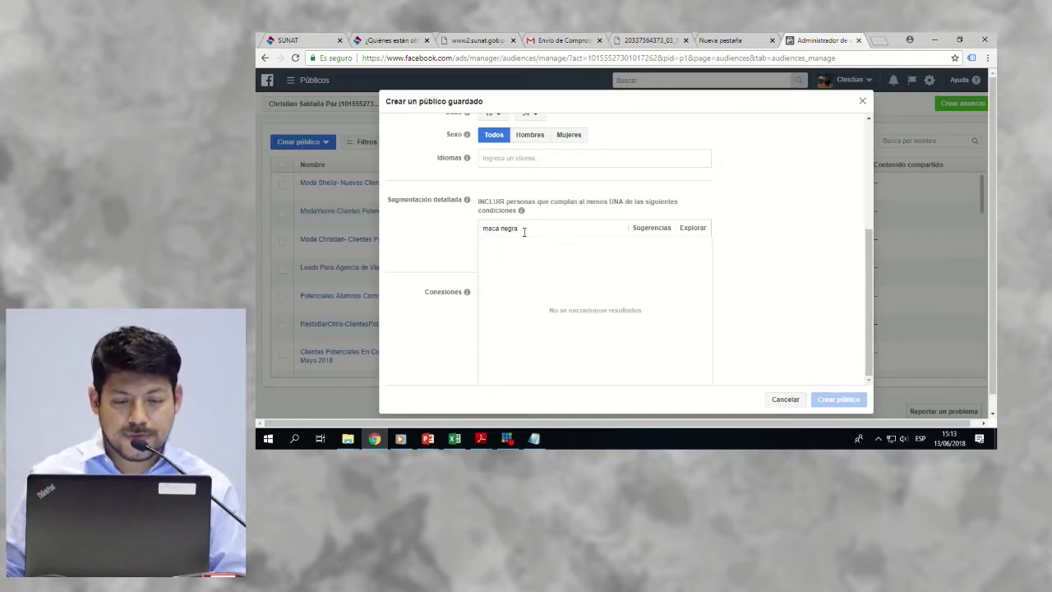
pyautogui.click(633, 230)
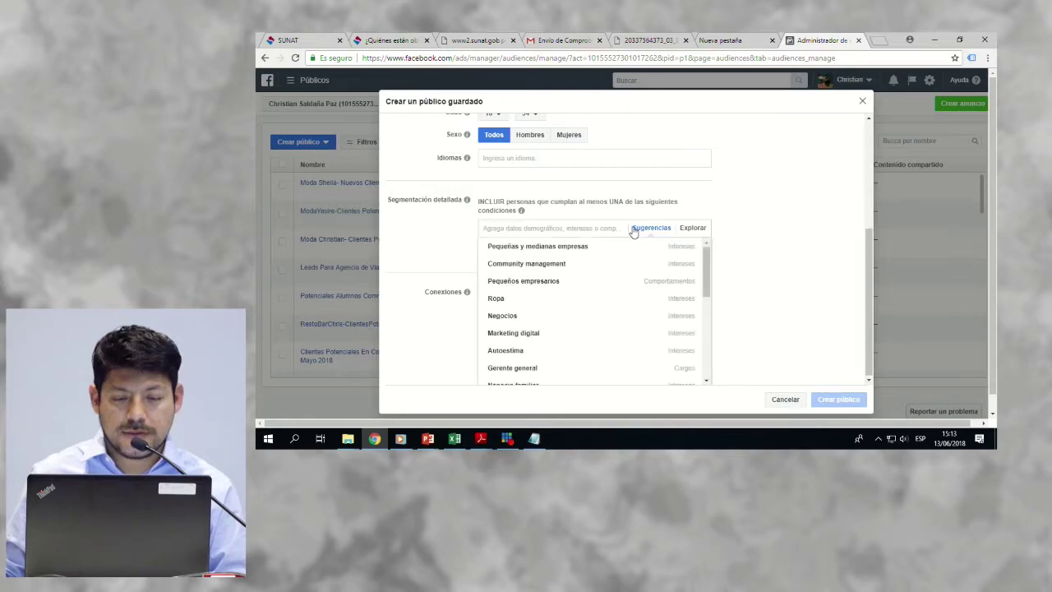
pyautogui.scroll(-5, 601, 263)
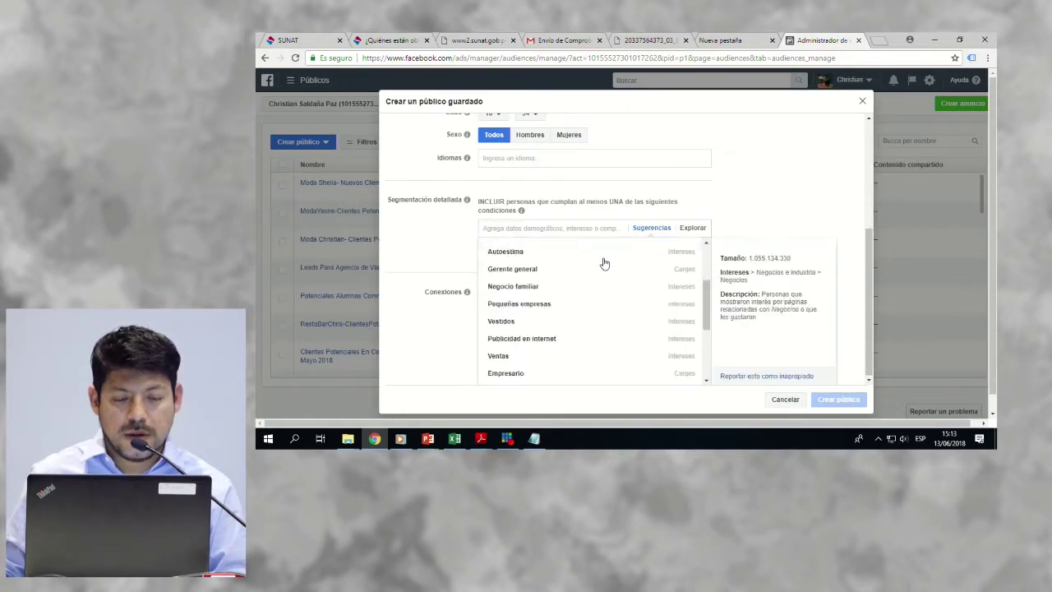
# Step: Search the detailed targeting for "almendras" and add the interest Almendra to the audience
pyautogui.click(567, 229)
pyautogui.write('alme')
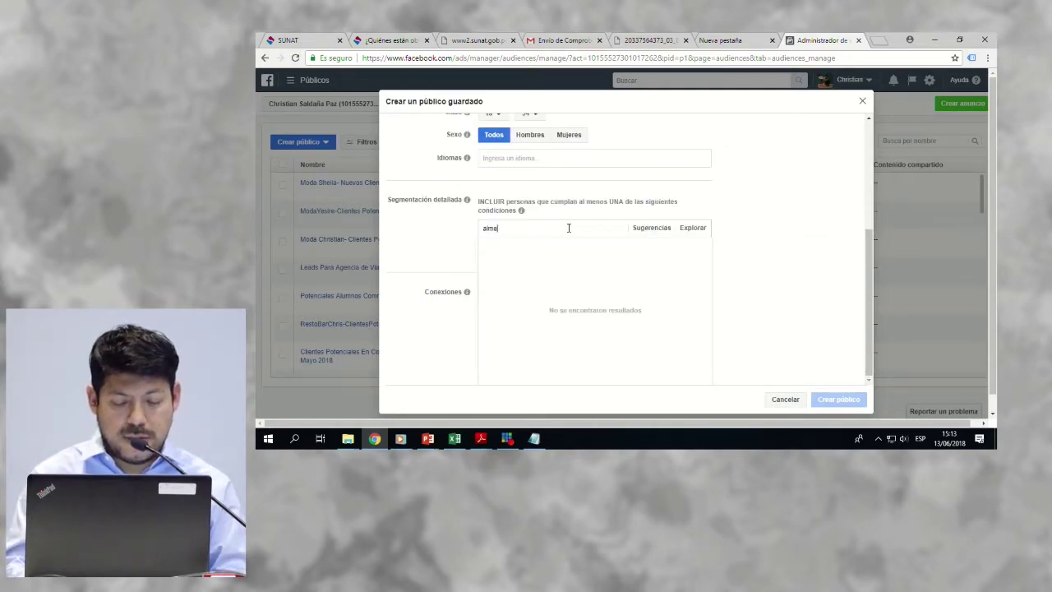
pyautogui.write('ndras')
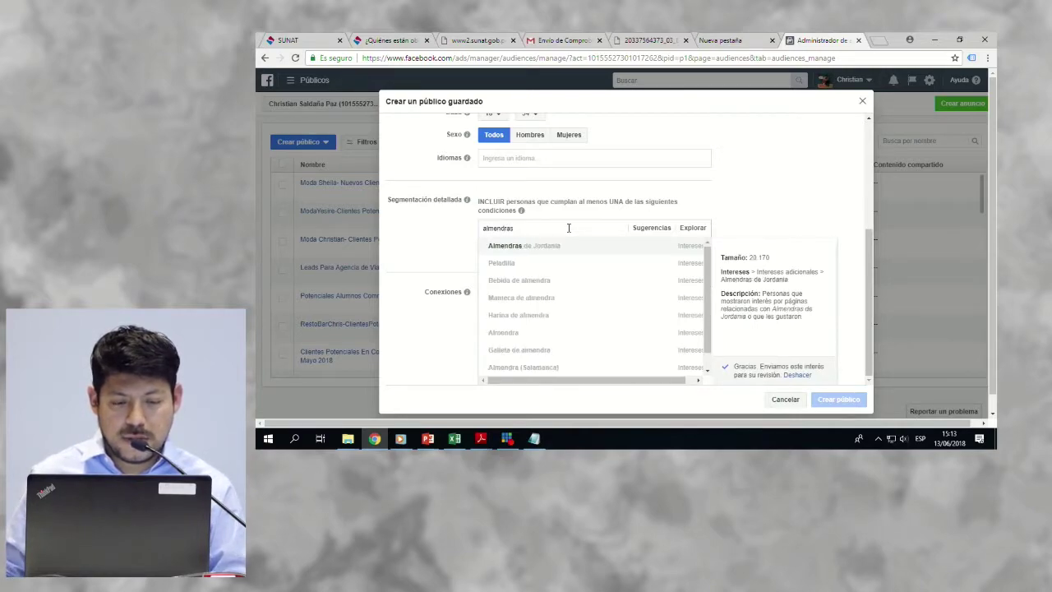
pyautogui.scroll(-1, 535, 267)
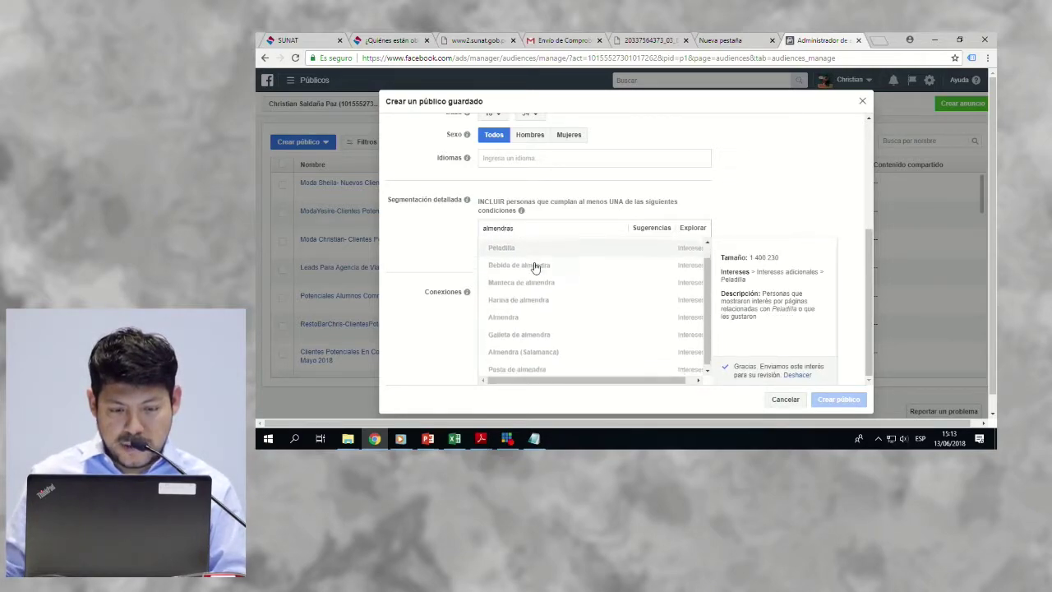
pyautogui.click(512, 316)
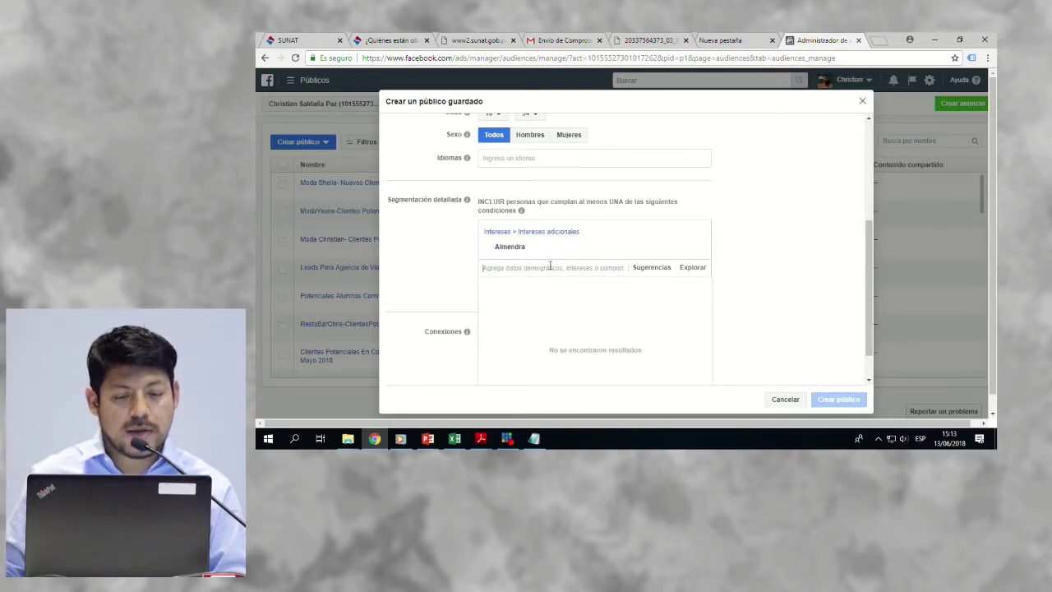
# Step: Search the detailed targeting for "pasas" and clear the search term again
pyautogui.write('pasas')
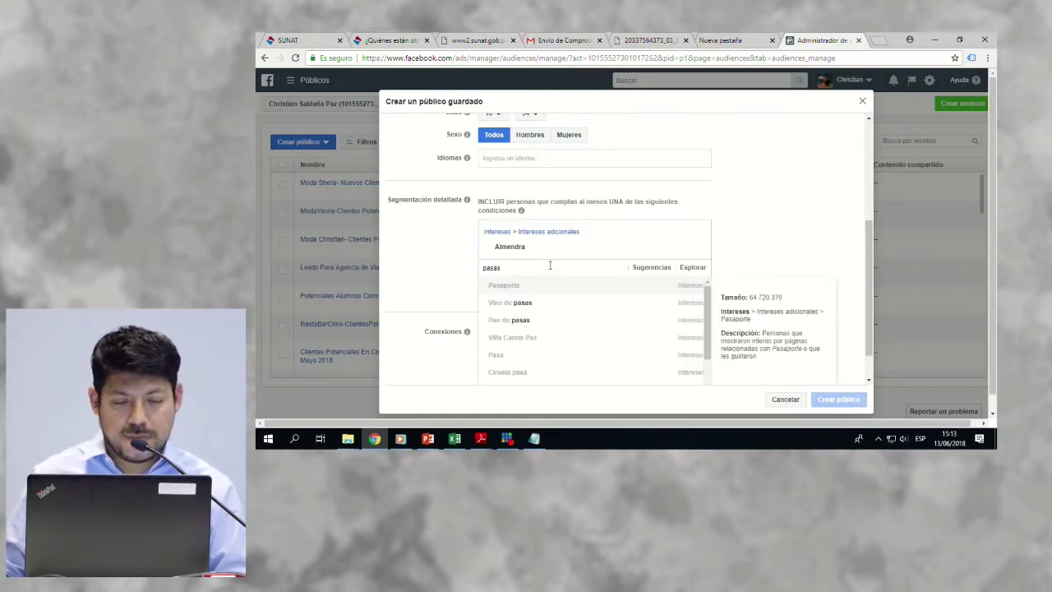
pyautogui.press('BackSpace')
pyautogui.press('BackSpace')
pyautogui.press('BackSpace')
pyautogui.press('BackSpace')
pyautogui.press('BackSpace')
# Step: Add the interest "Mezcla de frutos secos" by searching for "frutos secos", and review the audience's potential reach and characteristics
pyautogui.write('frutos secos')
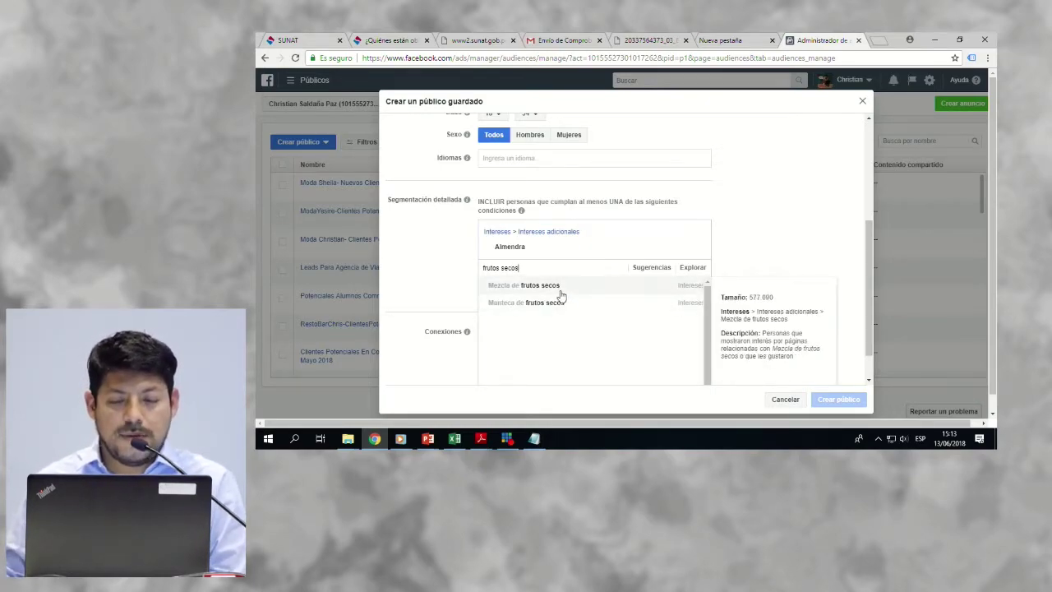
pyautogui.click(563, 288)
pyautogui.moveTo(868, 307); pyautogui.dragTo(874, 194)
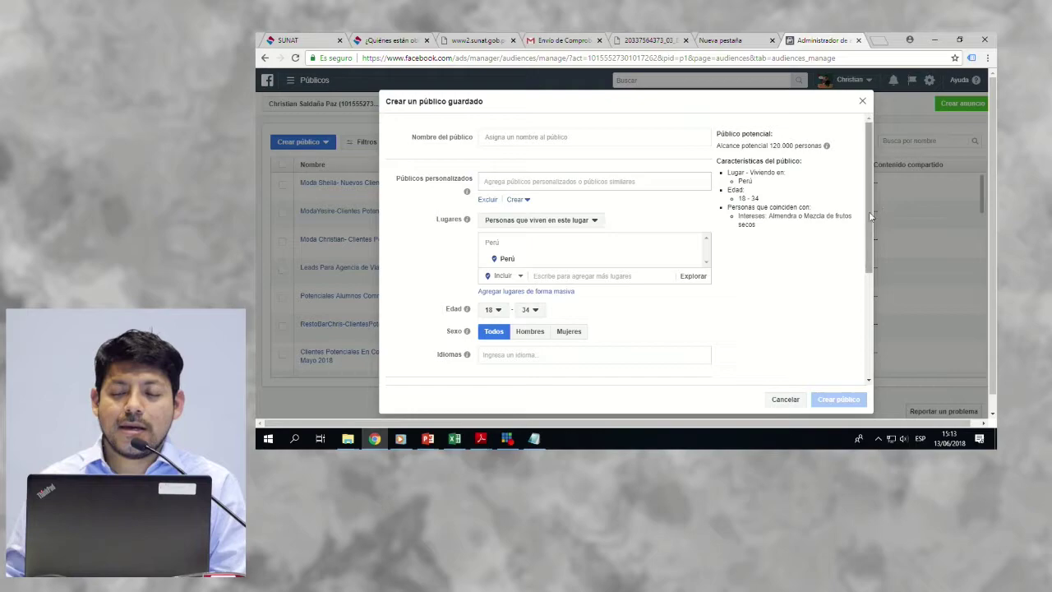
pyautogui.moveTo(869, 211); pyautogui.dragTo(878, 282)
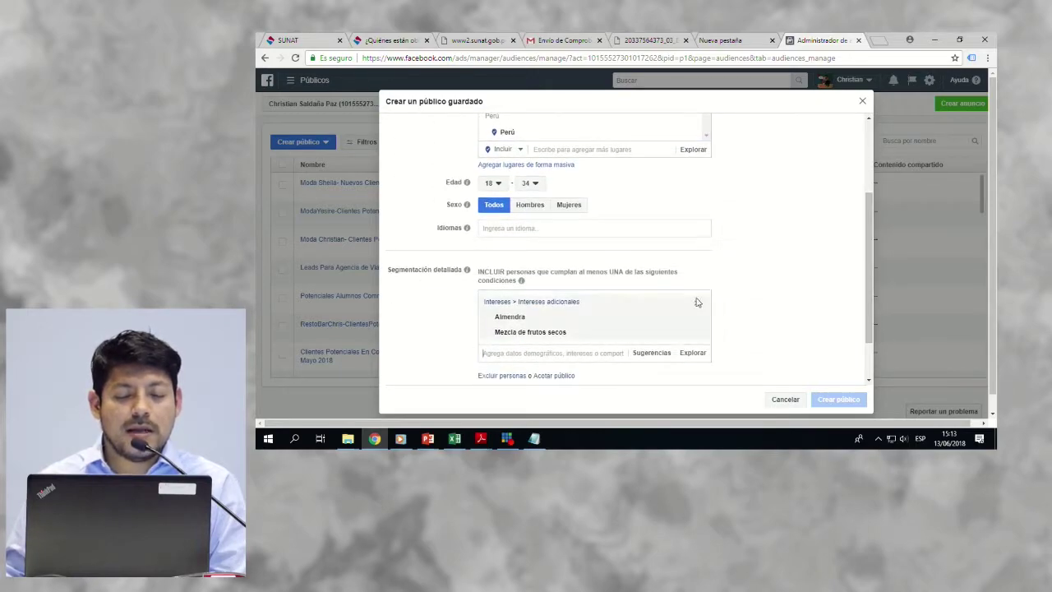
# Step: Add the interest Fitness by searching the detailed targeting for "fitness", and review the audience's potential reach and characteristics
pyautogui.click(604, 351)
pyautogui.write('fitness')
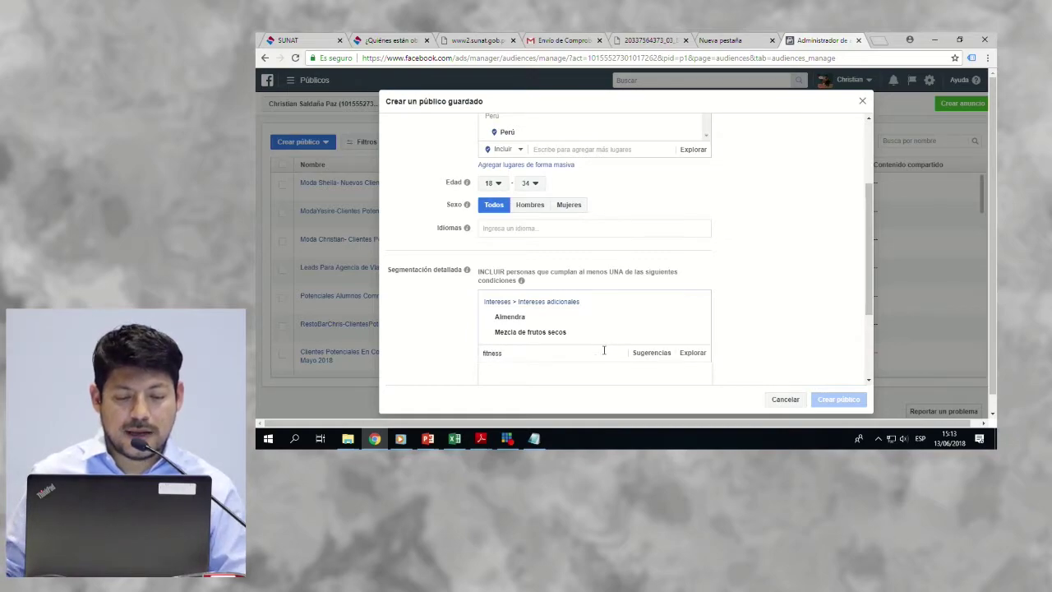
pyautogui.scroll(-2, 608, 355)
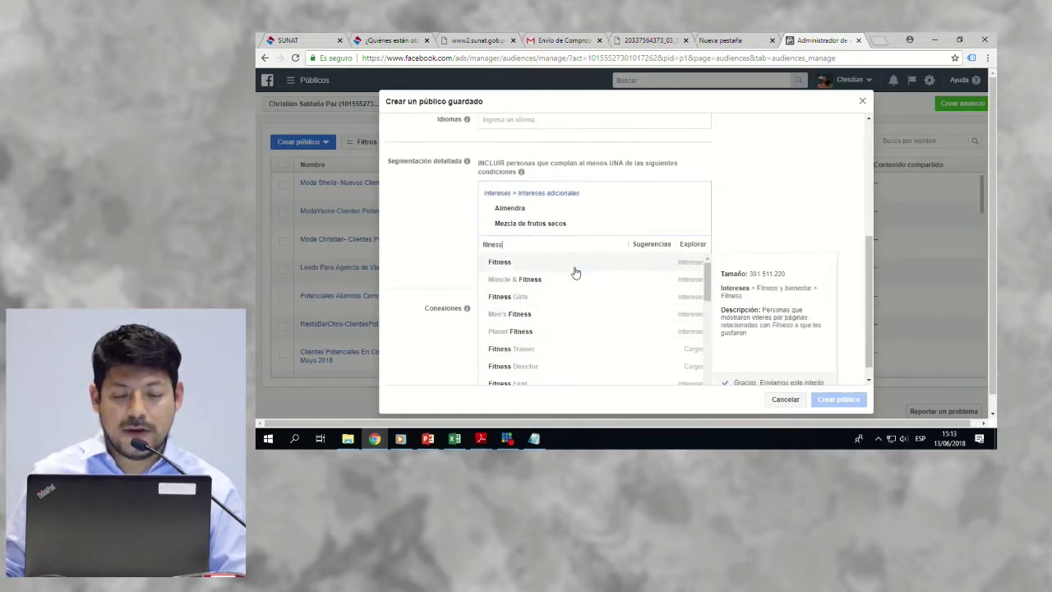
pyautogui.click(572, 264)
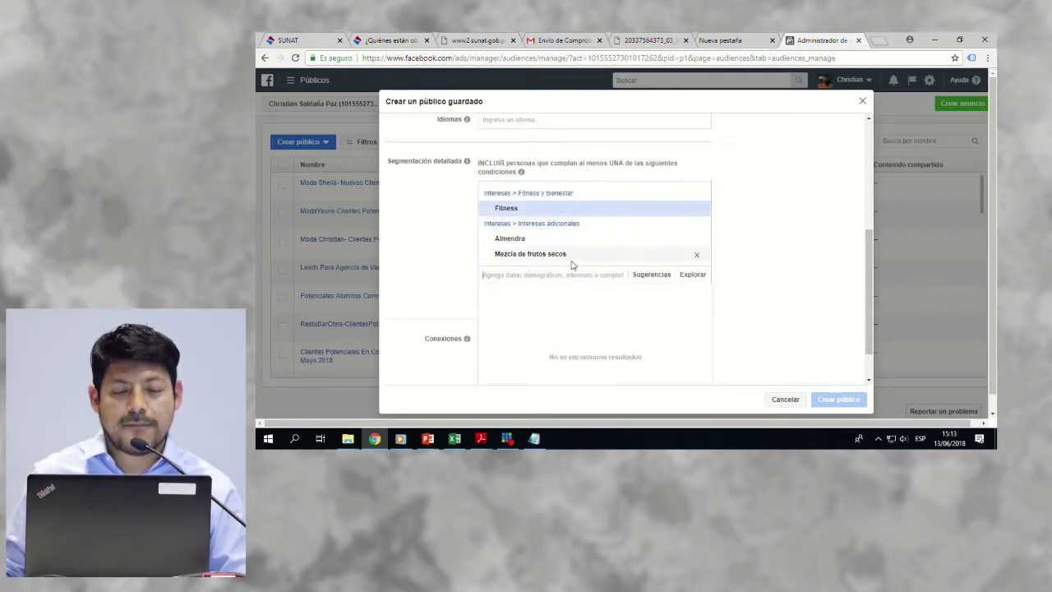
pyautogui.scroll(3, 802, 218)
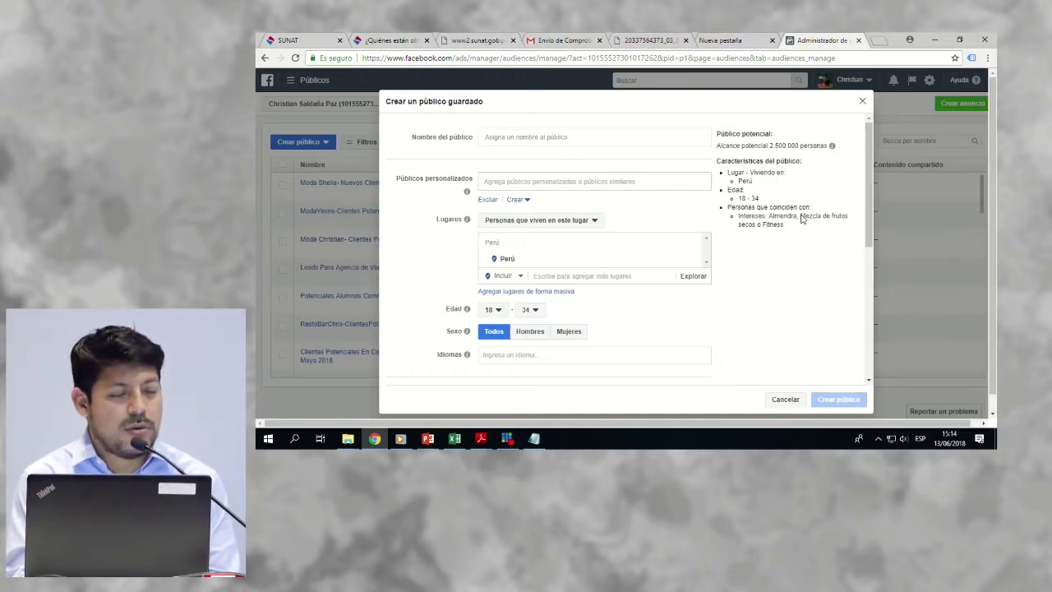
# Step: Narrow the audience by adding a second detailed-targeting condition that people must also match
pyautogui.scroll(-5, 592, 288)
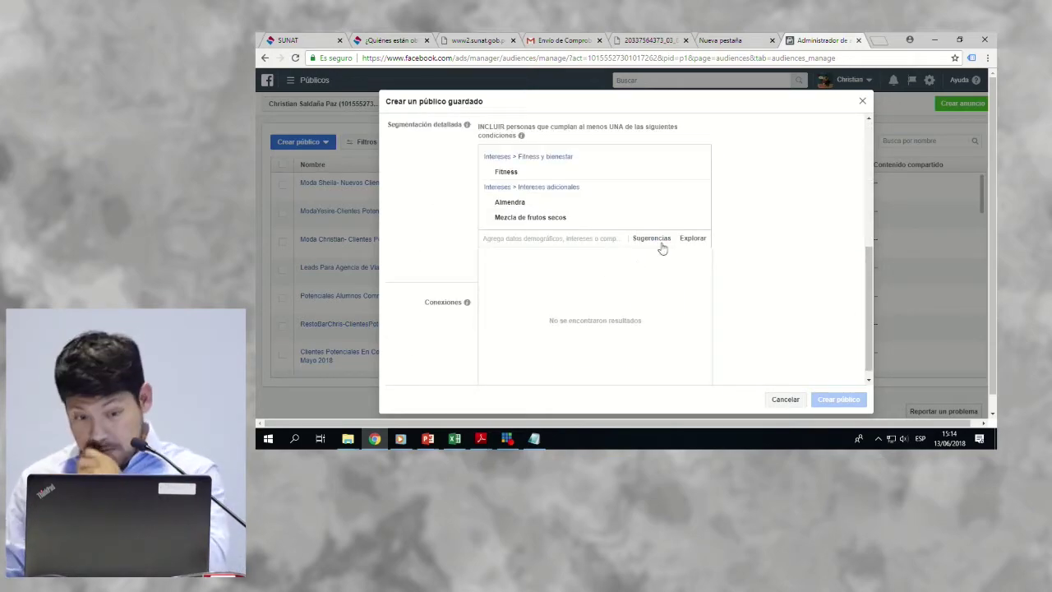
pyautogui.click(775, 251)
pyautogui.moveTo(618, 280)
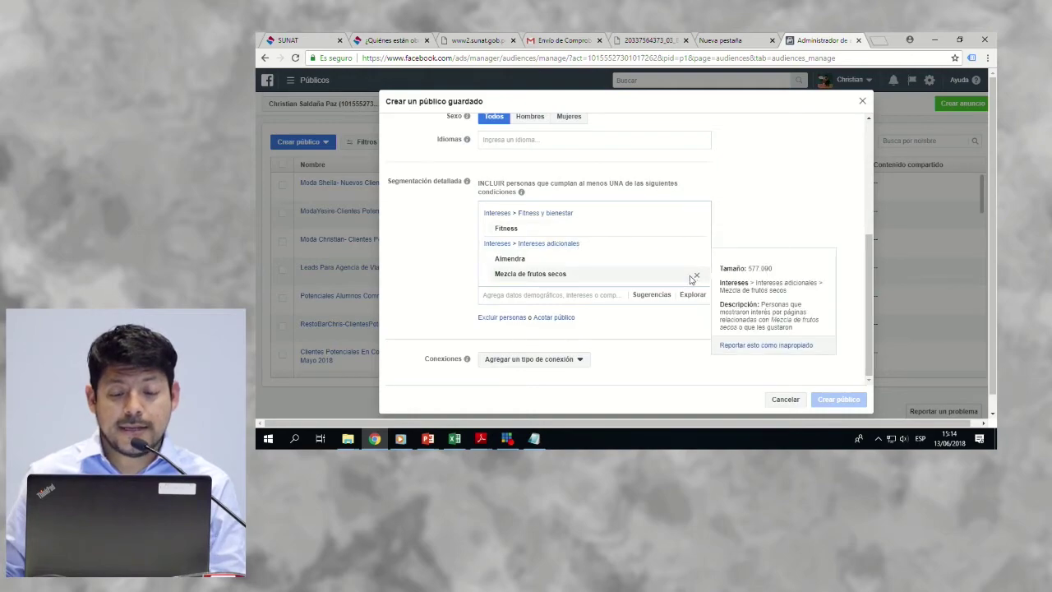
pyautogui.scroll(-1, 592, 328)
pyautogui.click(553, 301)
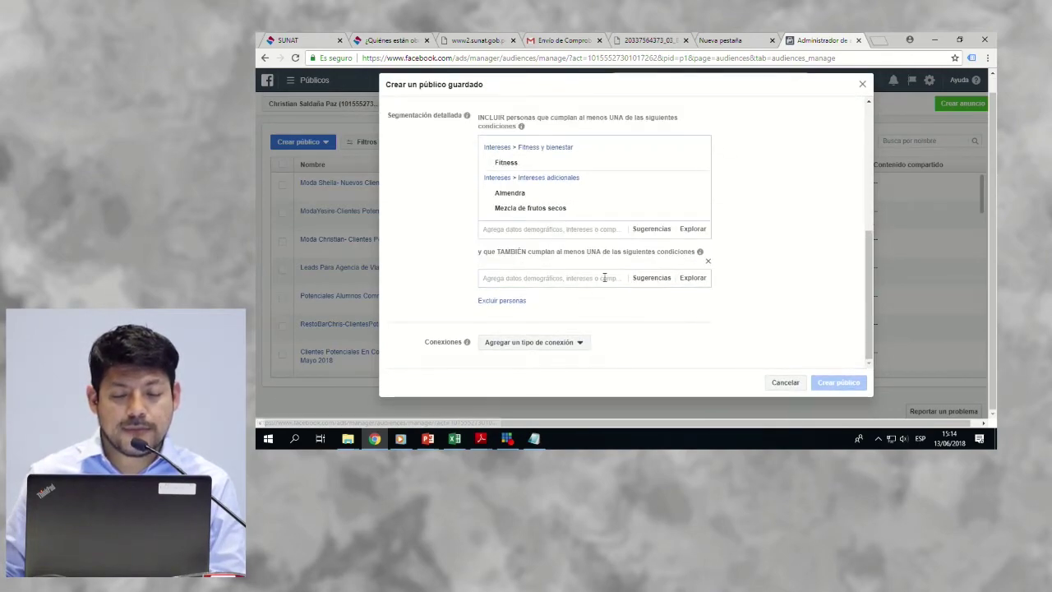
# Step: Browse the second condition's behaviours, add "Compradores que interactuaron" from Comportamiento de compra, and review the audience summary
pyautogui.click(691, 277)
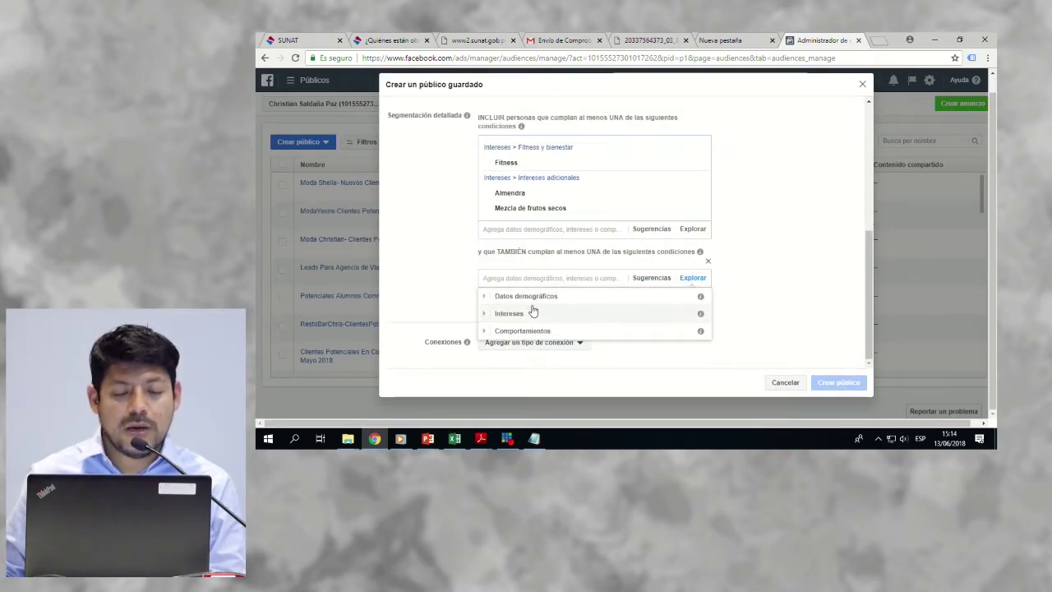
pyautogui.click(489, 331)
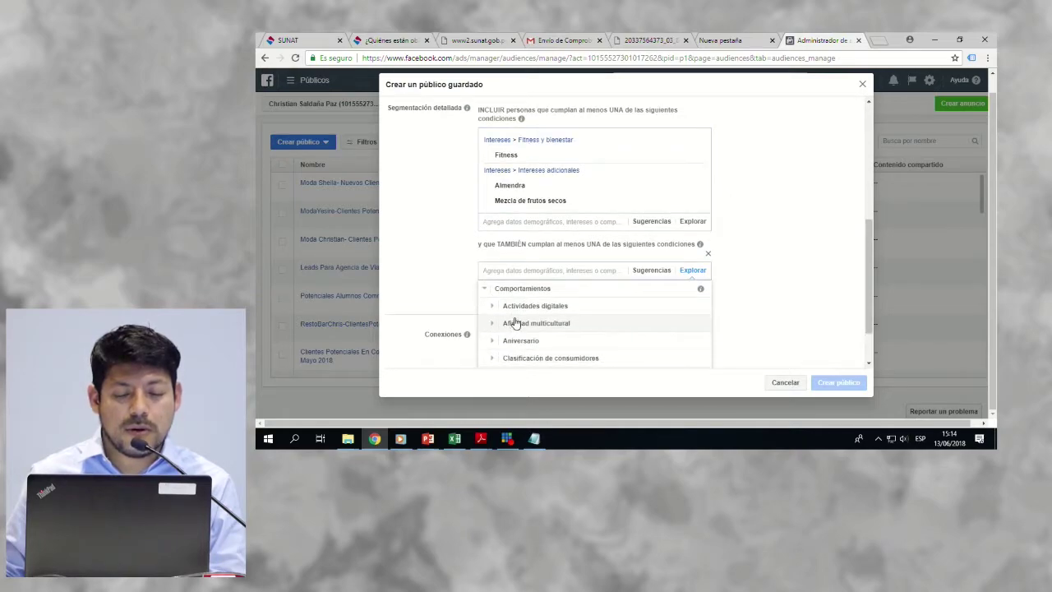
pyautogui.scroll(-1, 515, 322)
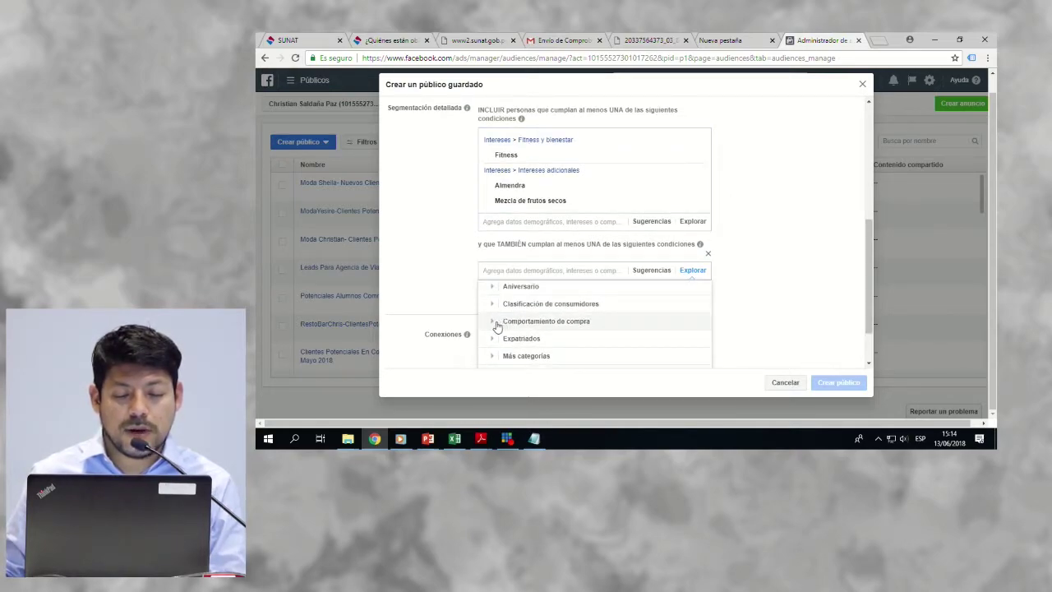
pyautogui.click(491, 326)
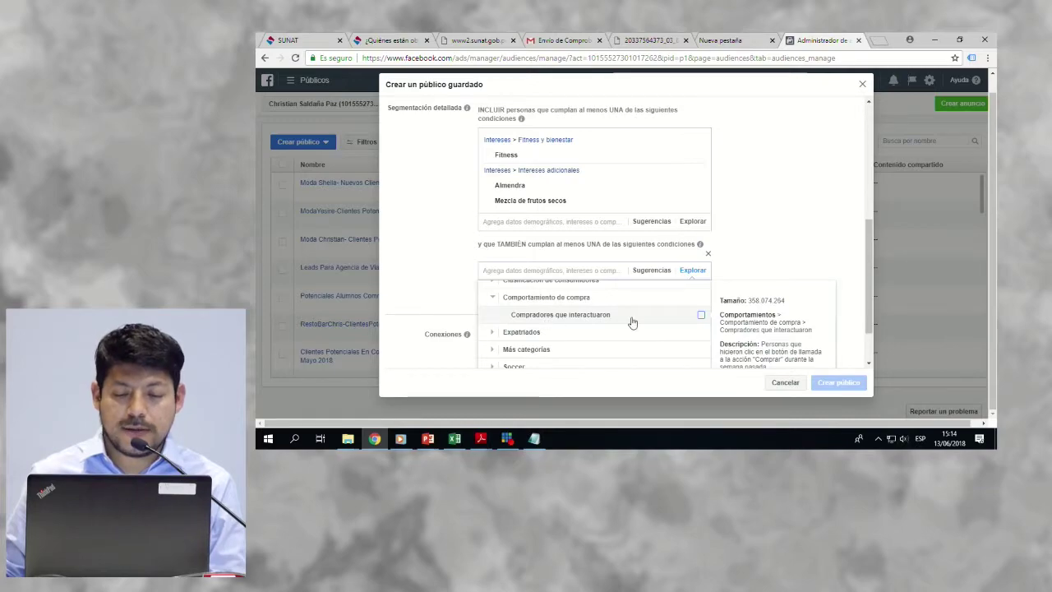
pyautogui.click(682, 323)
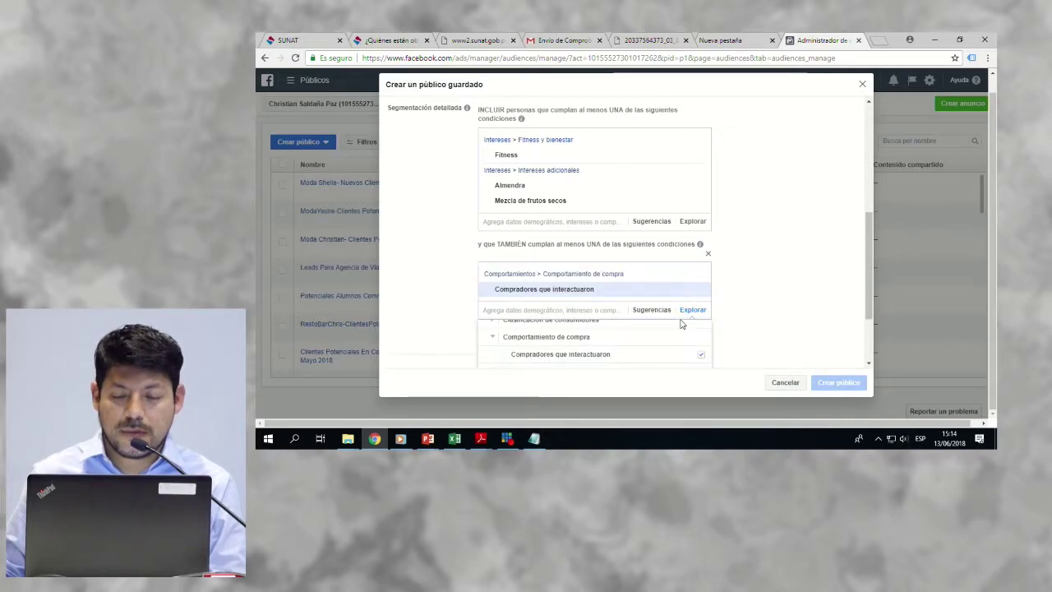
pyautogui.click(783, 282)
pyautogui.scroll(5, 784, 282)
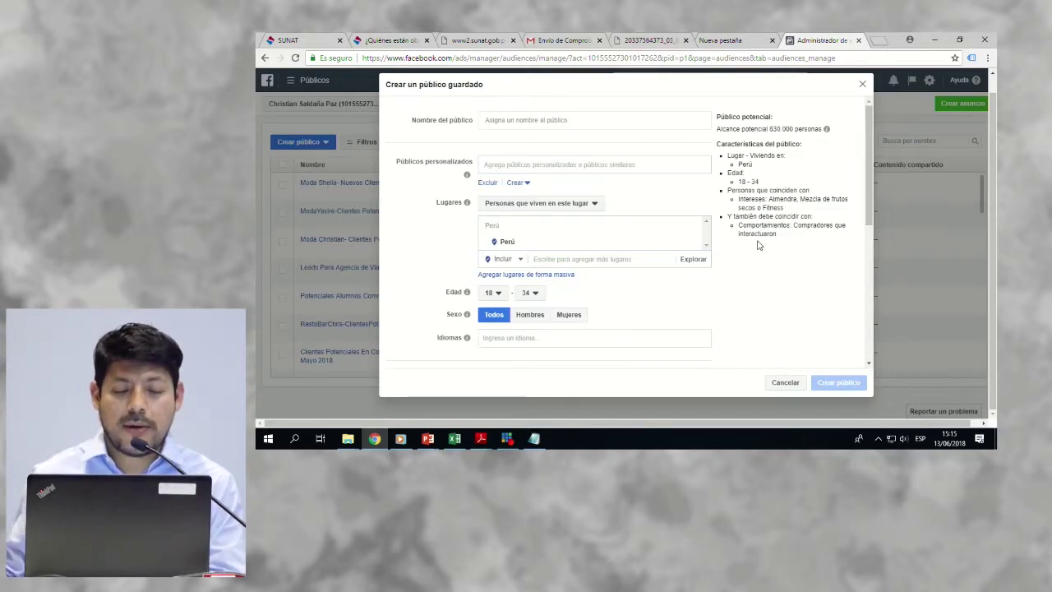
# Step: Switch to the Notepad notes and write "CPC" below "100 seguidores", with several blank lines before and after it
pyautogui.click(535, 440)
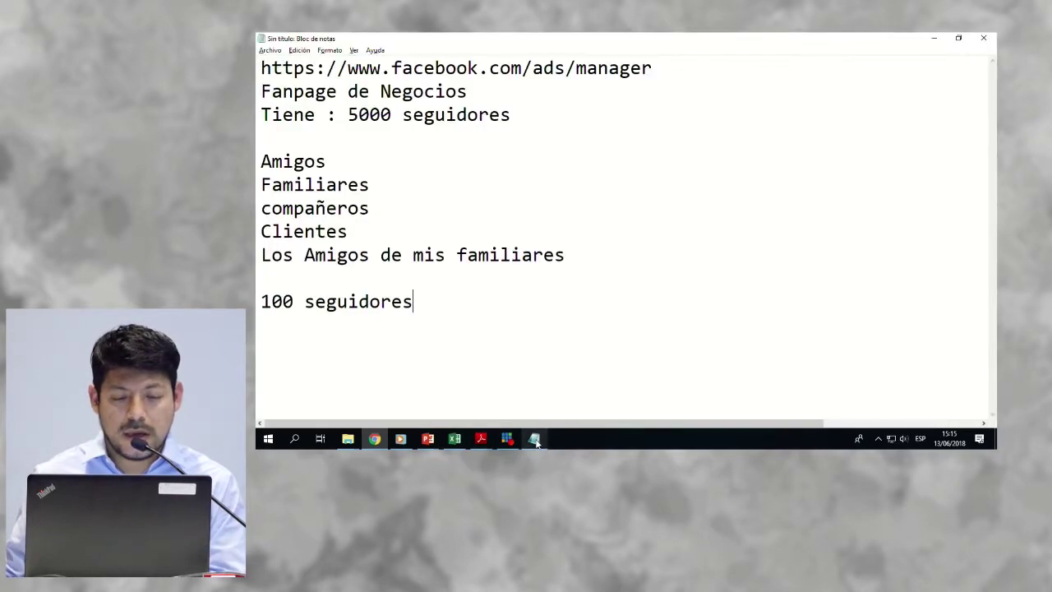
pyautogui.press('Return')
pyautogui.press('Return')
pyautogui.press('Return')
pyautogui.press('Return')
pyautogui.write('CPC')
pyautogui.press('Return')
pyautogui.press('Return')
pyautogui.press('Return')
pyautogui.press('Return')
pyautogui.press('Return')
pyautogui.press('Return')
pyautogui.press('Return')
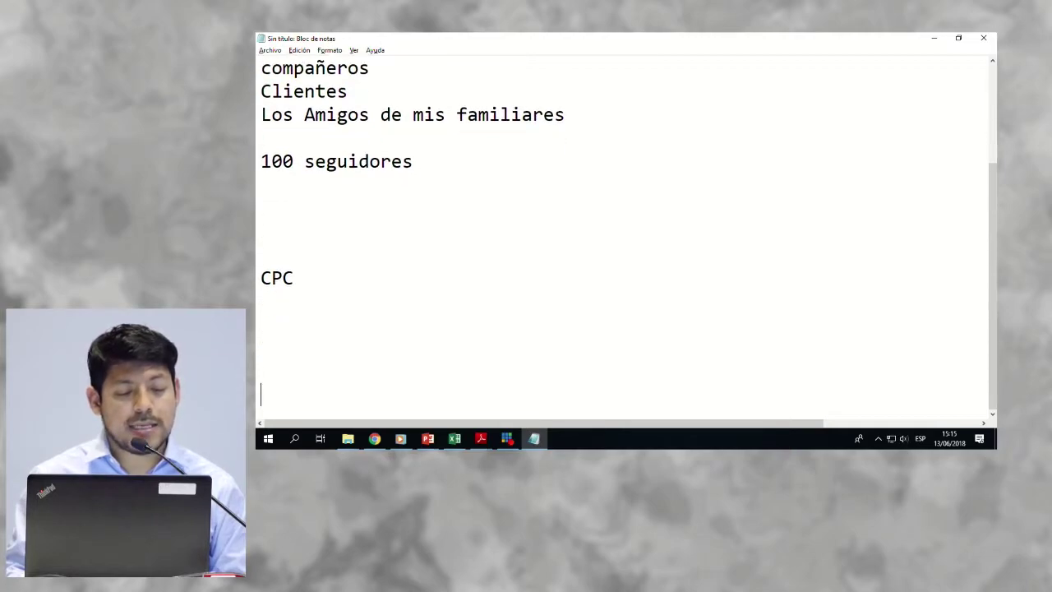
# Step: Complete the CPC line as "CPC = Contador Público Colegiado" and write "Costo Por Clic" on the line below
pyautogui.click(351, 241)
pyautogui.write('= Conta')
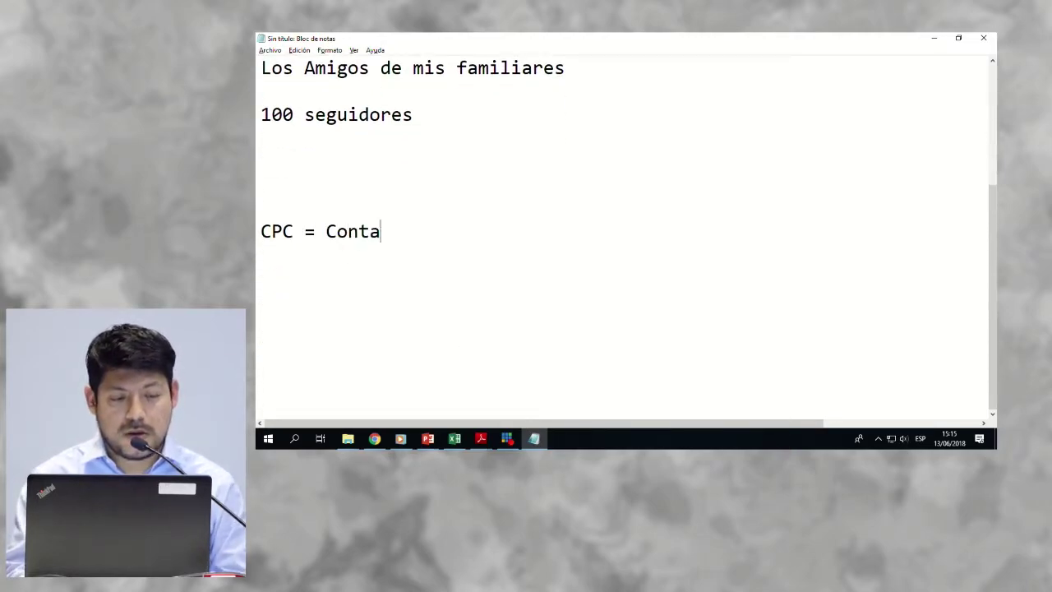
pyautogui.write('dor Público Colegiado')
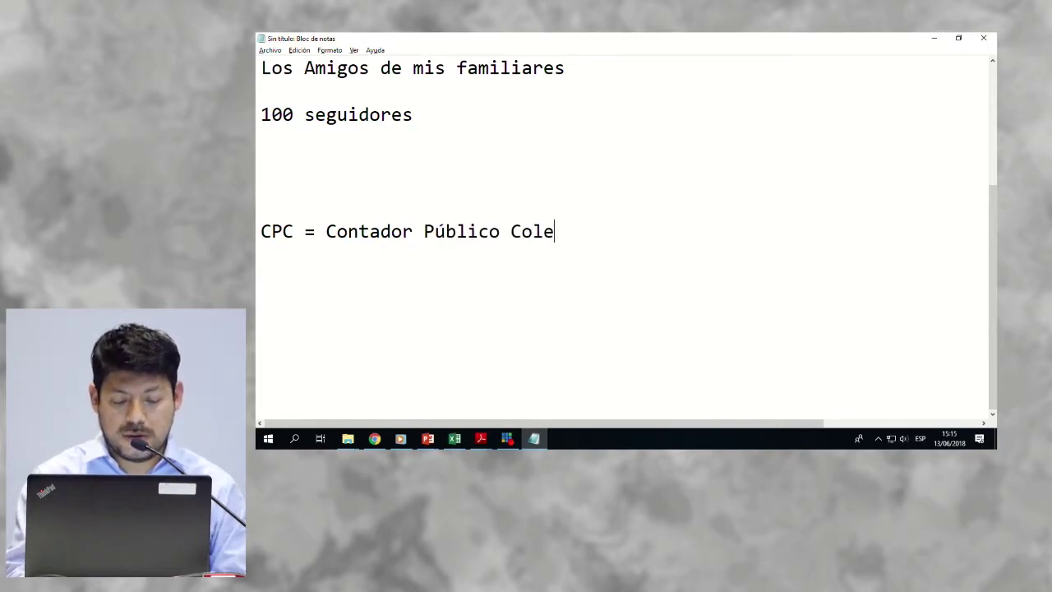
pyautogui.press('Return')
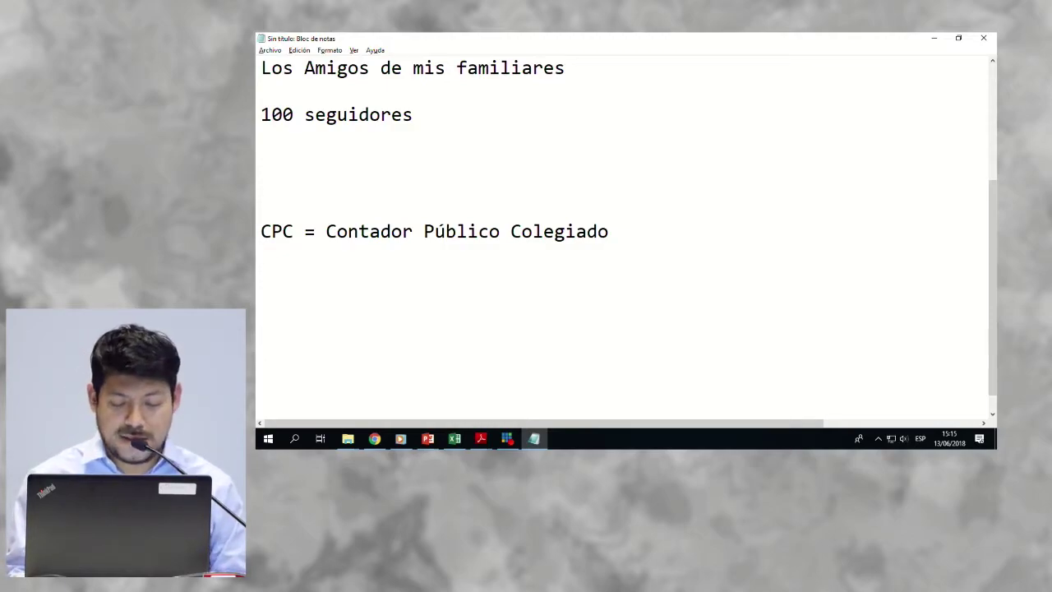
pyautogui.write('Costo Por LC')
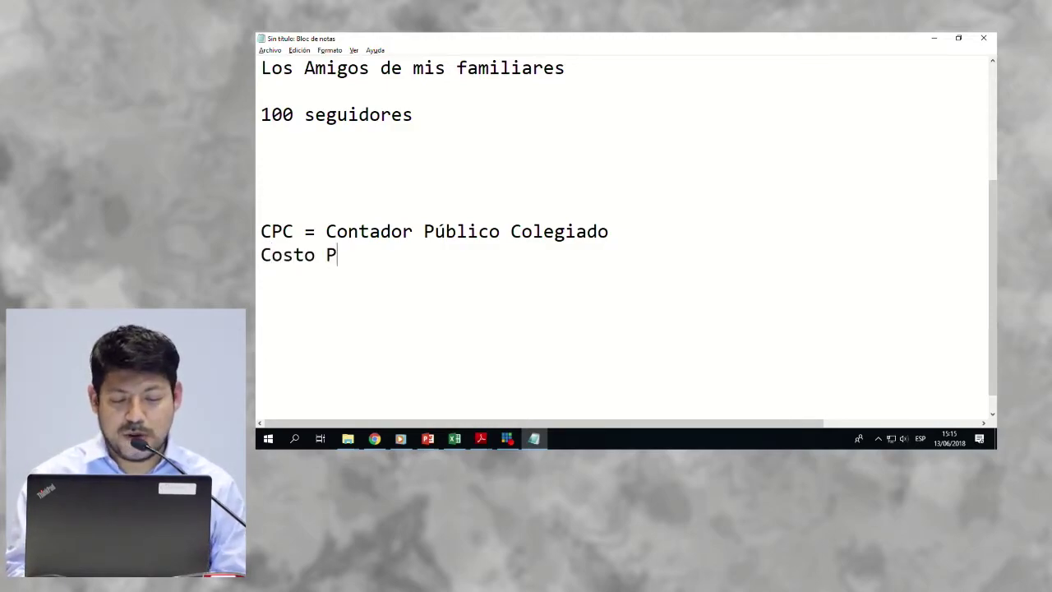
pyautogui.press('BackSpace')
pyautogui.press('BackSpace')
pyautogui.write('Clic')
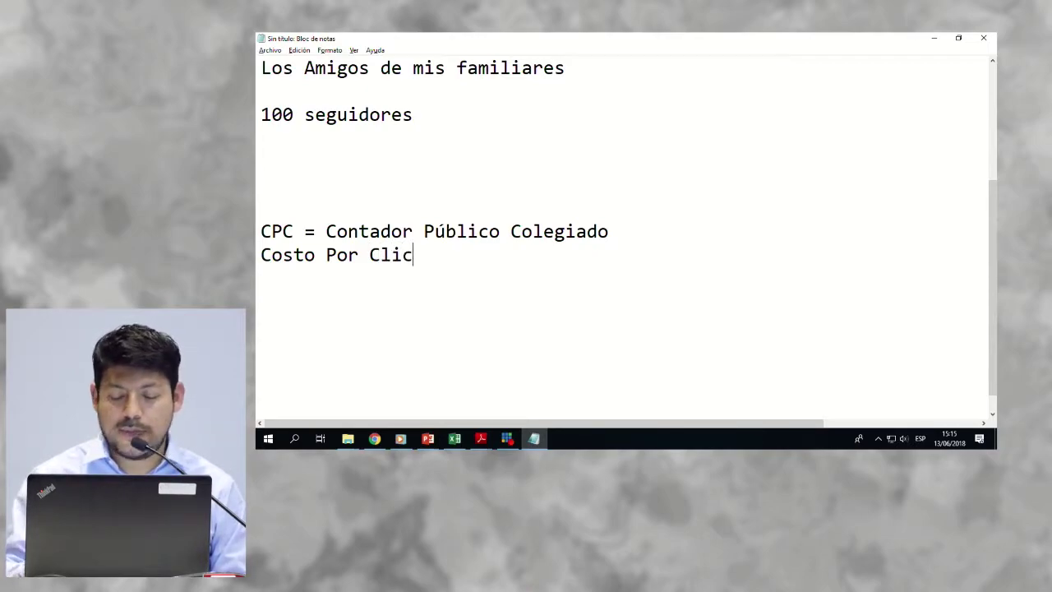
# Step: Replace the two lines of CPC definitions with "Interacción" and "CPC" on separate lines
pyautogui.hotkey('shift', 'Home')
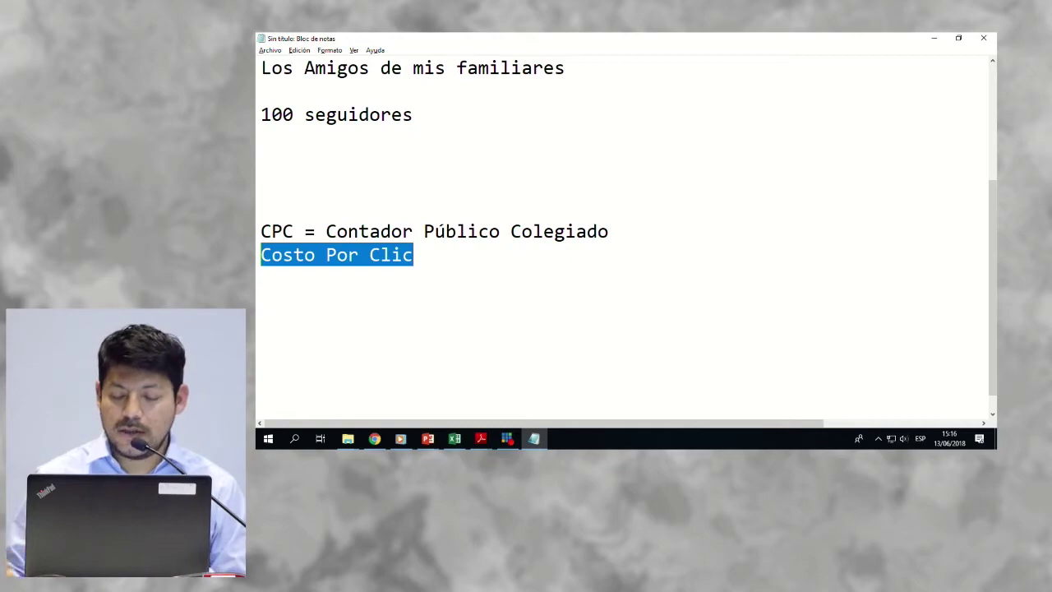
pyautogui.moveTo(432, 258); pyautogui.dragTo(265, 205)
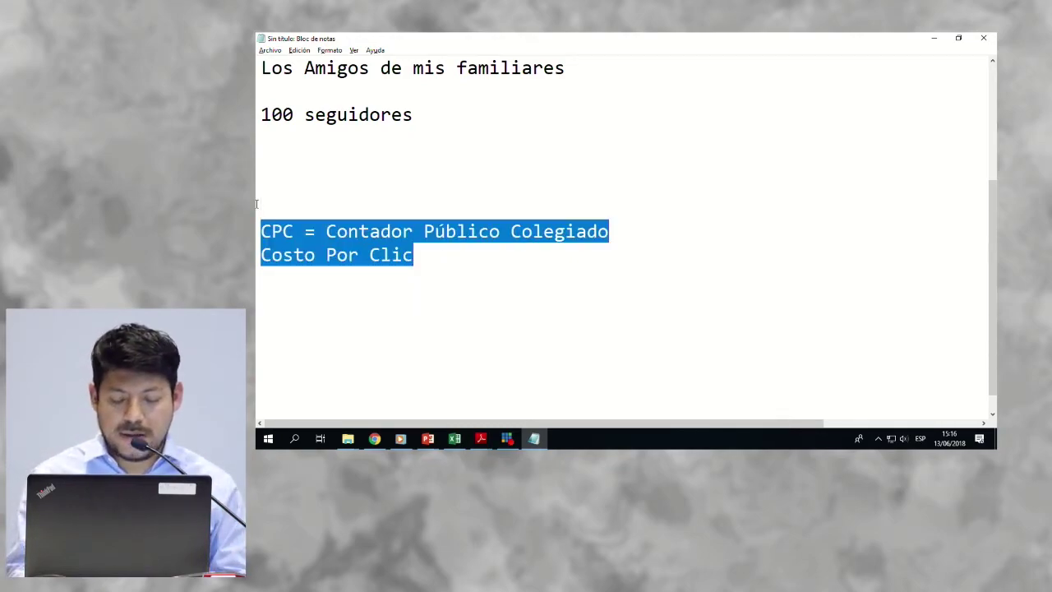
pyautogui.write('Interacción')
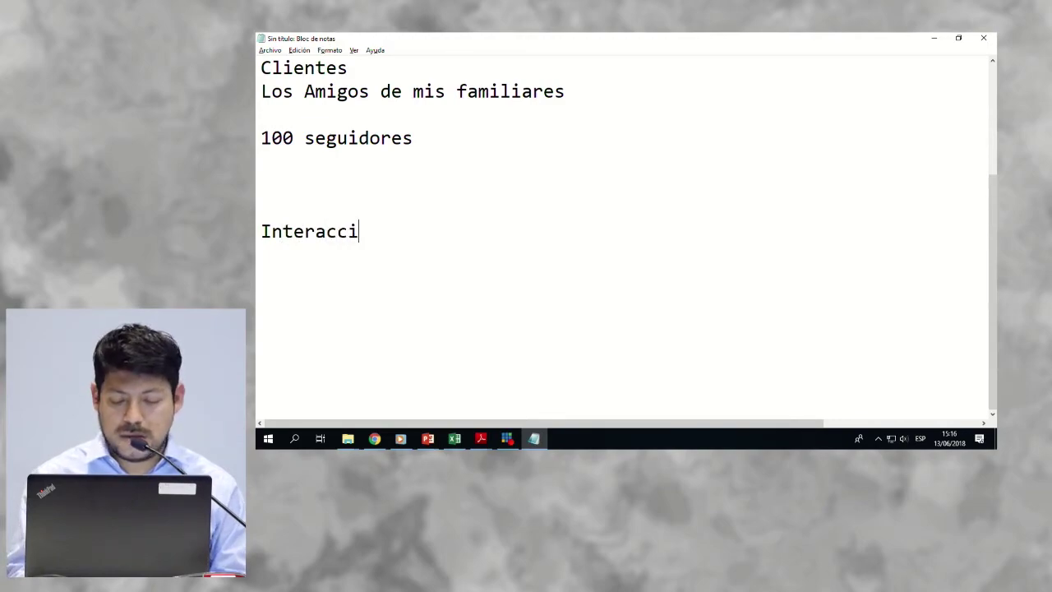
pyautogui.press('Return')
pyautogui.write('CPC')
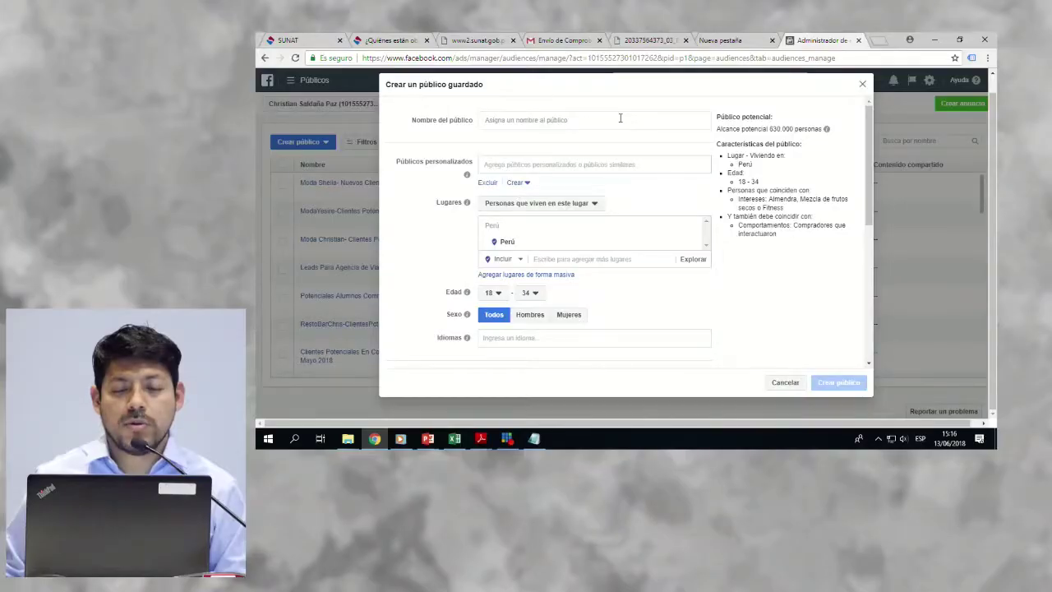
# Step: Back in Facebook's ads manager, name the saved audience "Demo Promperu 130618" and create it
pyautogui.click(620, 120)
pyautogui.write('Demo')
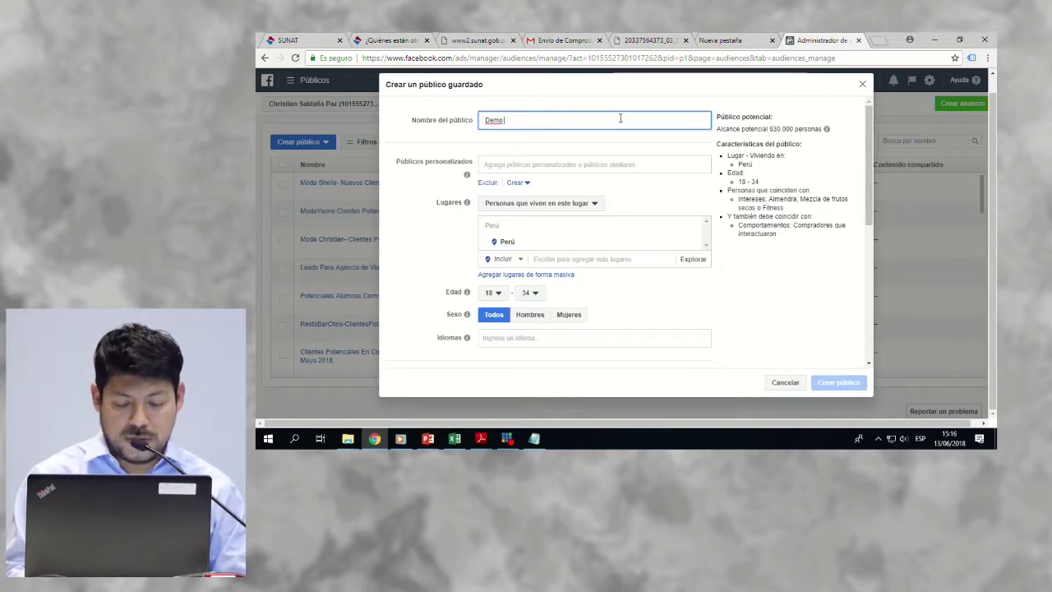
pyautogui.write(' Promper')
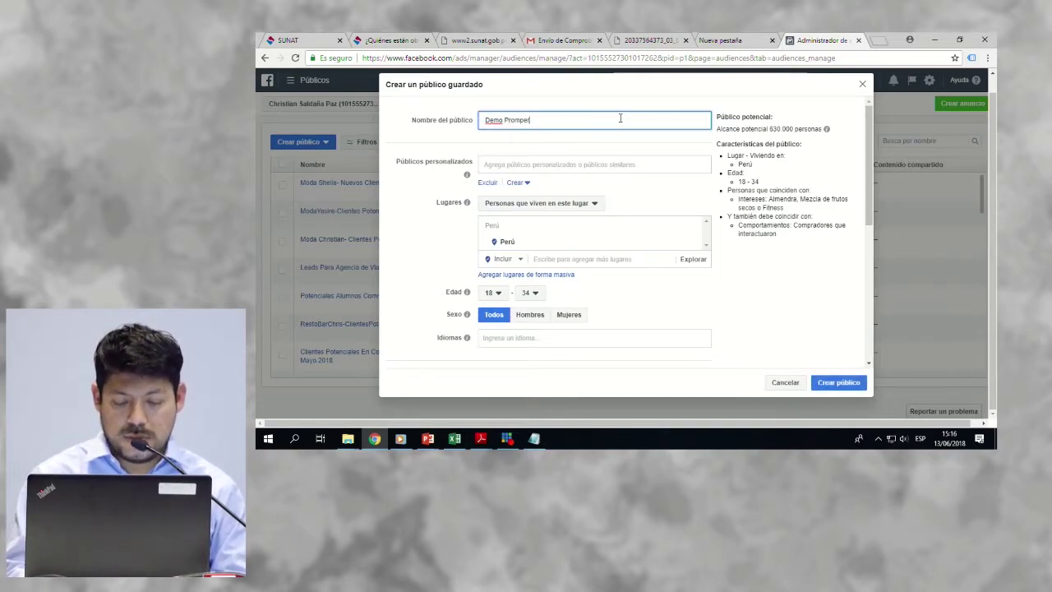
pyautogui.write('u 13')
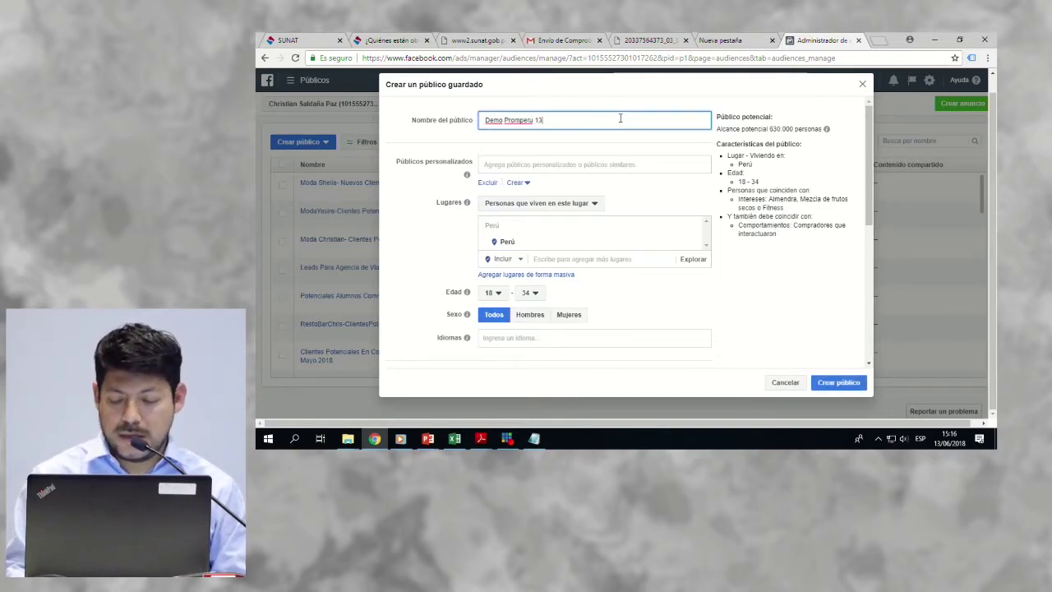
pyautogui.write('0618')
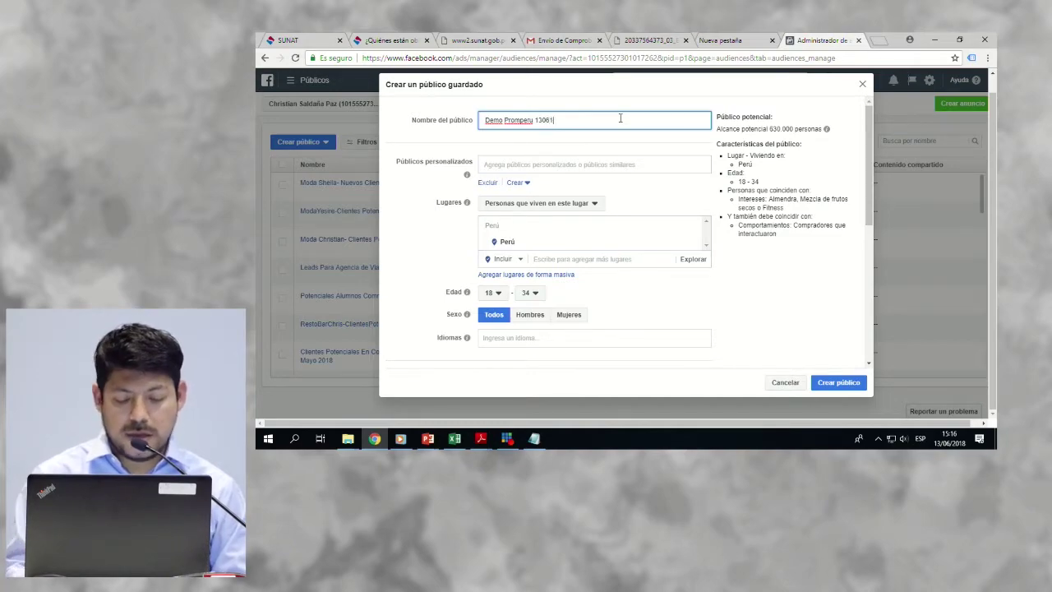
pyautogui.click(832, 383)
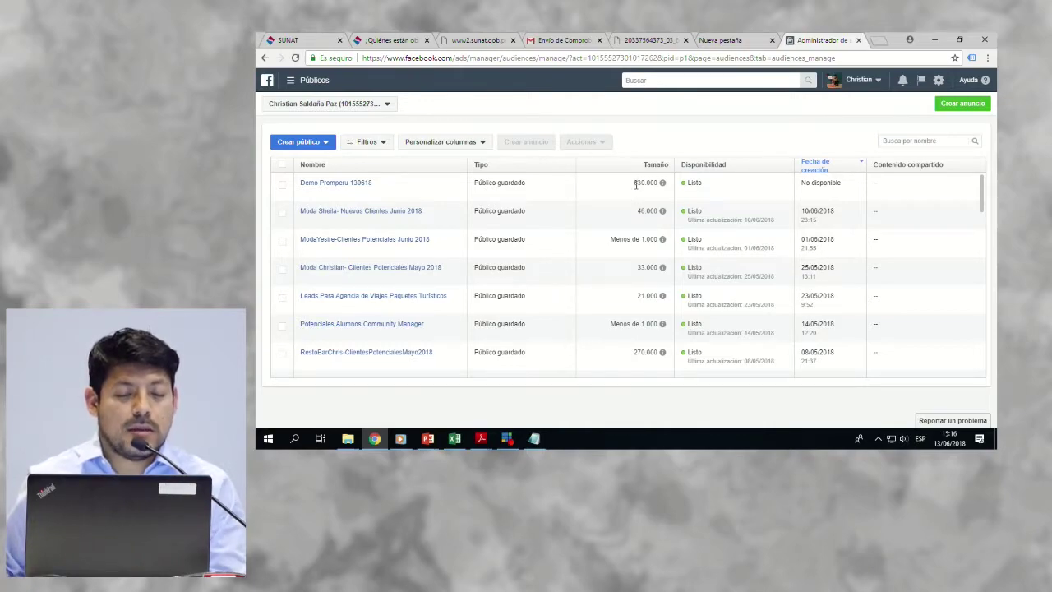
# Step: Start a custom audience from a customer file, choosing to add customer data by copying and pasting it
pyautogui.click(322, 145)
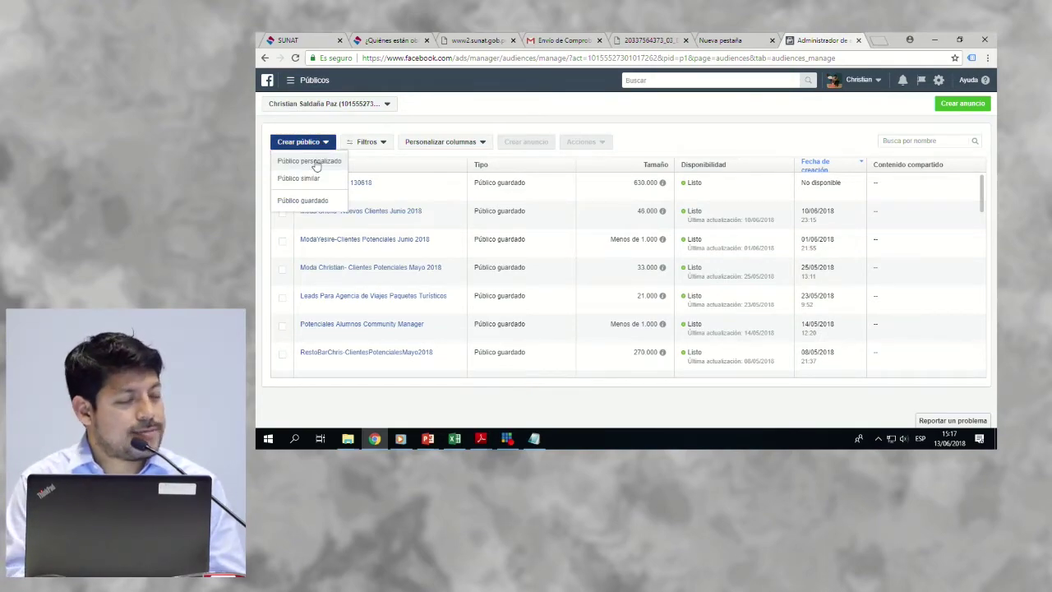
pyautogui.click(312, 161)
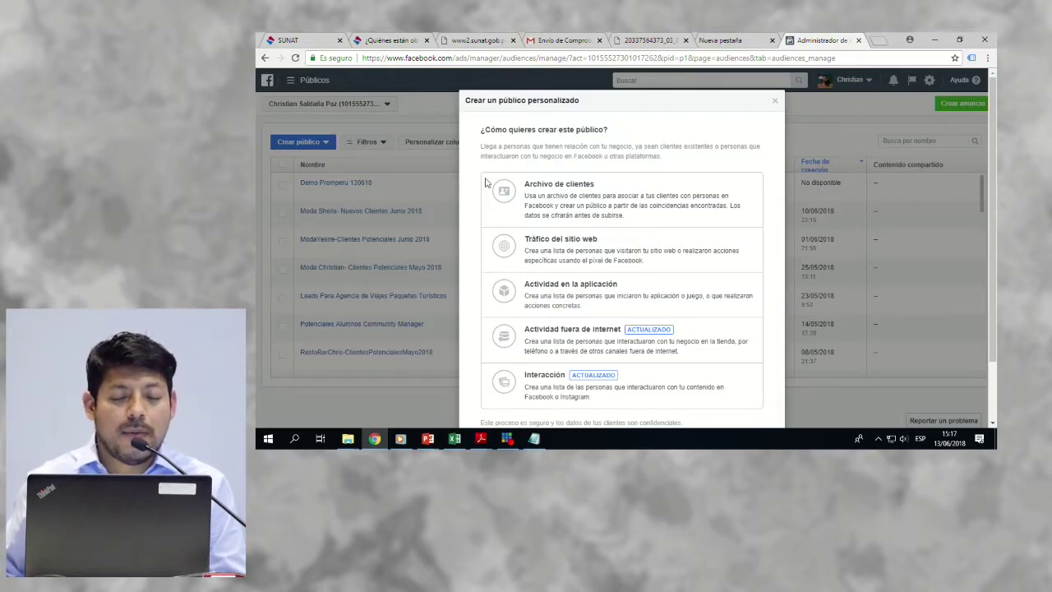
pyautogui.scroll(-1, 573, 212)
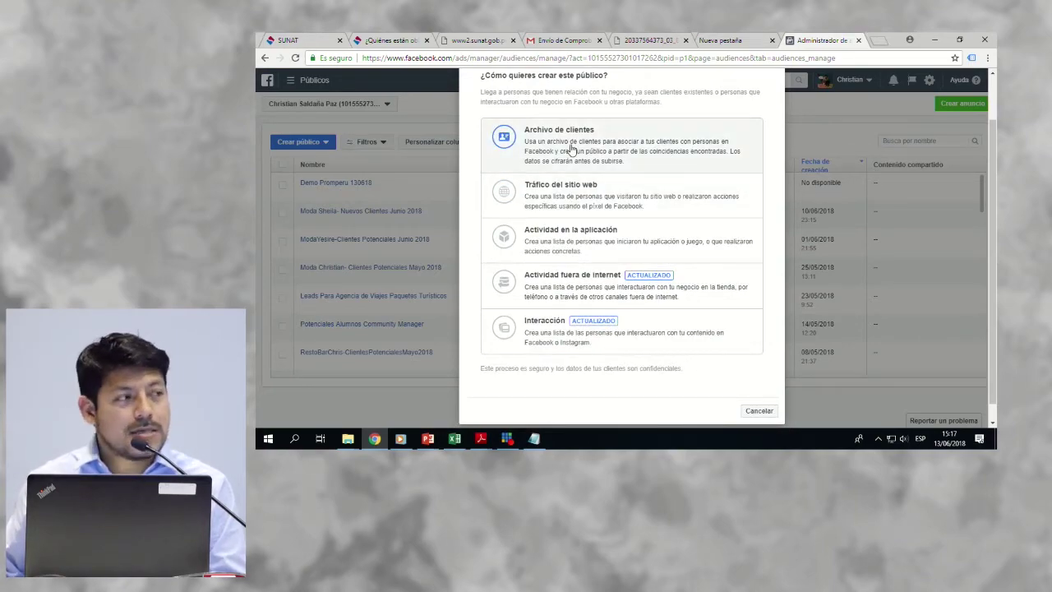
pyautogui.click(573, 148)
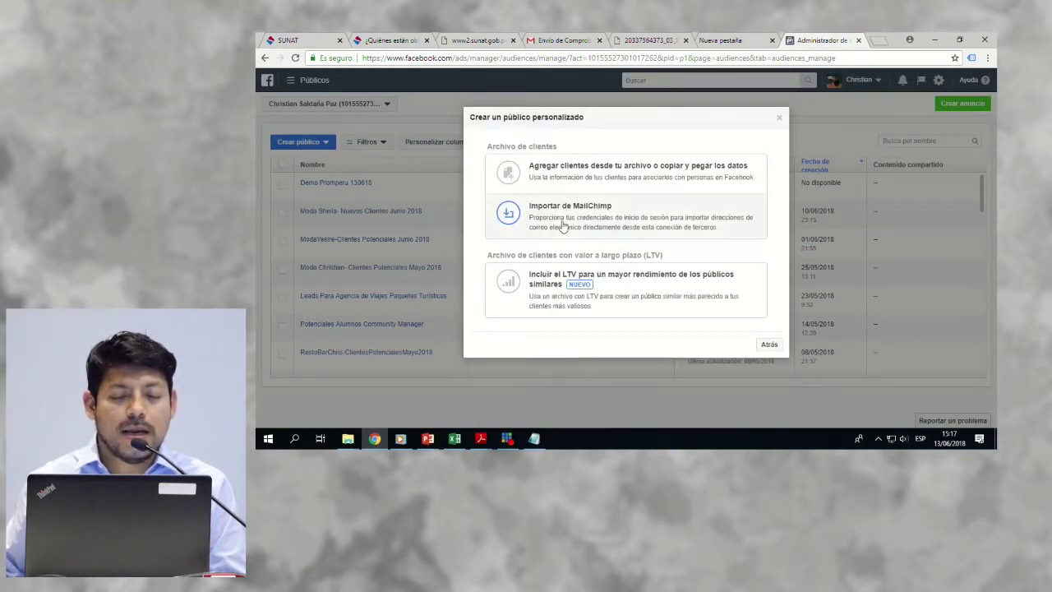
pyautogui.click(573, 173)
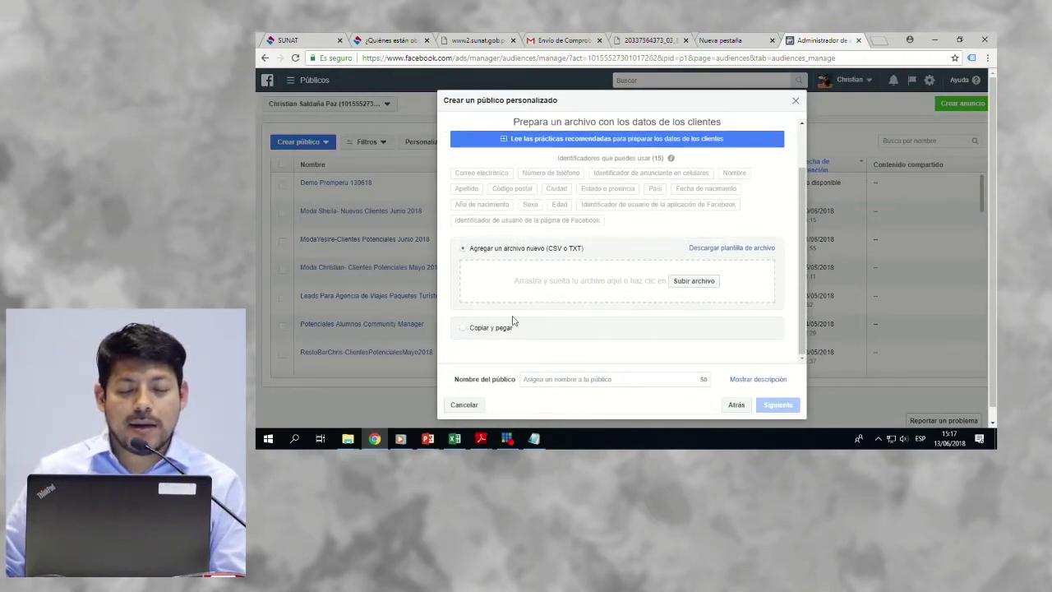
pyautogui.click(477, 328)
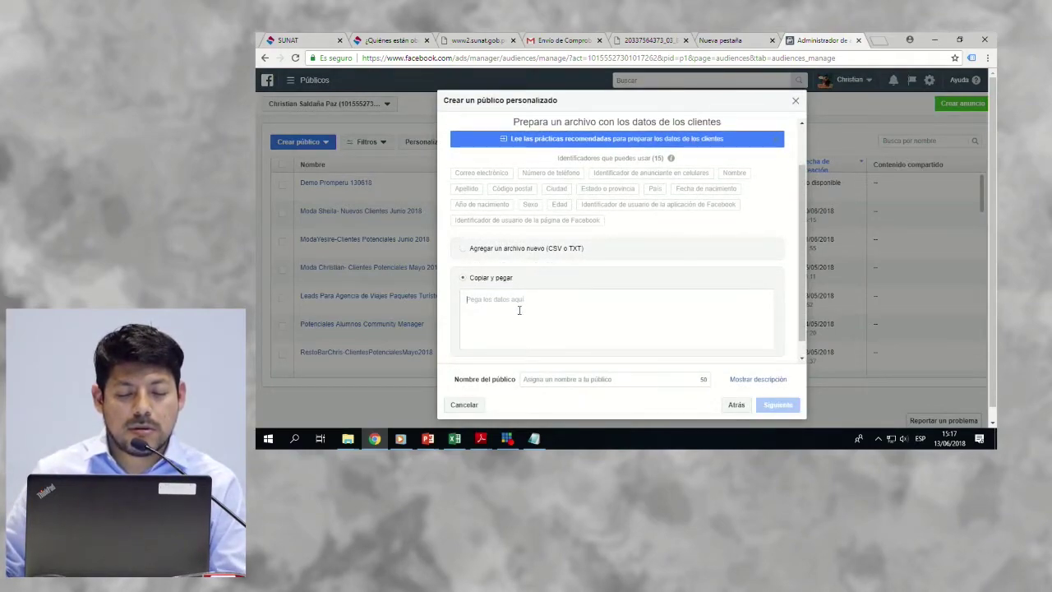
# Step: Cancel the customer-file audience and start a new custom audience from the audience list
pyautogui.click(518, 310)
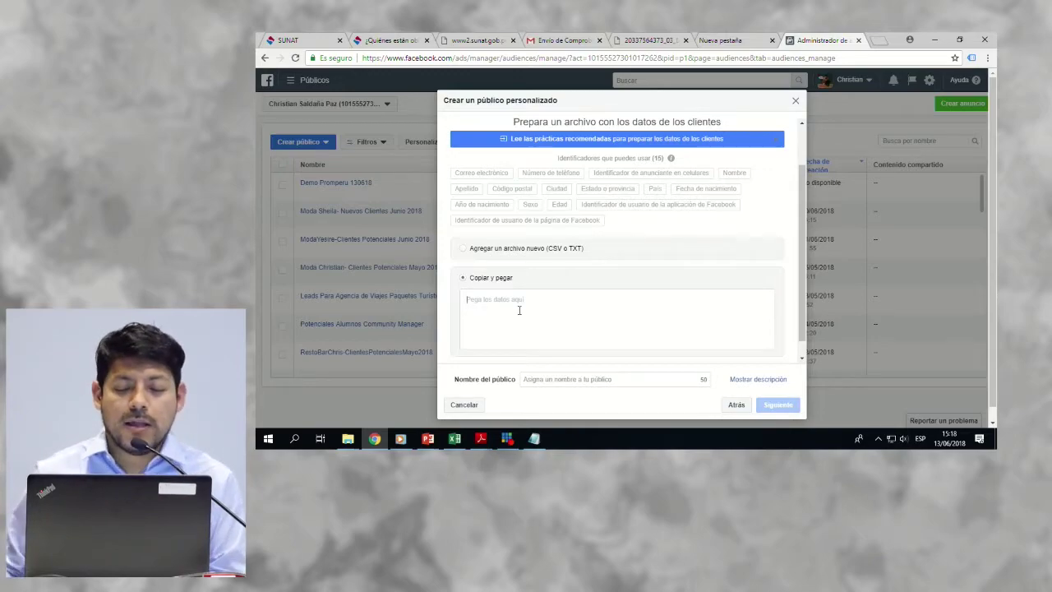
pyautogui.click(463, 404)
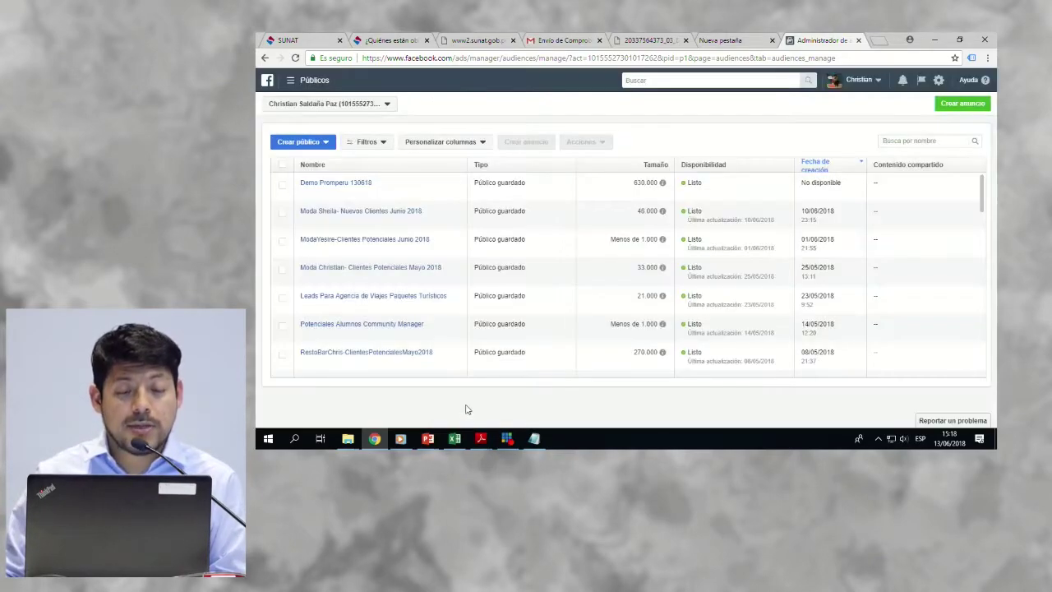
pyautogui.click(300, 143)
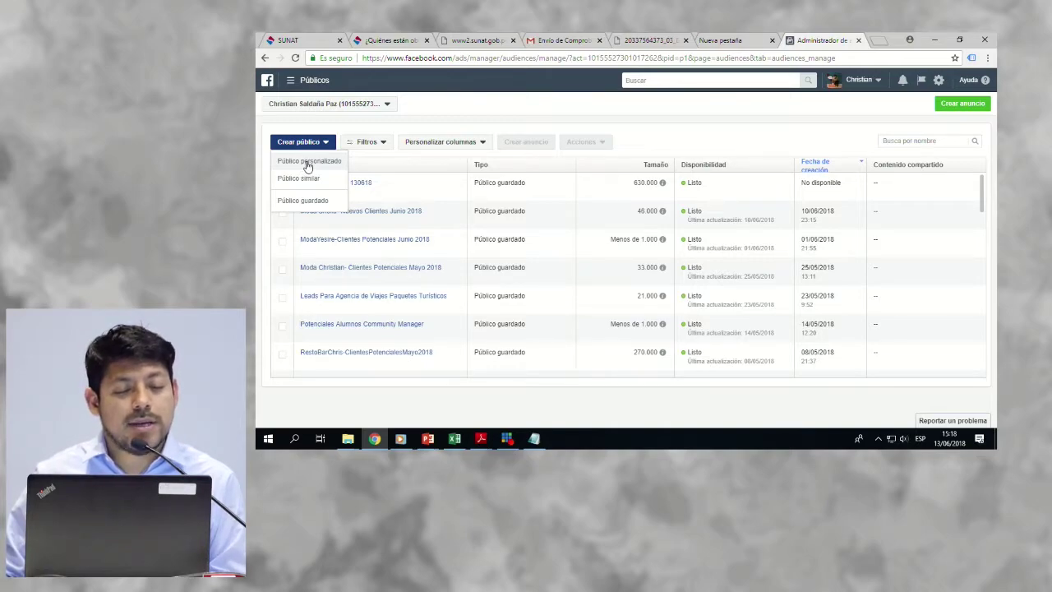
pyautogui.click(307, 164)
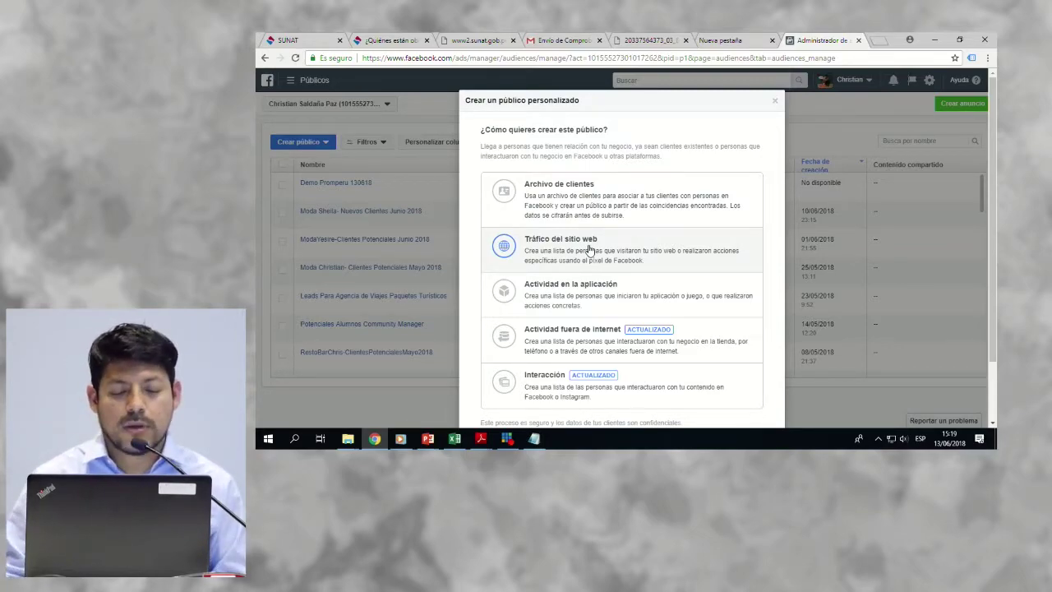
# Step: Switch to Notepad and delete all notes below the ads manager URL, leaving a blank line under it
pyautogui.click(535, 438)
pyautogui.moveTo(357, 232); pyautogui.dragTo(262, 90)
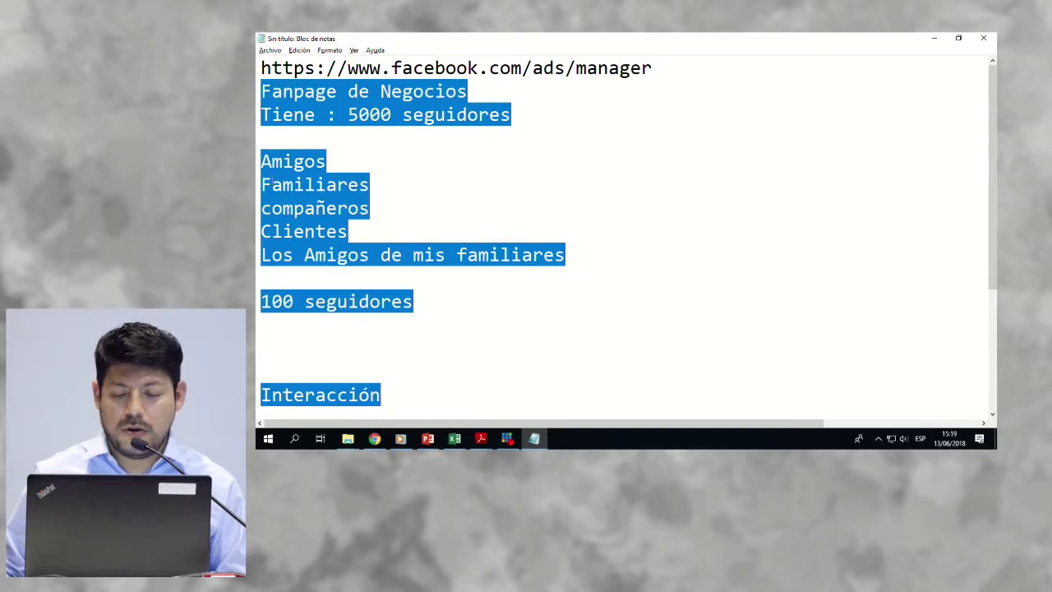
pyautogui.press('Delete')
pyautogui.press('Return')
# Step: Write the heading "Requisitos Para Su Sitio Web" below the URL and underline it with a row of dashes
pyautogui.write('Re')
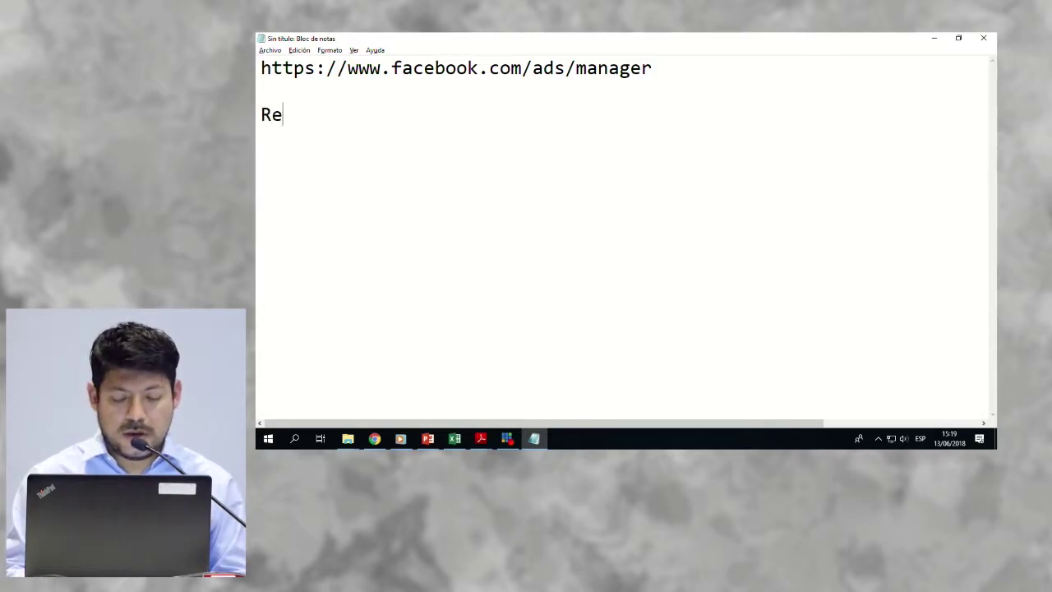
pyautogui.write('quisitio')
pyautogui.press('BackSpace')
pyautogui.press('BackSpace')
pyautogui.press('BackSpace')
pyautogui.write('os PAra')
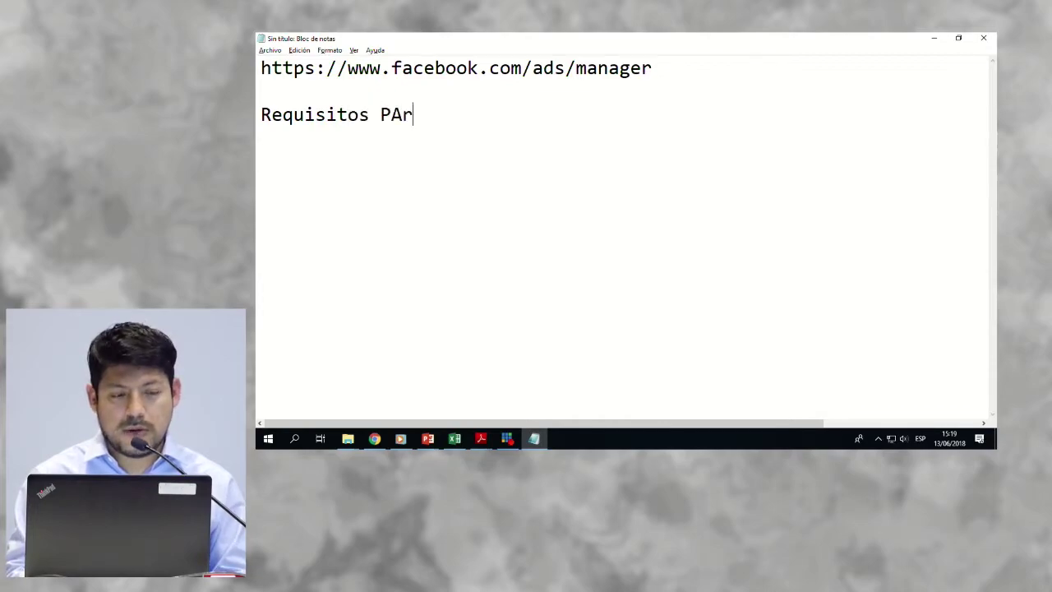
pyautogui.press('BackSpace')
pyautogui.press('BackSpace')
pyautogui.press('BackSpace')
pyautogui.write('ara Si')
pyautogui.press('BackSpace')
pyautogui.press('BackSpace')
pyautogui.write('u Sitio WE')
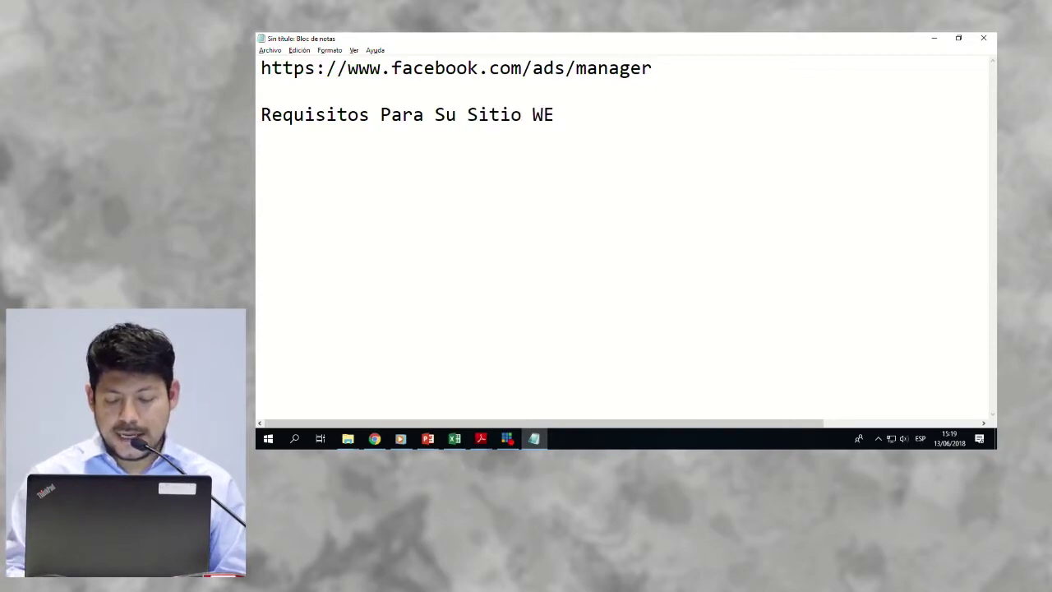
pyautogui.press('BackSpace')
pyautogui.write('eb')
pyautogui.press('Return')
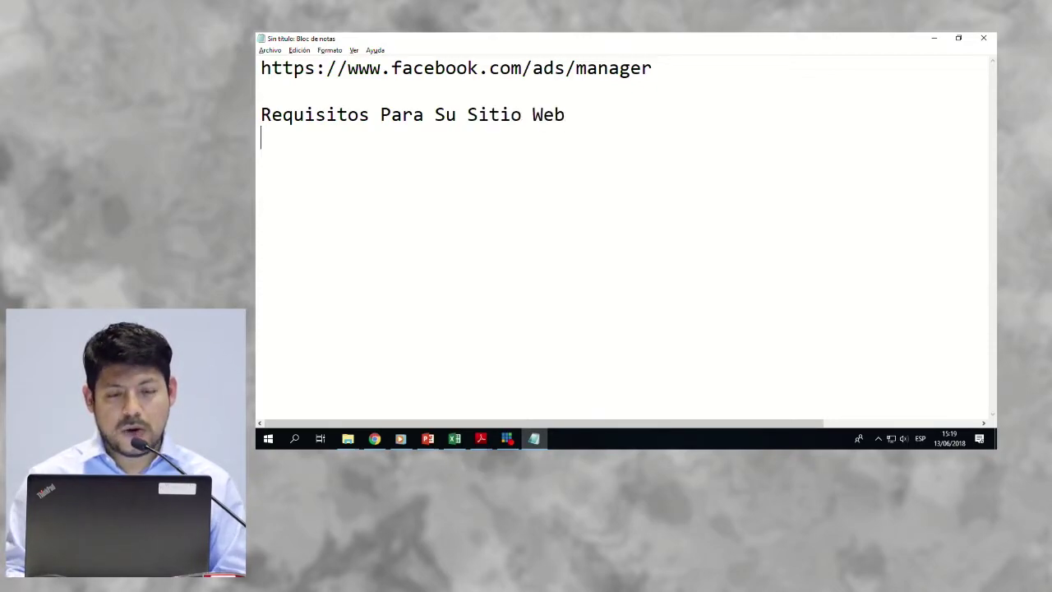
pyautogui.write('-----------------------------')
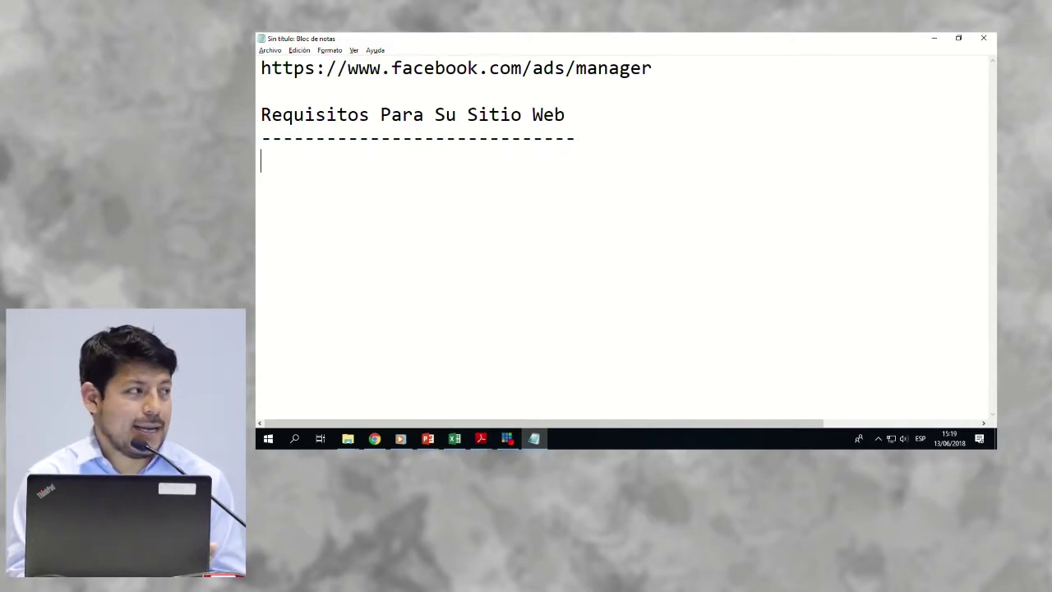
# Step: List the requirements "1- Dominio", "2- Hosting" and "3- Implementar su página web" on separate lines under the dashes
pyautogui.press('Return')
pyautogui.write('1- Dominio')
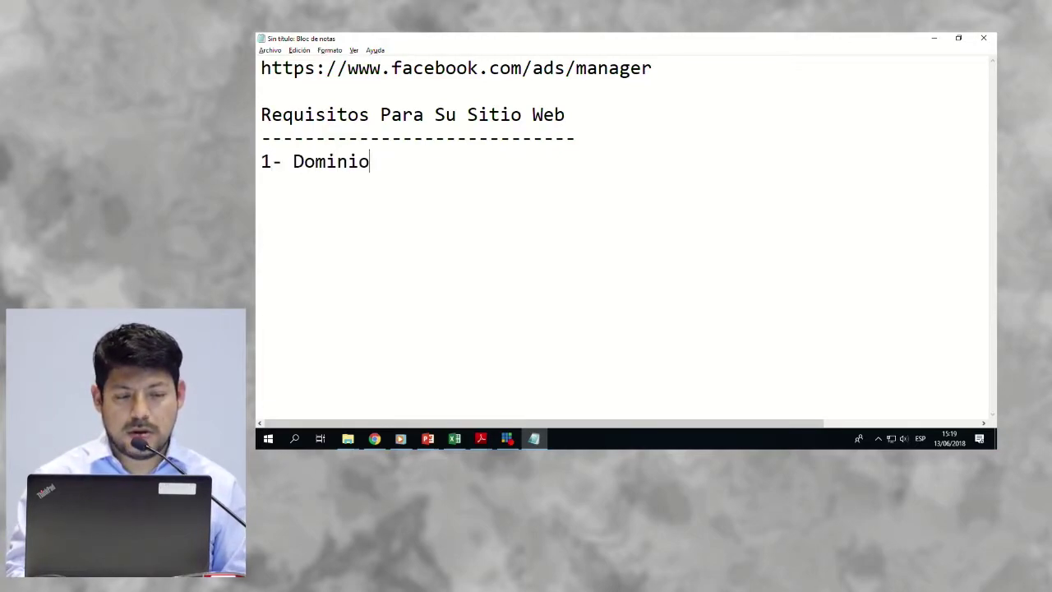
pyautogui.press('Return')
pyautogui.write('2- ')
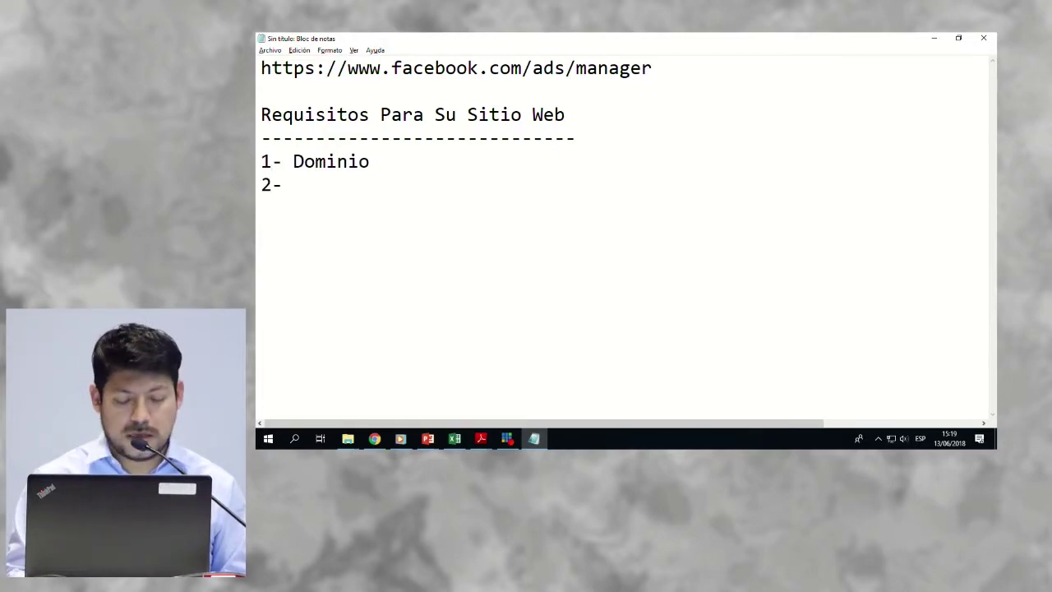
pyautogui.write('Hosting')
pyautogui.press('Return')
pyautogui.write('3- ')
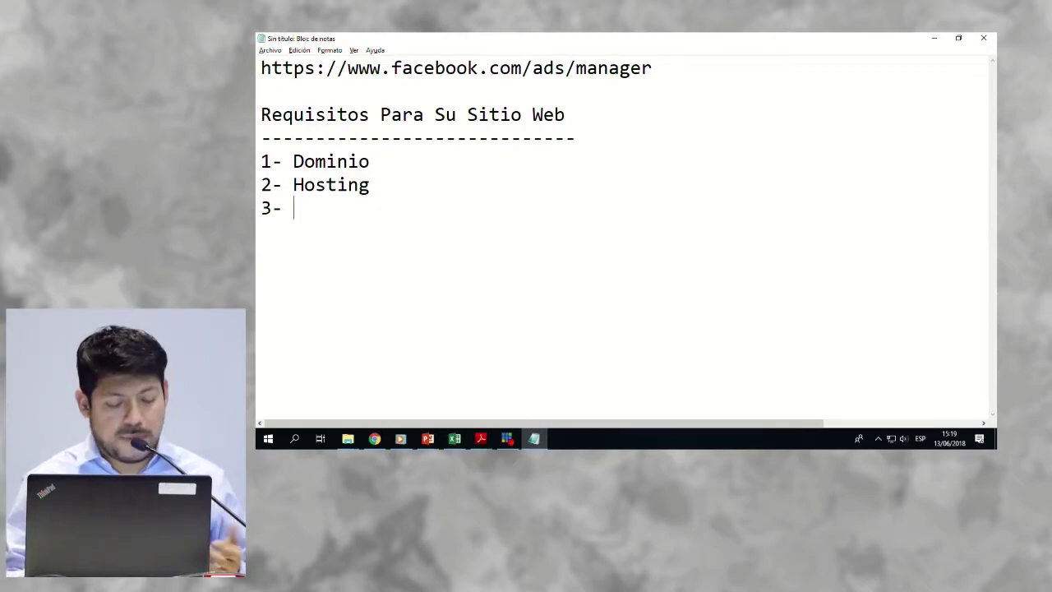
pyautogui.write('Implementar su página web')
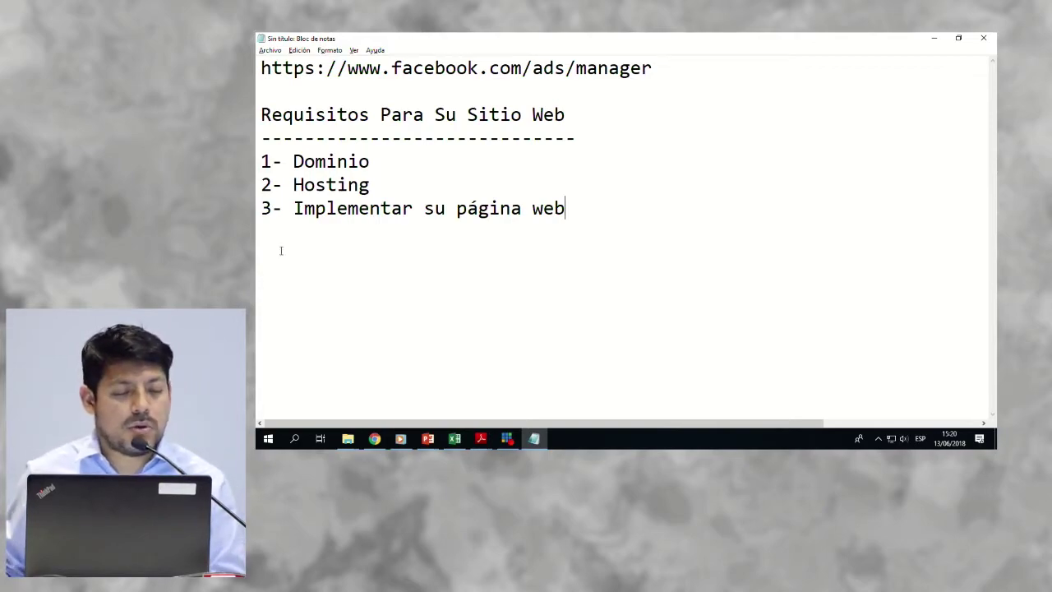
pyautogui.moveTo(403, 208); pyautogui.dragTo(261, 184)
pyautogui.click(594, 208)
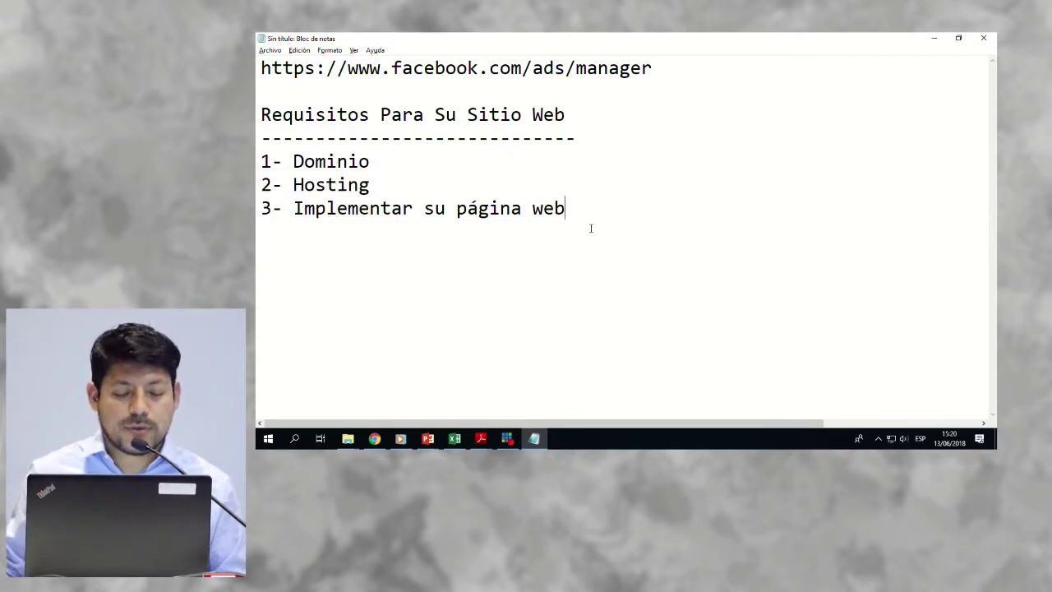
# Step: Back in Facebook's ads manager, base the custom audience on website traffic and show its description field
pyautogui.click(374, 438)
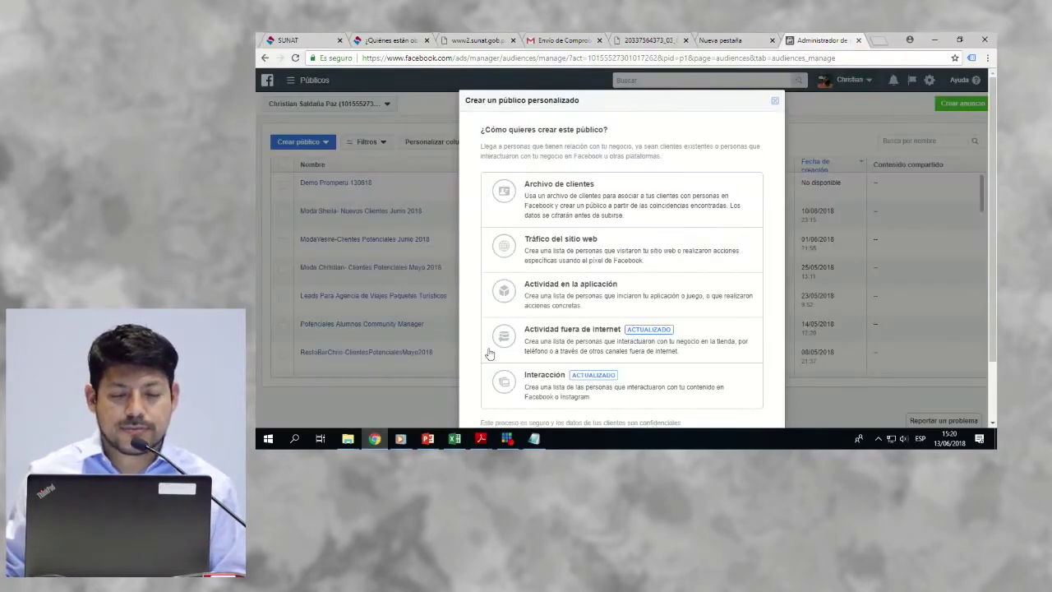
pyautogui.click(575, 258)
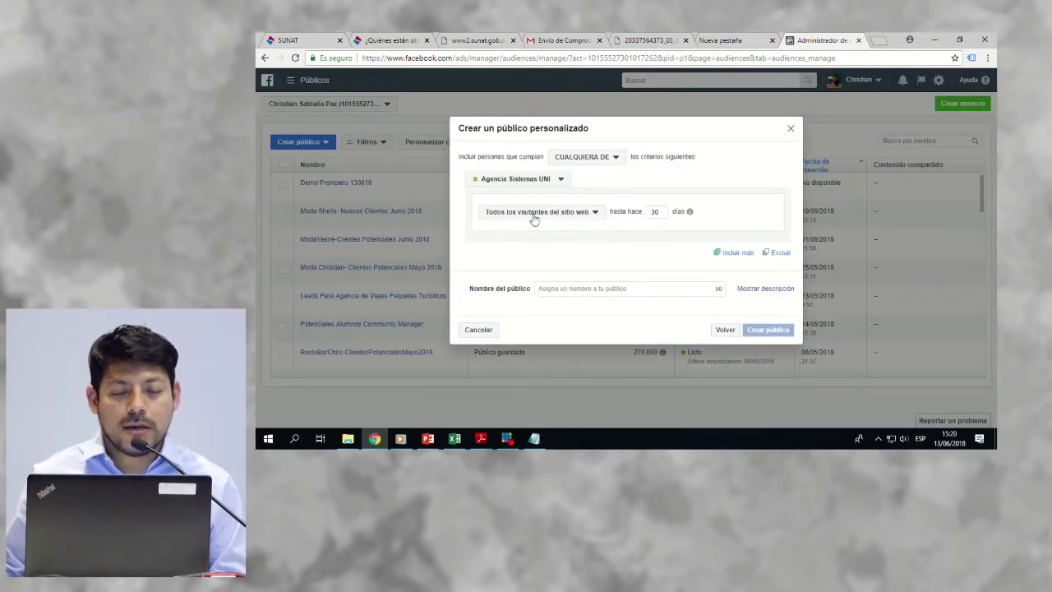
pyautogui.click(579, 287)
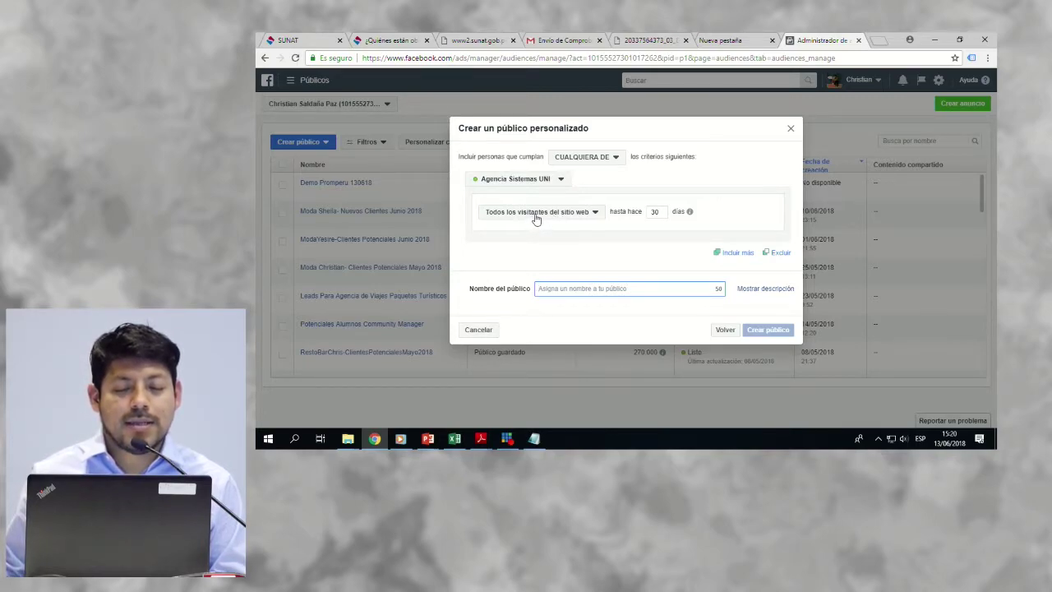
pyautogui.click(773, 291)
# Step: Examine the website audience's visitor types, any/all matching options and day window, and close the dialog without creating the audience
pyautogui.click(589, 214)
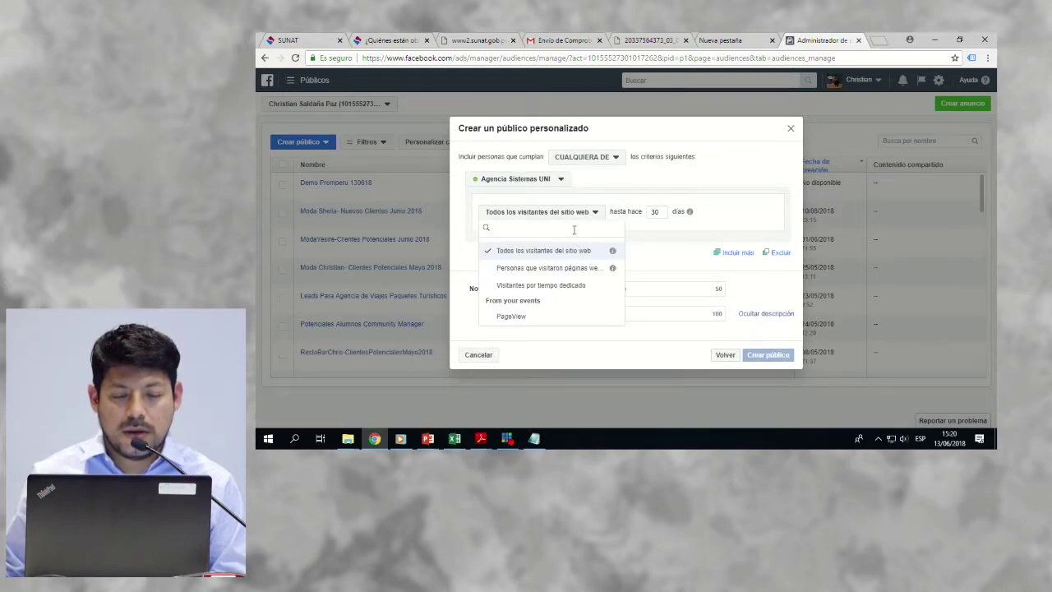
pyautogui.click(663, 264)
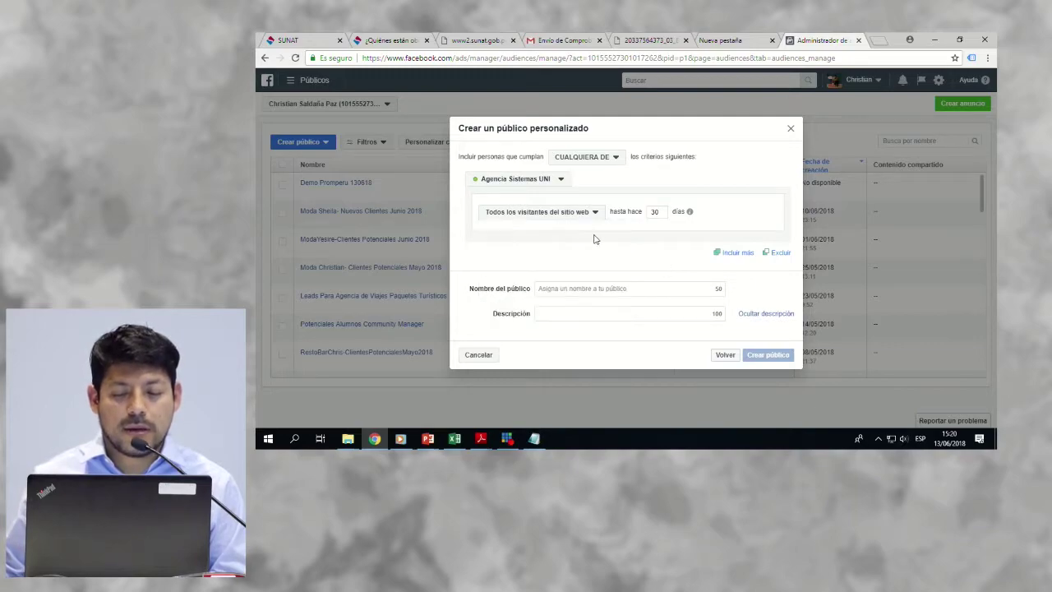
pyautogui.click(557, 288)
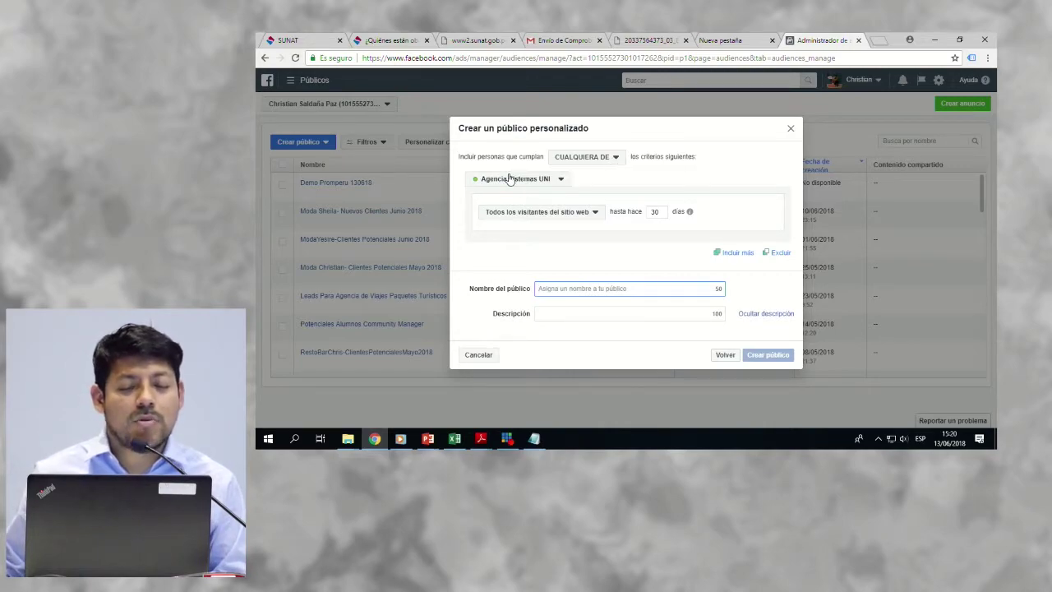
pyautogui.click(607, 158)
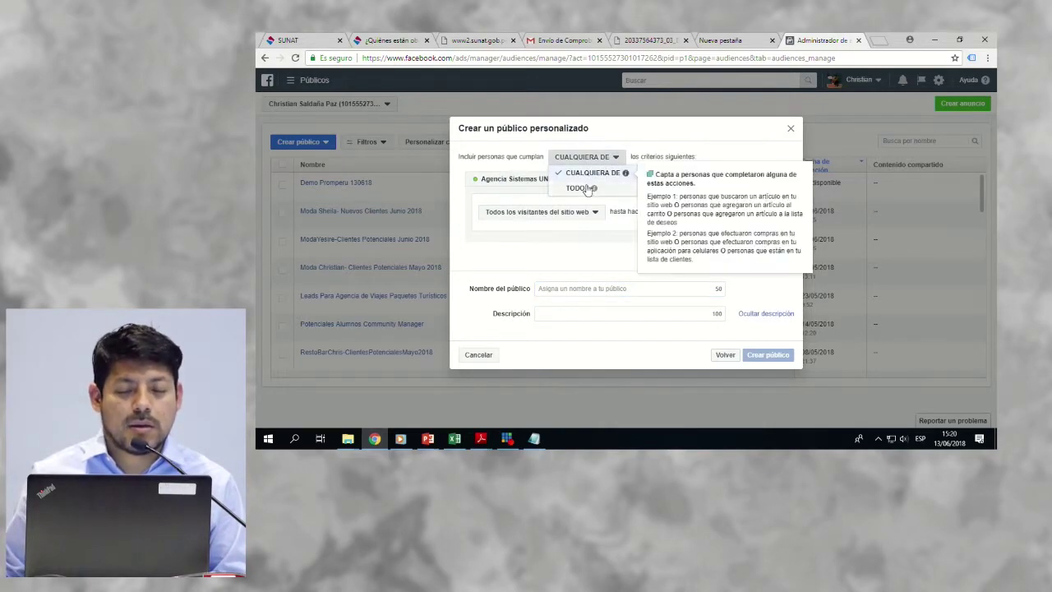
pyautogui.click(467, 192)
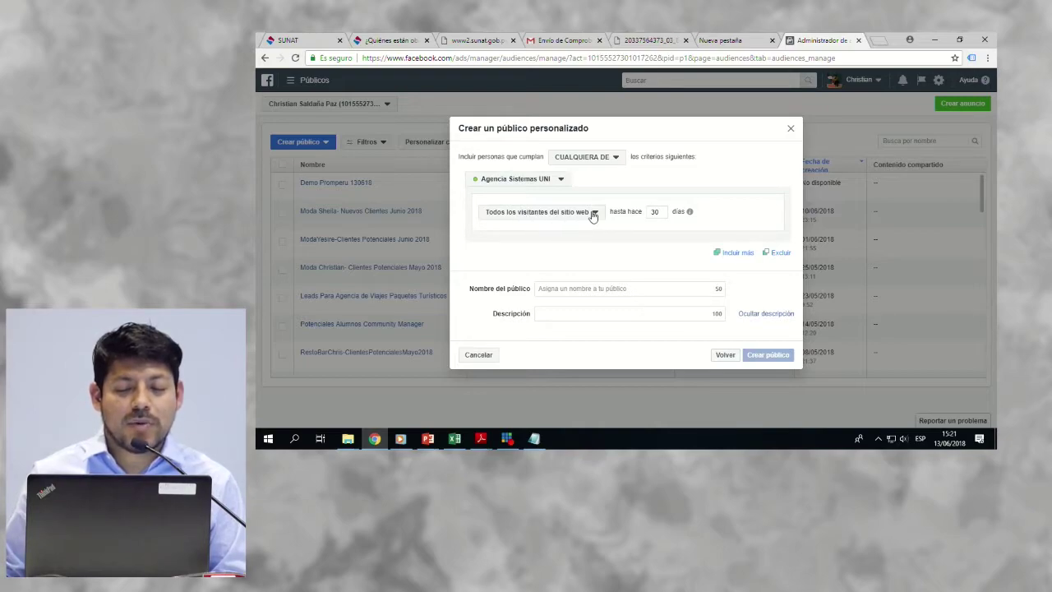
pyautogui.doubleClick(655, 212)
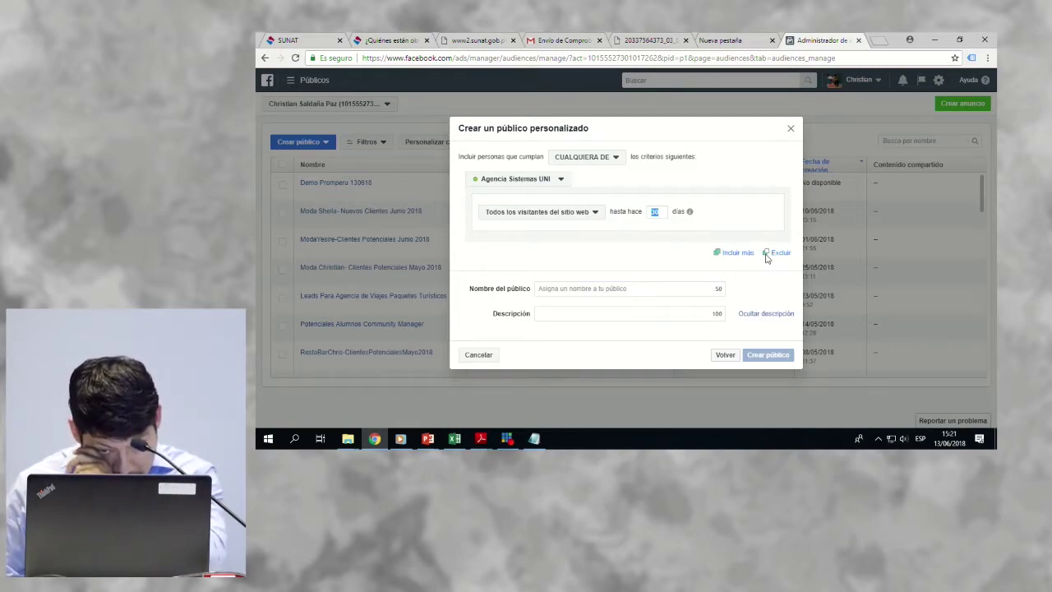
pyautogui.click(547, 212)
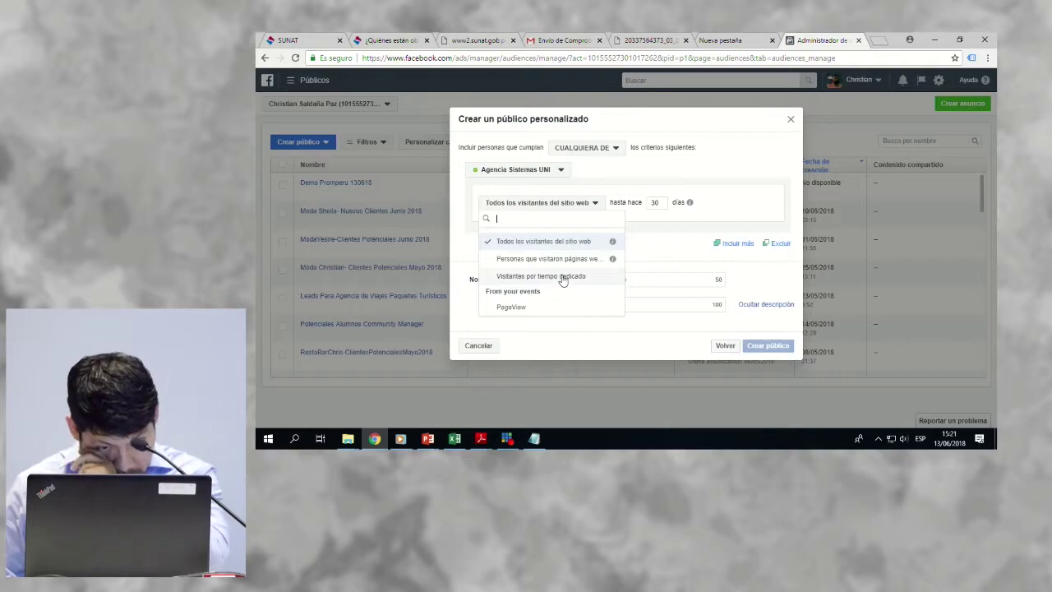
pyautogui.click(562, 241)
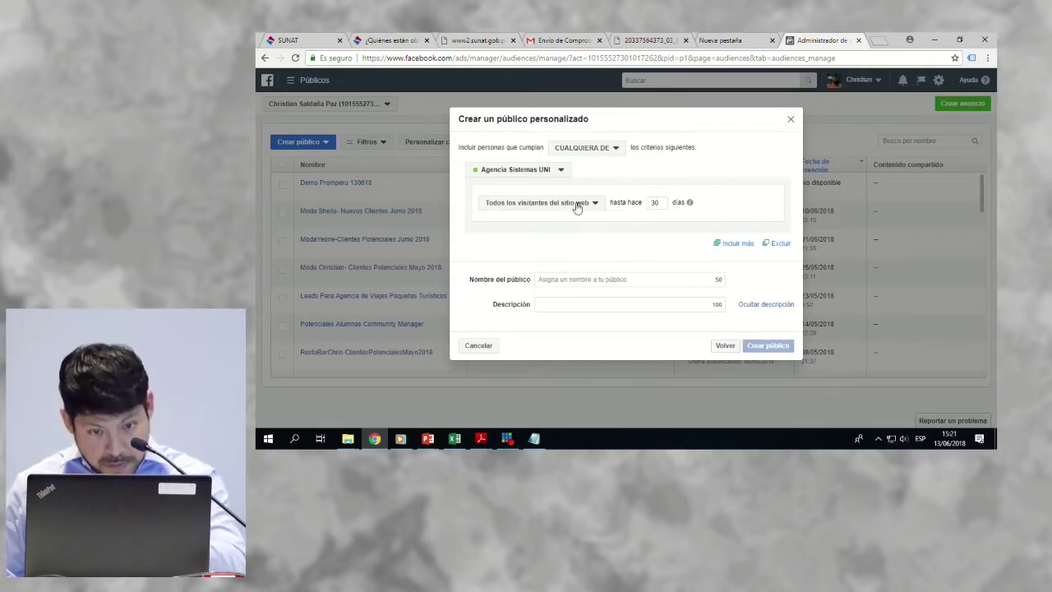
pyautogui.click(580, 280)
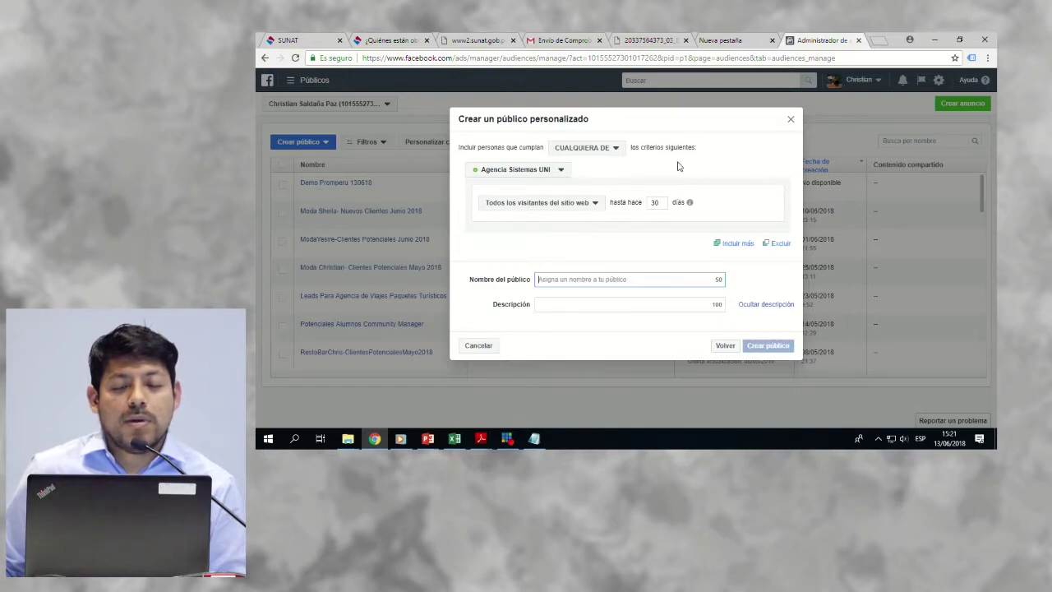
pyautogui.click(792, 120)
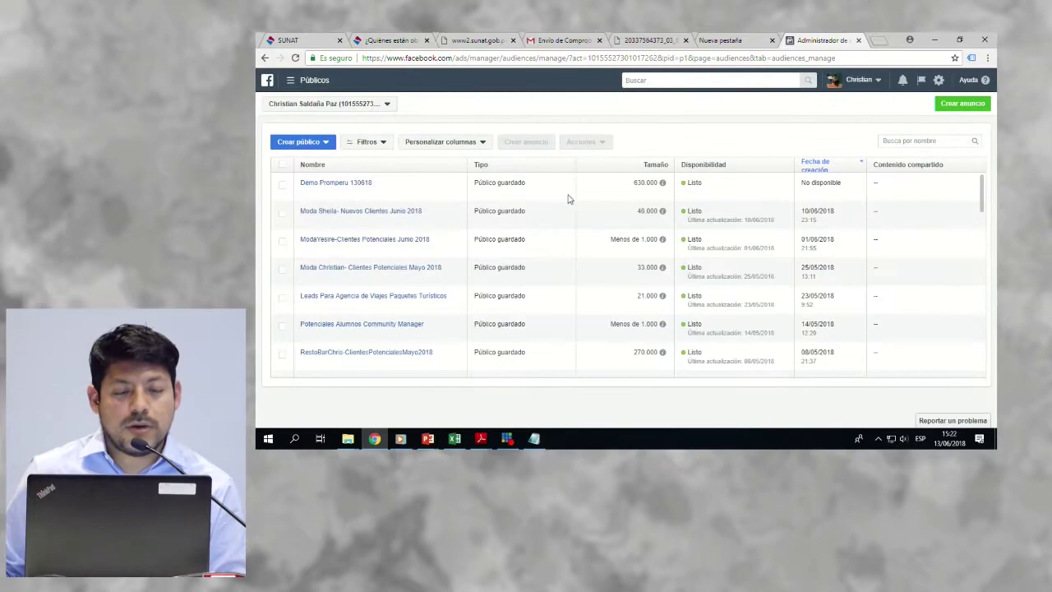
# Step: Start another custom audience, choosing website traffic as its source
pyautogui.click(311, 144)
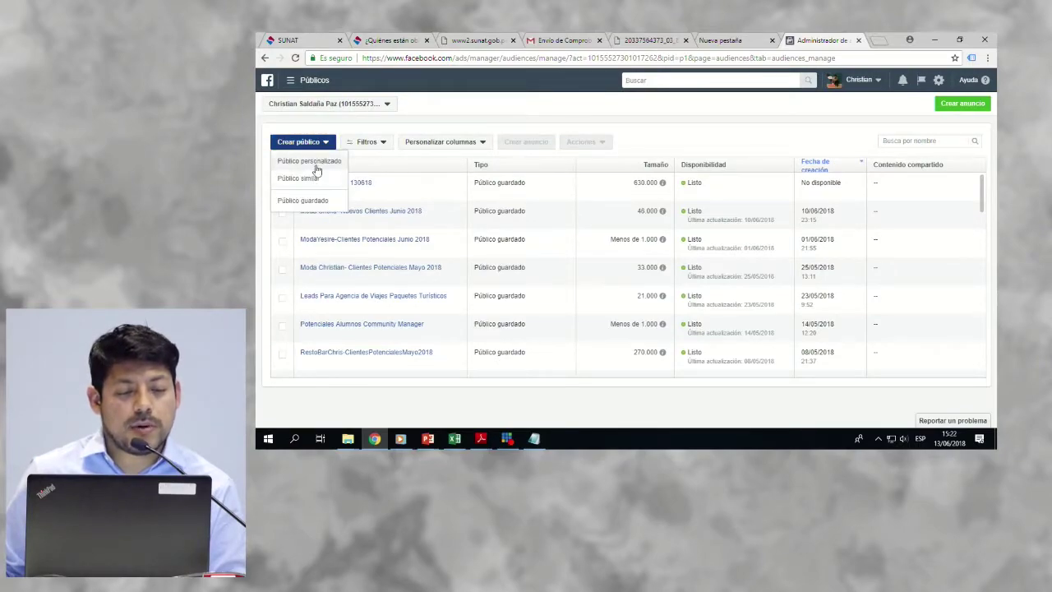
pyautogui.click(320, 167)
pyautogui.scroll(-2, 530, 205)
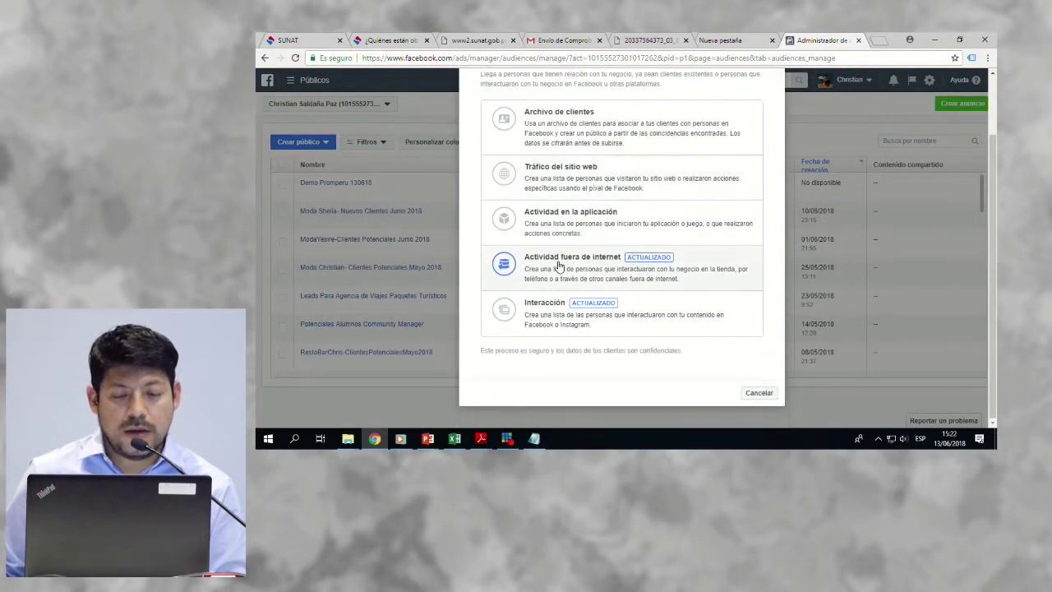
pyautogui.scroll(2, 558, 265)
pyautogui.click(558, 257)
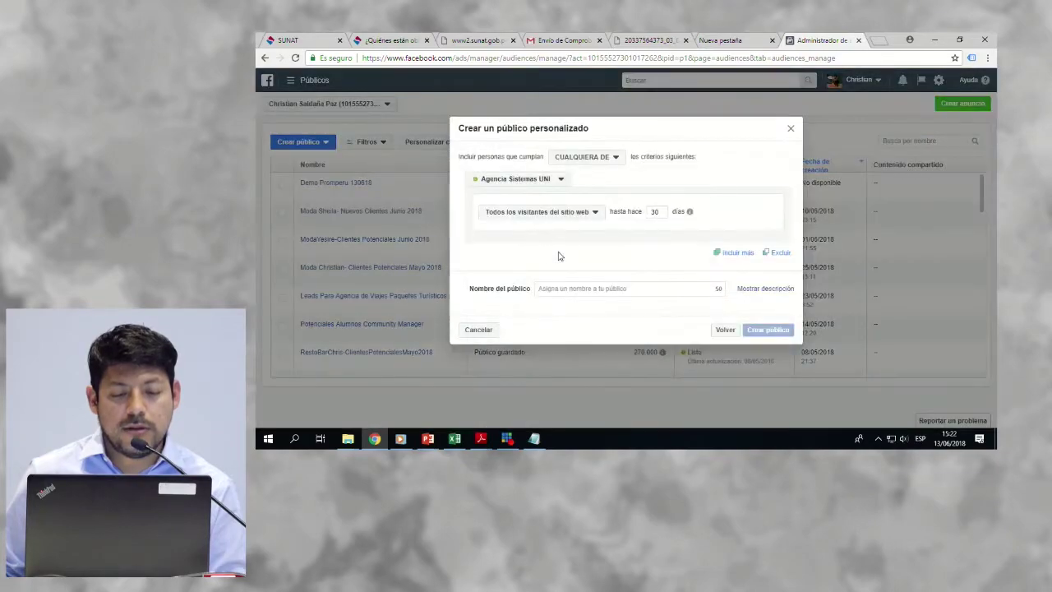
# Step: Name the website traffic audience "Demo Promperu" and add the description "13-06-18"
pyautogui.click(564, 289)
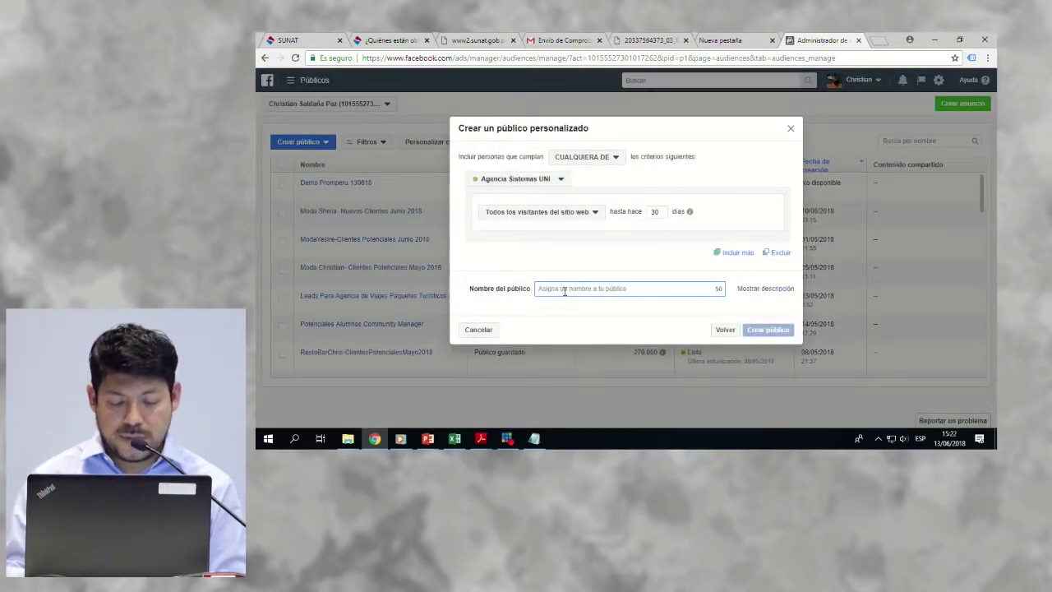
pyautogui.write('Demo Promperu')
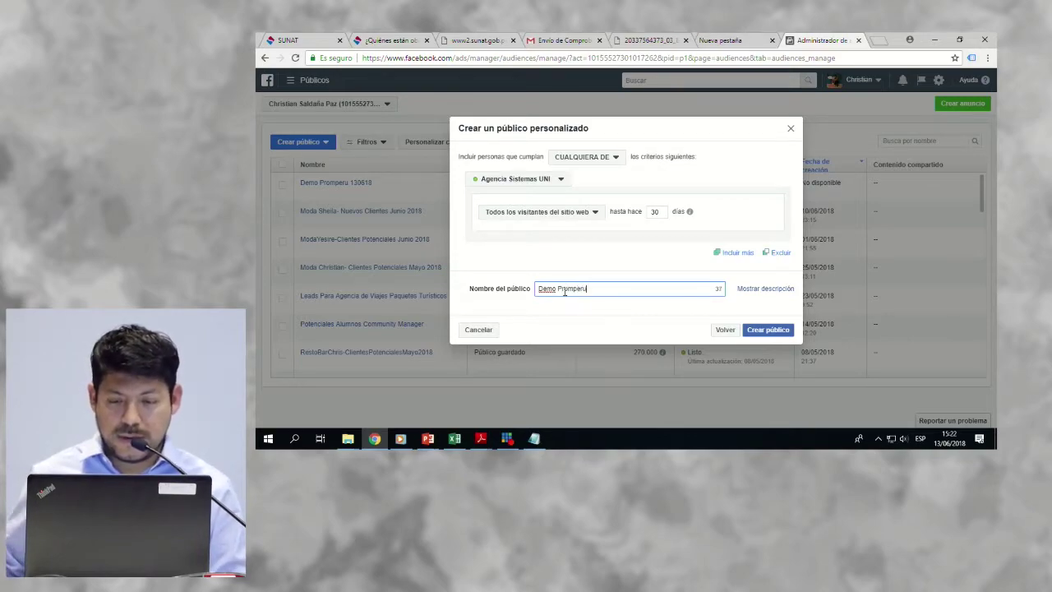
pyautogui.click(761, 289)
pyautogui.click(592, 313)
pyautogui.write('13')
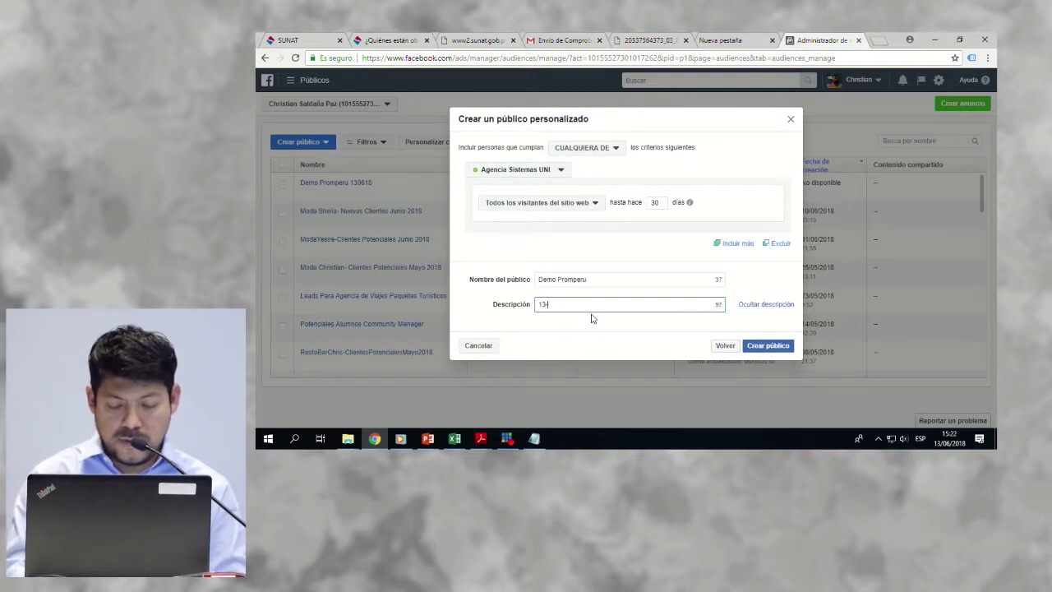
pyautogui.write('-06-18')
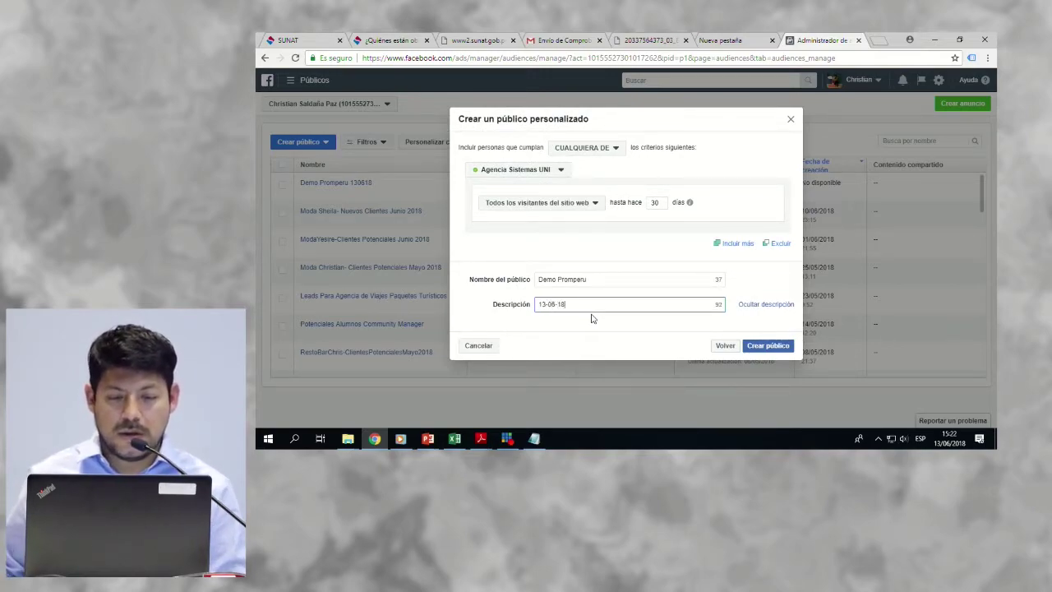
# Step: Create the Demo Promperu website traffic audience and close the creation dialog
pyautogui.click(754, 349)
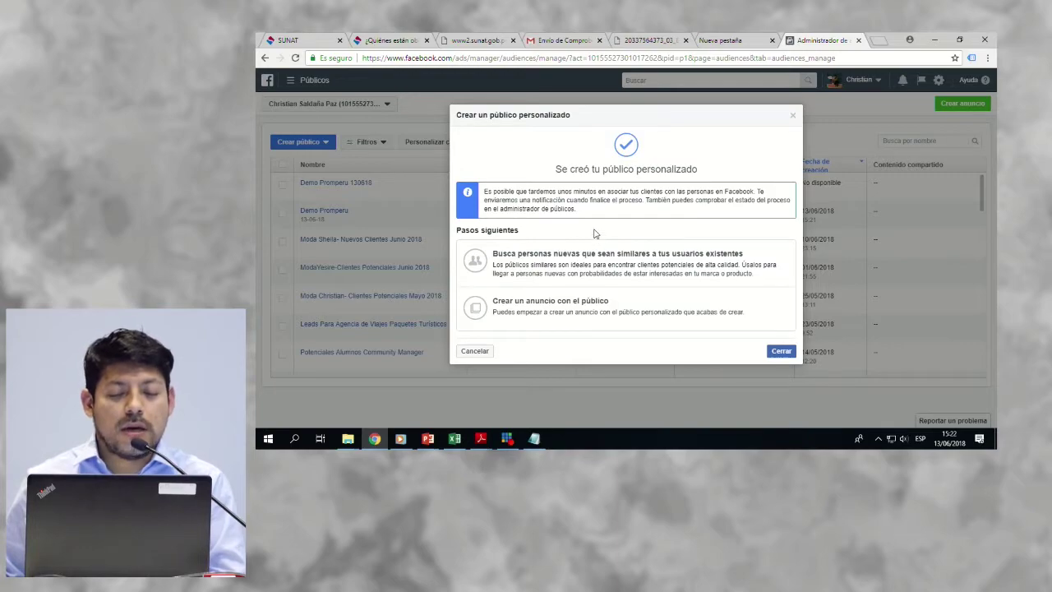
pyautogui.click(781, 352)
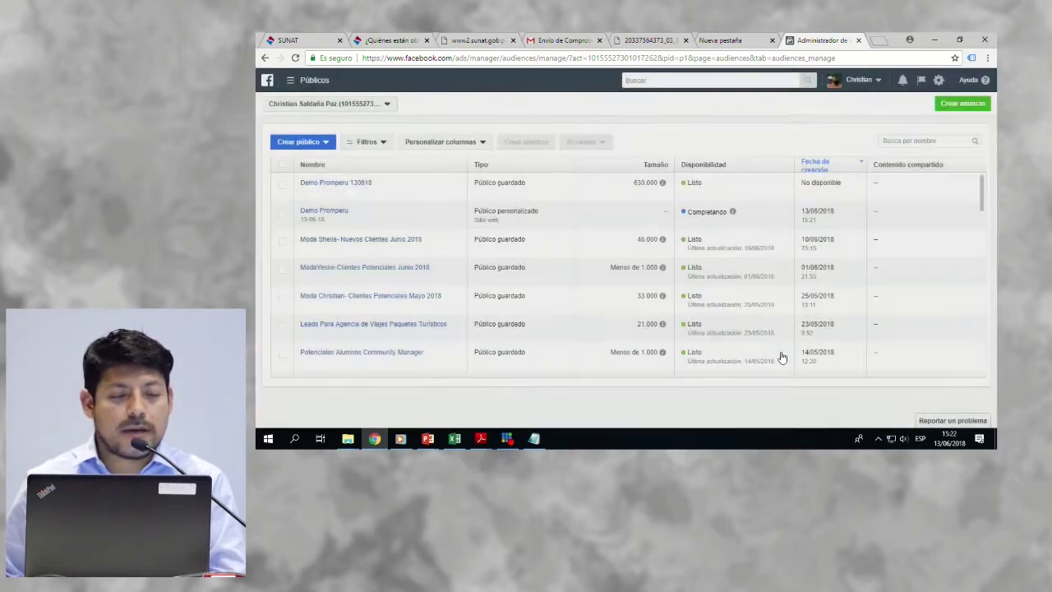
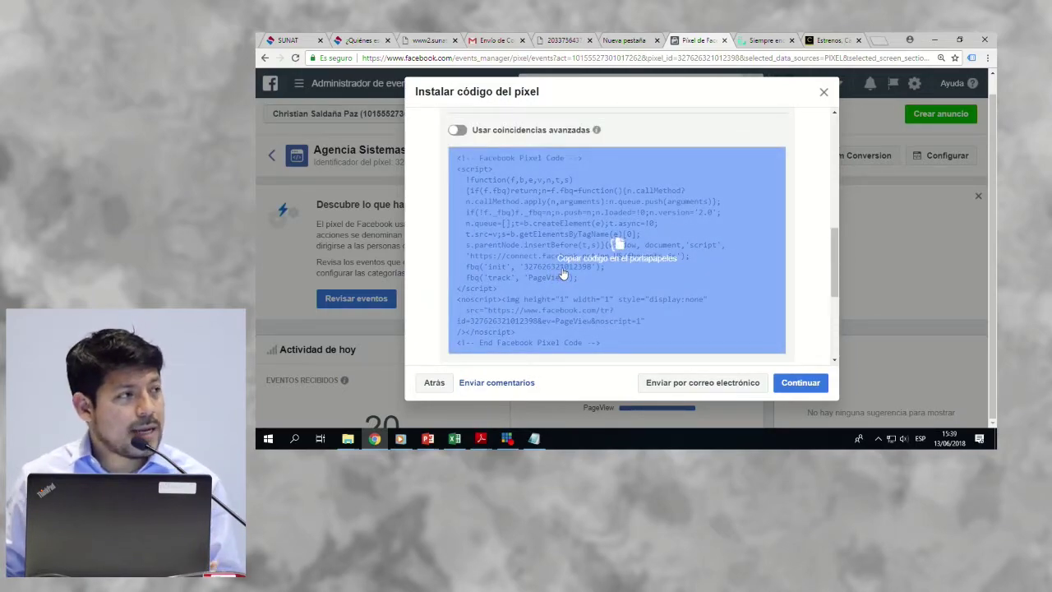
# Step: Close the pixel code installation instructions and return to the Públicos list to check the Demo Promperu audience's type
pyautogui.scroll(-3, 564, 274)
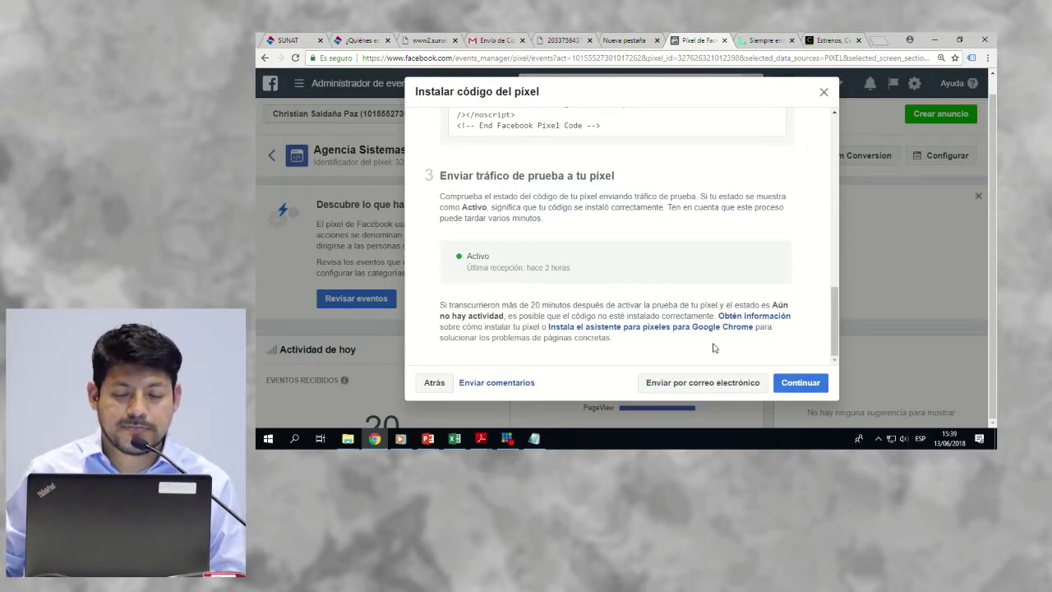
pyautogui.click(824, 92)
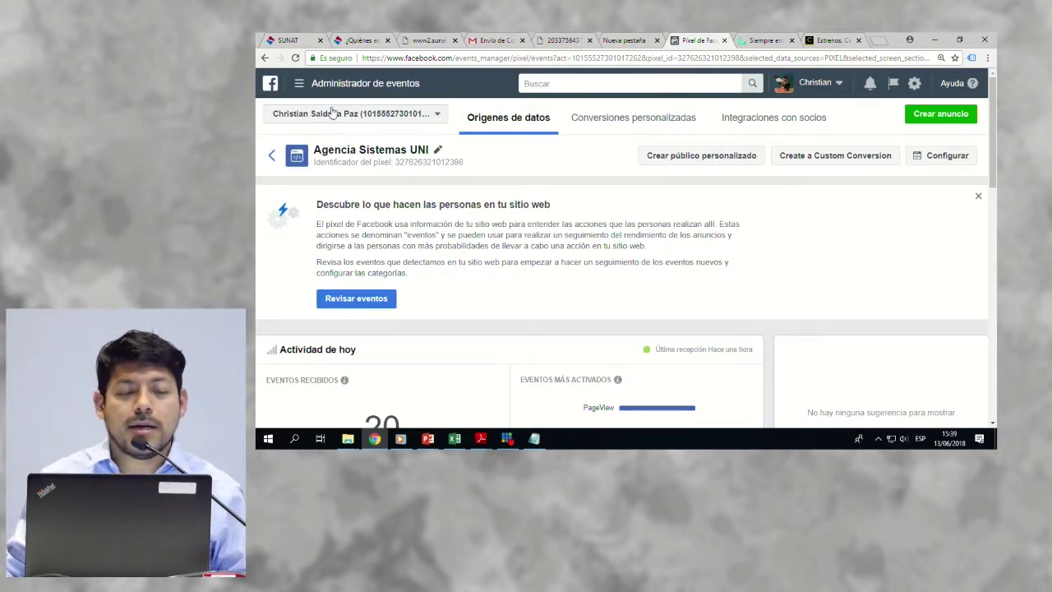
pyautogui.click(298, 86)
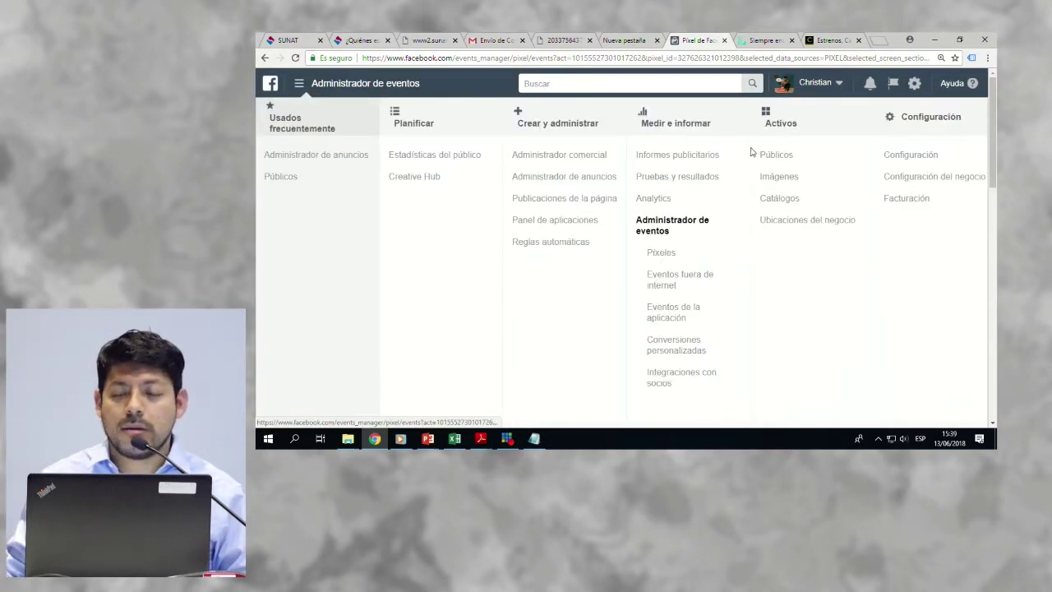
pyautogui.click(774, 155)
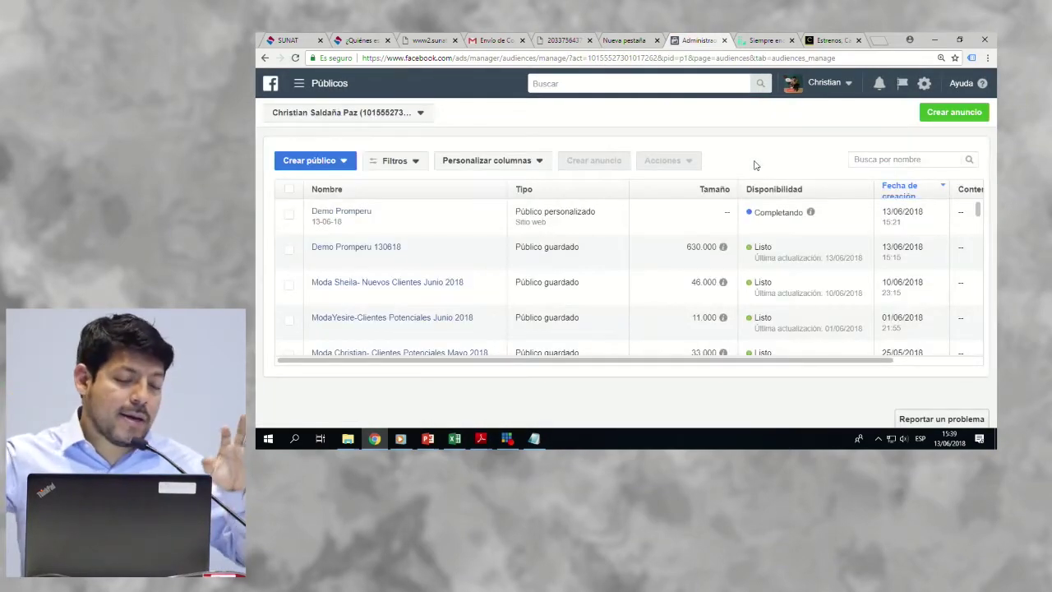
pyautogui.tripleClick(536, 223)
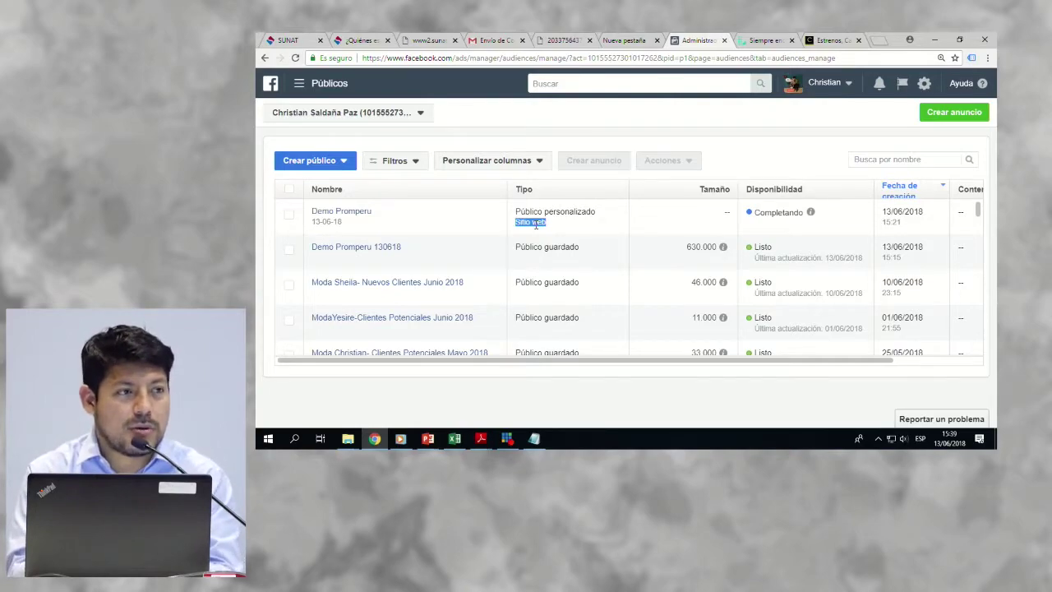
pyautogui.click(710, 220)
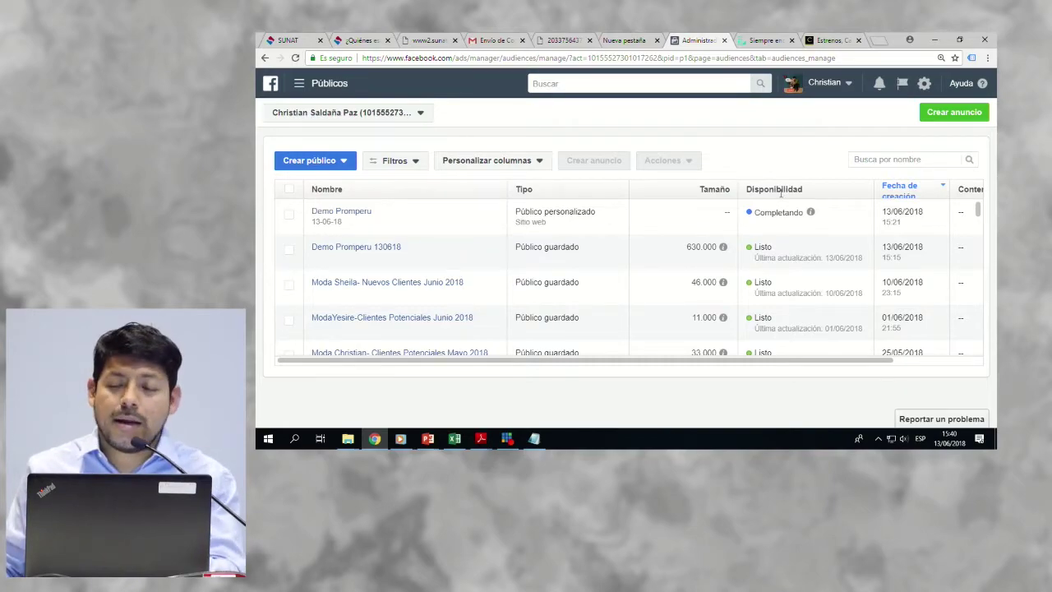
# Step: Start a new ad with the Tráfico objective, name the campaign "ReMarketing Promperu 2018" and continue to the ad set
pyautogui.click(950, 113)
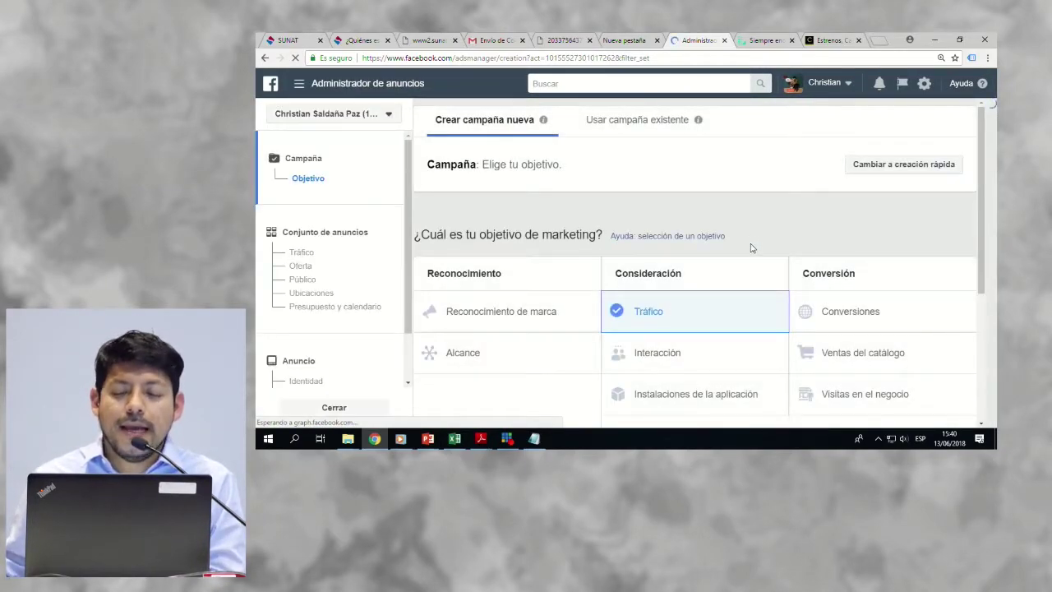
pyautogui.scroll(-2, 772, 255)
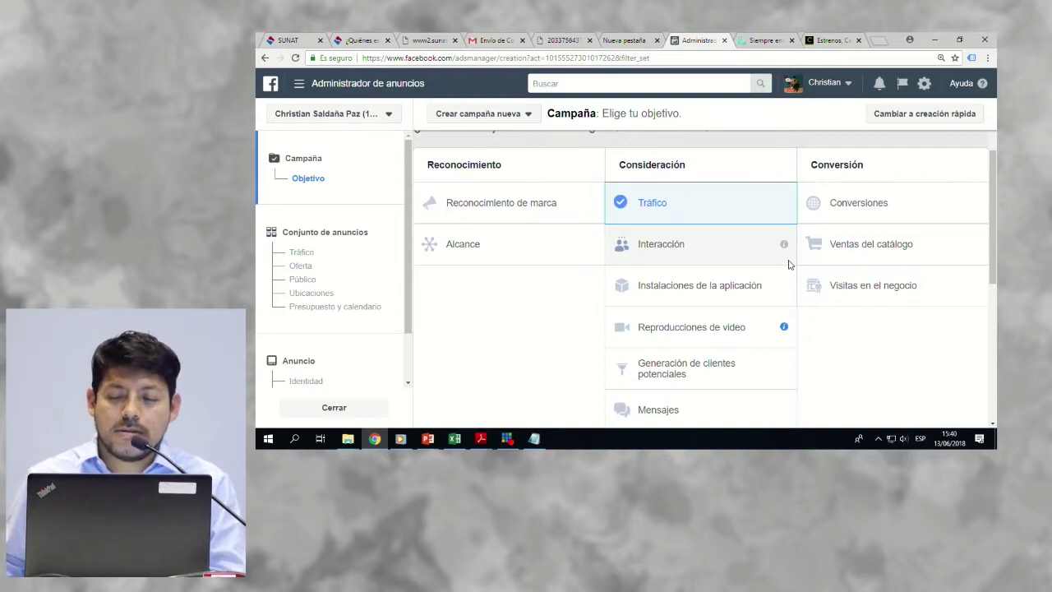
pyautogui.scroll(-3, 693, 212)
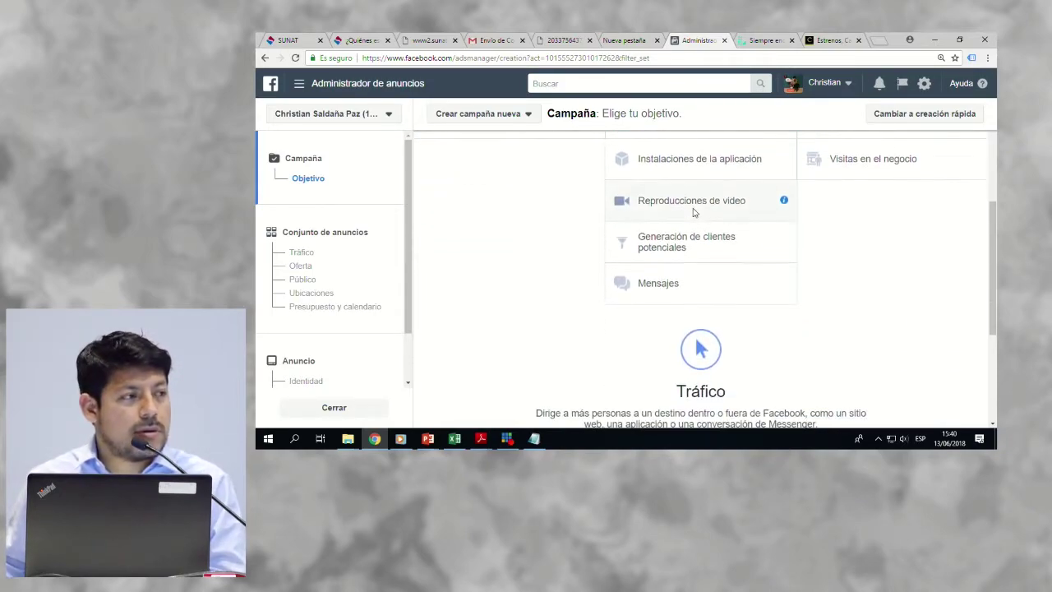
pyautogui.scroll(-5, 712, 244)
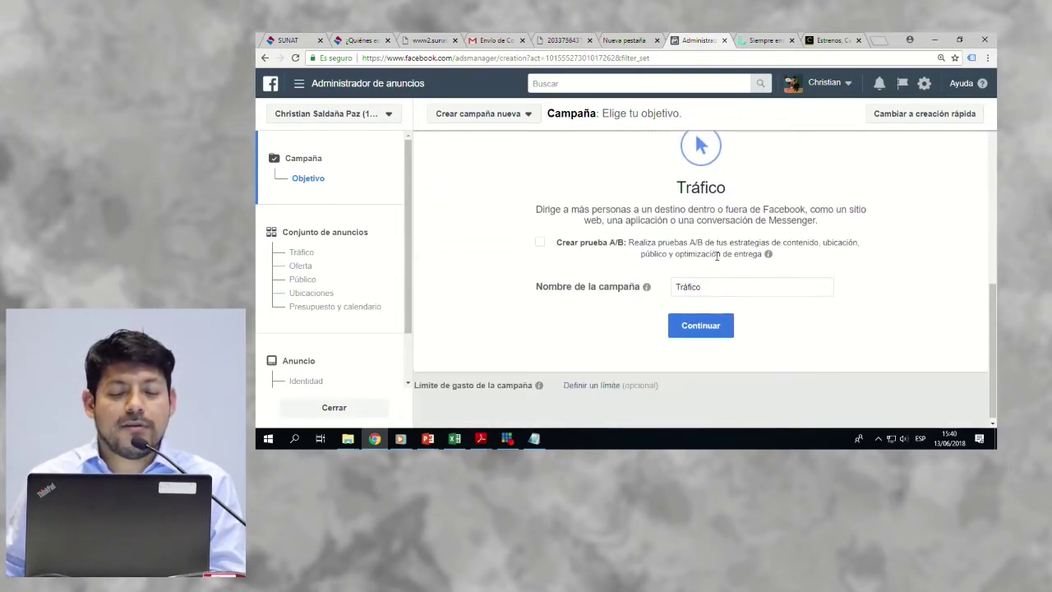
pyautogui.doubleClick(714, 284)
pyautogui.write('ReMarketing P')
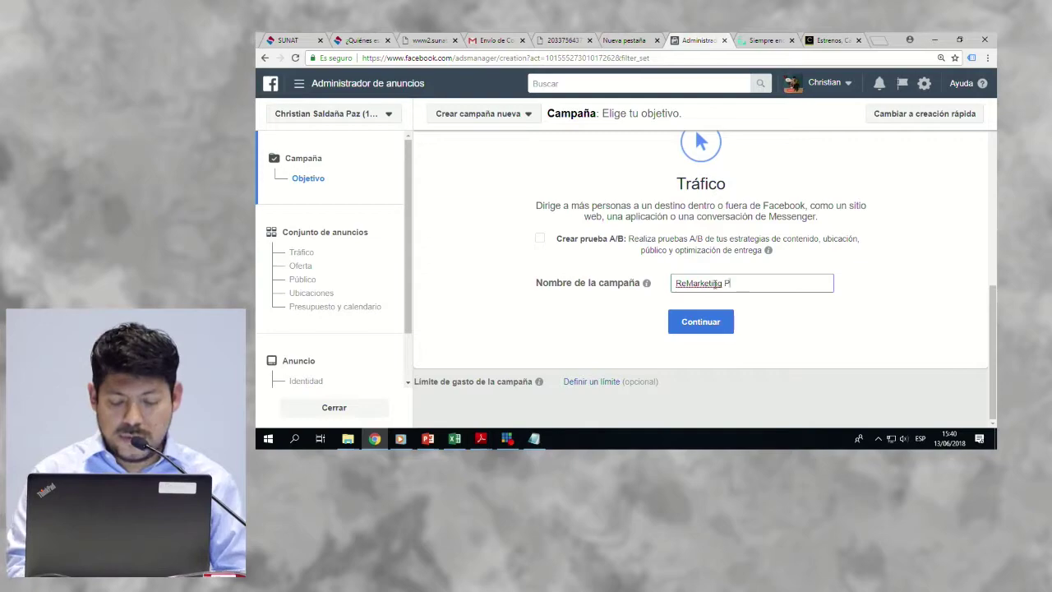
pyautogui.write('romperu 2018')
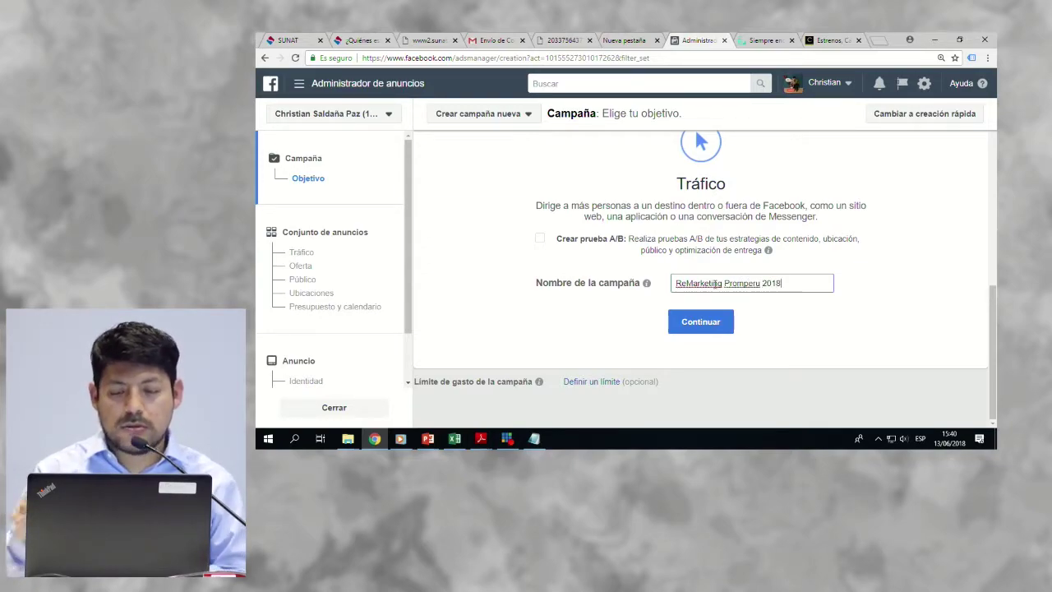
pyautogui.click(723, 329)
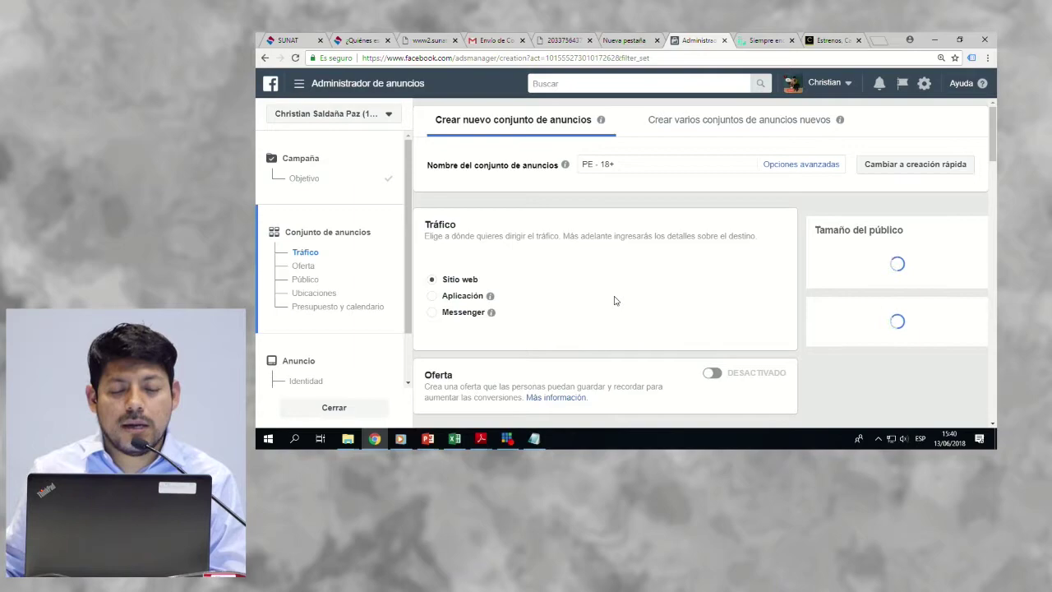
# Step: Examine the ad set's traffic destinations, audience settings and list of saved audiences without choosing a saved one
pyautogui.scroll(-2, 616, 298)
pyautogui.scroll(1, 621, 273)
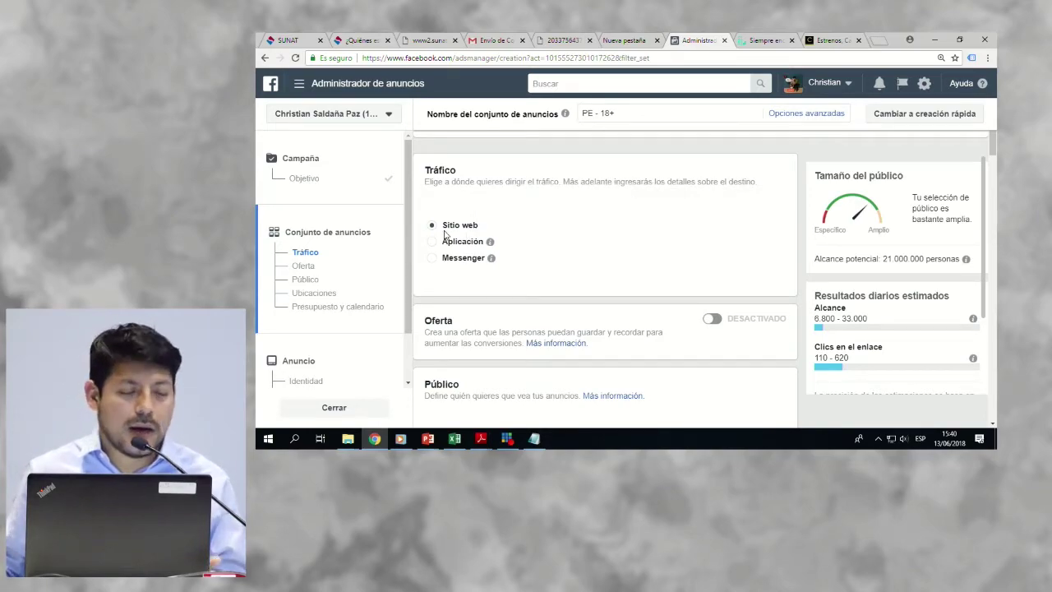
pyautogui.scroll(-2, 538, 254)
pyautogui.scroll(-2, 559, 256)
pyautogui.scroll(-1, 562, 258)
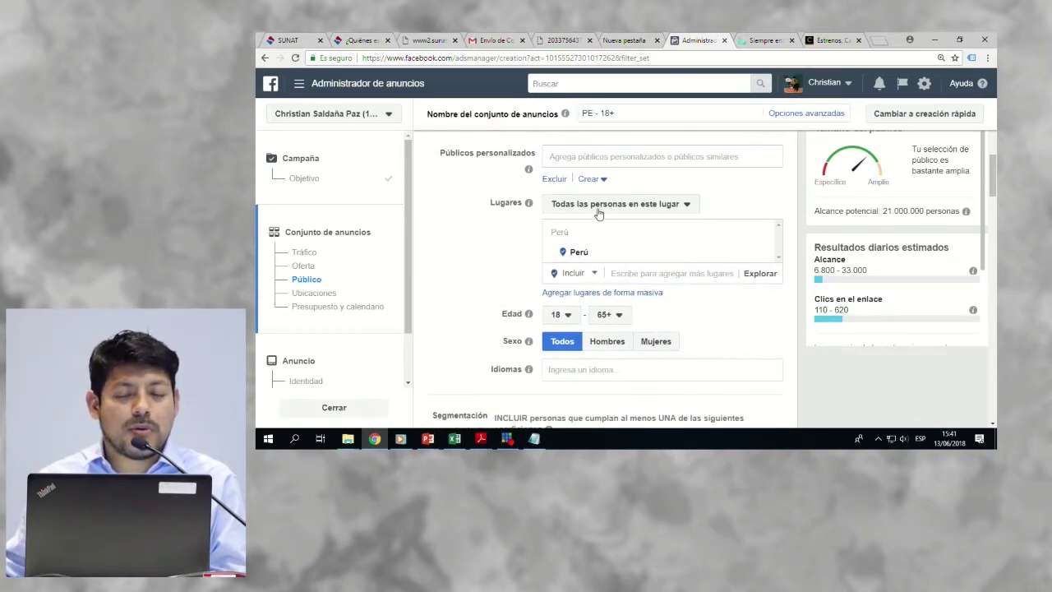
pyautogui.scroll(1, 597, 215)
pyautogui.click(633, 226)
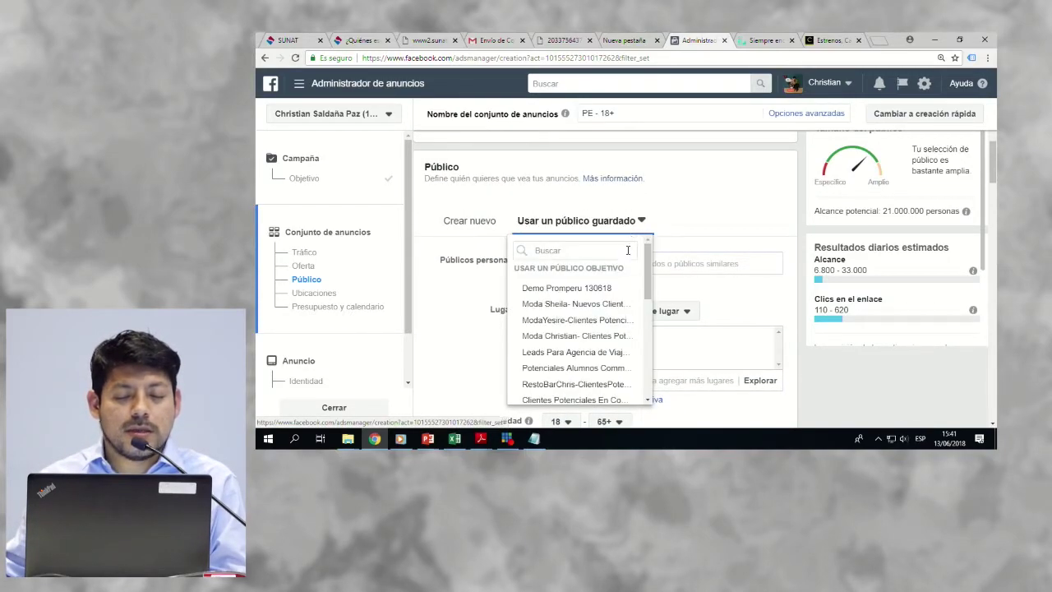
pyautogui.scroll(-5, 602, 304)
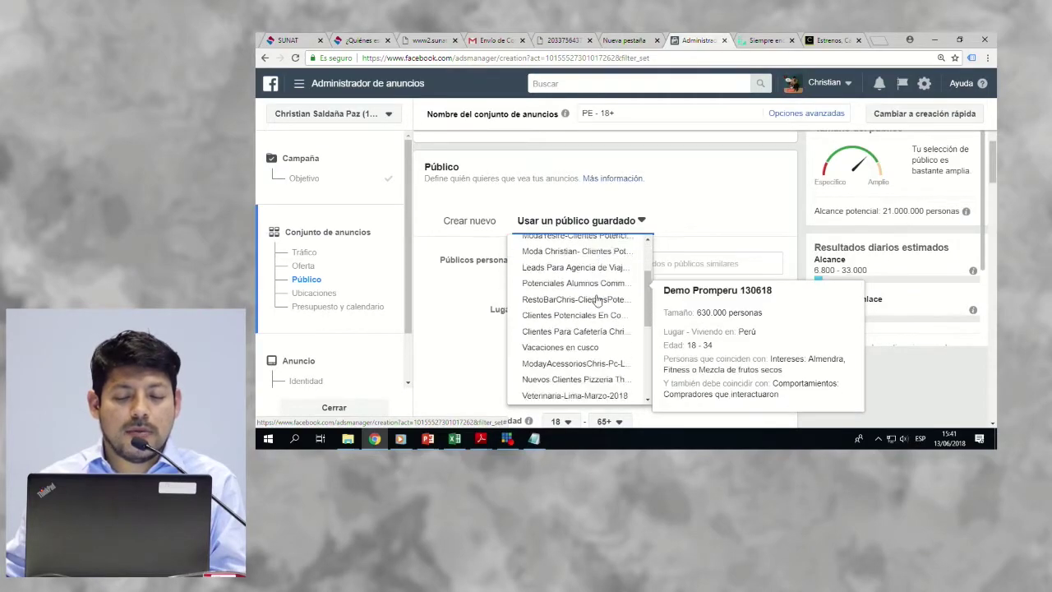
pyautogui.scroll(5, 602, 337)
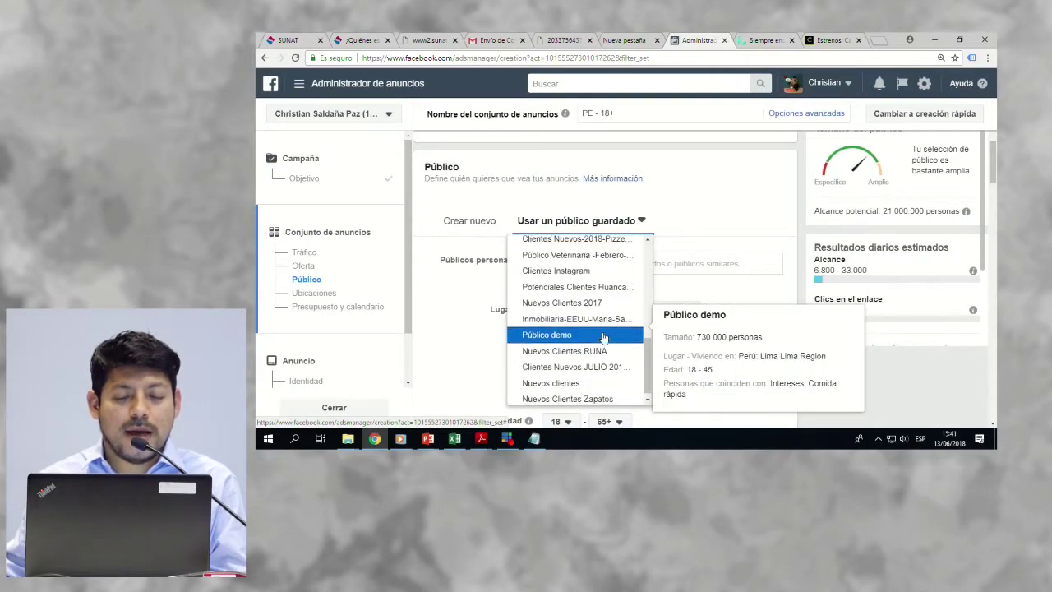
pyautogui.click(660, 211)
# Step: Try the Demo Promperu website audience as the ad set's custom audience, view its options and remove it
pyautogui.scroll(-1, 671, 212)
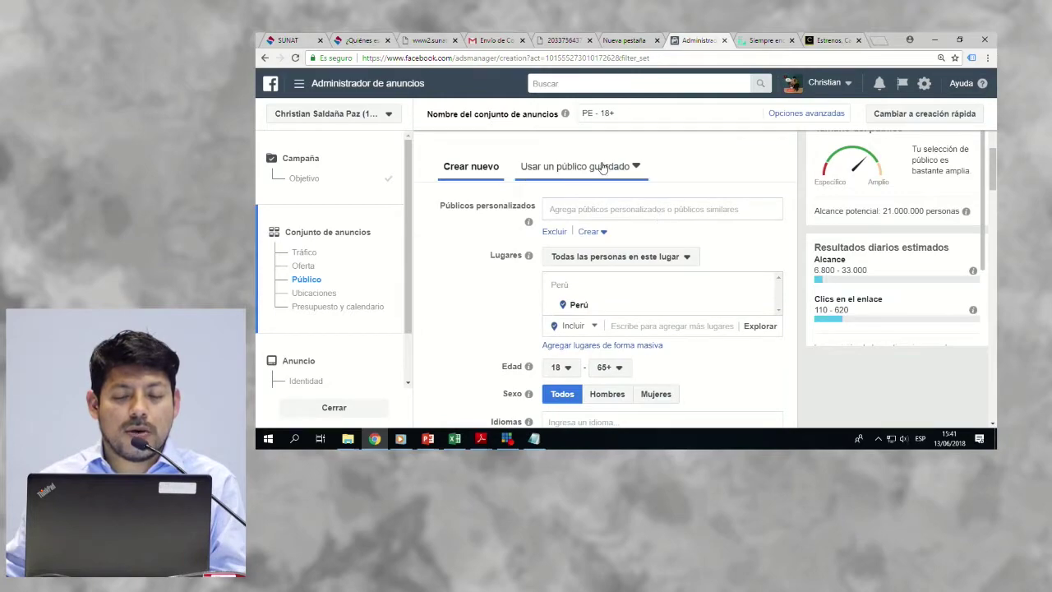
pyautogui.click(567, 212)
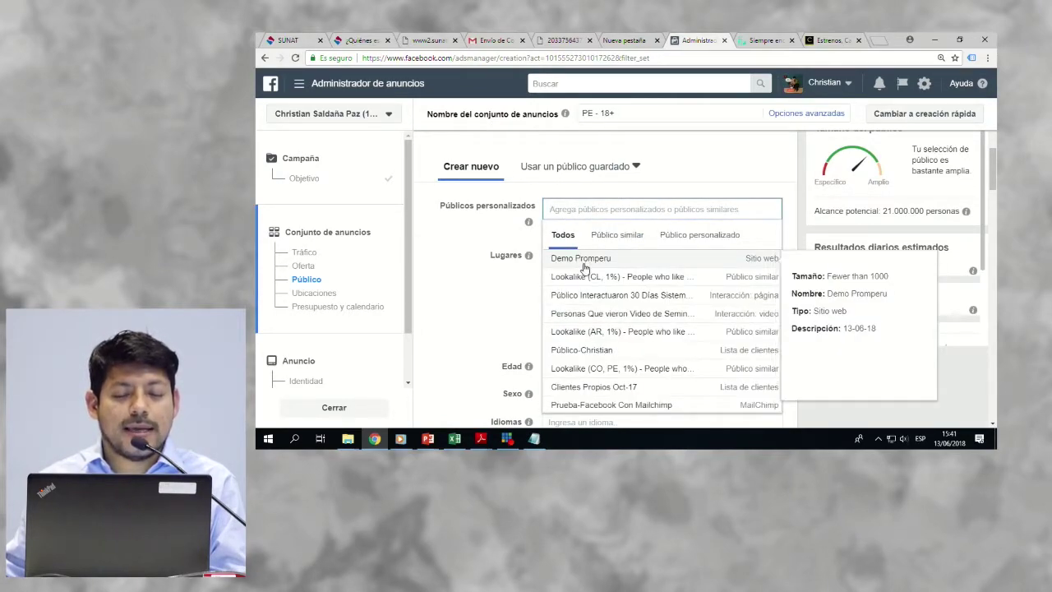
pyautogui.click(754, 261)
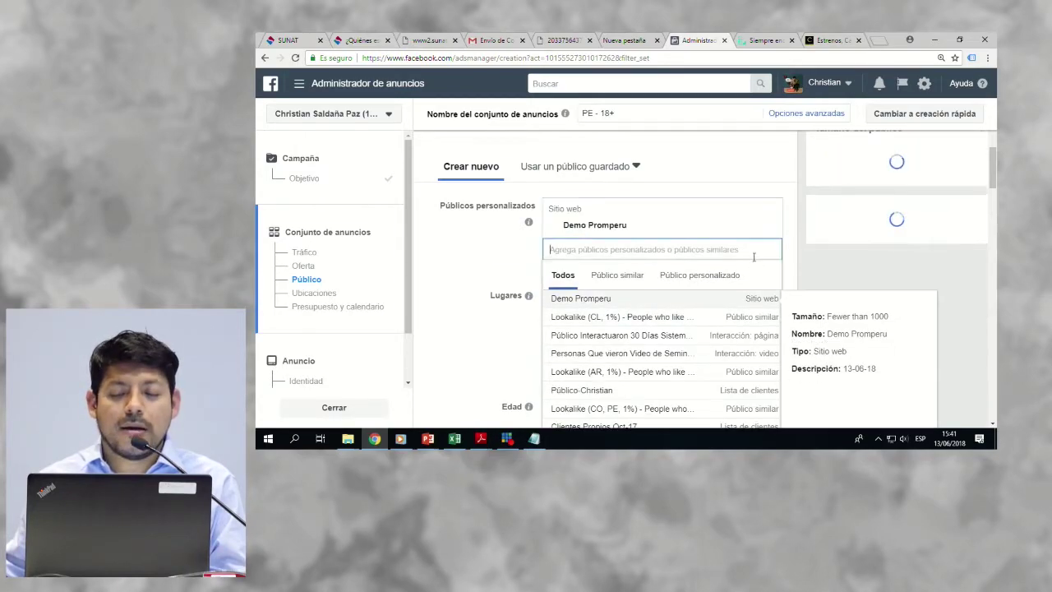
pyautogui.click(460, 257)
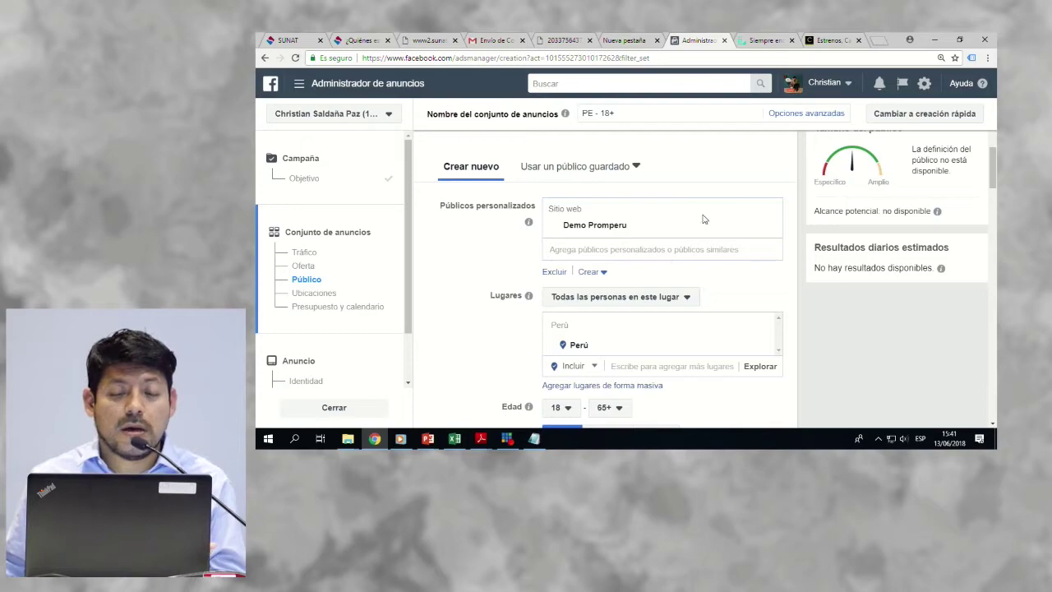
pyautogui.click(757, 230)
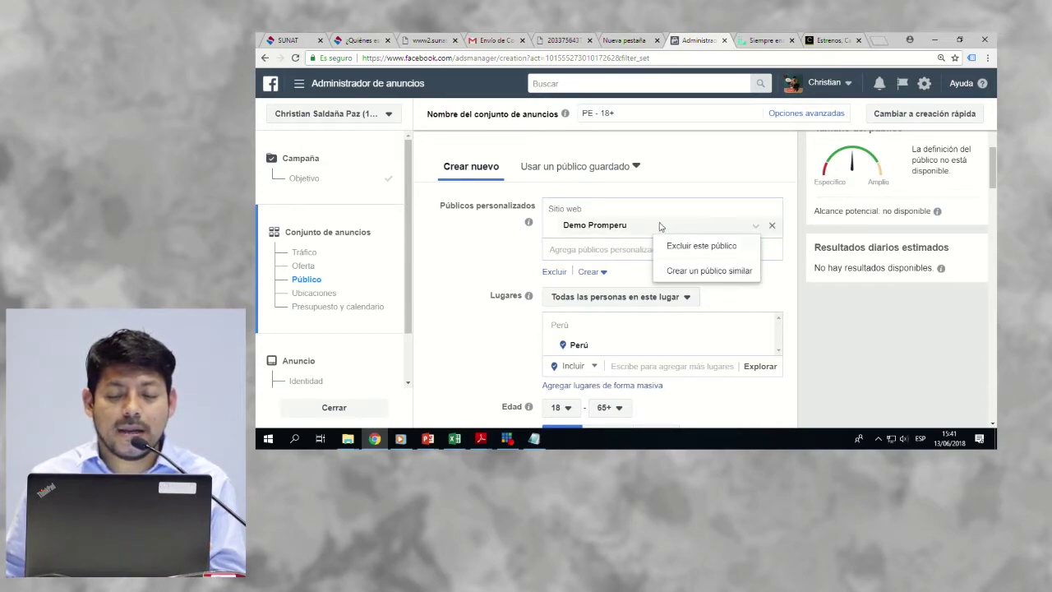
pyautogui.click(670, 226)
pyautogui.click(771, 225)
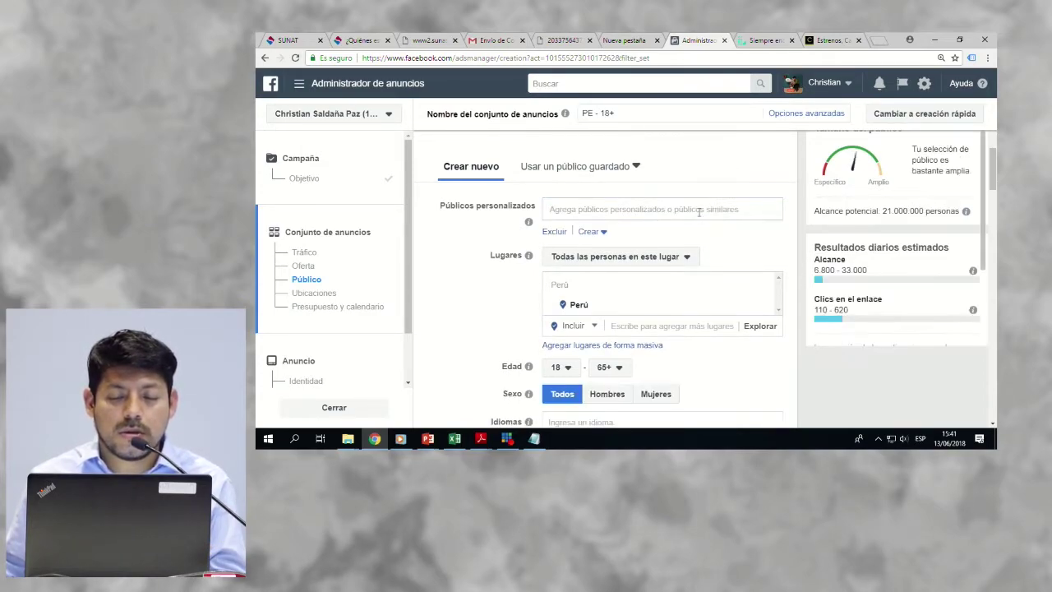
# Step: Try the similar audience "Lookalike (CL, 1%) - People who like sistemasuni" in the ad set and remove it
pyautogui.click(698, 210)
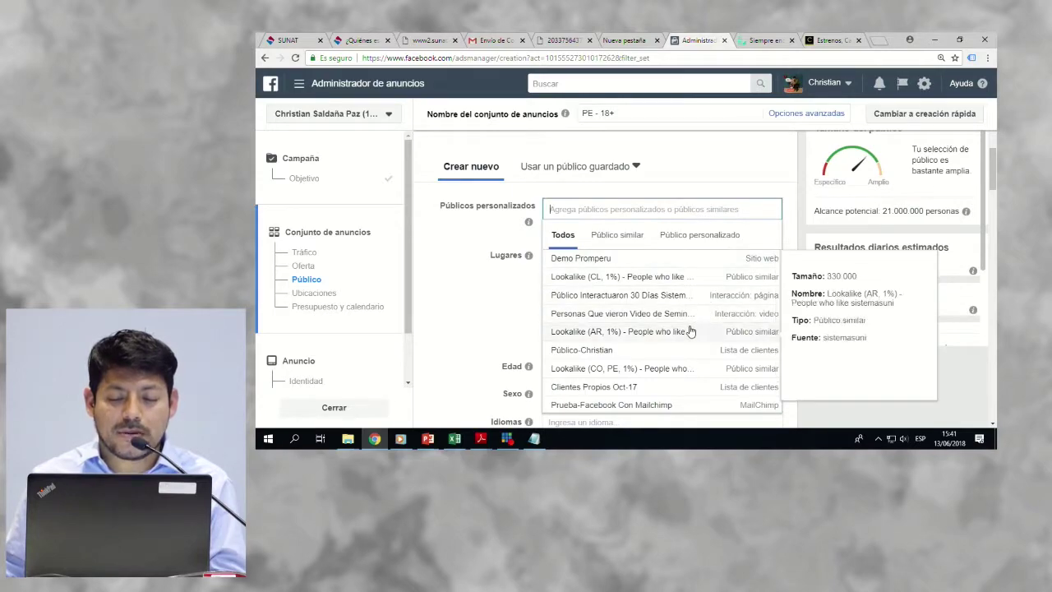
pyautogui.scroll(-1, 650, 316)
pyautogui.scroll(2, 648, 321)
pyautogui.click(639, 280)
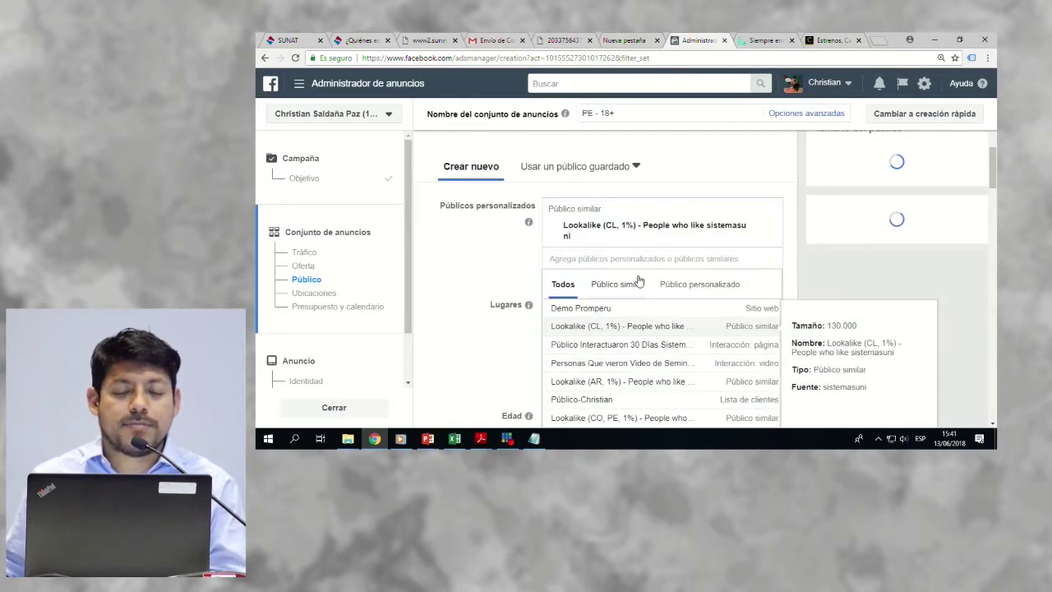
pyautogui.click(455, 262)
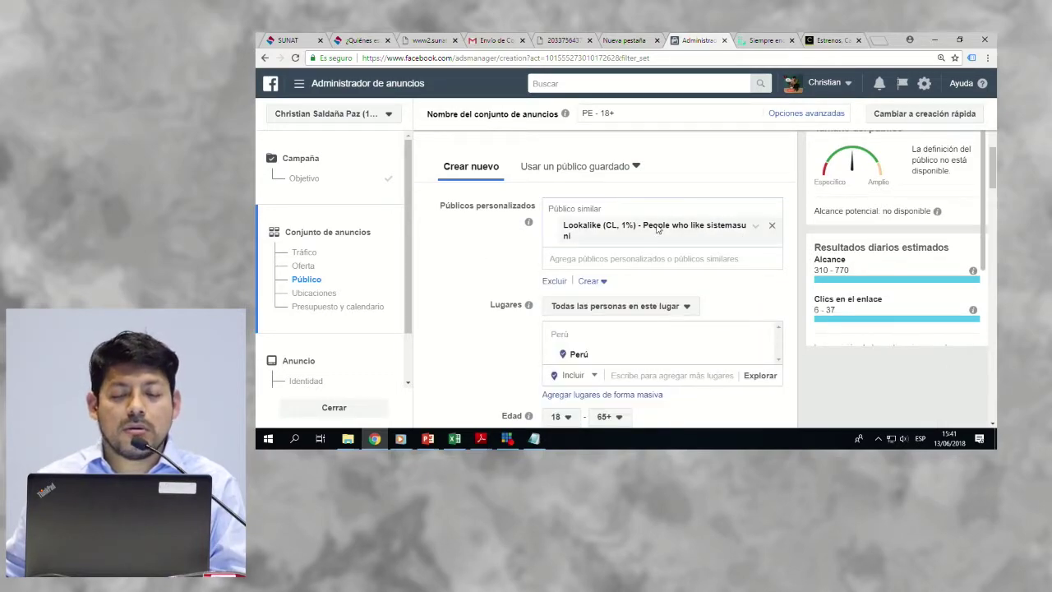
pyautogui.click(757, 229)
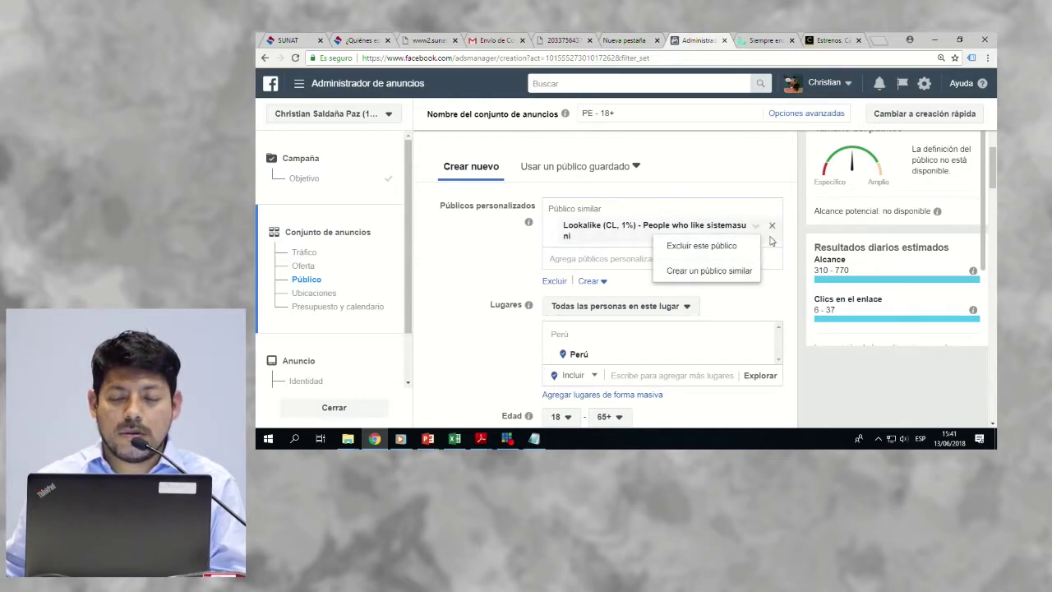
pyautogui.click(772, 229)
# Step: Add the page interaction audience "Público Interactuaron 30 Días Sistemas UNI" to the ad set and review the targeting
pyautogui.click(712, 208)
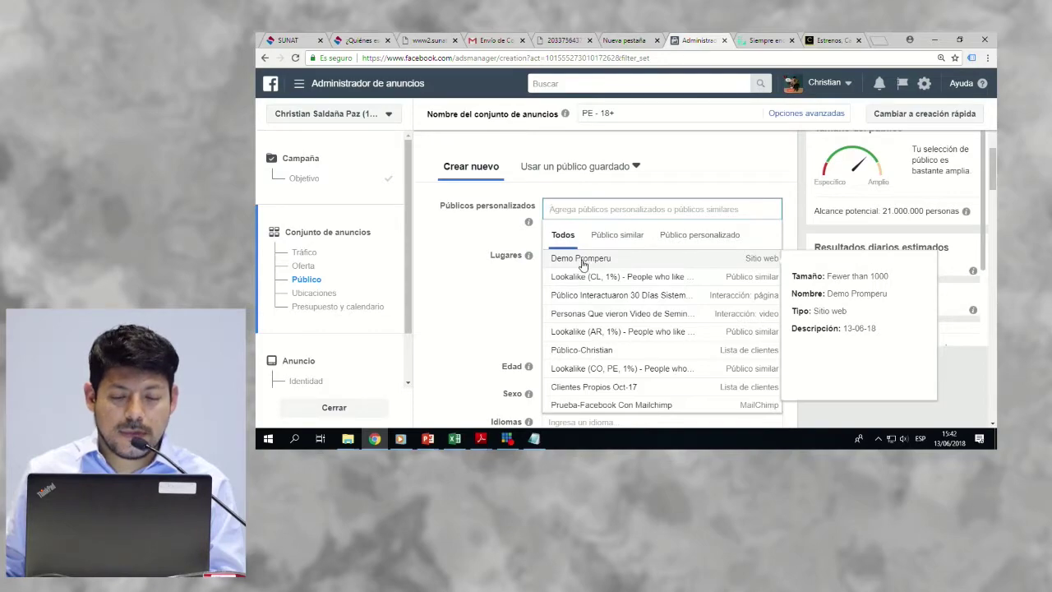
pyautogui.click(586, 300)
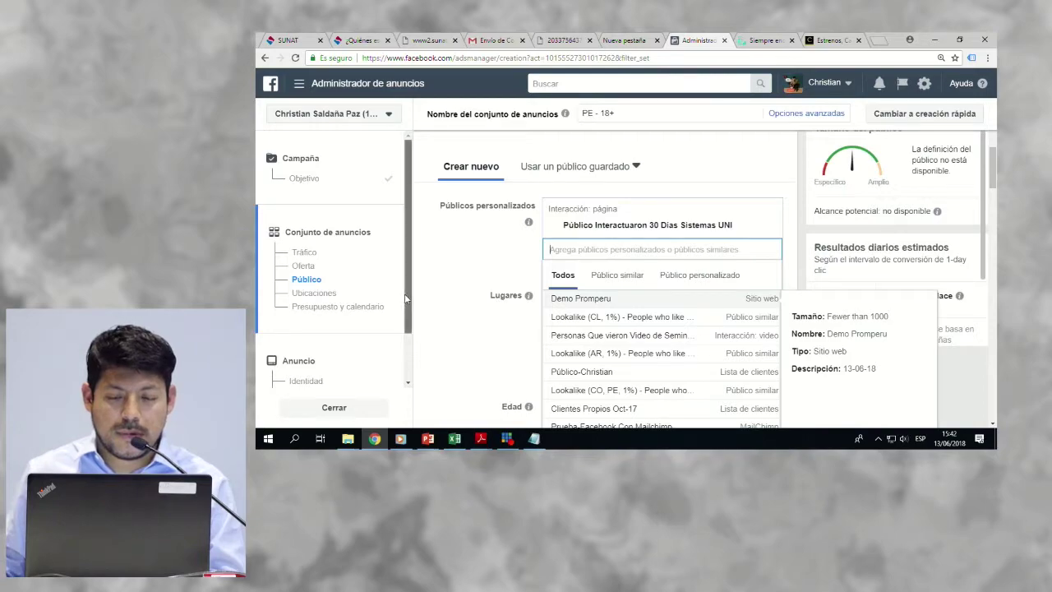
pyautogui.click(507, 247)
pyautogui.scroll(-1, 510, 247)
pyautogui.scroll(1, 656, 256)
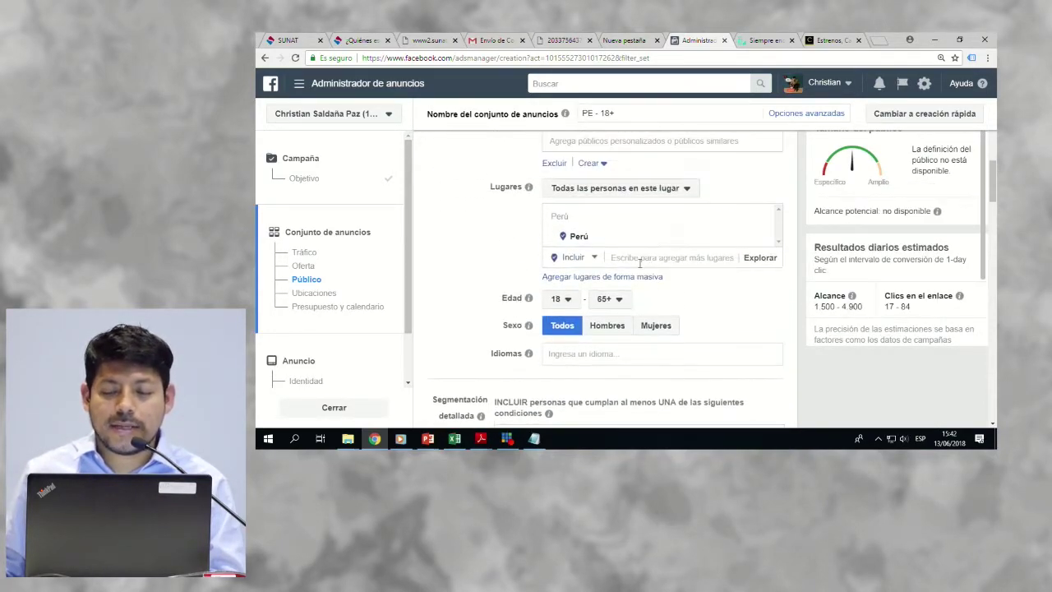
pyautogui.moveTo(533, 208)
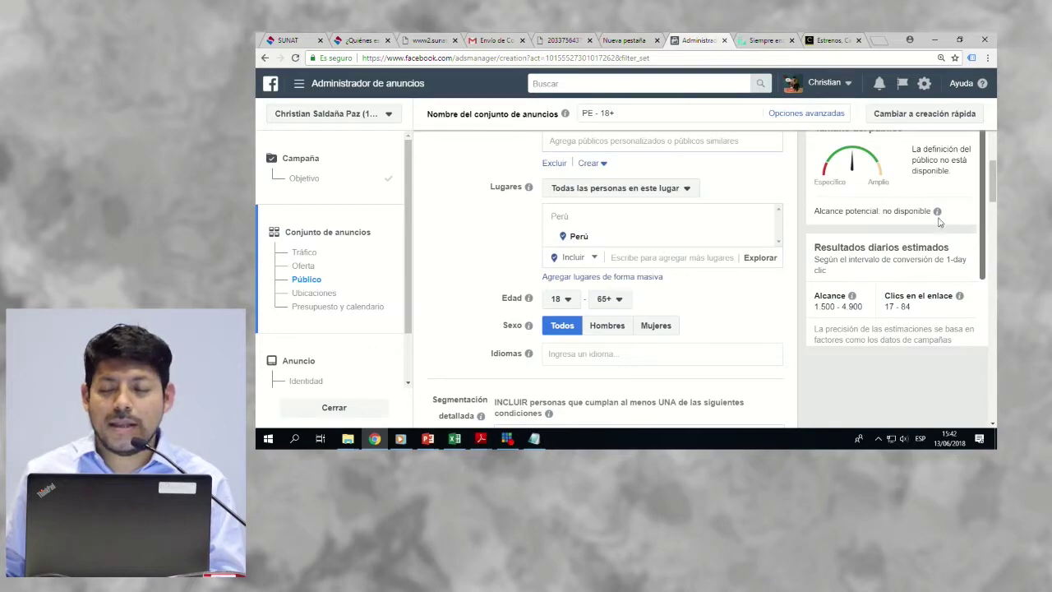
# Step: Set the maximum age of the ad set's audience to 40
pyautogui.scroll(4, 651, 393)
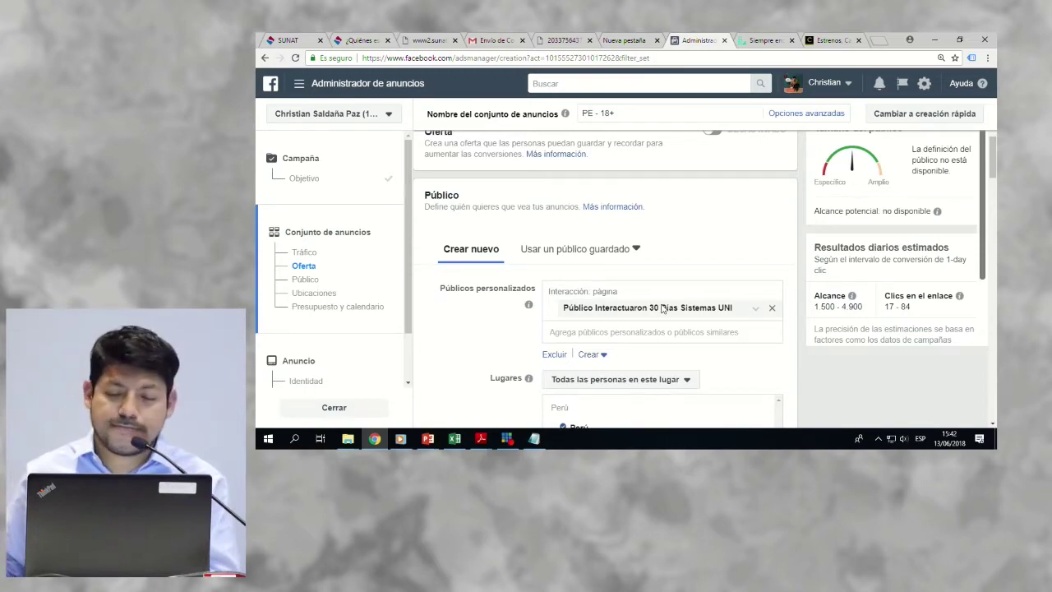
pyautogui.scroll(-2, 904, 247)
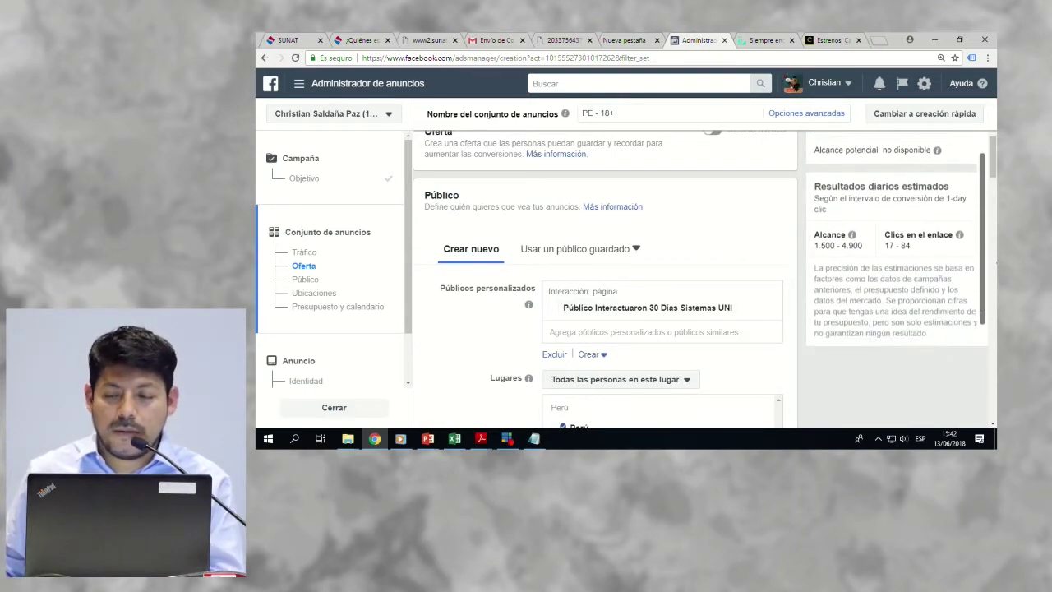
pyautogui.scroll(-4, 625, 271)
pyautogui.scroll(1, 642, 256)
pyautogui.click(619, 274)
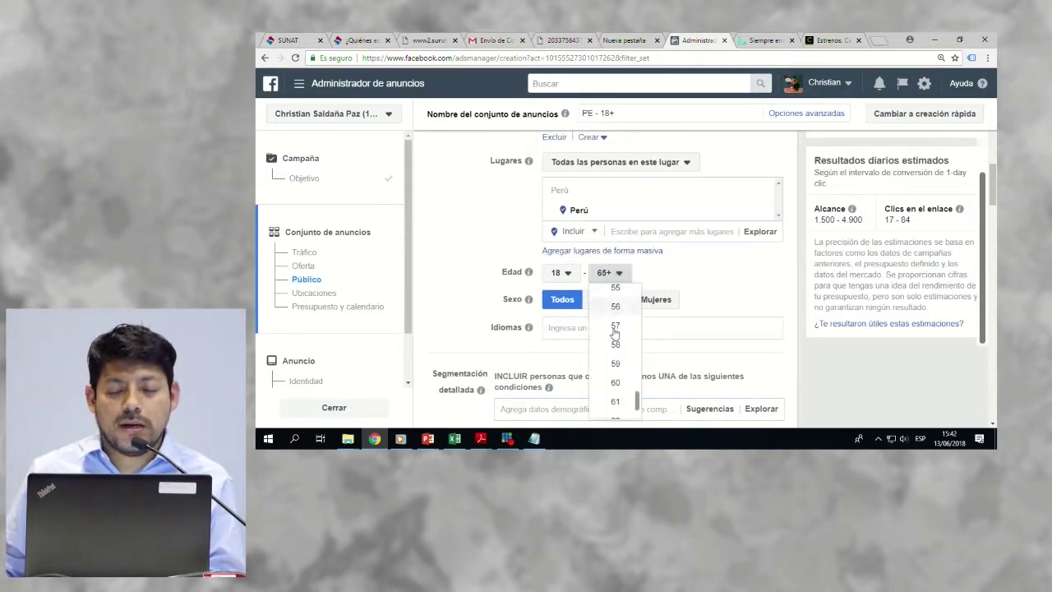
pyautogui.scroll(4, 615, 336)
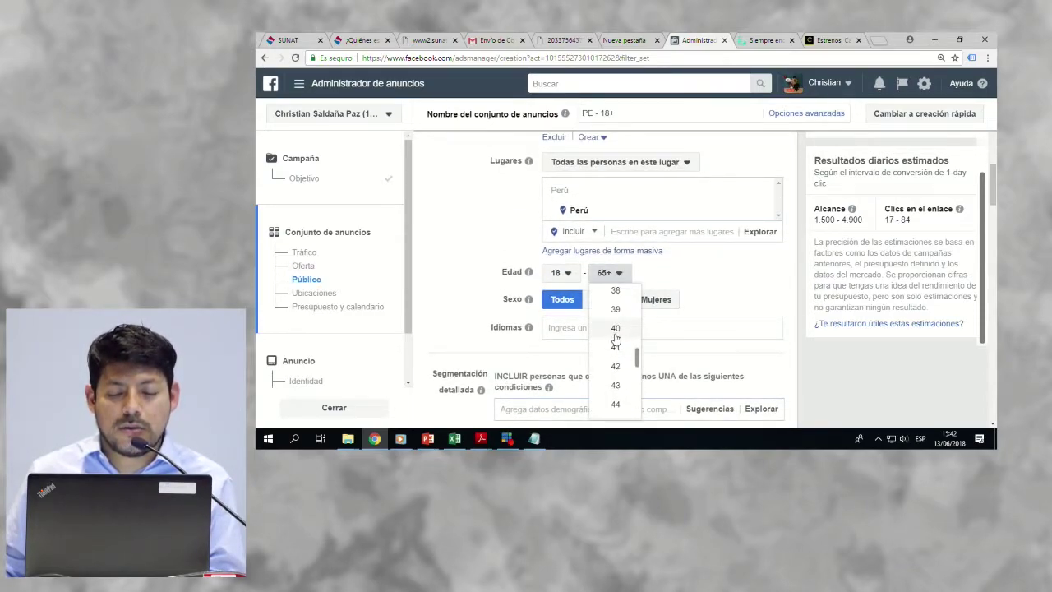
pyautogui.click(616, 329)
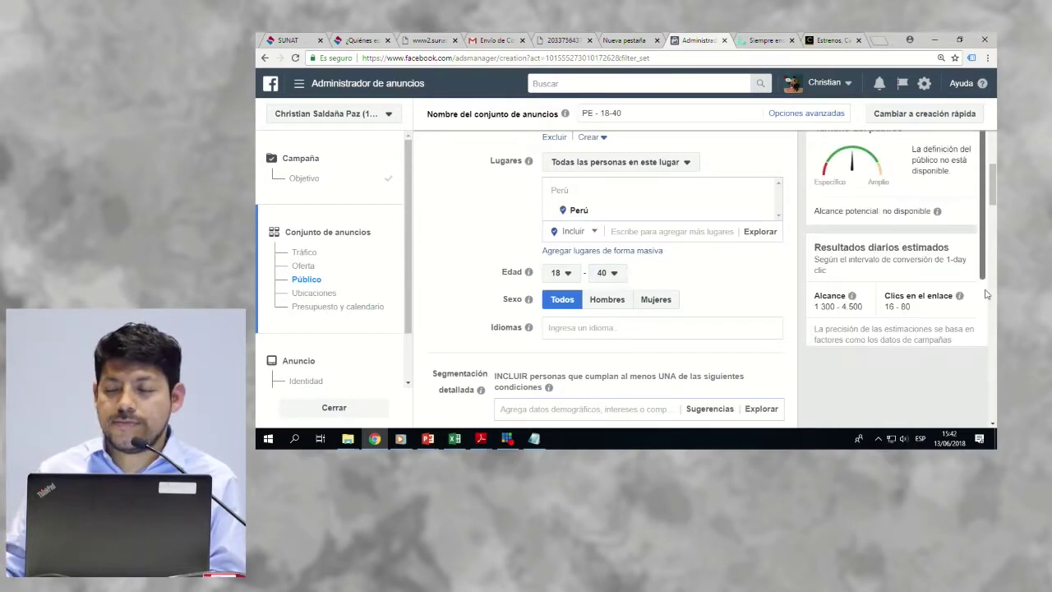
# Step: Exclude Instagram, Audience Network, Messenger and Facebook's Artículos instantáneos from the ad set's placements
pyautogui.moveTo(994, 200); pyautogui.dragTo(994, 275)
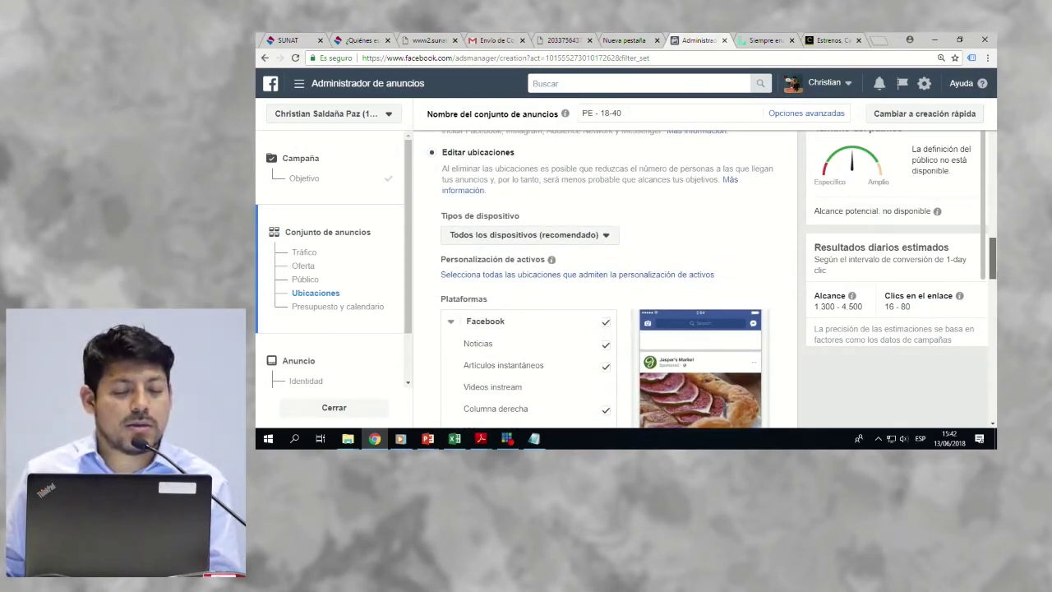
pyautogui.moveTo(994, 275); pyautogui.dragTo(994, 295)
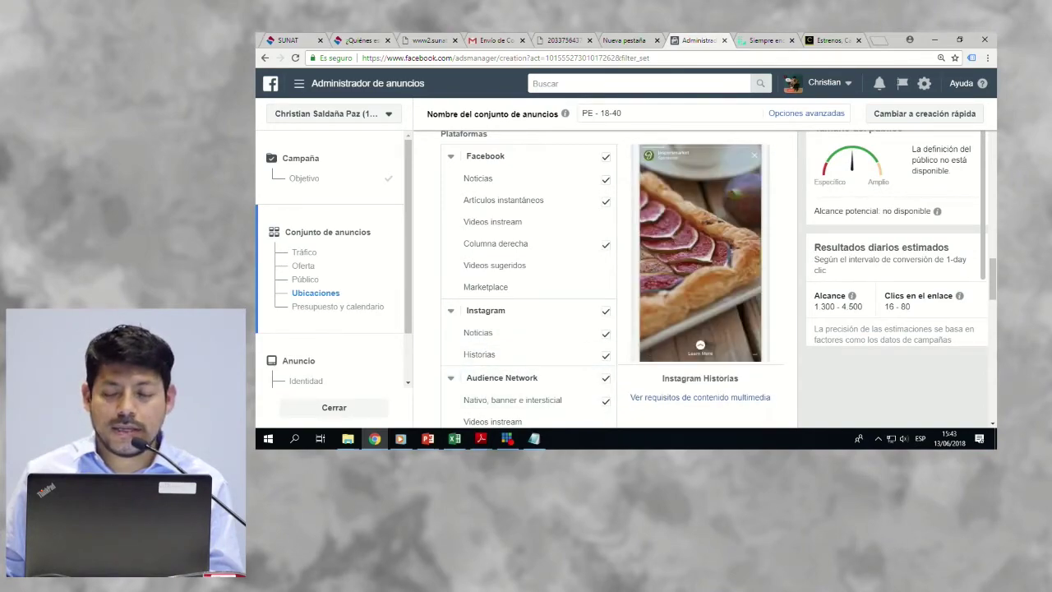
pyautogui.moveTo(993, 301)
pyautogui.mouseDown()
pyautogui.moveTo(994, 328)
pyautogui.moveTo(994, 298)
pyautogui.mouseUp()
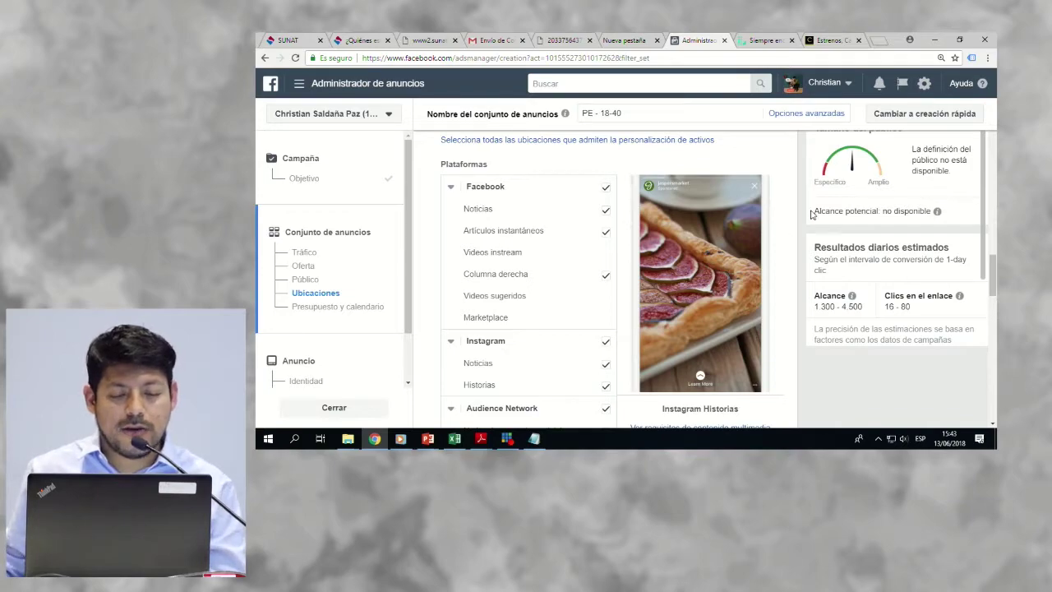
pyautogui.click(606, 343)
pyautogui.scroll(-1, 604, 340)
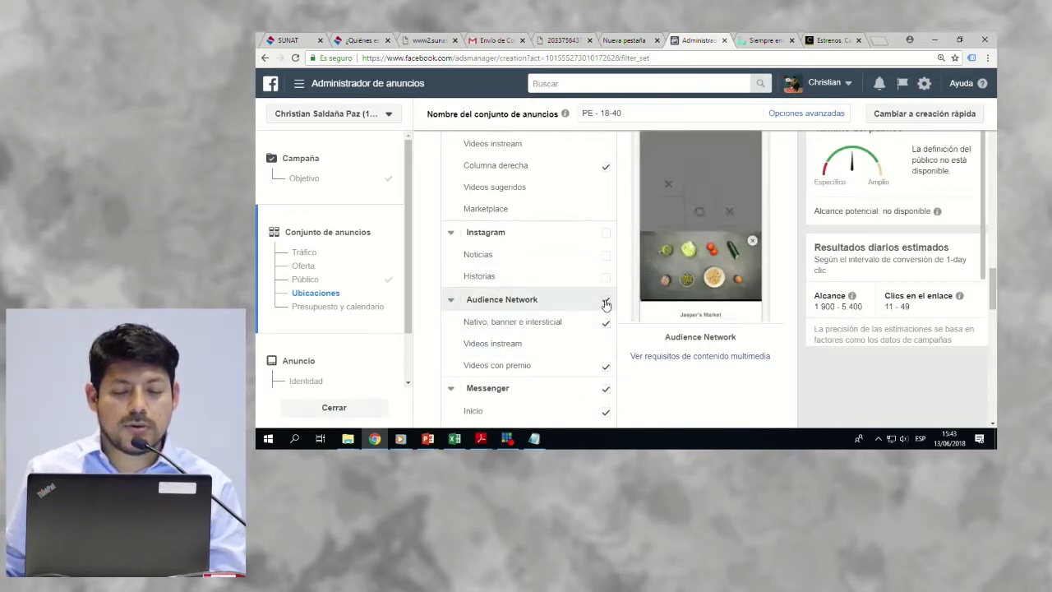
pyautogui.click(605, 304)
pyautogui.scroll(-1, 607, 362)
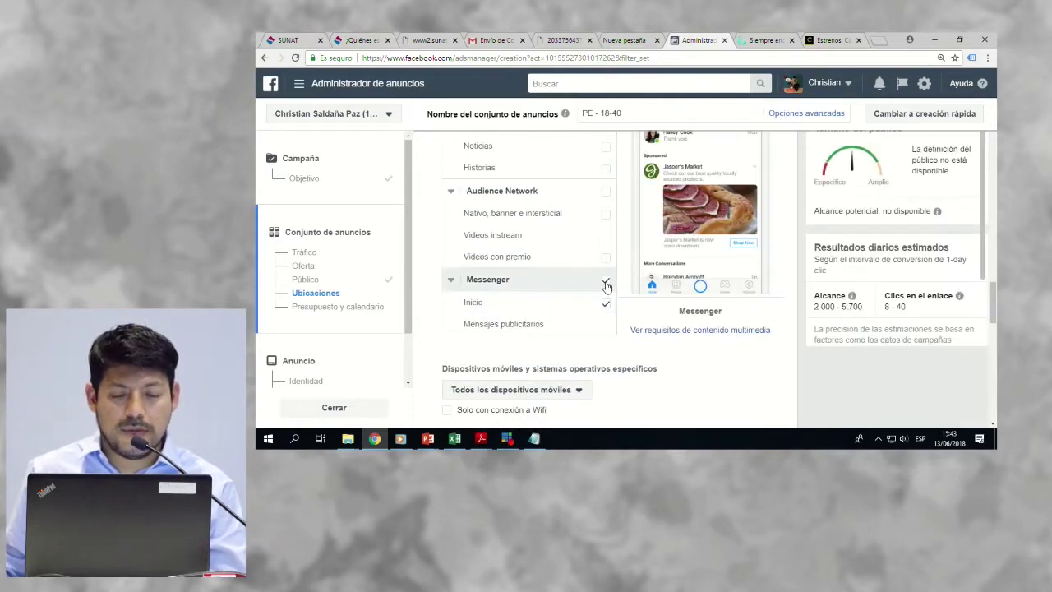
pyautogui.click(605, 284)
pyautogui.scroll(3, 606, 293)
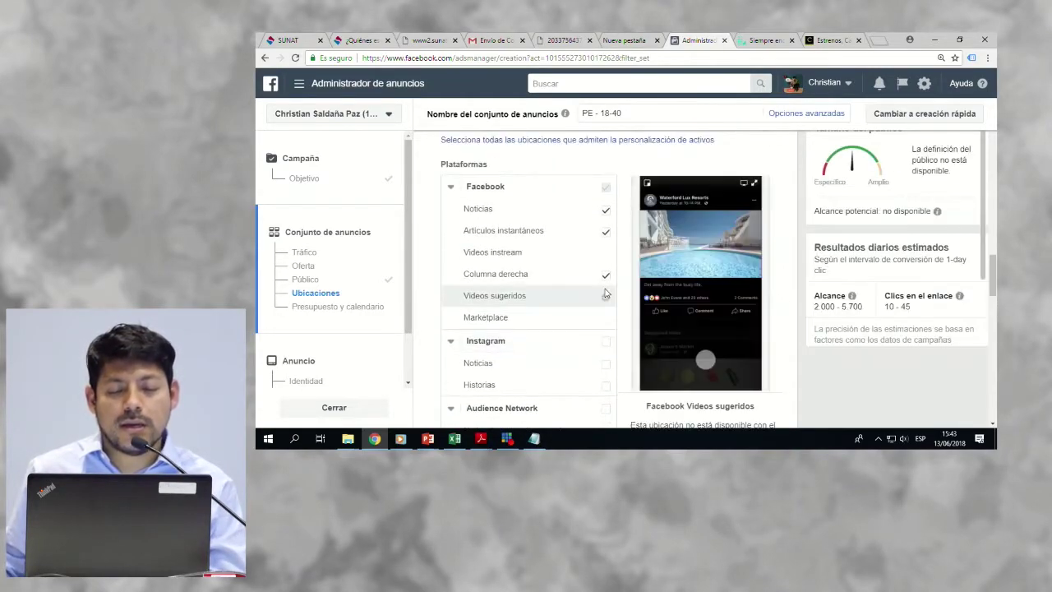
pyautogui.click(605, 232)
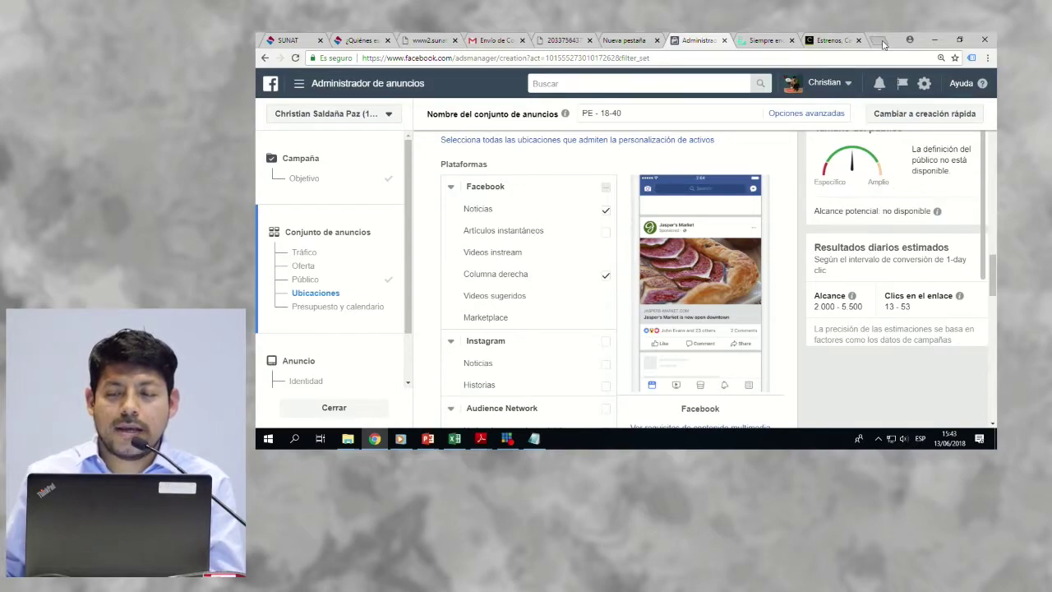
# Step: Load the Facebook home page in a new browser tab
pyautogui.click(880, 40)
pyautogui.write('facebook.com/ads/manager')
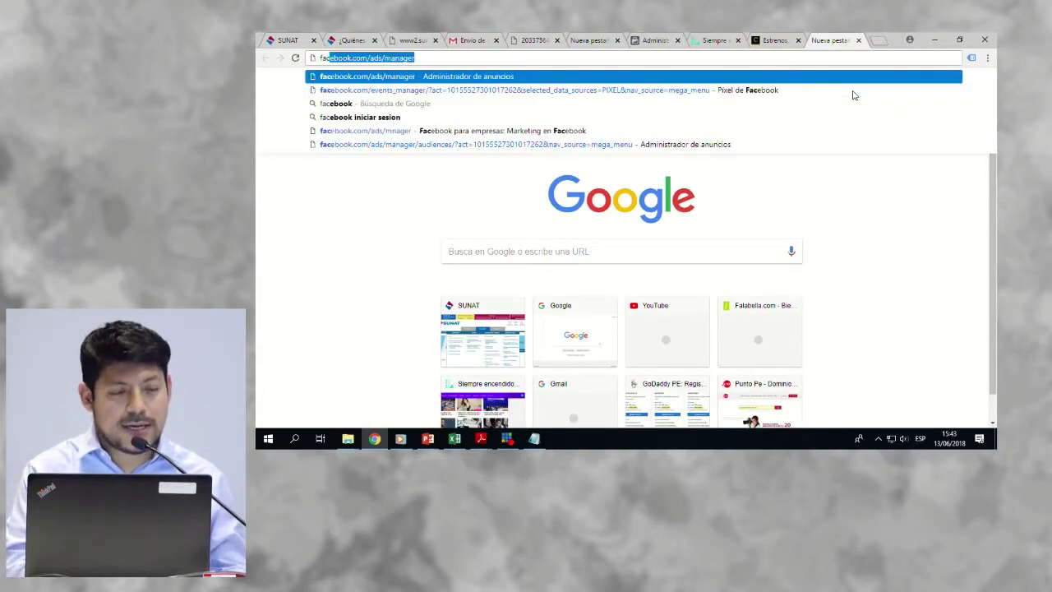
pyautogui.press('End')
pyautogui.press('BackSpace')
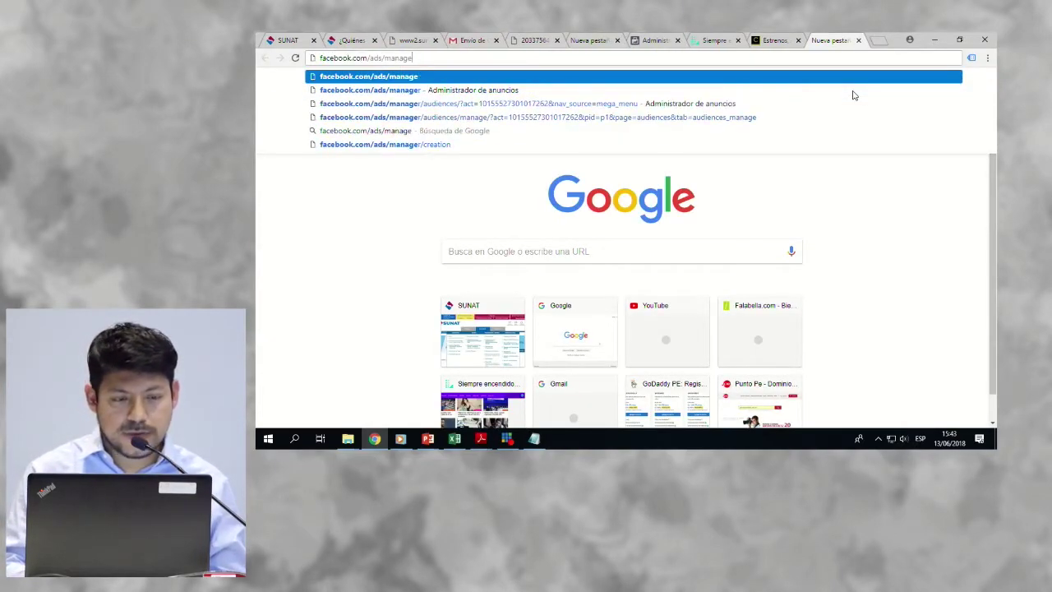
pyautogui.press('BackSpace')
pyautogui.press('BackSpace')
pyautogui.press('BackSpace')
pyautogui.press('BackSpace')
pyautogui.press('BackSpace')
pyautogui.press('BackSpace')
pyautogui.press('BackSpace')
pyautogui.press('BackSpace')
pyautogui.press('BackSpace')
pyautogui.press('BackSpace')
pyautogui.press('BackSpace')
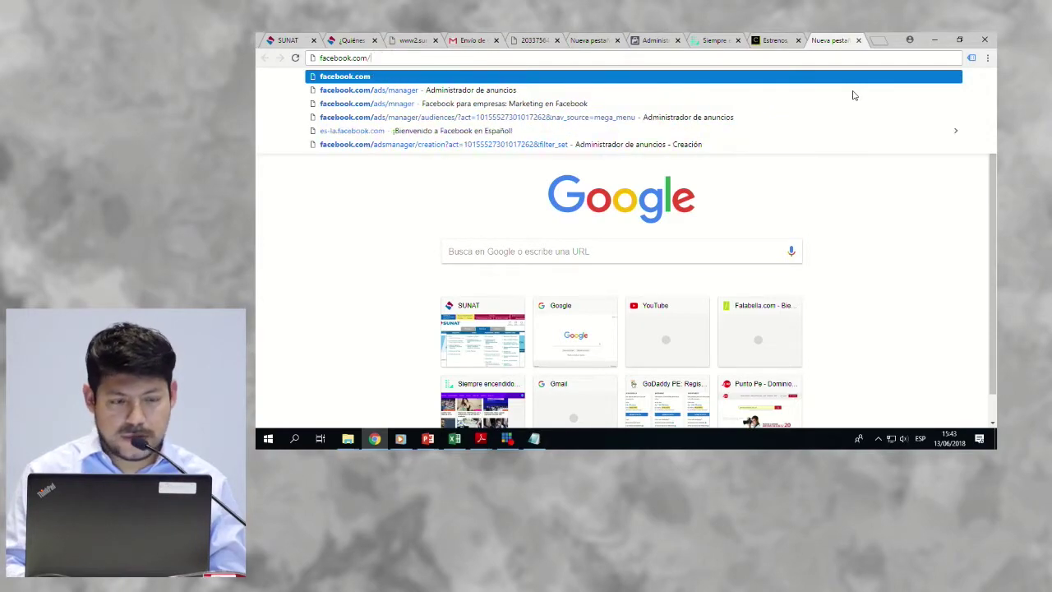
pyautogui.write('manager')
pyautogui.press('Return')
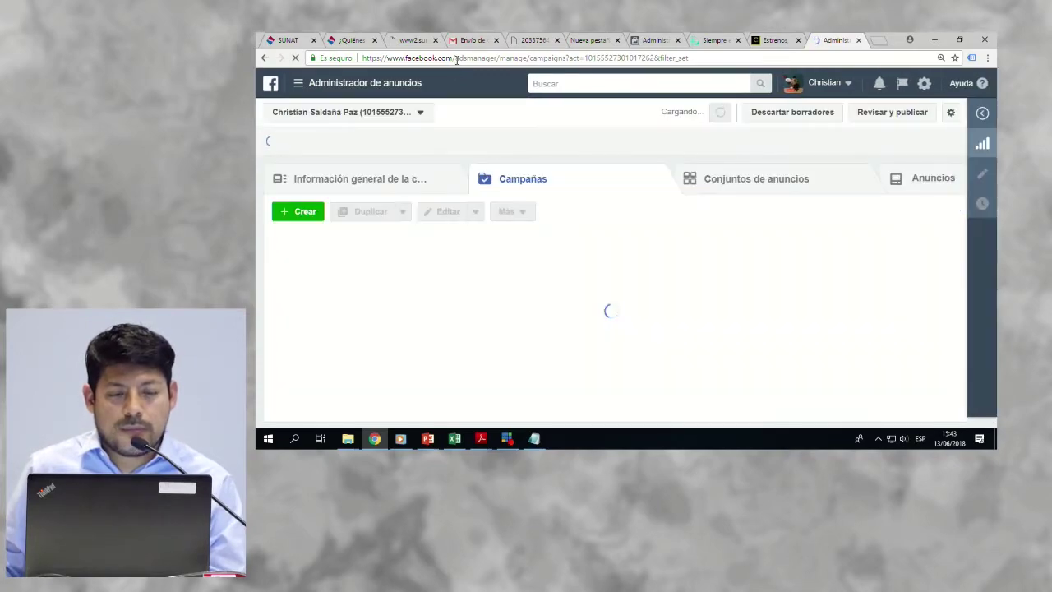
pyautogui.moveTo(456, 58); pyautogui.dragTo(695, 58)
pyautogui.press('BackSpace')
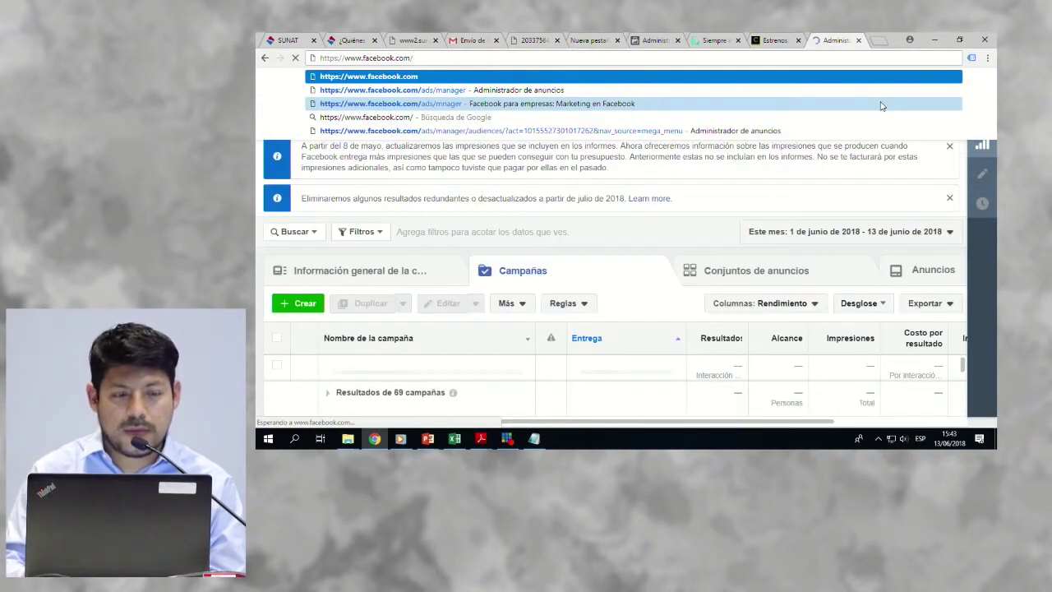
pyautogui.press('Return')
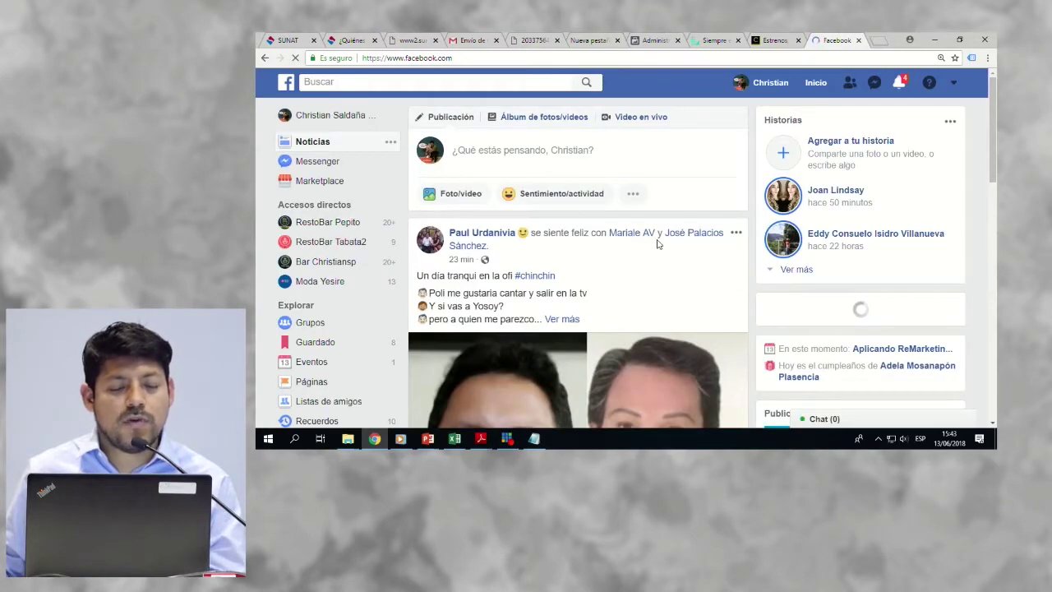
# Step: Examine how sponsored posts appear in the Facebook news feed and how ads appear in the side column
pyautogui.scroll(-8, 657, 239)
pyautogui.scroll(2, 657, 244)
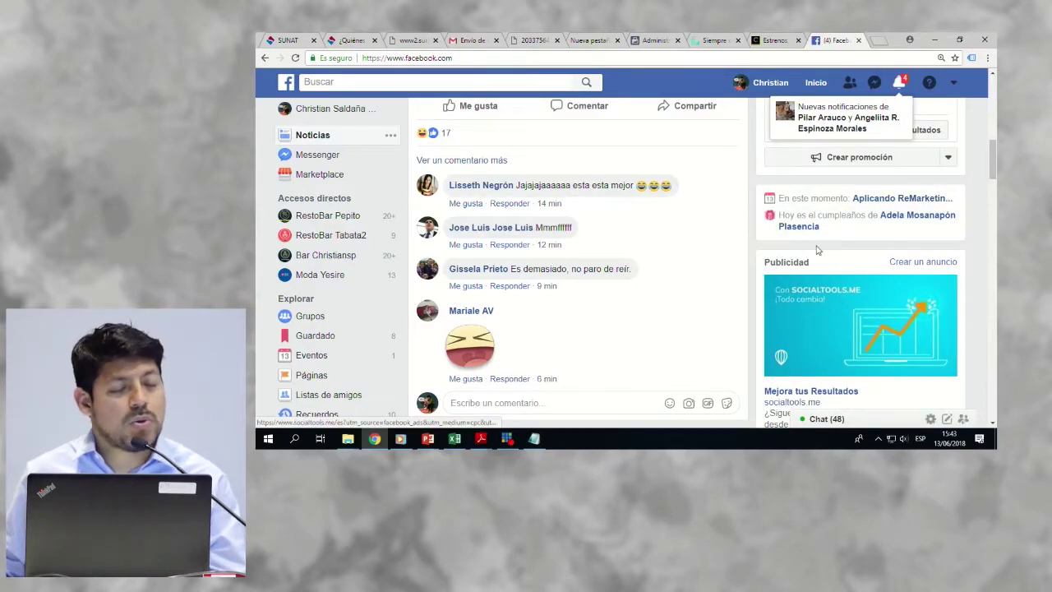
pyautogui.scroll(-15, 632, 290)
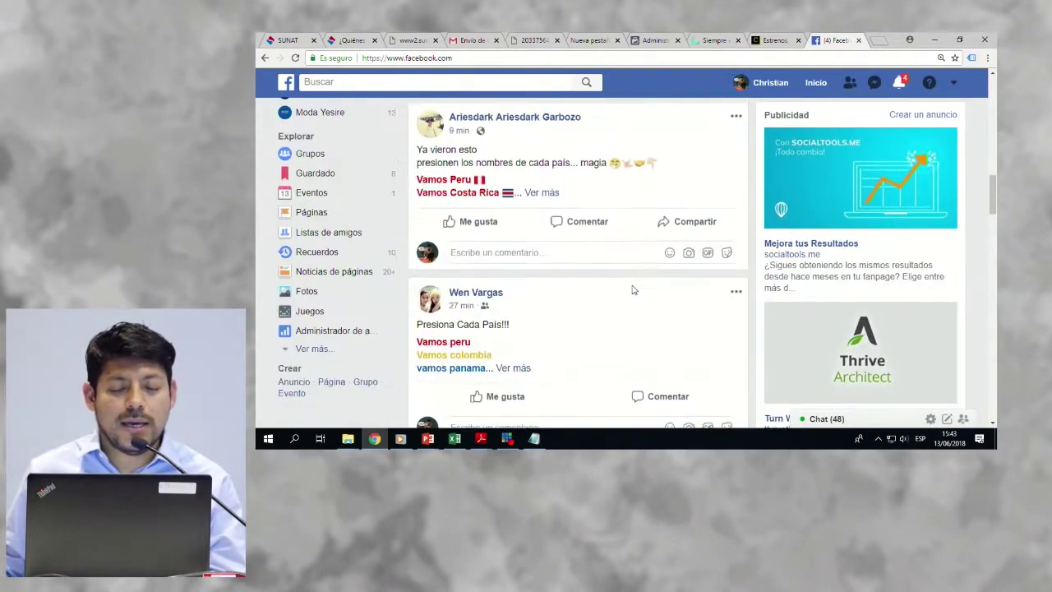
pyautogui.scroll(-6, 629, 300)
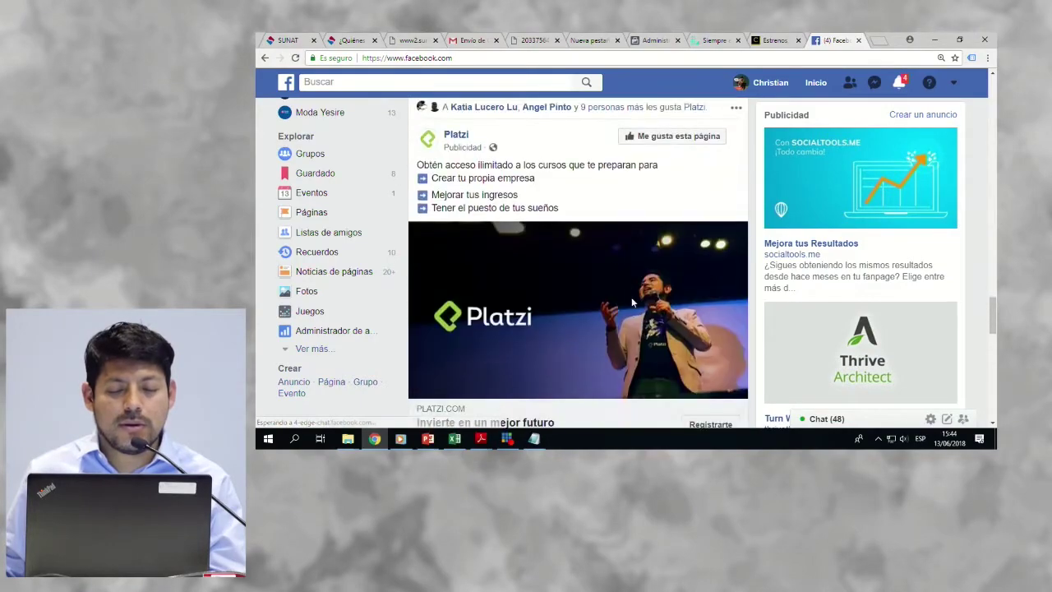
pyautogui.scroll(3, 445, 167)
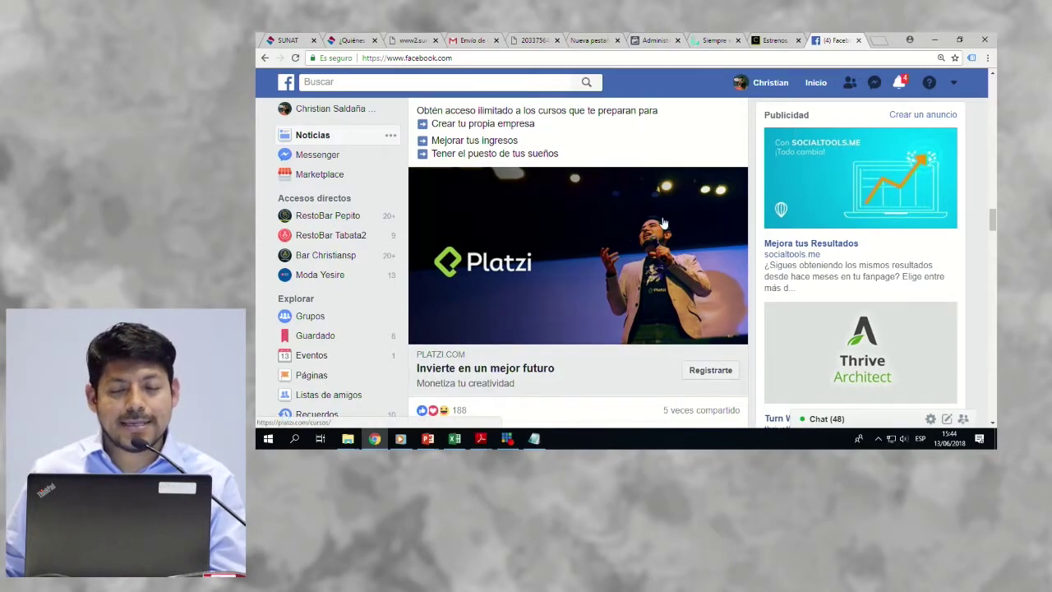
# Step: Return to the ad set's placements and restrict the device type to "Solo celular"
pyautogui.click(653, 39)
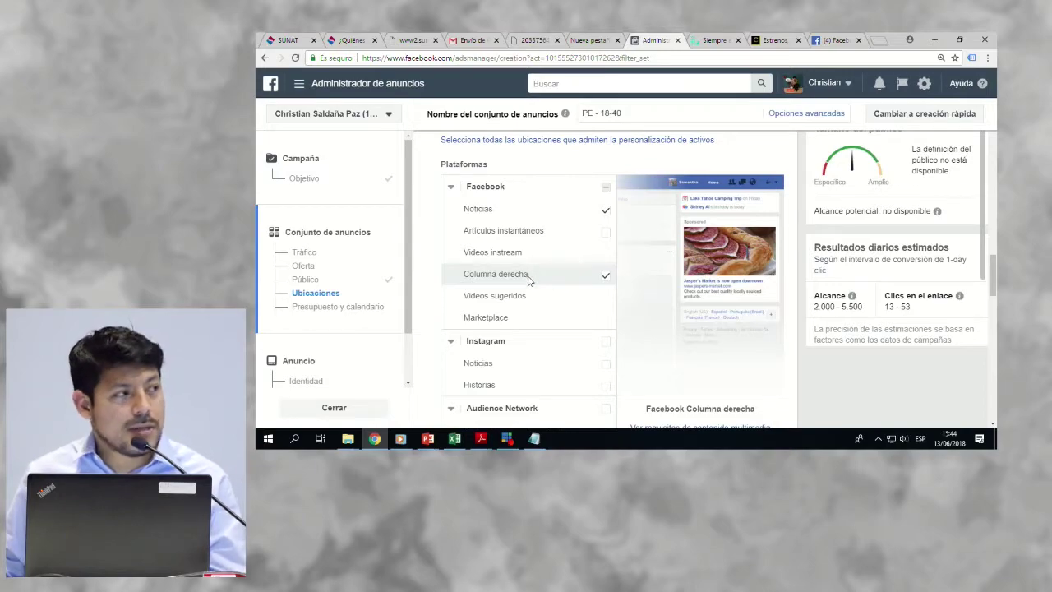
pyautogui.scroll(-5, 724, 283)
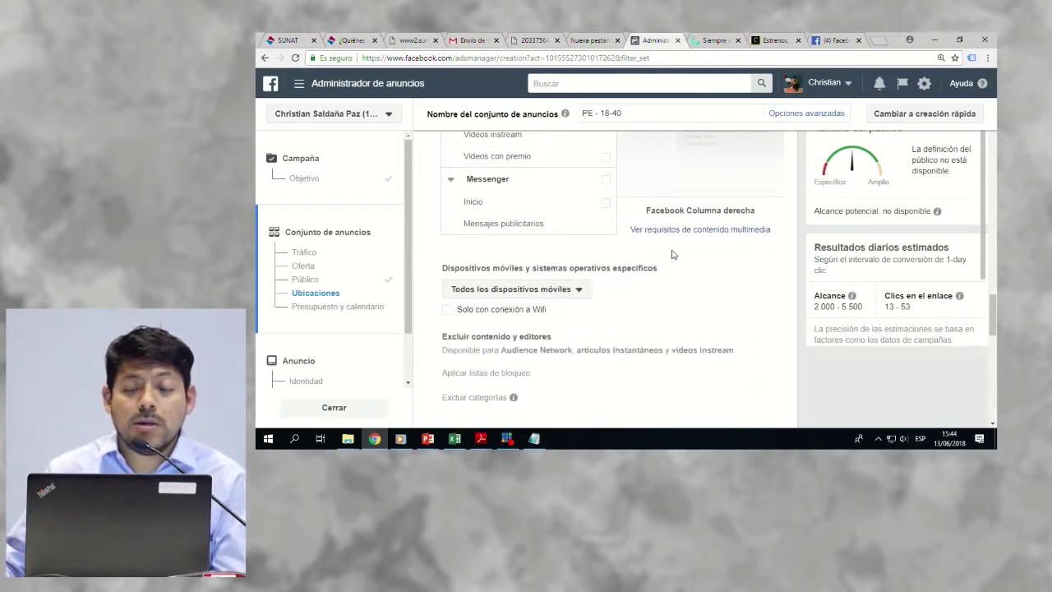
pyautogui.scroll(3, 681, 265)
pyautogui.scroll(2, 681, 265)
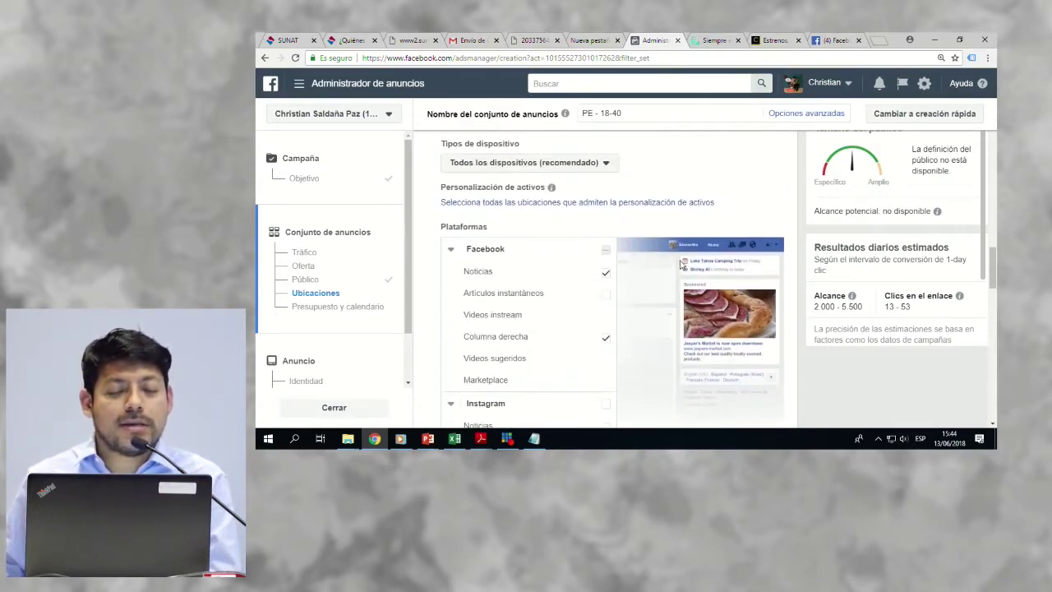
pyautogui.click(559, 167)
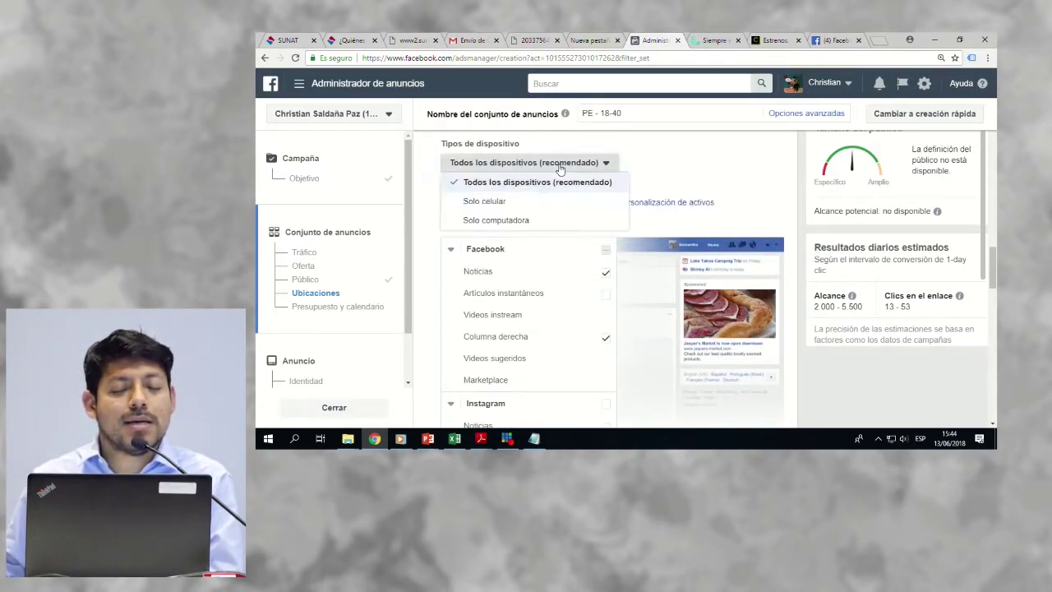
pyautogui.click(490, 206)
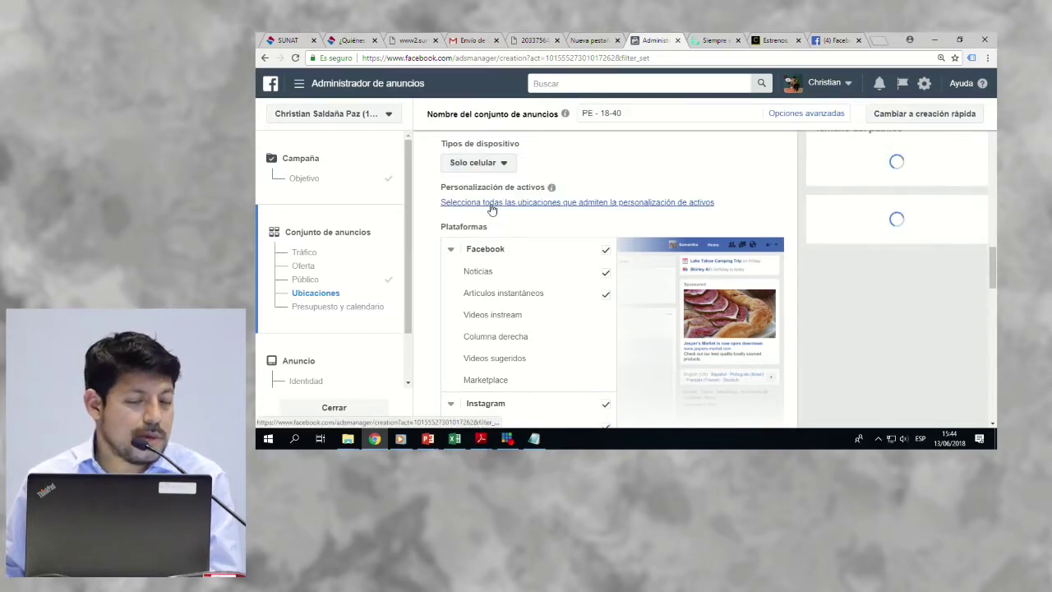
# Step: Remove the Instagram, Audience Network and Messenger platforms from the mobile placements
pyautogui.scroll(-3, 540, 312)
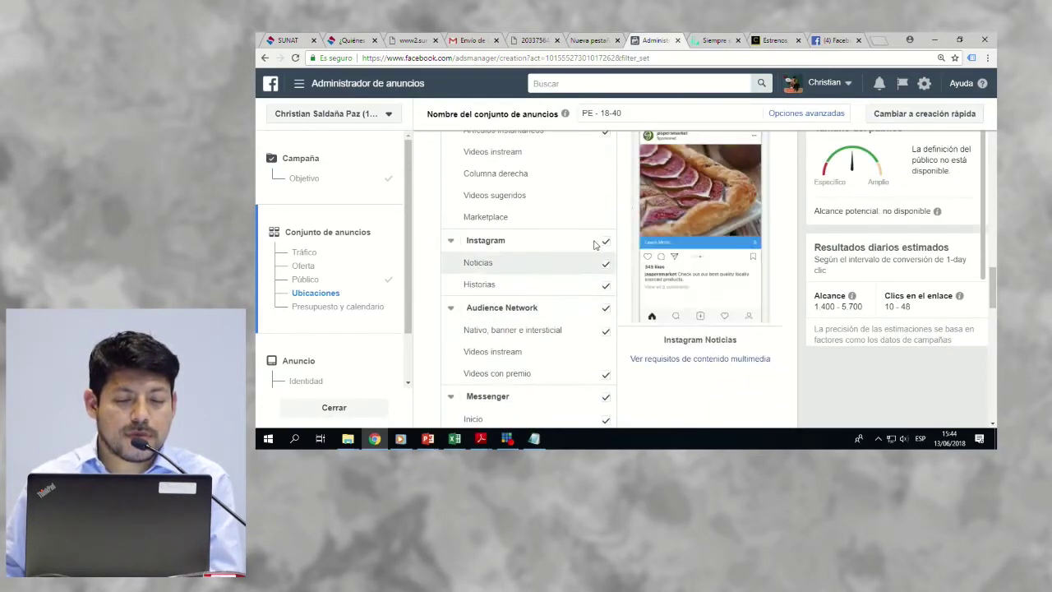
pyautogui.click(606, 240)
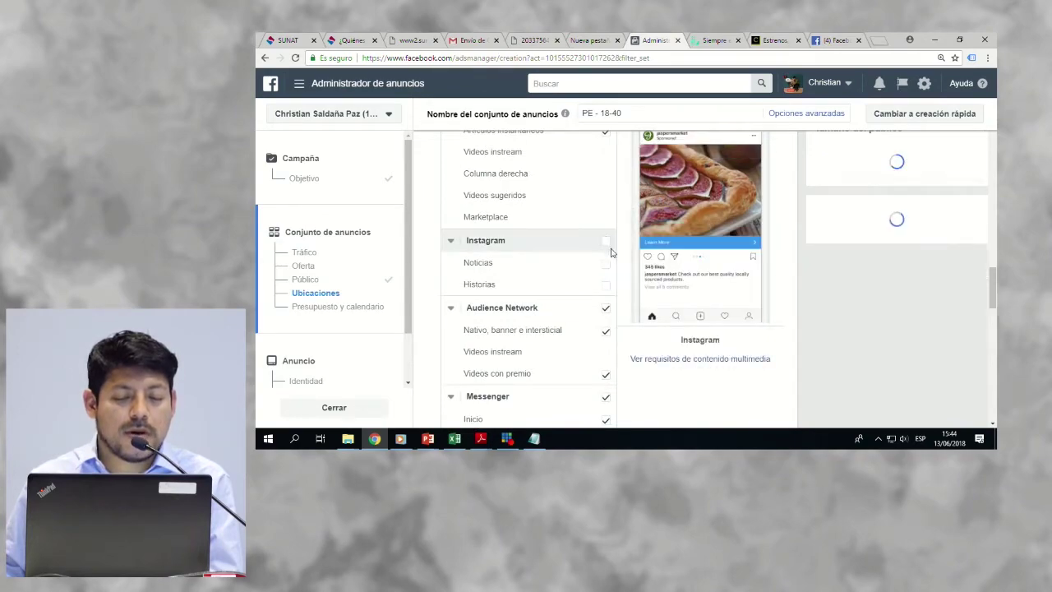
pyautogui.click(606, 310)
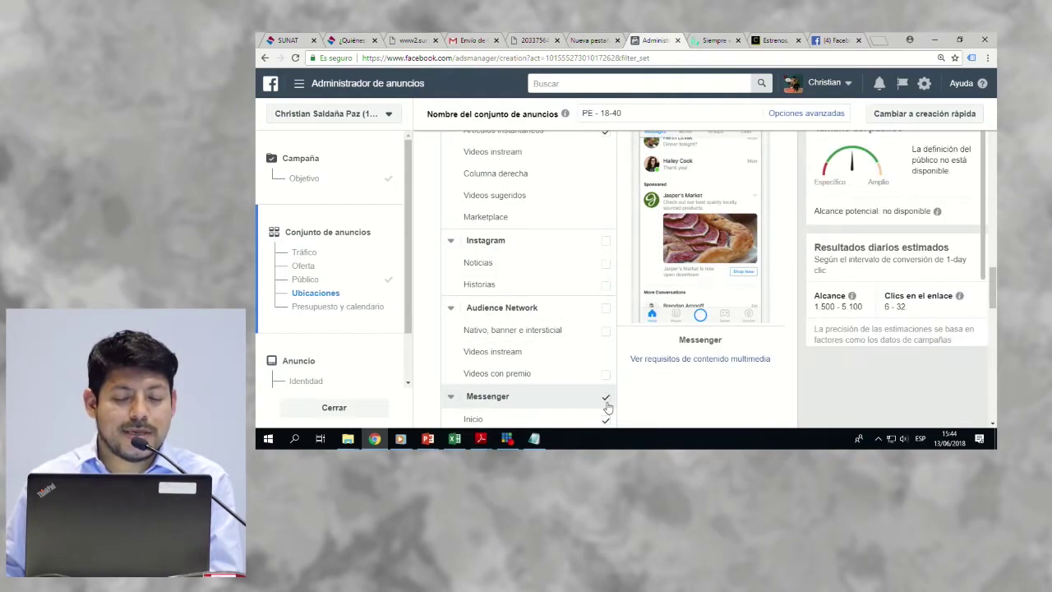
pyautogui.click(606, 397)
# Step: Limit the specific mobile devices and operating systems to "Solo dispositivos Android"
pyautogui.scroll(-1, 587, 324)
pyautogui.scroll(-4, 589, 322)
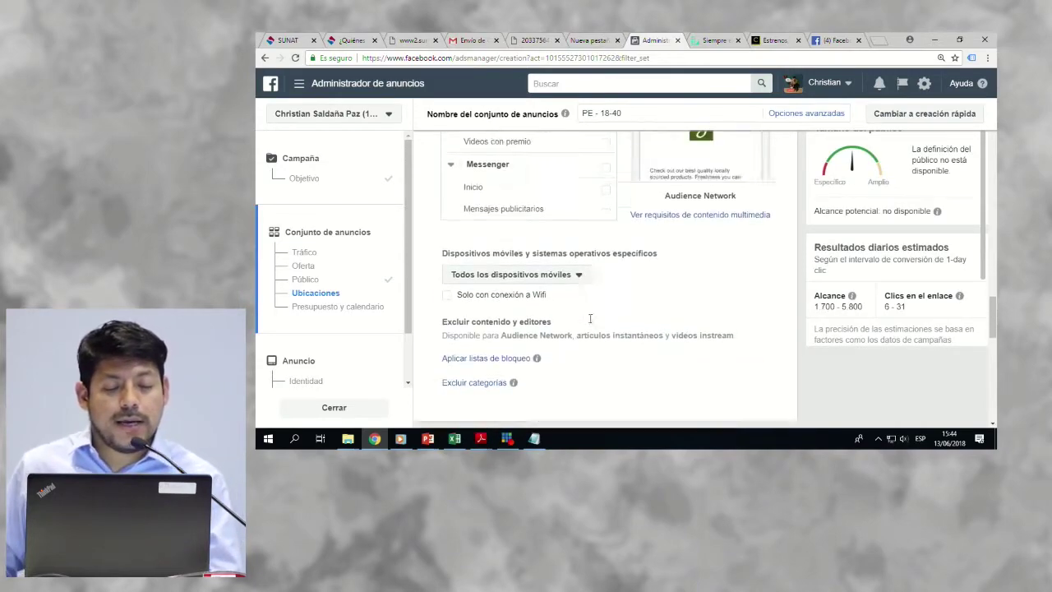
pyautogui.click(549, 235)
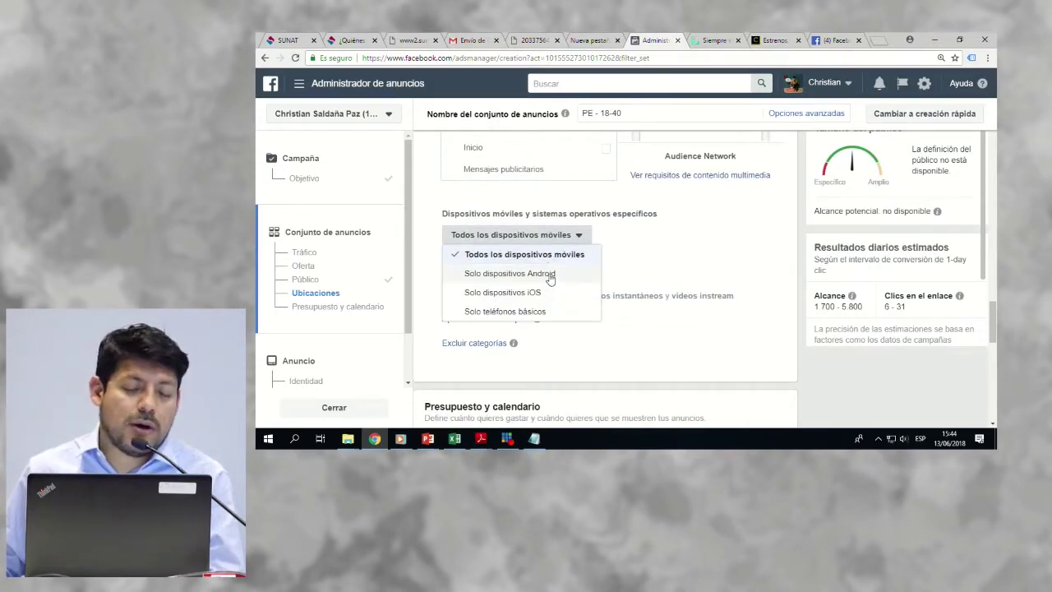
pyautogui.click(548, 273)
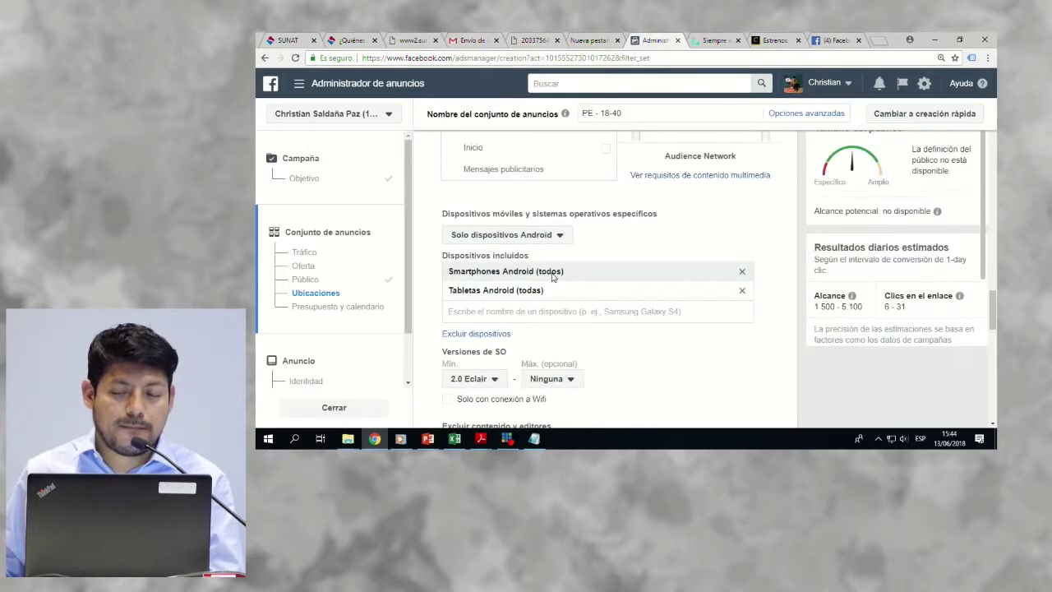
# Step: Search for "samsun" models among the devices that can be added to the included Android devices
pyautogui.scroll(-1, 554, 281)
pyautogui.click(561, 260)
pyautogui.write('samsun')
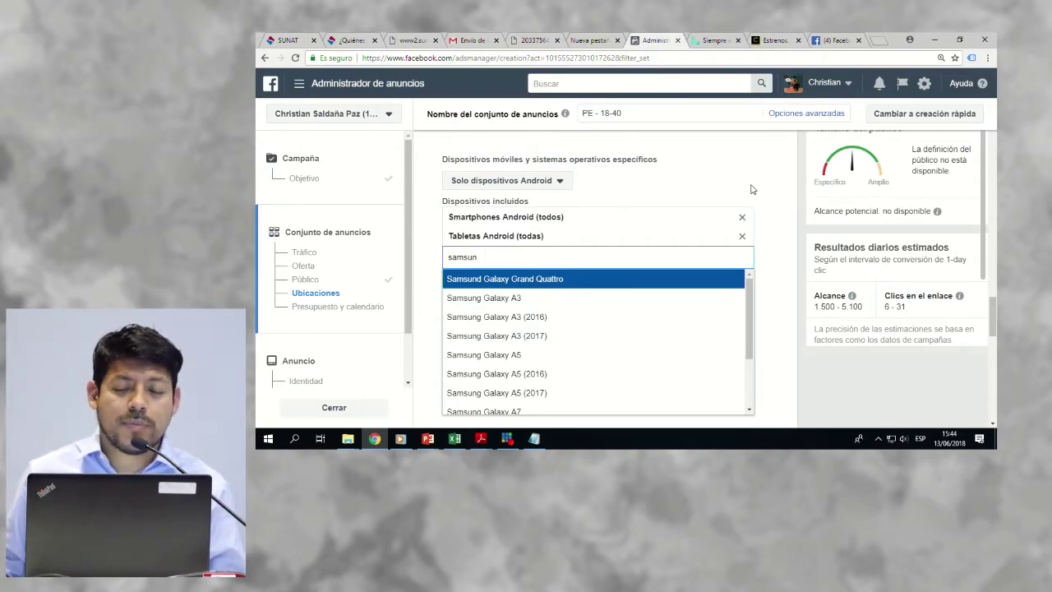
pyautogui.click(741, 216)
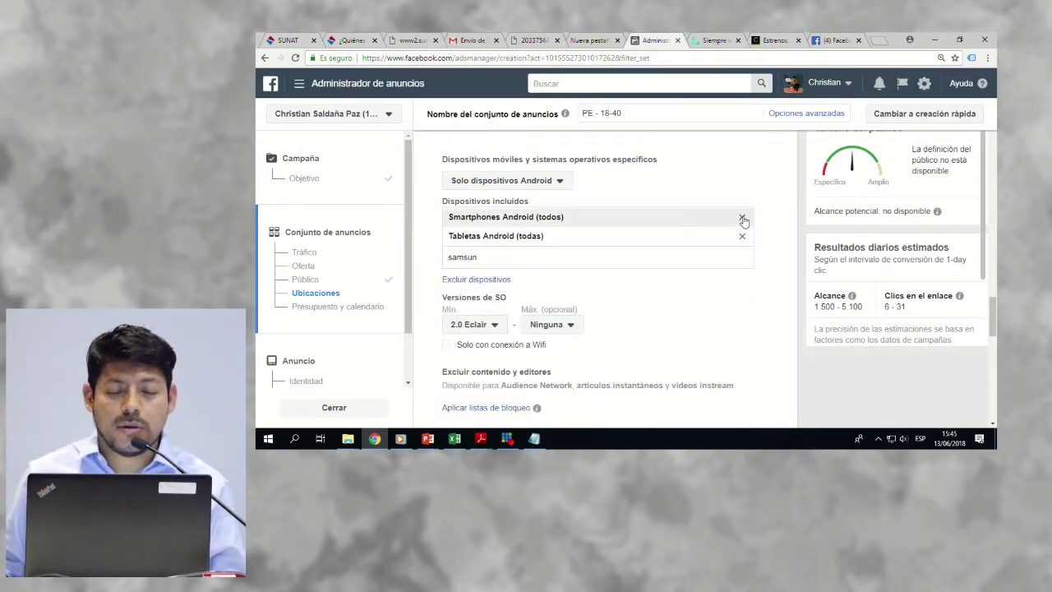
# Step: Reset the specific mobile devices to "Todos los dispositivos móviles" and the device type to "Todos los dispositivos (recomendado)"
pyautogui.click(527, 180)
pyautogui.click(512, 200)
pyautogui.scroll(3, 555, 223)
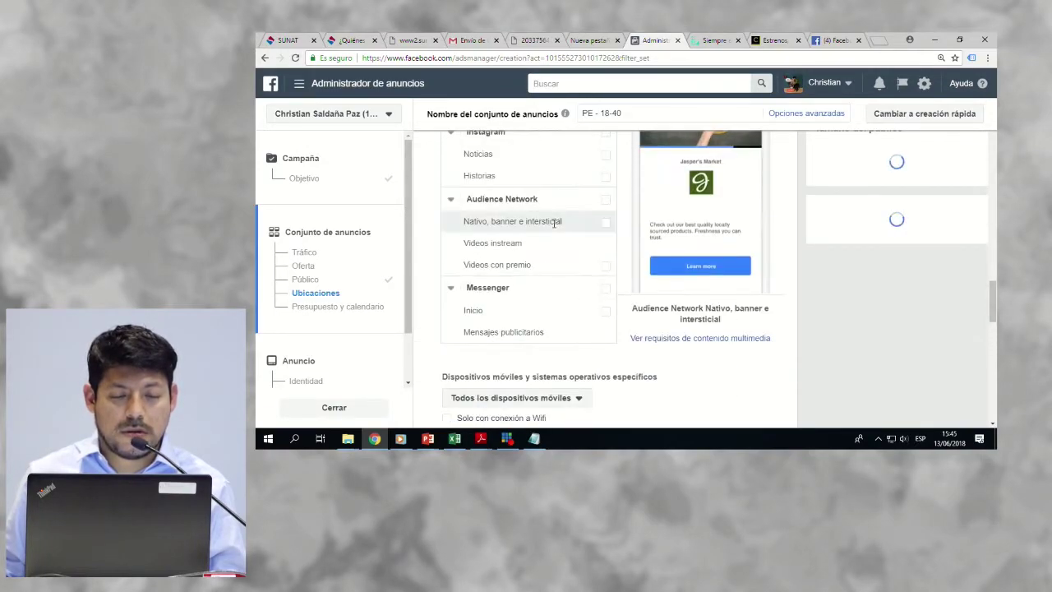
pyautogui.scroll(5, 555, 223)
pyautogui.click(477, 217)
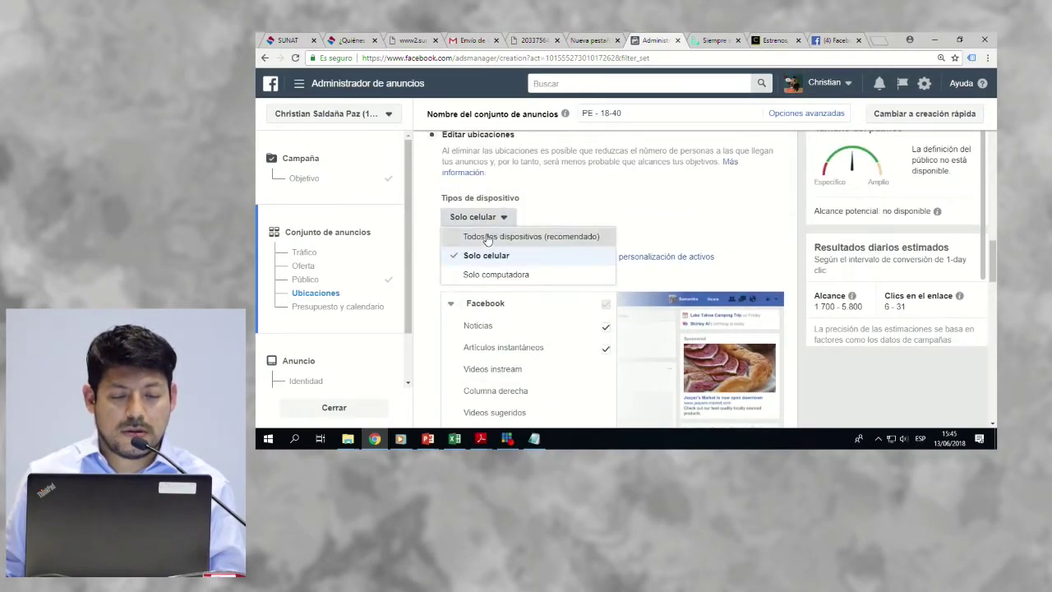
pyautogui.click(487, 238)
# Step: Choose "Editar ubicaciones" again and remove the Instagram, Audience Network and Messenger platforms
pyautogui.scroll(3, 477, 240)
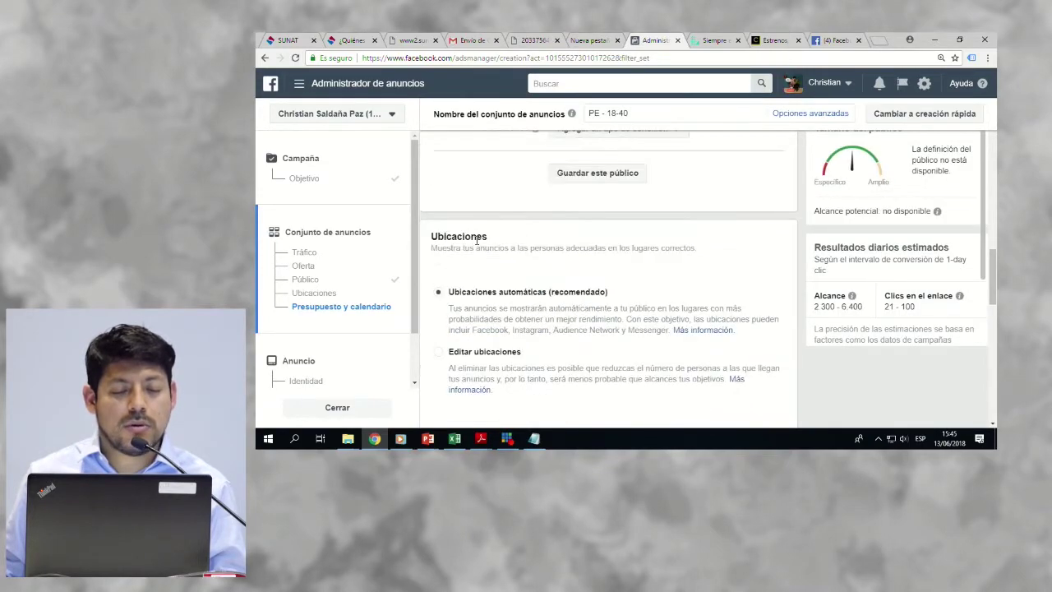
pyautogui.scroll(-2, 471, 251)
pyautogui.click(469, 189)
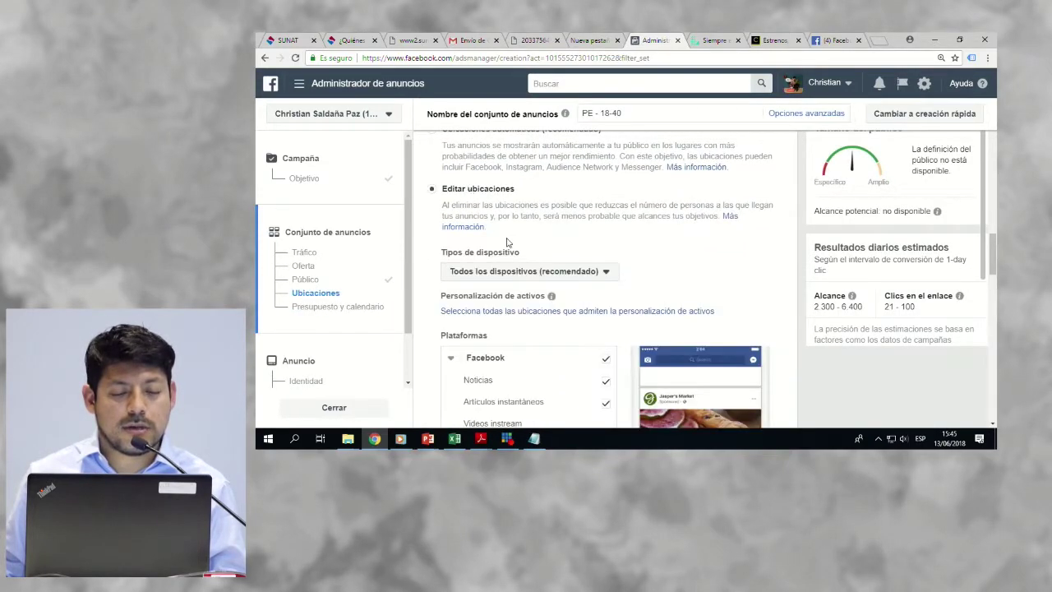
pyautogui.scroll(-2, 576, 288)
pyautogui.scroll(-2, 578, 284)
pyautogui.click(606, 240)
pyautogui.scroll(-2, 604, 325)
pyautogui.click(606, 234)
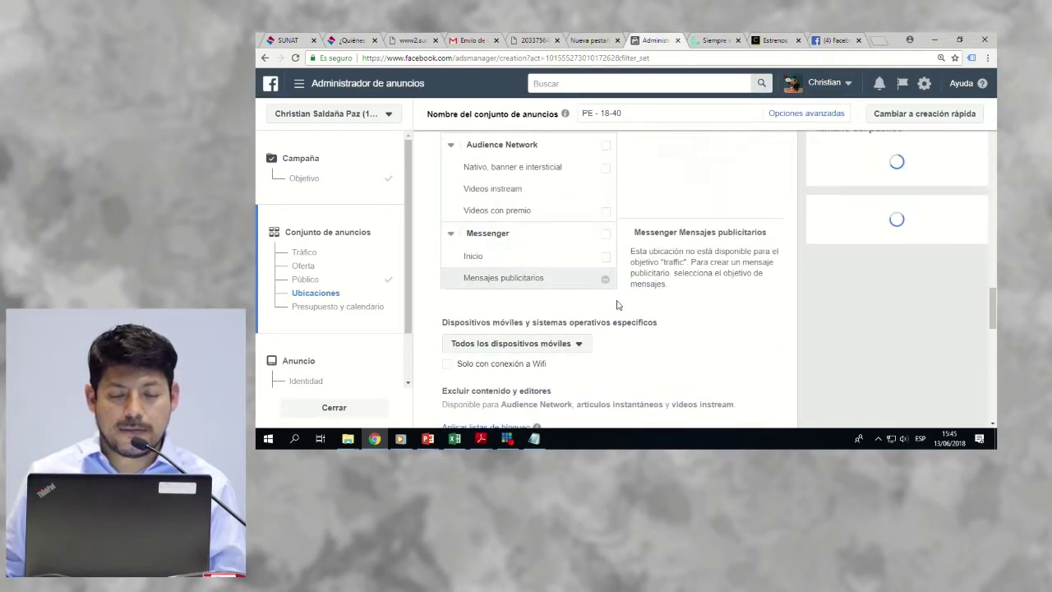
# Step: Remove "Artículos instantáneos" from the Facebook placements and check the side-column ads on the Facebook page
pyautogui.scroll(3, 621, 306)
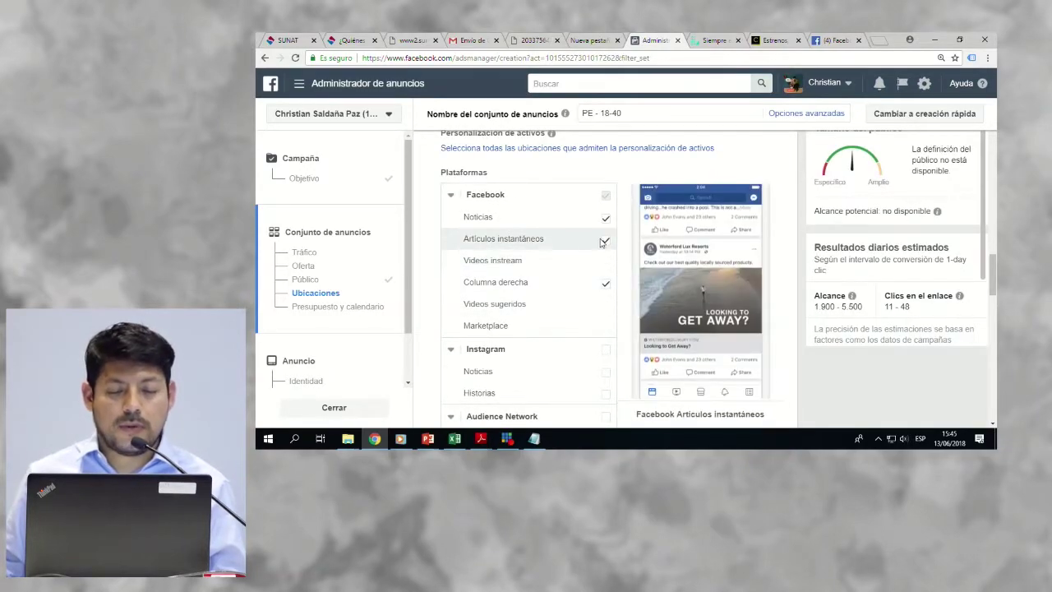
pyautogui.click(604, 241)
pyautogui.scroll(-2, 606, 245)
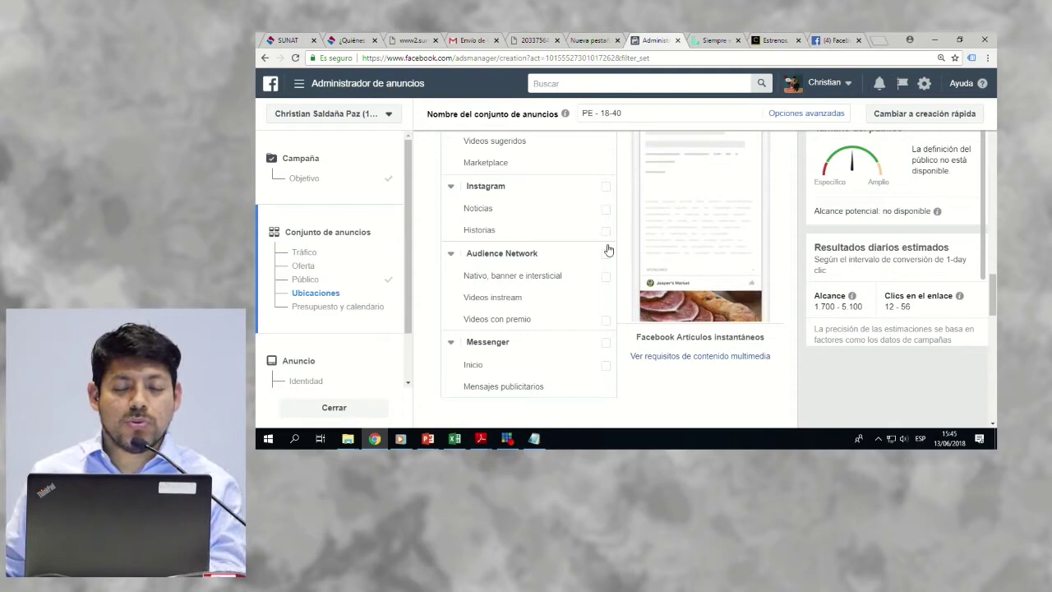
pyautogui.click(837, 41)
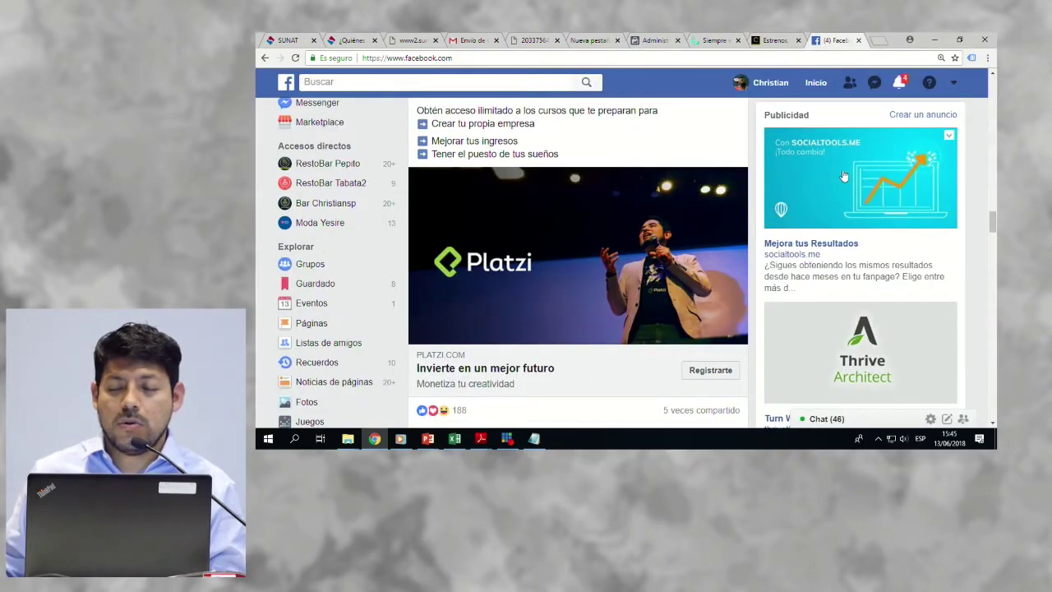
pyautogui.click(648, 39)
# Step: Try to set the ad set's daily budget to S/1,00
pyautogui.scroll(-5, 553, 242)
pyautogui.scroll(-3, 554, 241)
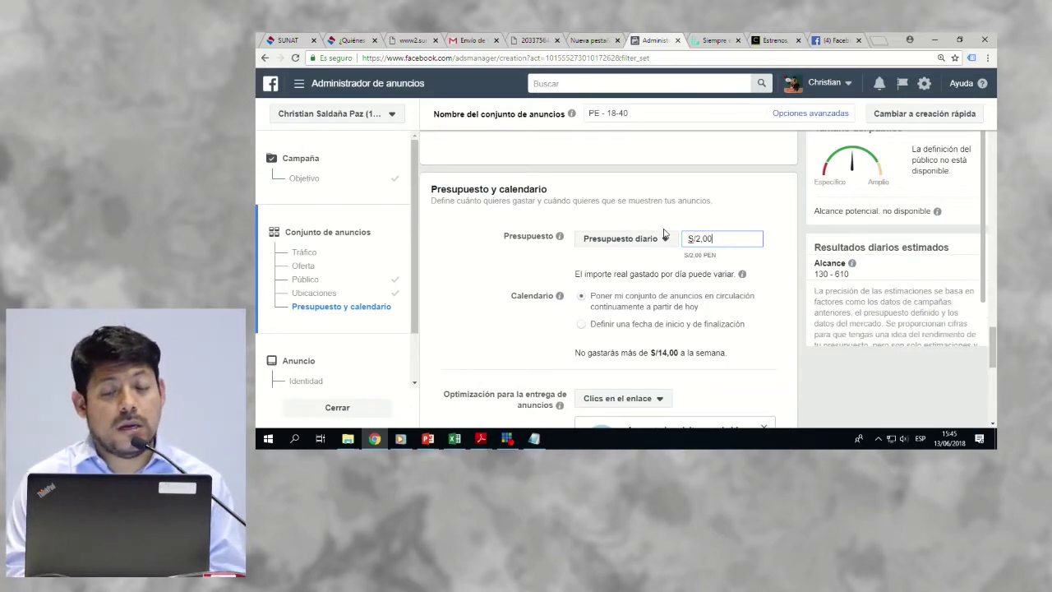
pyautogui.press('BackSpace')
pyautogui.press('BackSpace')
pyautogui.press('BackSpace')
pyautogui.press('BackSpace')
pyautogui.press('BackSpace')
pyautogui.write('1')
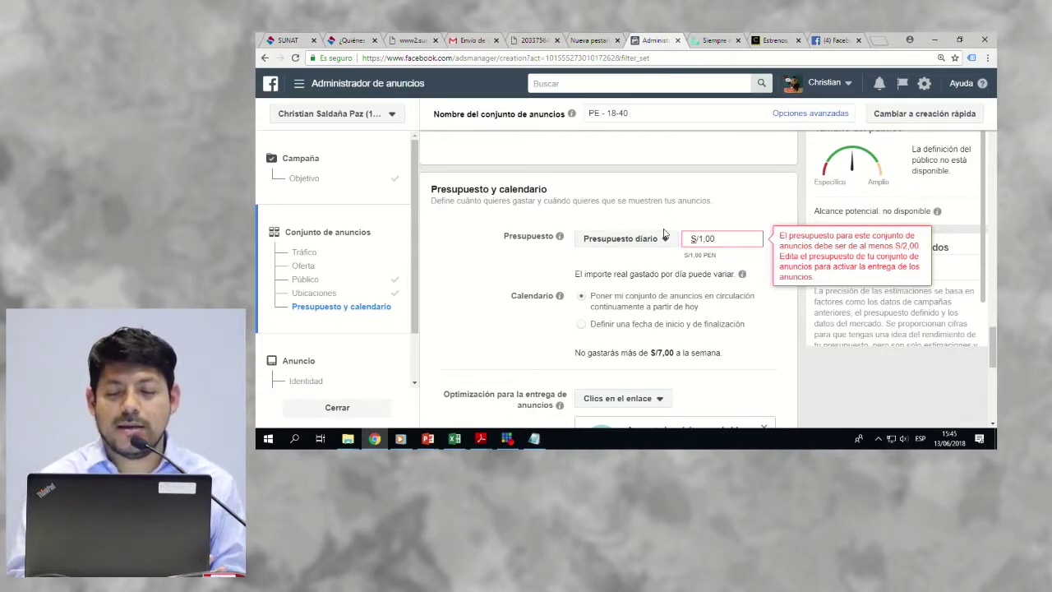
# Step: Set the ad set's daily budget to S/30,00
pyautogui.press('BackSpace')
pyautogui.press('BackSpace')
pyautogui.press('BackSpace')
pyautogui.press('BackSpace')
pyautogui.press('BackSpace')
pyautogui.press('BackSpace')
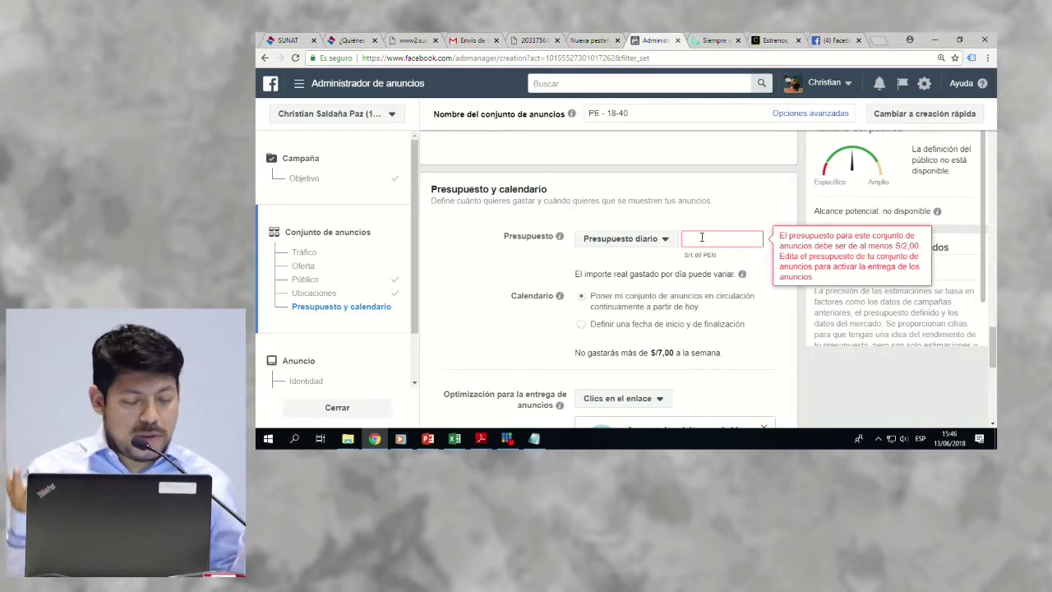
pyautogui.write('30')
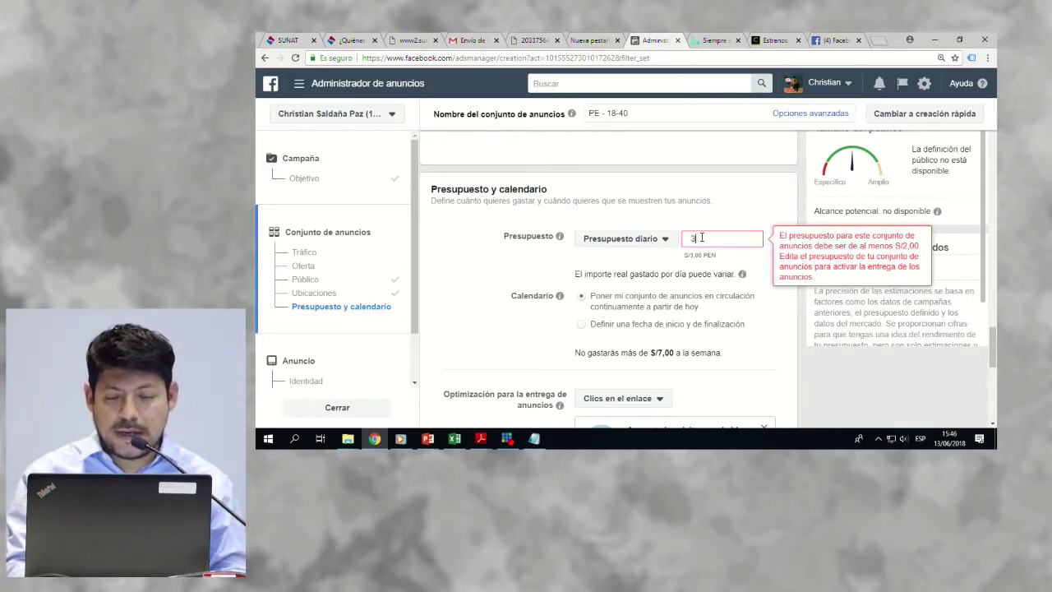
# Step: Define a start and end date for the ad set, running from 14/6/2018 to 21/6/2018
pyautogui.scroll(-2, 688, 264)
pyautogui.click(634, 215)
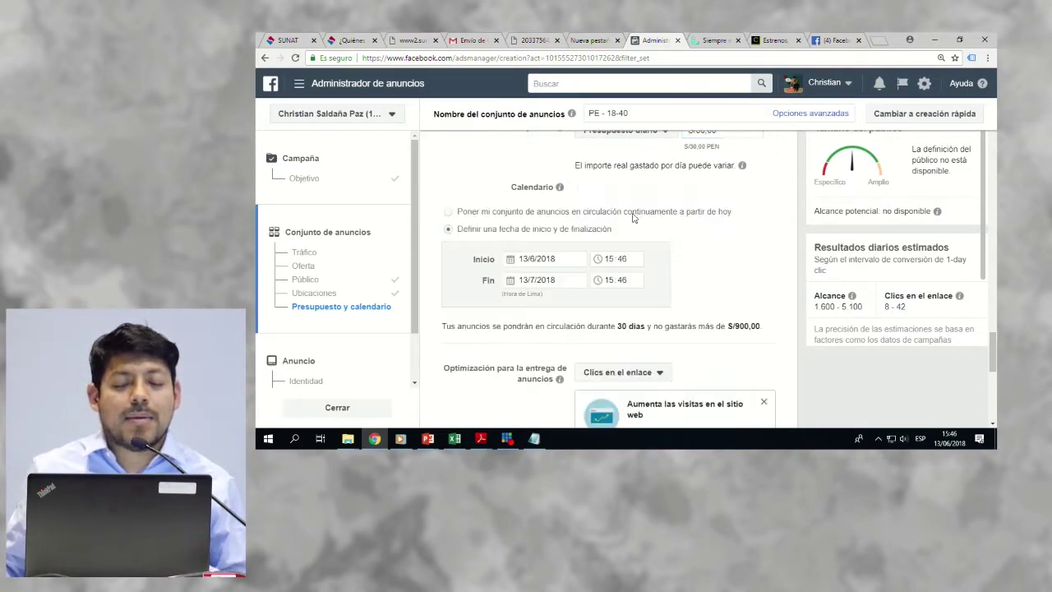
pyautogui.click(567, 260)
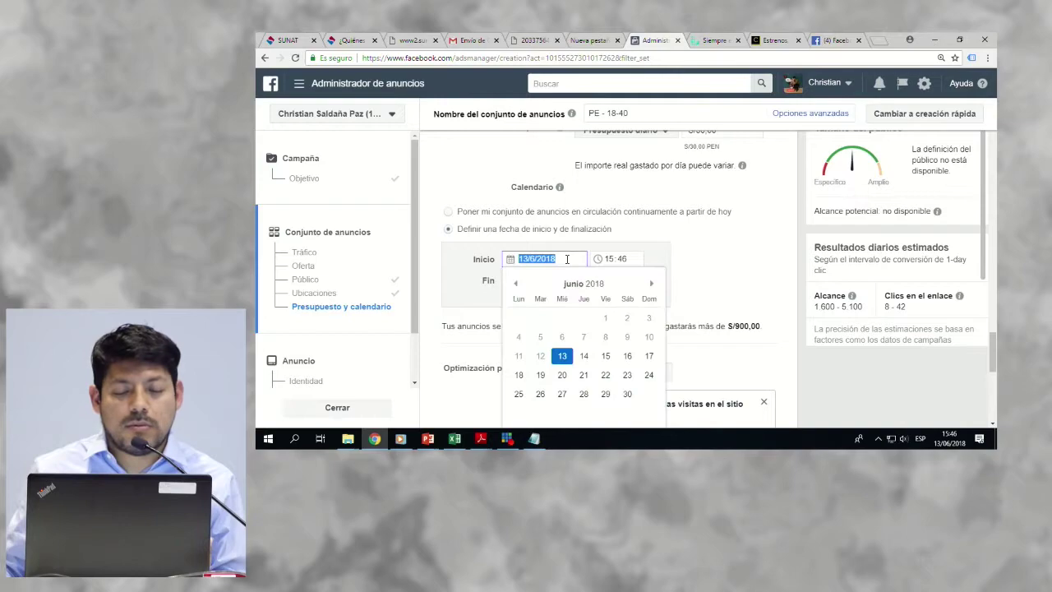
pyautogui.click(571, 298)
pyautogui.click(570, 281)
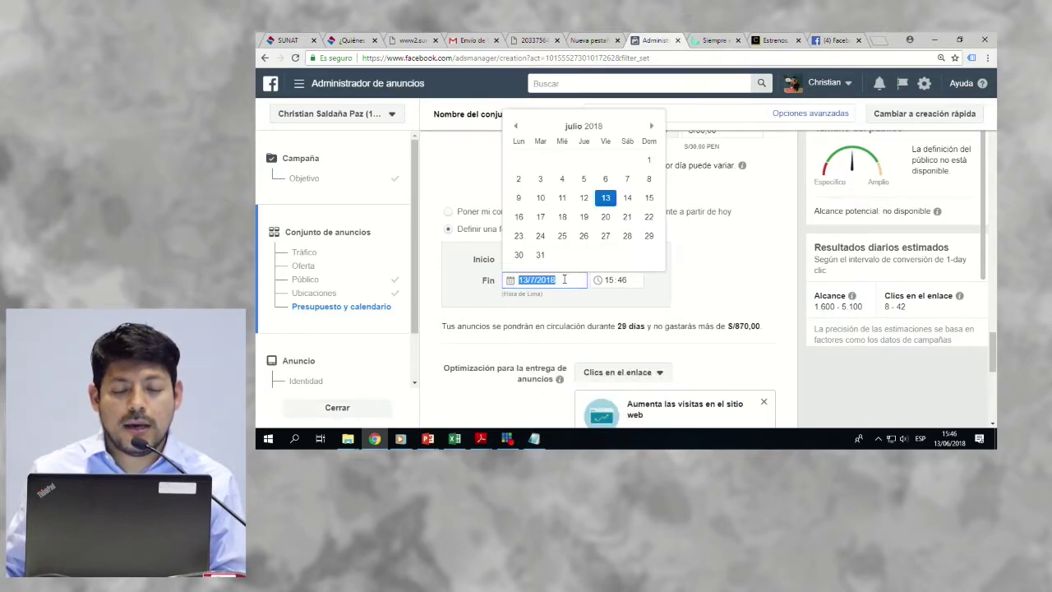
pyautogui.click(603, 219)
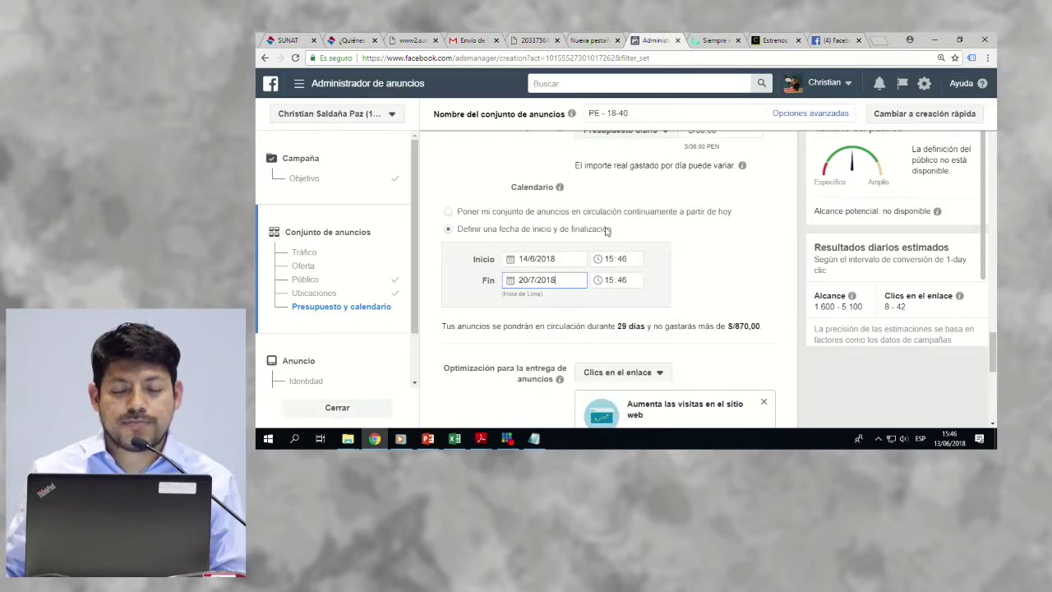
pyautogui.click(570, 279)
pyautogui.click(516, 130)
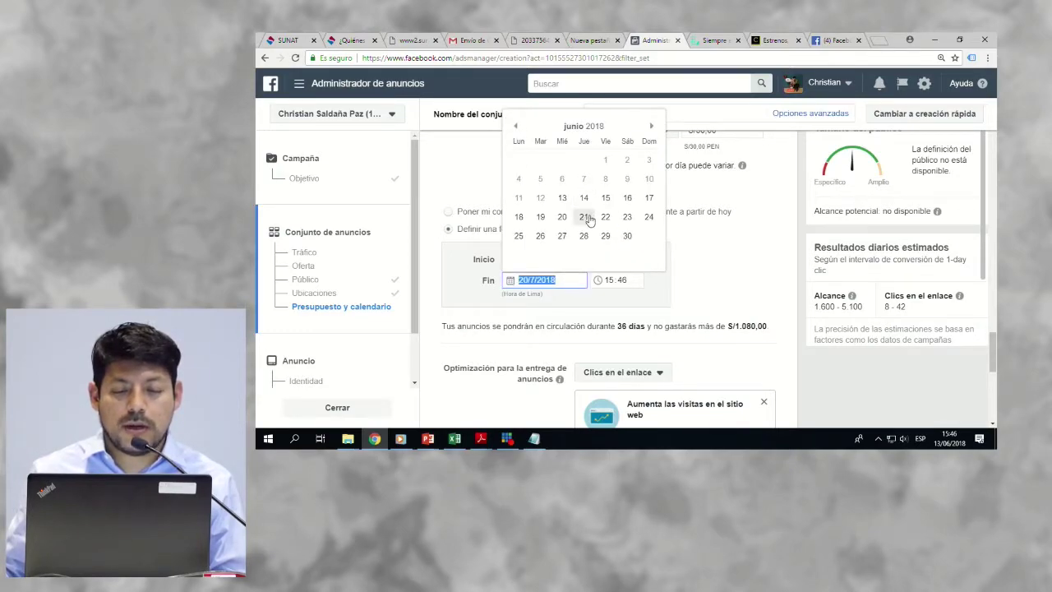
pyautogui.click(583, 216)
pyautogui.click(681, 259)
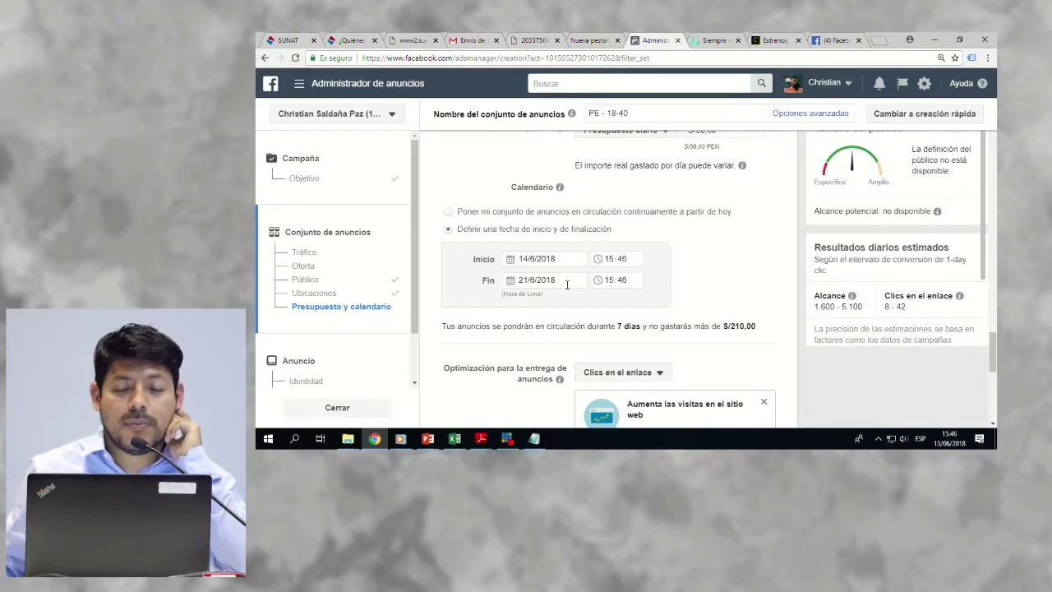
# Step: Examine the ad set's maximum spend, delivery optimization, bid strategy and ad scheduling options
pyautogui.scroll(2, 625, 283)
pyautogui.scroll(-5, 714, 232)
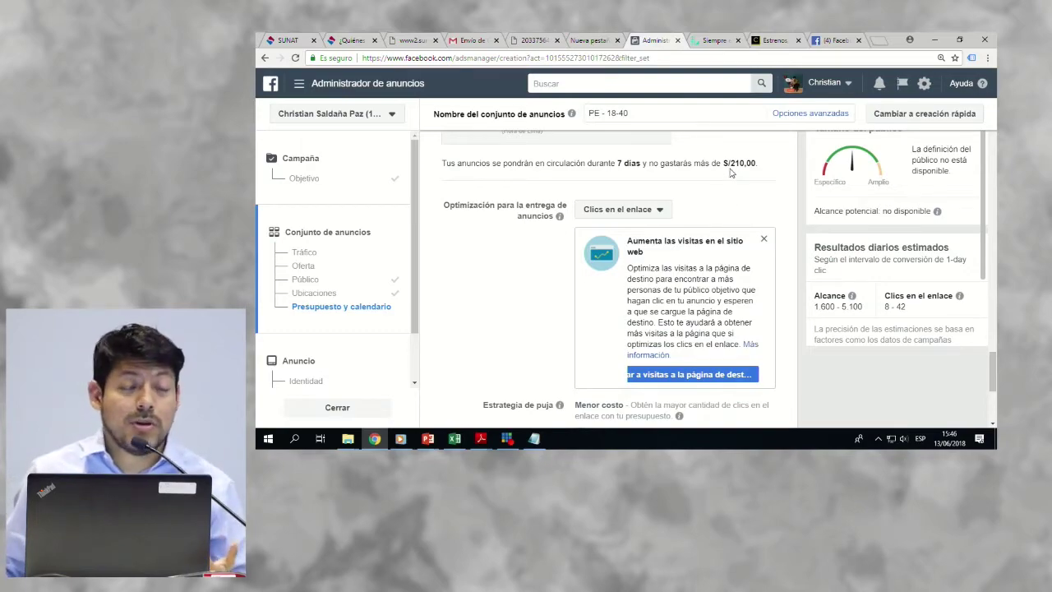
pyautogui.scroll(2, 714, 193)
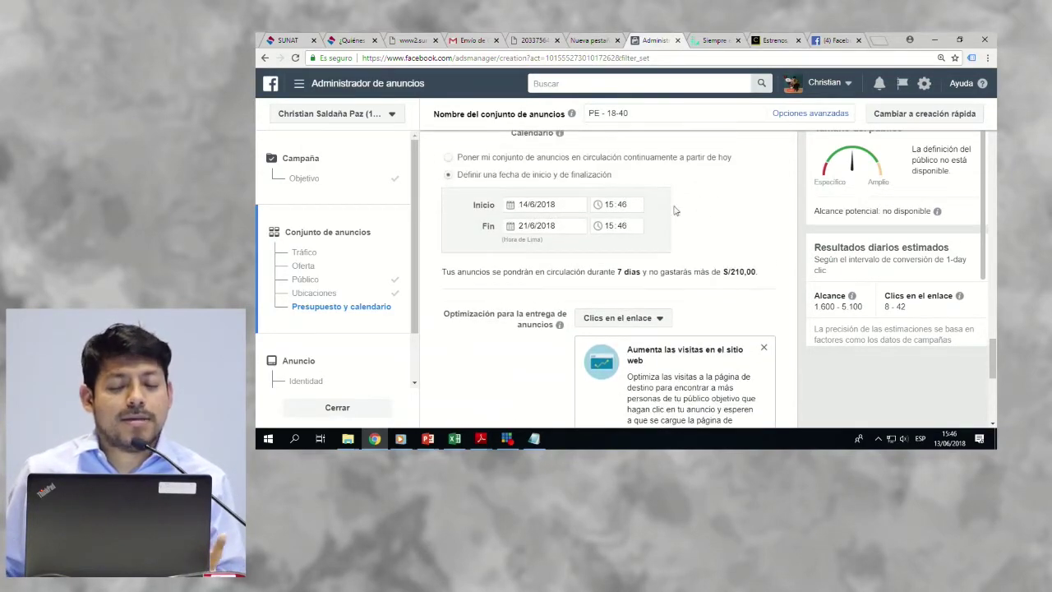
pyautogui.scroll(2, 620, 215)
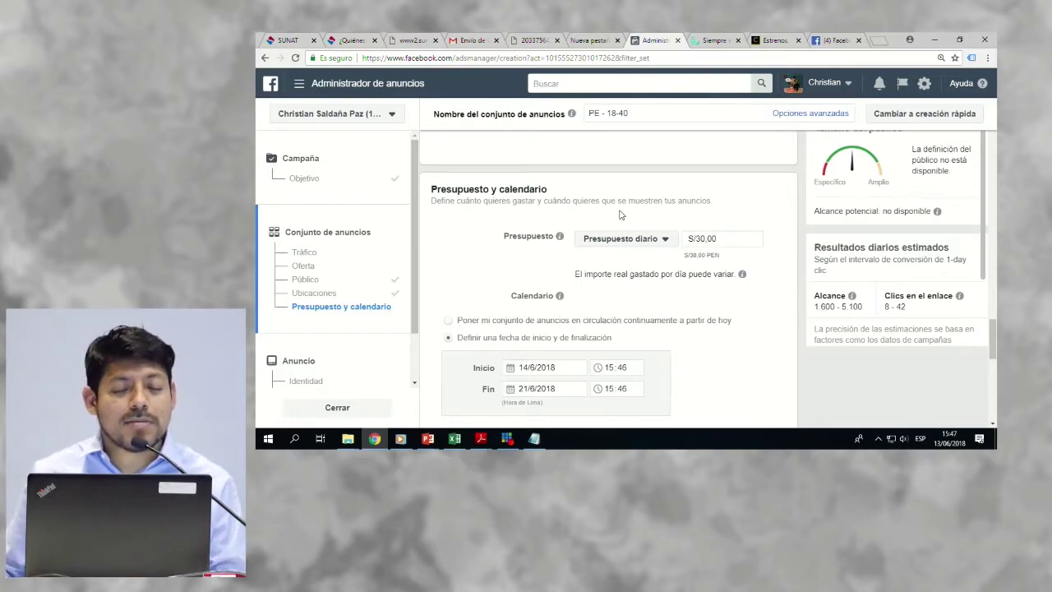
pyautogui.scroll(-5, 621, 215)
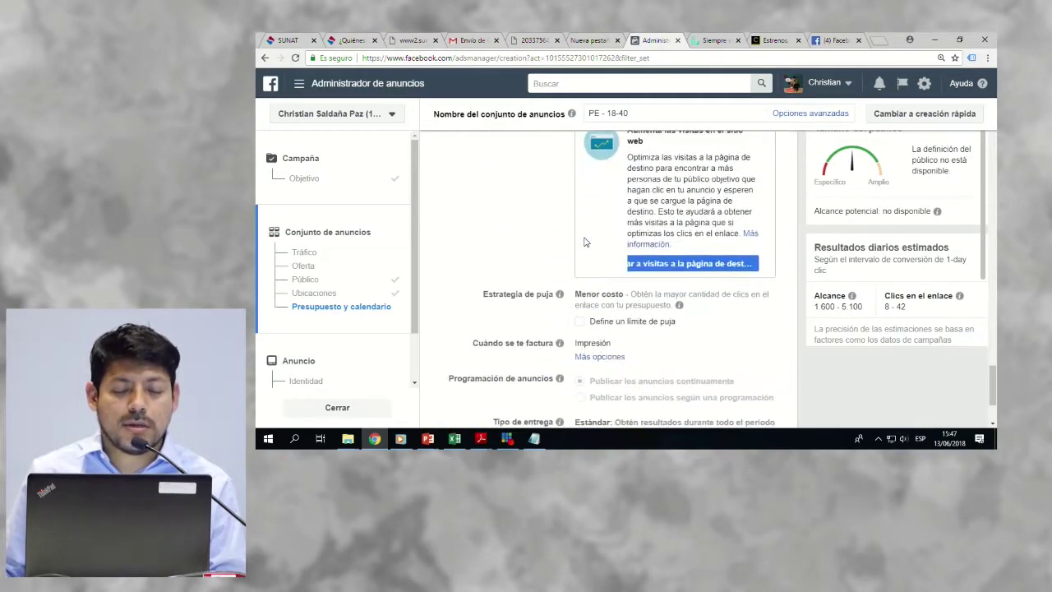
pyautogui.scroll(-2, 585, 242)
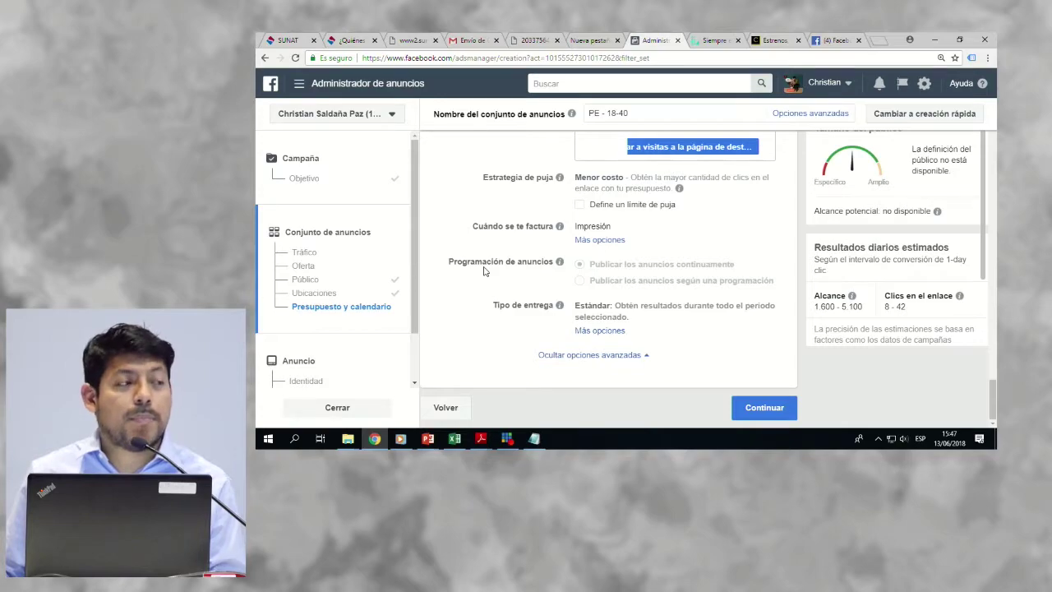
pyautogui.doubleClick(606, 284)
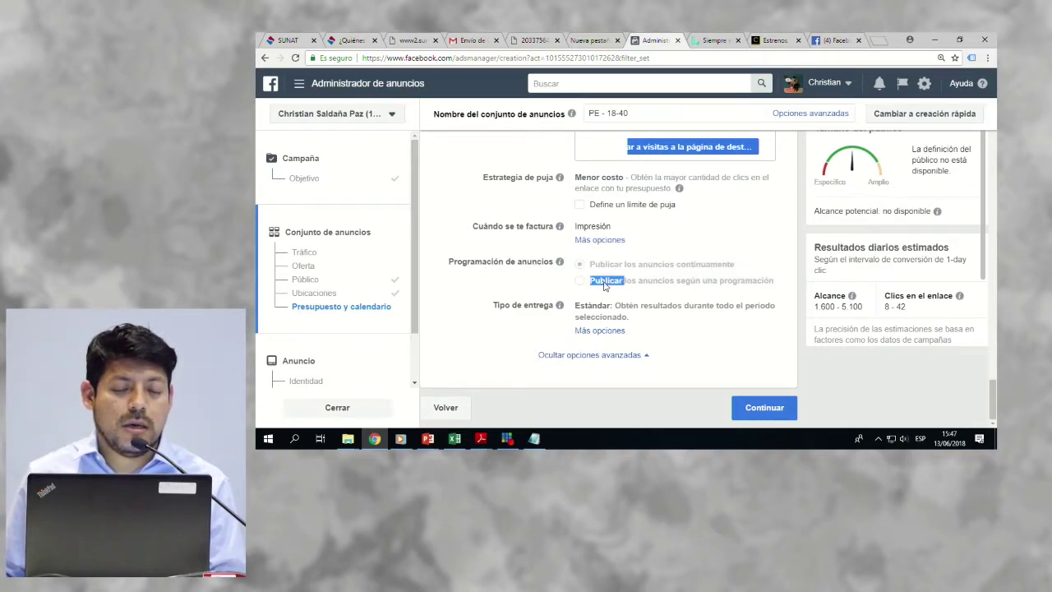
pyautogui.tripleClick(606, 284)
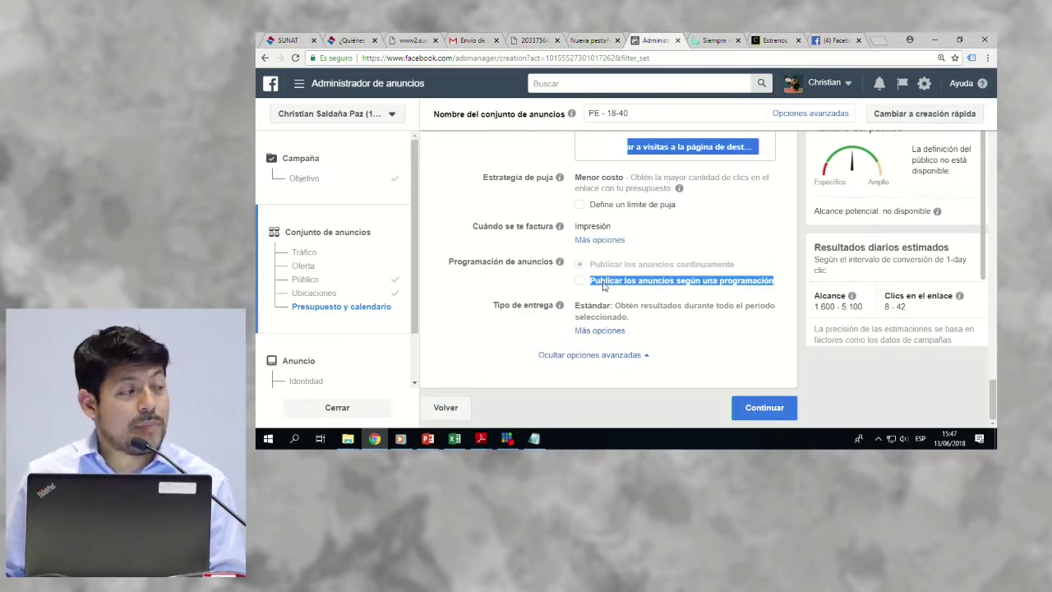
pyautogui.tripleClick(605, 283)
pyautogui.click(604, 284)
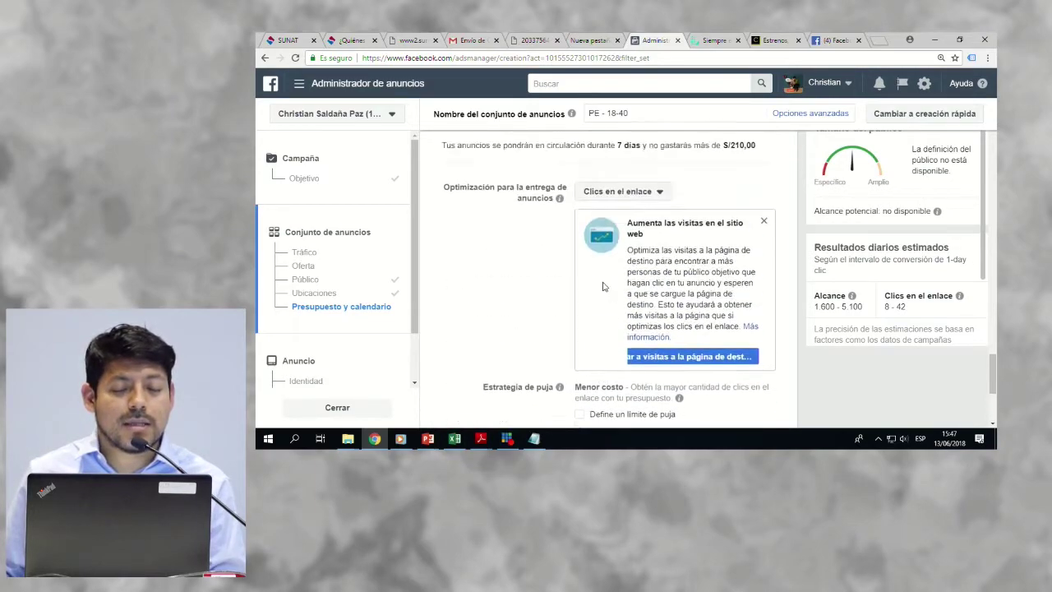
# Step: Switch the budget type to "Presupuesto del conjunto de anuncios" and set it to S/210,00
pyautogui.scroll(3, 602, 286)
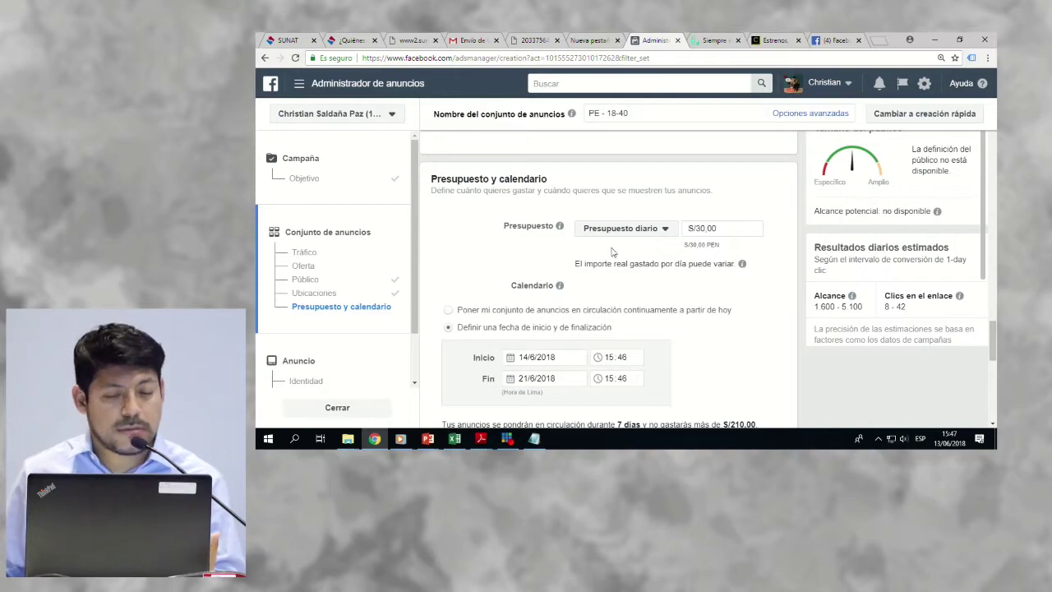
pyautogui.click(616, 229)
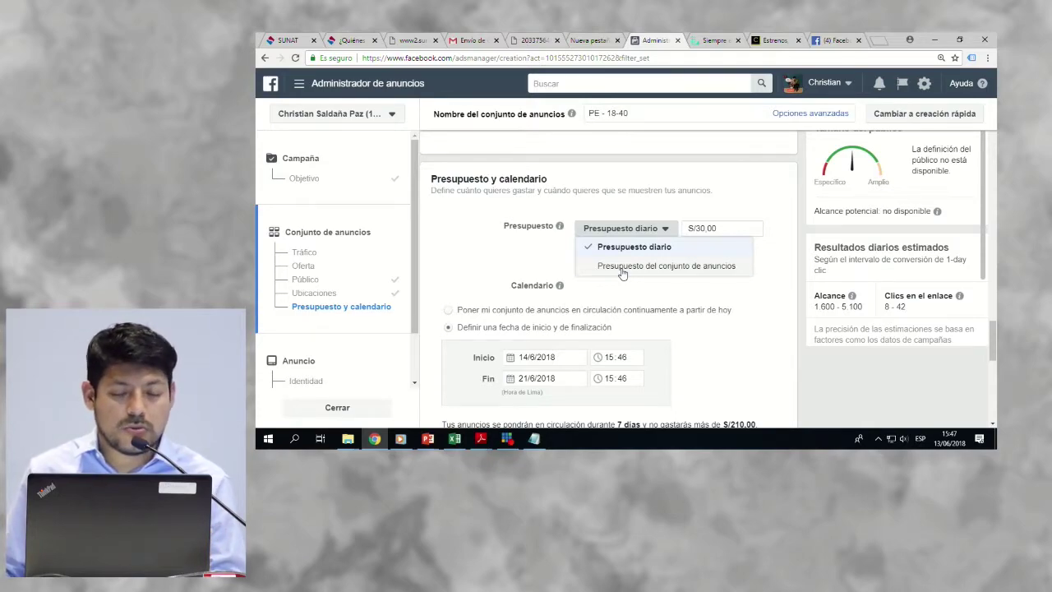
pyautogui.click(621, 268)
pyautogui.click(617, 245)
pyautogui.hotkey('ctrl', 'a')
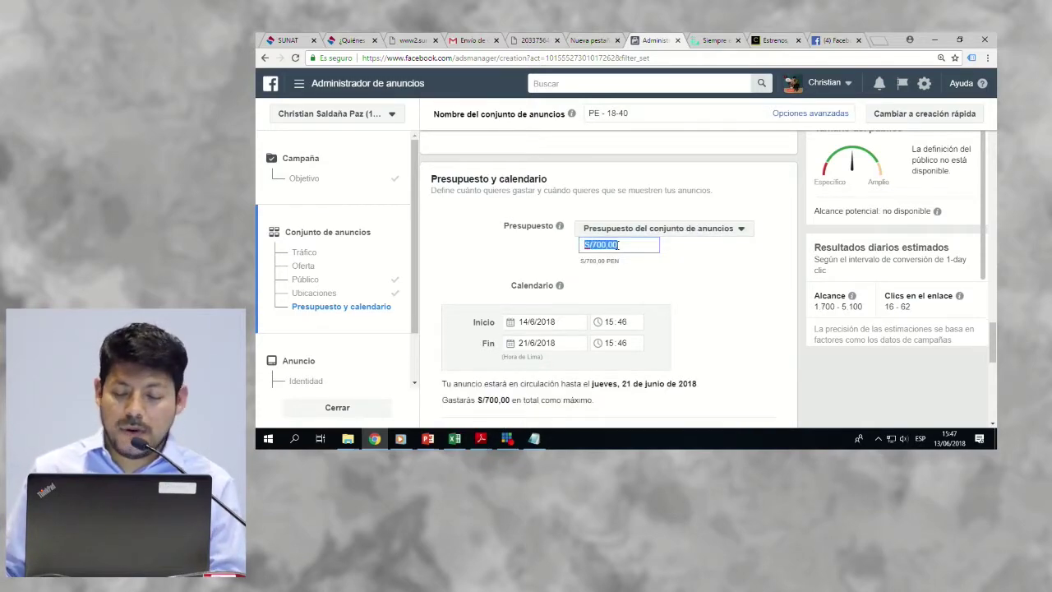
pyautogui.write('210')
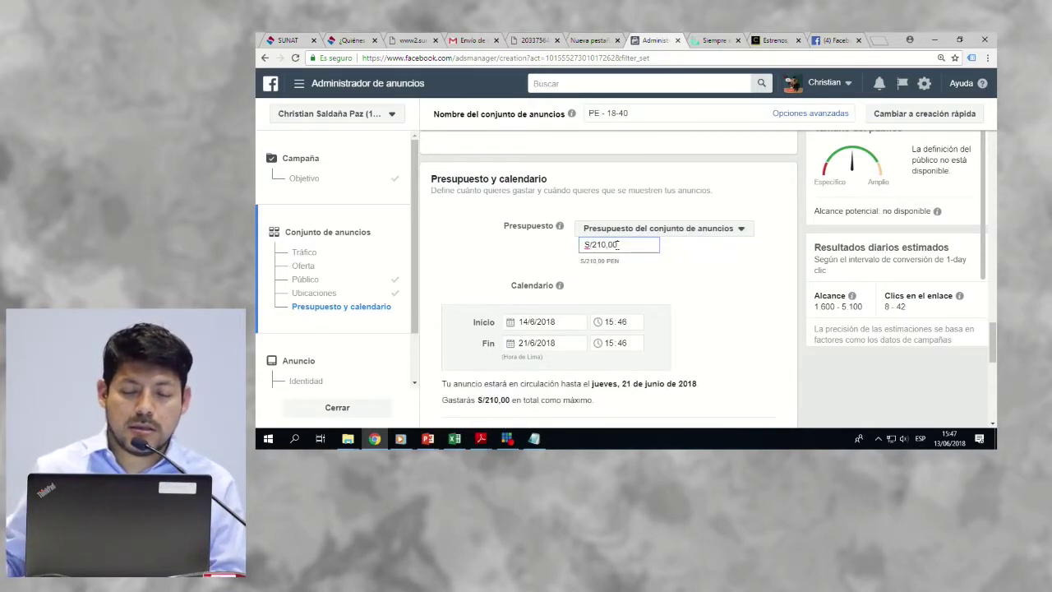
# Step: Choose to publish the ads on a schedule and mark 8:00 to 20:00 from Monday to Friday
pyautogui.scroll(-5, 633, 284)
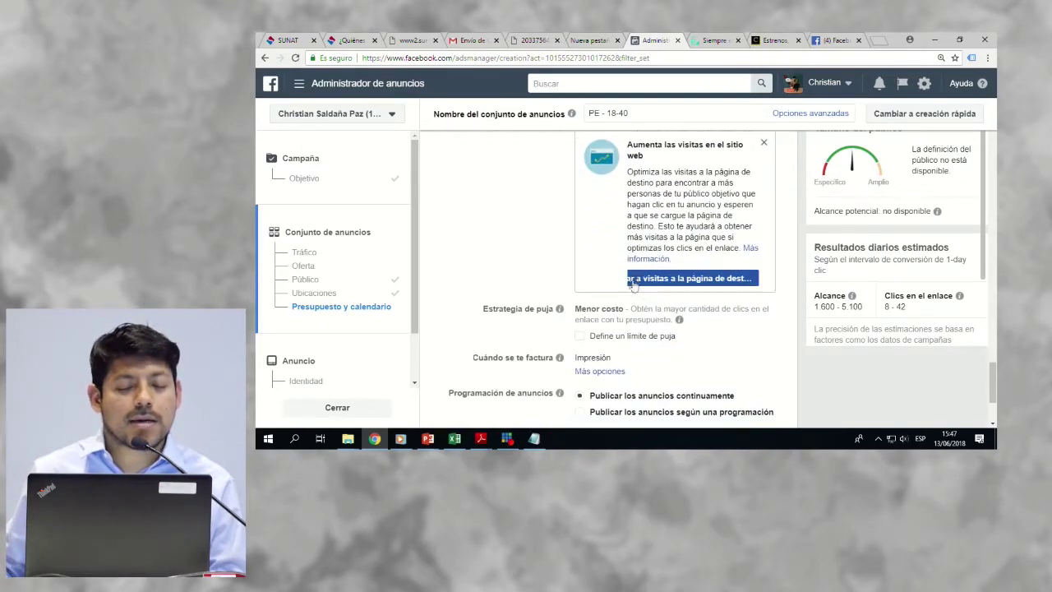
pyautogui.click(609, 281)
pyautogui.scroll(-5, 608, 291)
pyautogui.scroll(2, 606, 268)
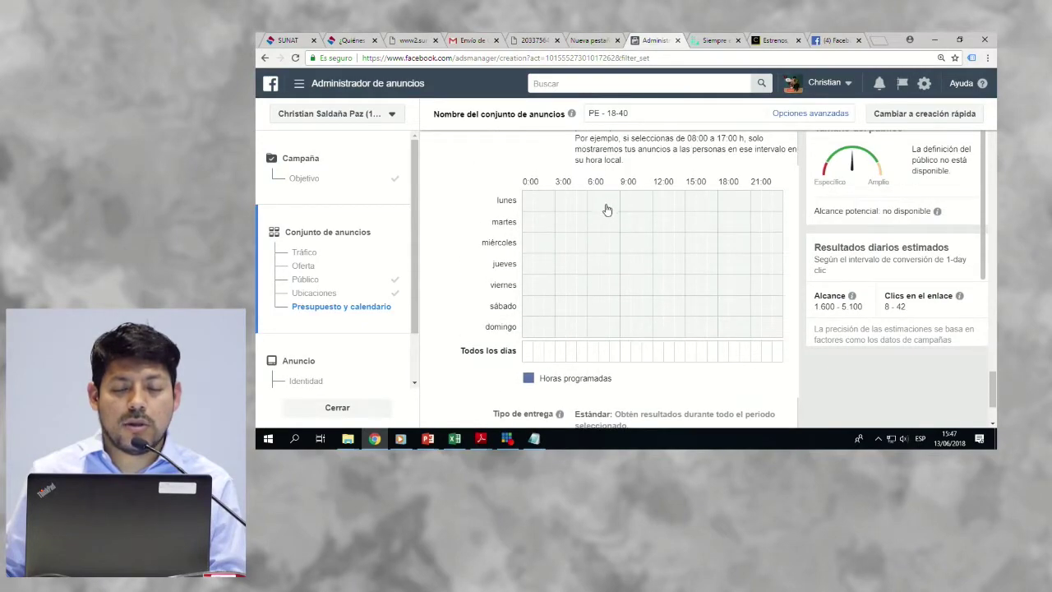
pyautogui.moveTo(618, 205); pyautogui.dragTo(733, 293)
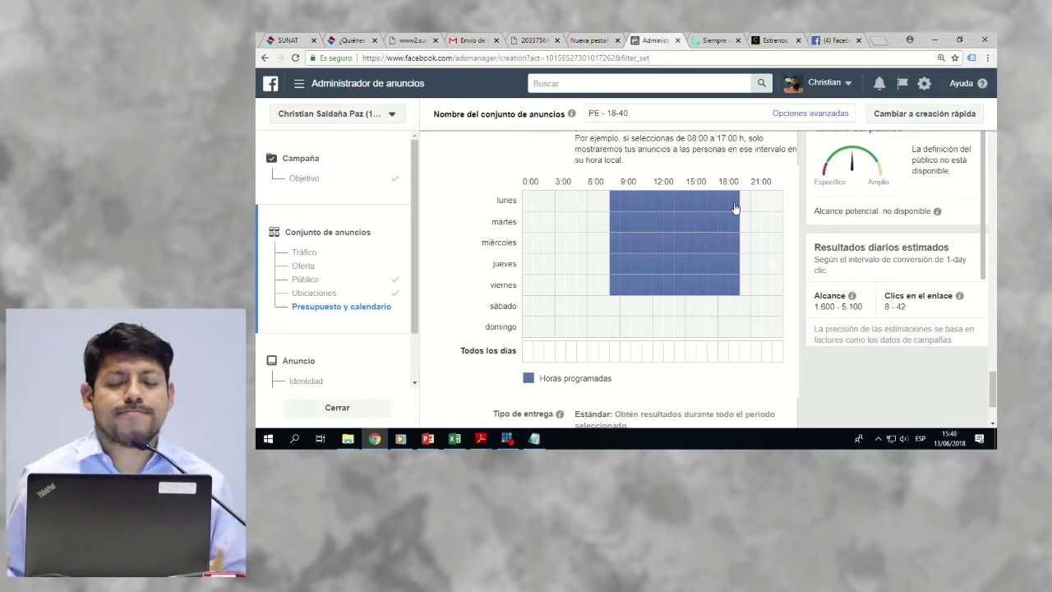
# Step: Review the ad set's total budget, start and end dates, bid strategy and weekly ad schedule
pyautogui.scroll(5, 658, 231)
pyautogui.scroll(10, 594, 247)
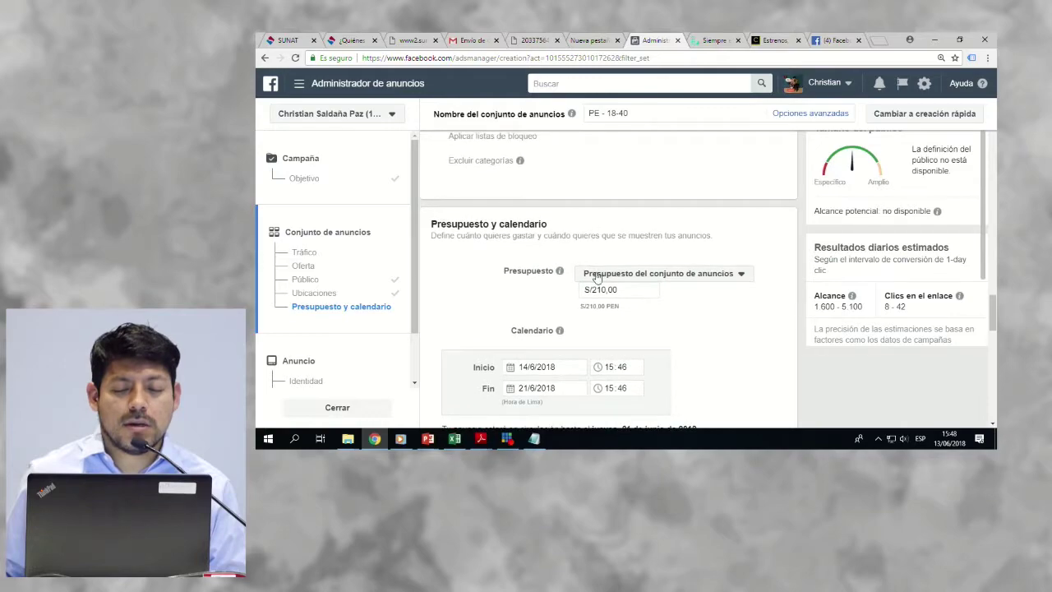
pyautogui.scroll(-2, 597, 278)
pyautogui.doubleClick(608, 183)
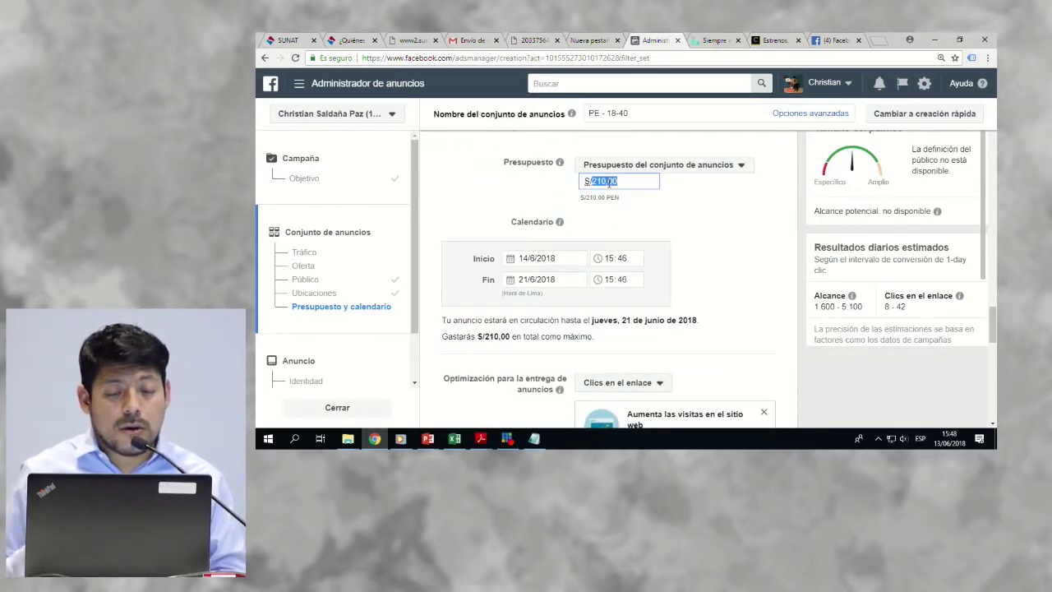
pyautogui.scroll(-6, 608, 182)
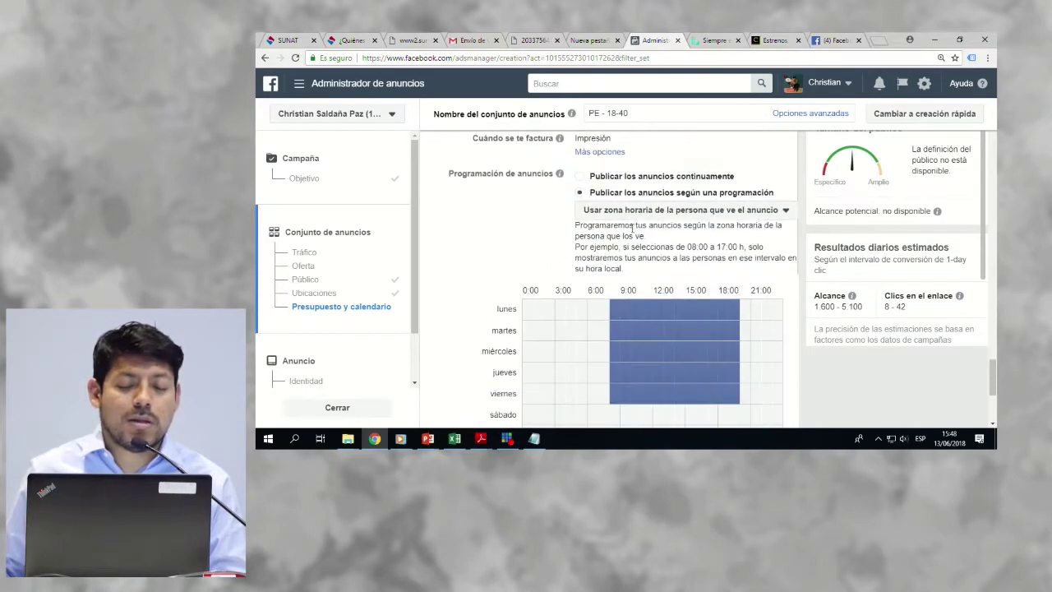
pyautogui.scroll(5, 652, 251)
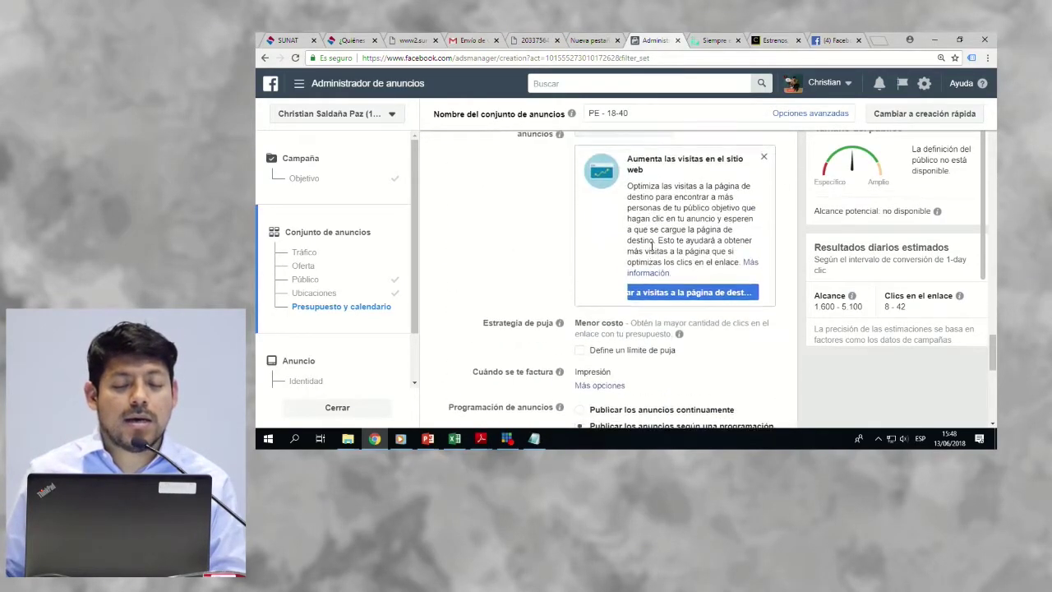
pyautogui.scroll(2, 653, 251)
pyautogui.scroll(-2, 596, 291)
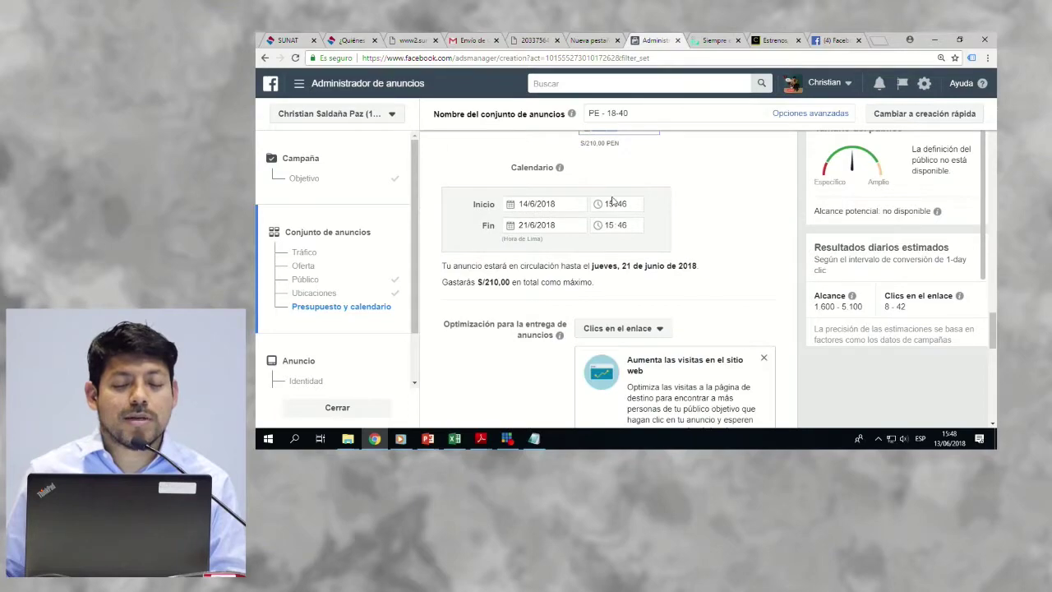
pyautogui.scroll(1, 613, 203)
pyautogui.click(623, 236)
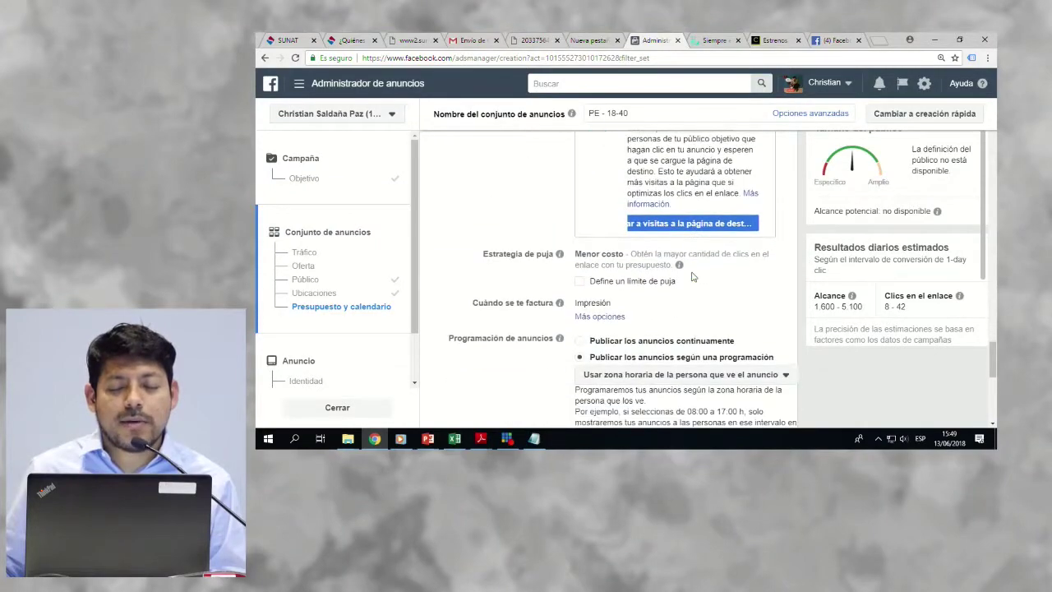
# Step: Finish the ad set's budget and schedule section and continue to the ad creation stage
pyautogui.scroll(-5, 693, 277)
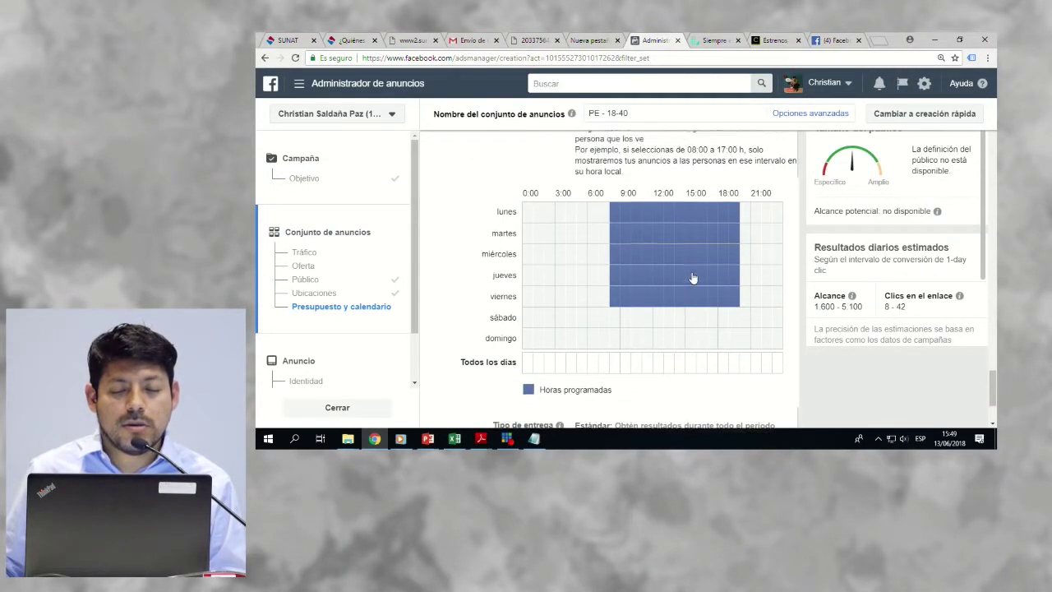
pyautogui.scroll(2, 693, 277)
pyautogui.scroll(-2, 693, 277)
pyautogui.scroll(-1, 693, 279)
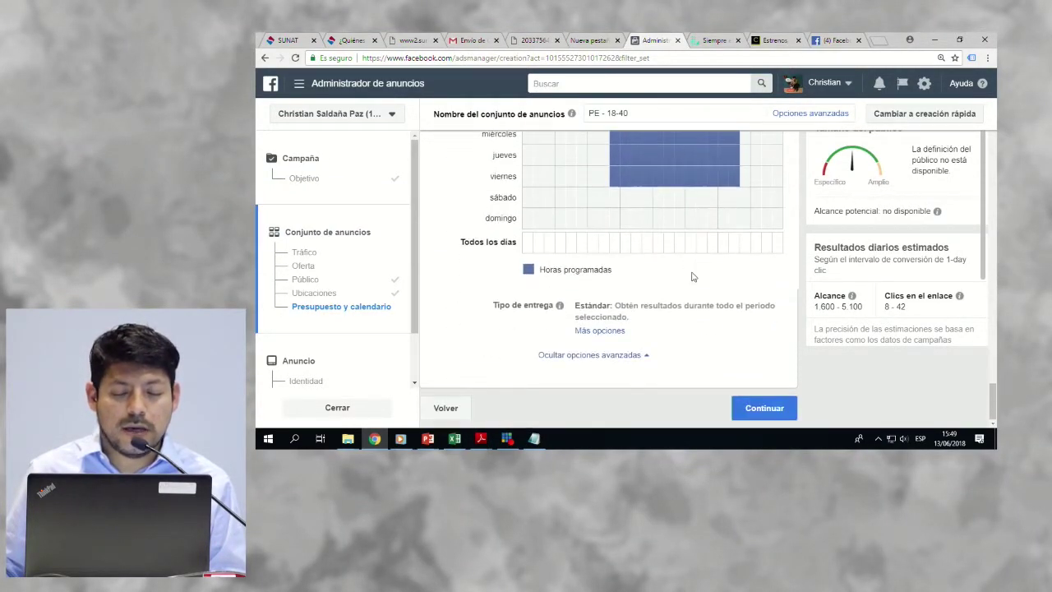
pyautogui.click(751, 411)
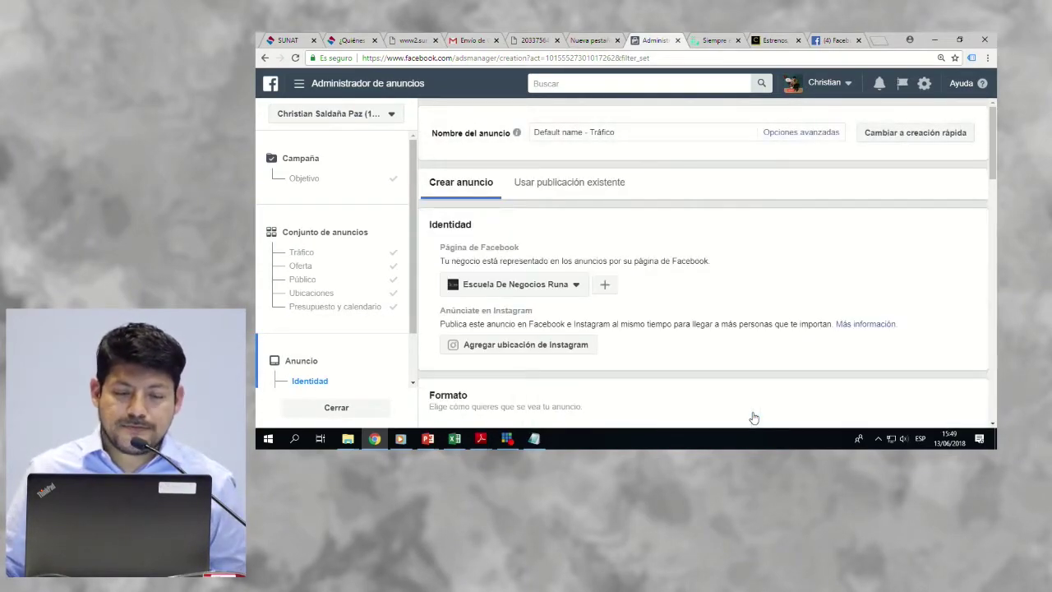
# Step: Examine the ad's Facebook page identity, the available formats, the full-screen experience option and the recommended image specifications
pyautogui.scroll(-1, 608, 263)
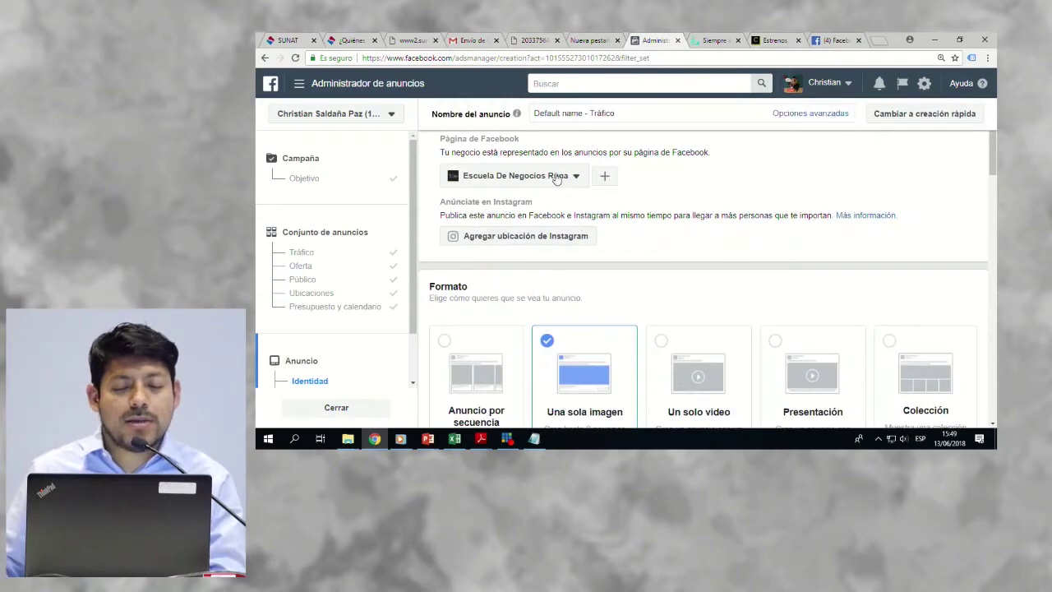
pyautogui.scroll(-1, 578, 228)
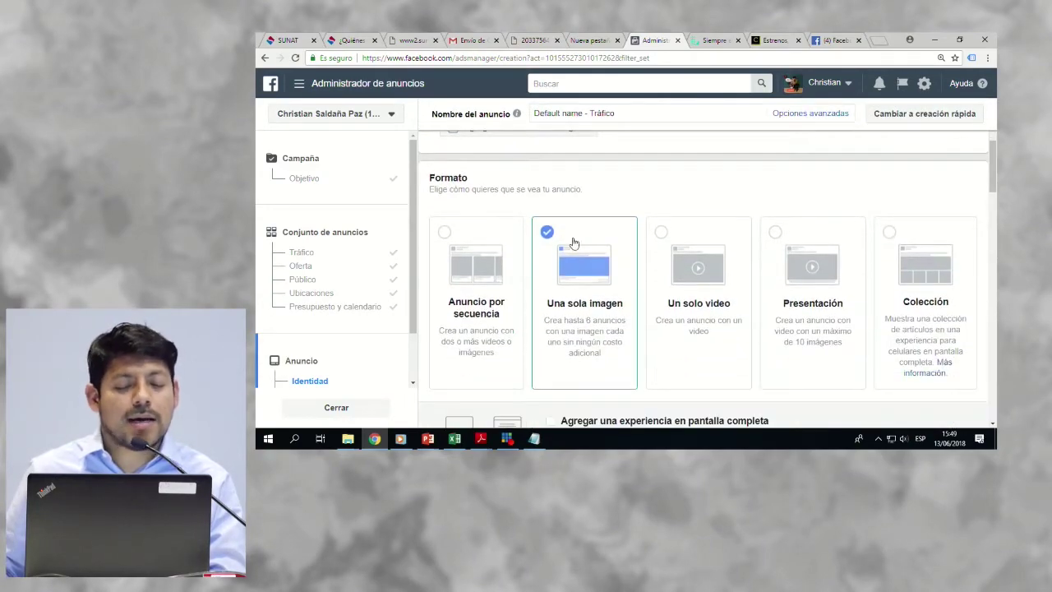
pyautogui.scroll(-1, 583, 294)
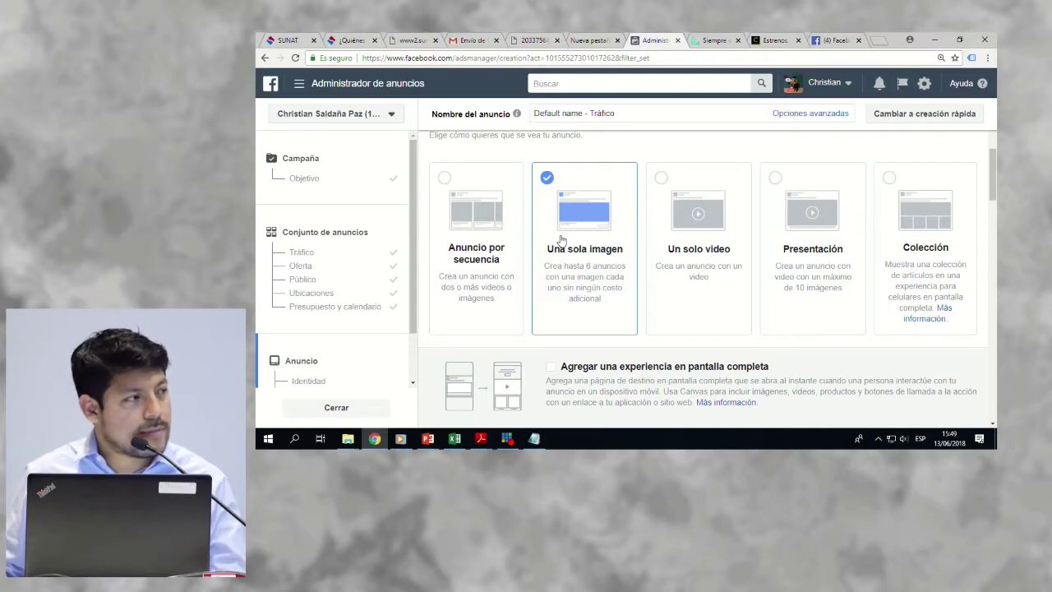
pyautogui.scroll(-1, 561, 238)
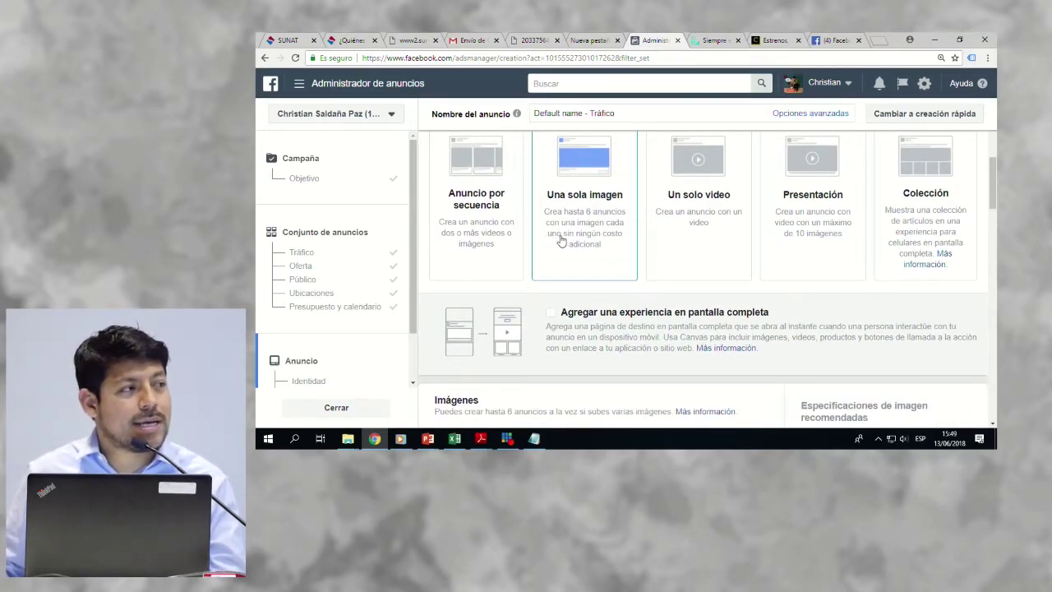
pyautogui.scroll(-2, 561, 239)
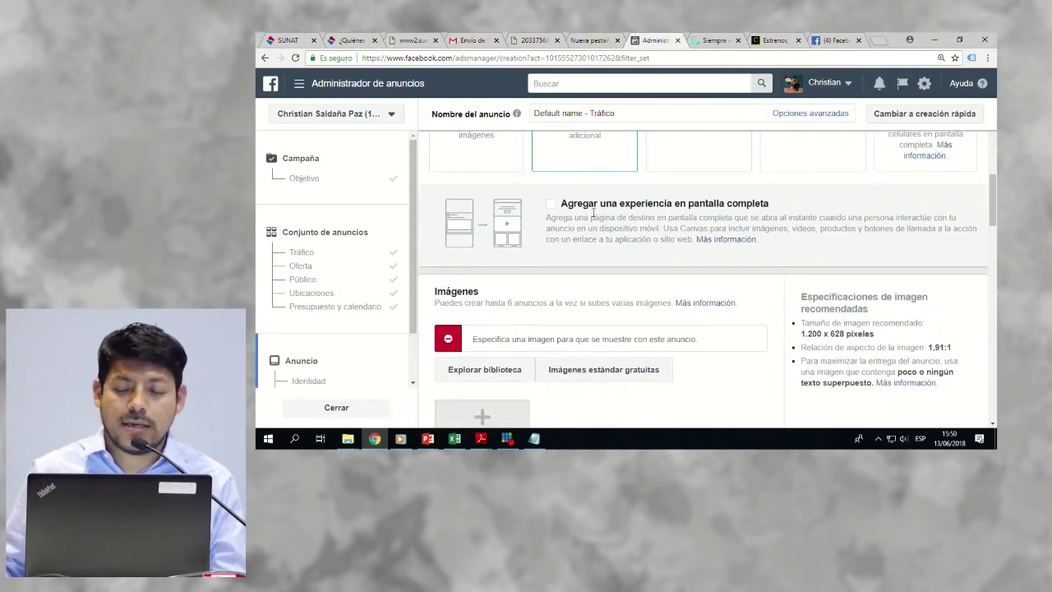
pyautogui.tripleClick(824, 334)
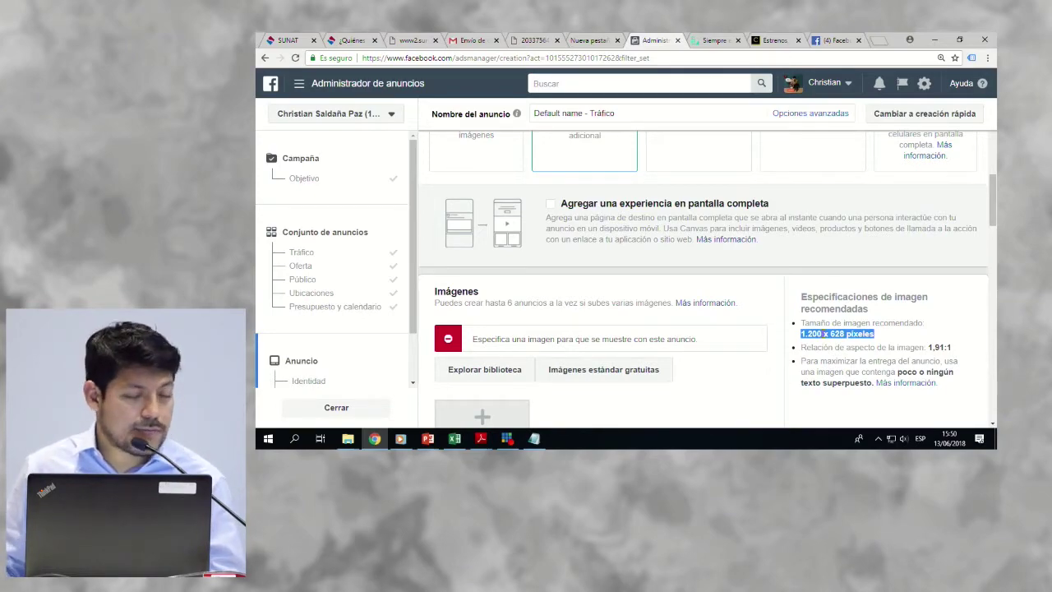
pyautogui.scroll(1, 822, 333)
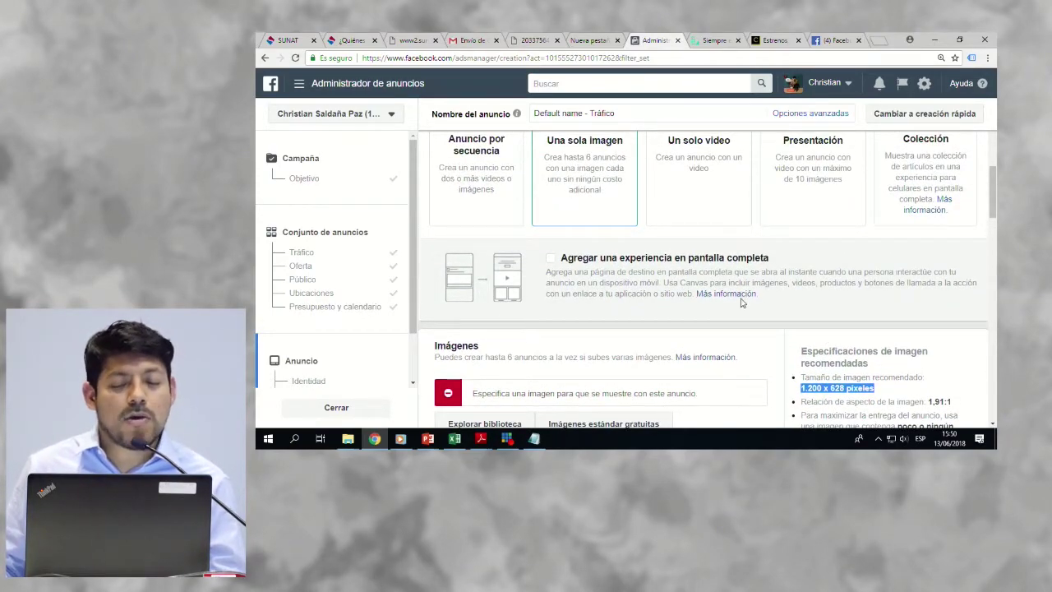
pyautogui.scroll(2, 742, 303)
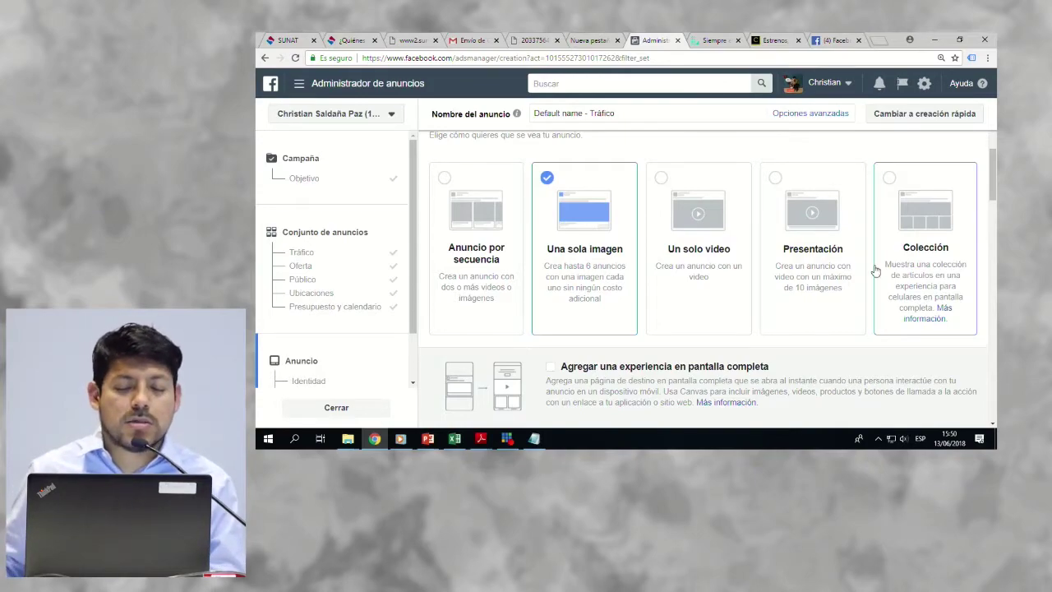
pyautogui.scroll(-2, 587, 234)
pyautogui.scroll(-2, 587, 233)
pyautogui.scroll(1, 587, 231)
pyautogui.scroll(-2, 587, 230)
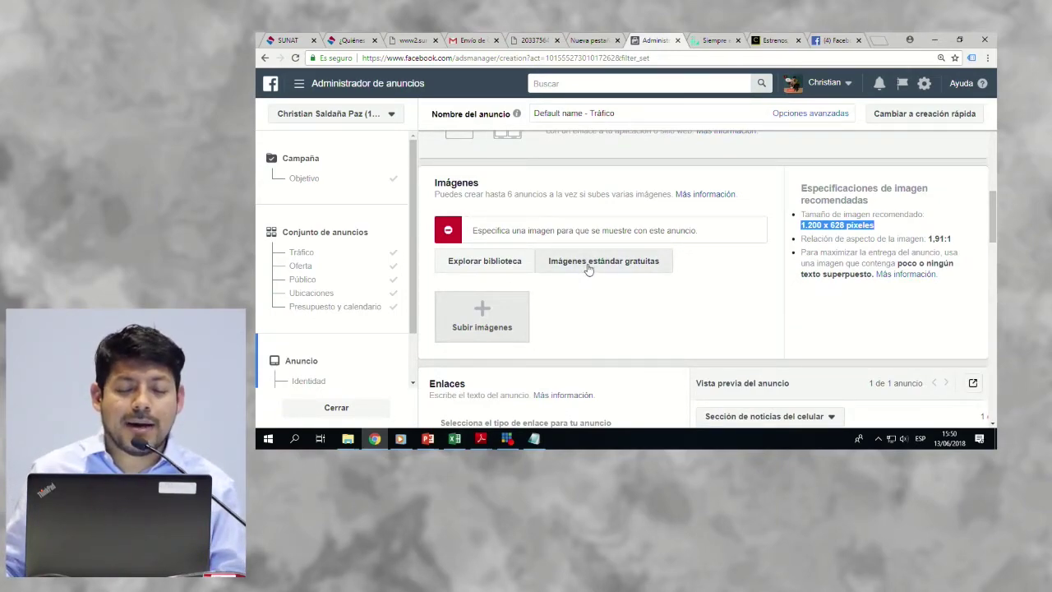
# Step: Search the free stock images for "maca" and add the bowl of maca roots and the wooden scoop of powder to the ad
pyautogui.click(589, 263)
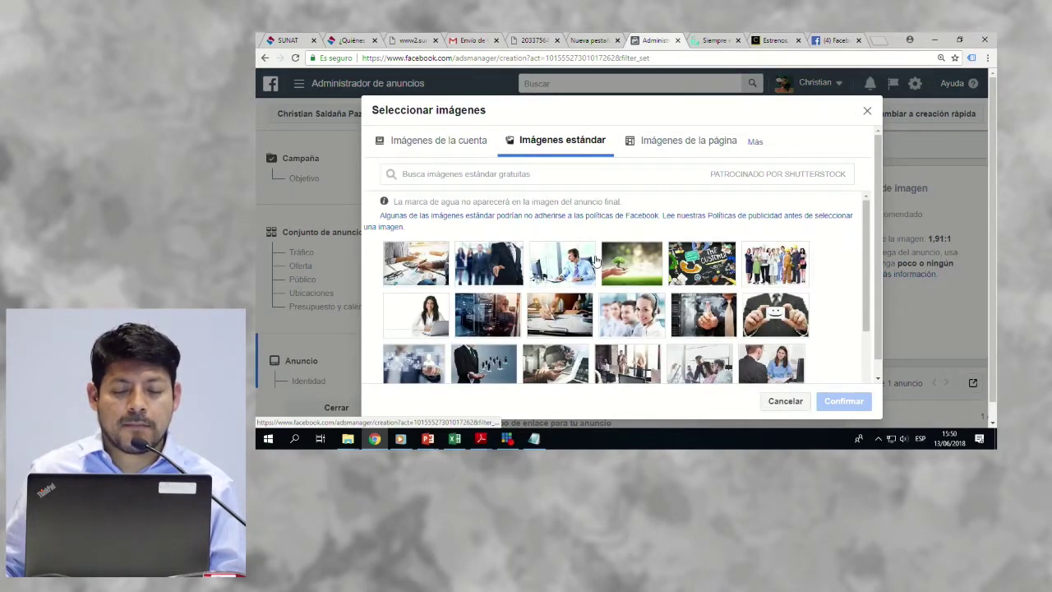
pyautogui.click(620, 174)
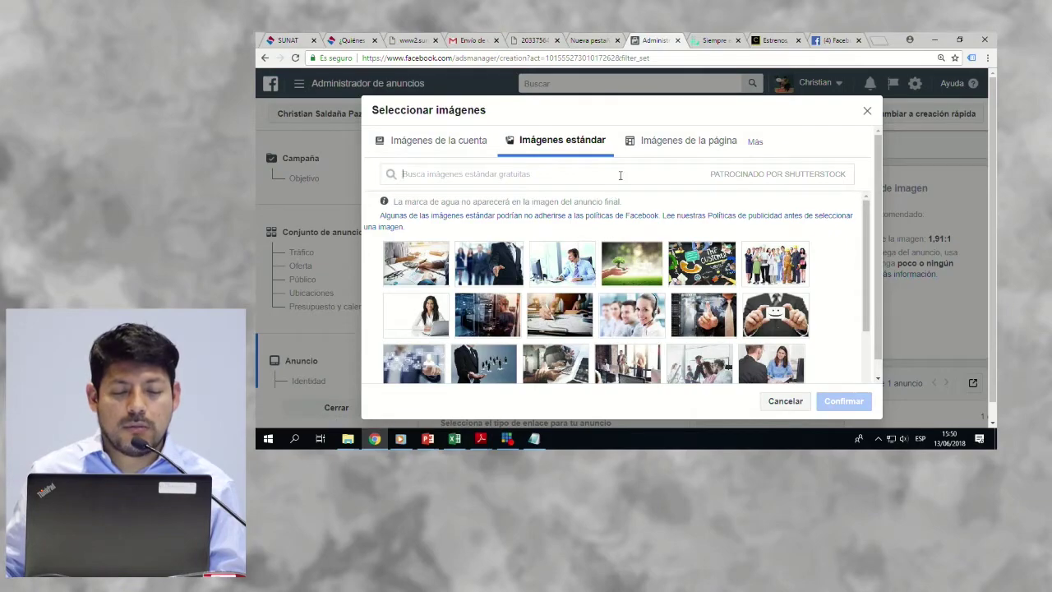
pyautogui.write('maca')
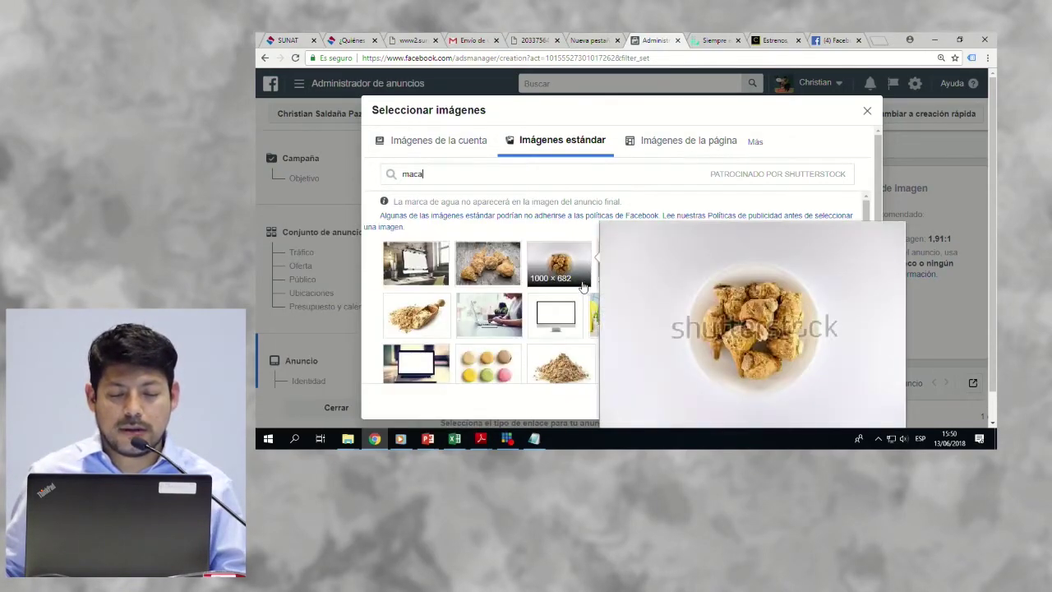
pyautogui.scroll(-1, 578, 251)
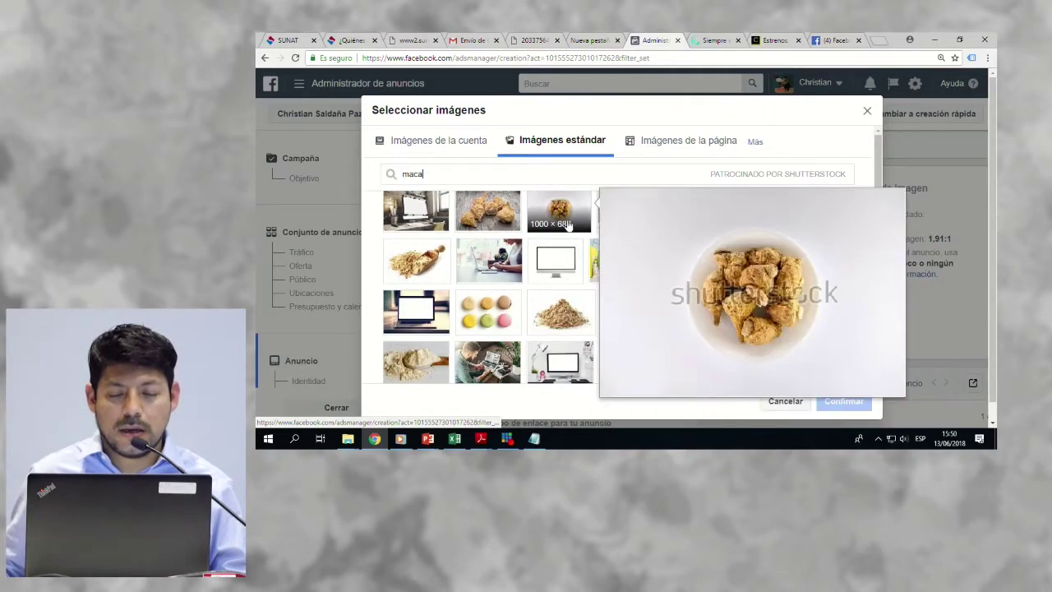
pyautogui.click(578, 204)
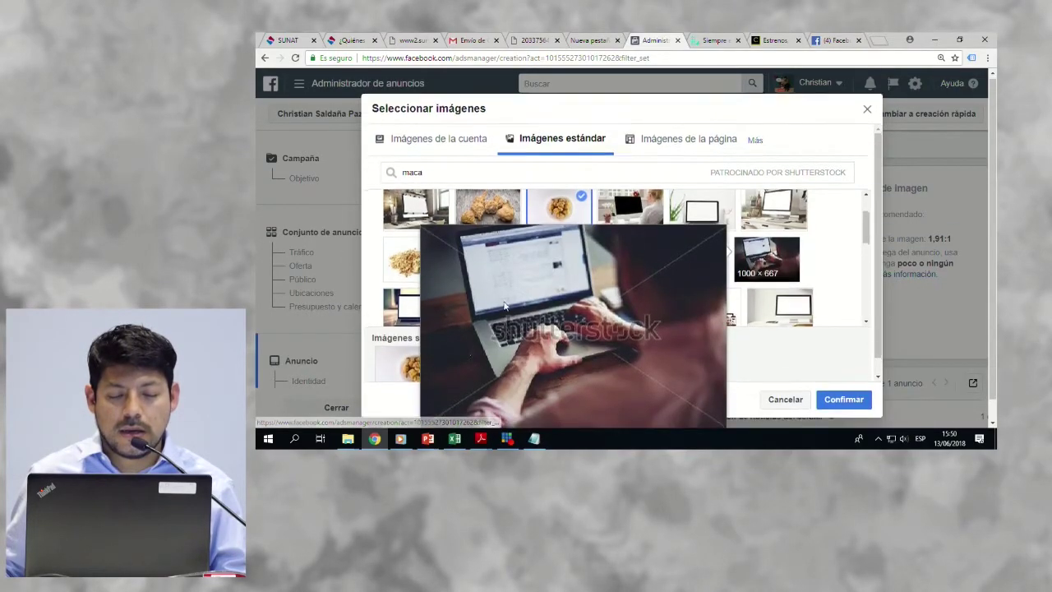
pyautogui.click(409, 257)
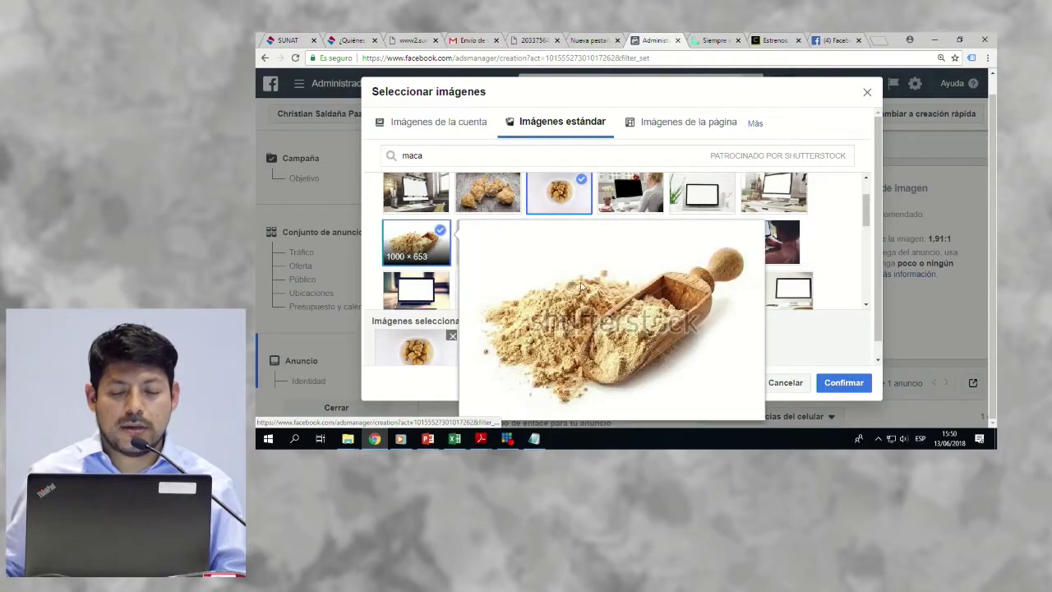
pyautogui.click(842, 389)
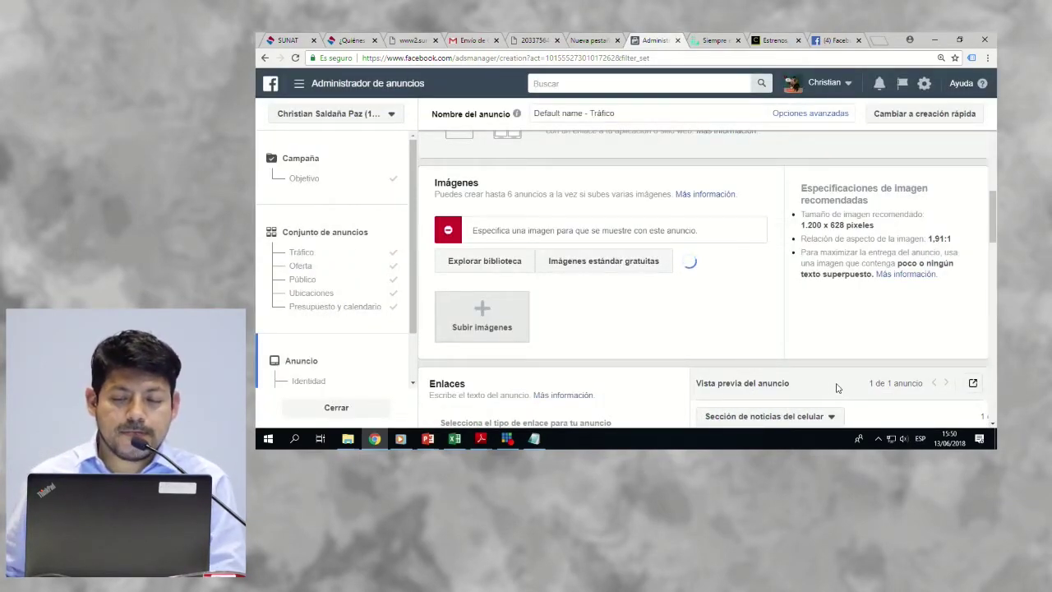
# Step: Preview the first ad in the "Sección de noticias de la computadora" placement
pyautogui.scroll(-3, 819, 299)
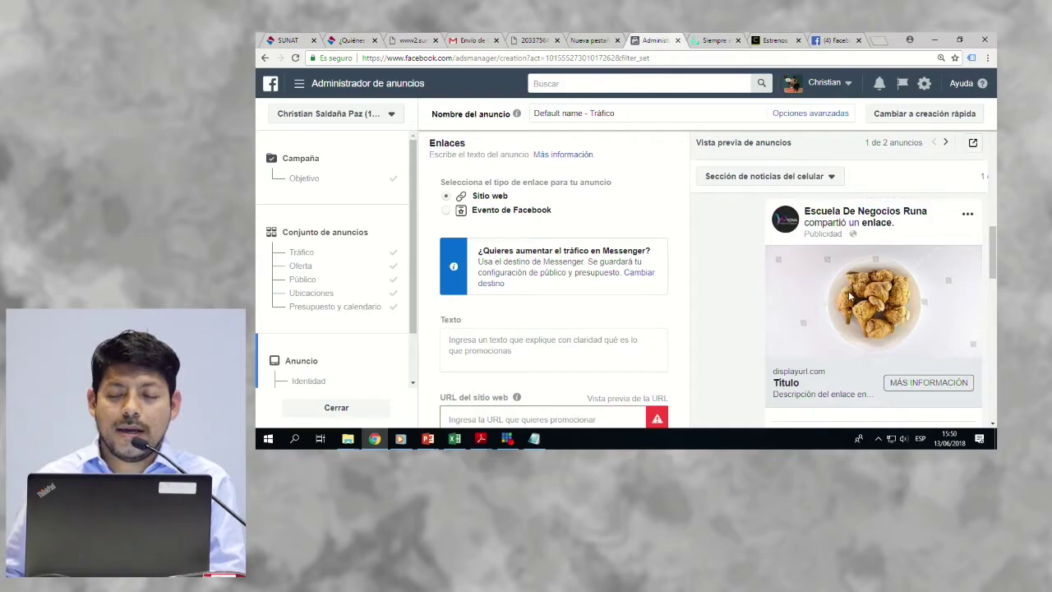
pyautogui.scroll(-1, 849, 296)
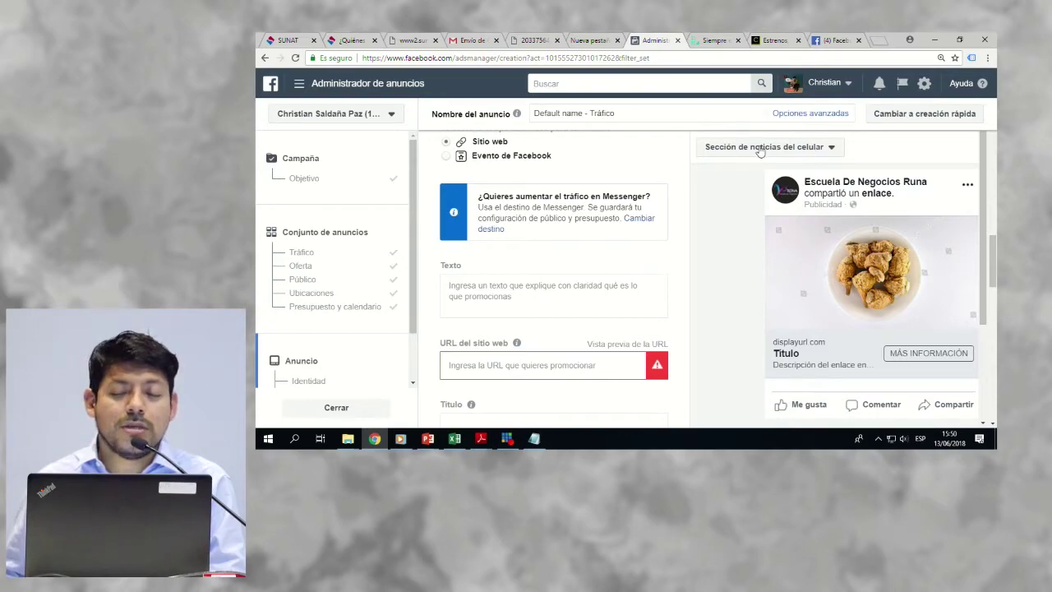
pyautogui.click(793, 153)
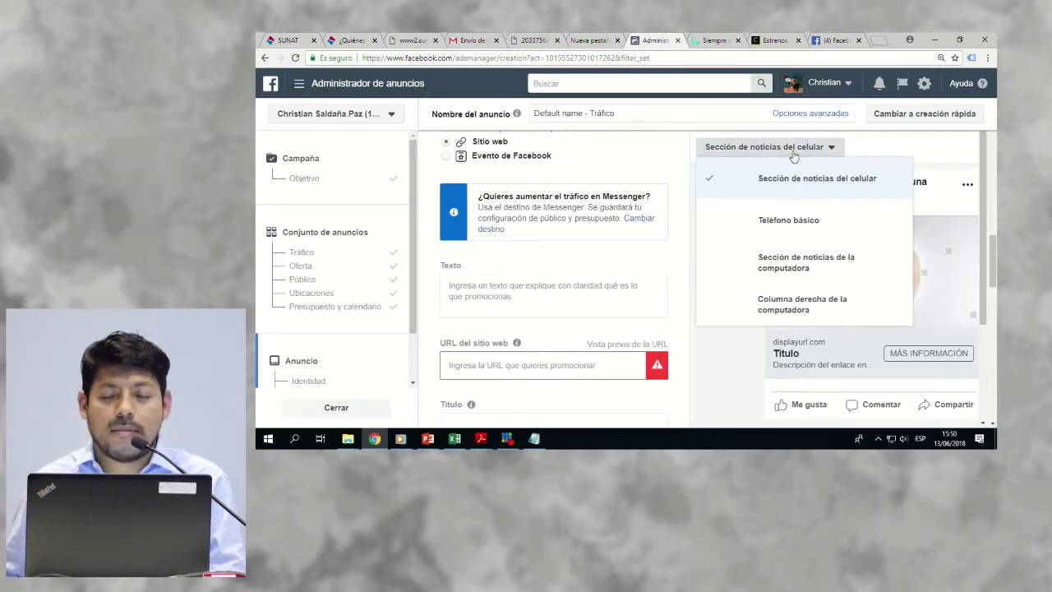
pyautogui.click(793, 271)
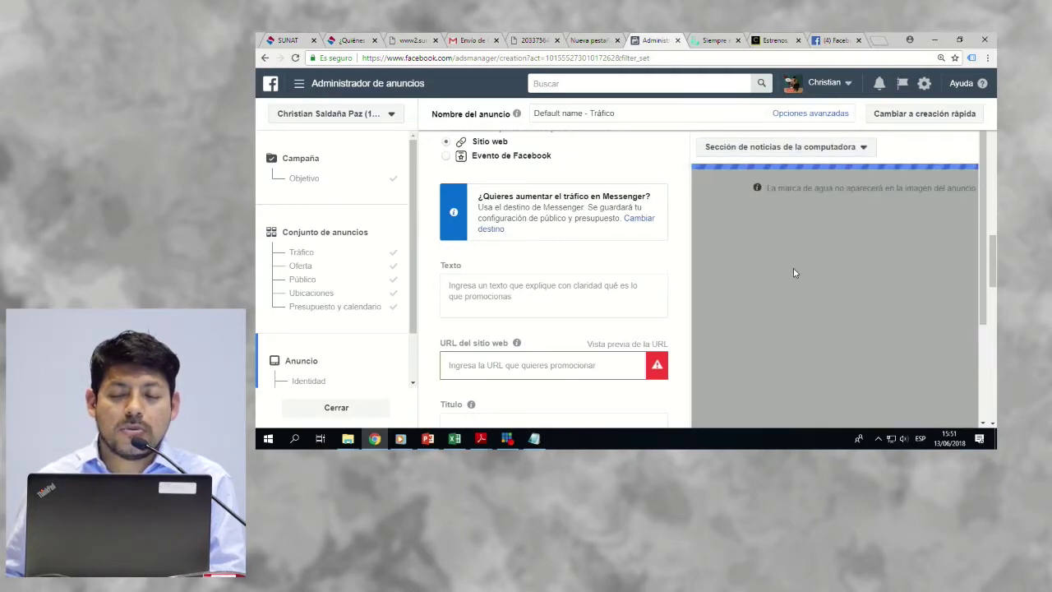
pyautogui.scroll(-3, 864, 314)
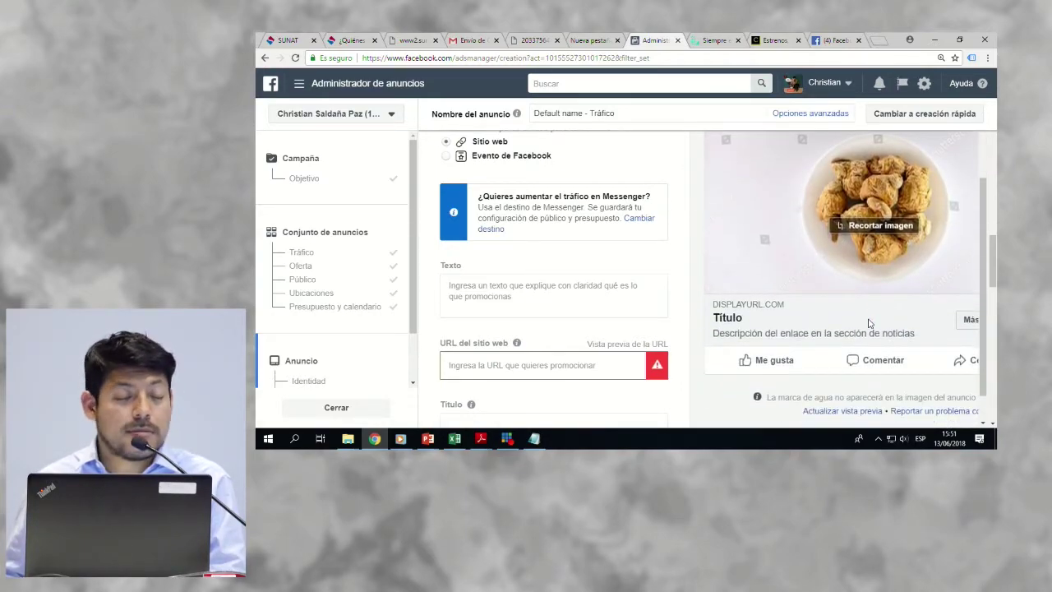
pyautogui.scroll(5, 870, 322)
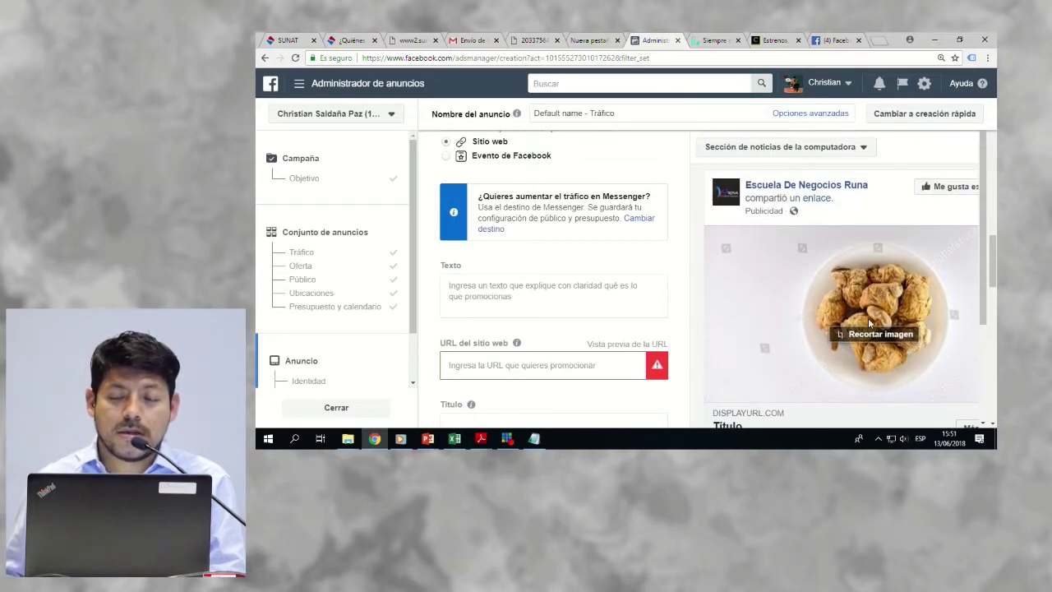
# Step: Switch the ad preview to the second ad, with the wooden scoop image, and examine it
pyautogui.scroll(-1, 869, 322)
pyautogui.scroll(2, 955, 244)
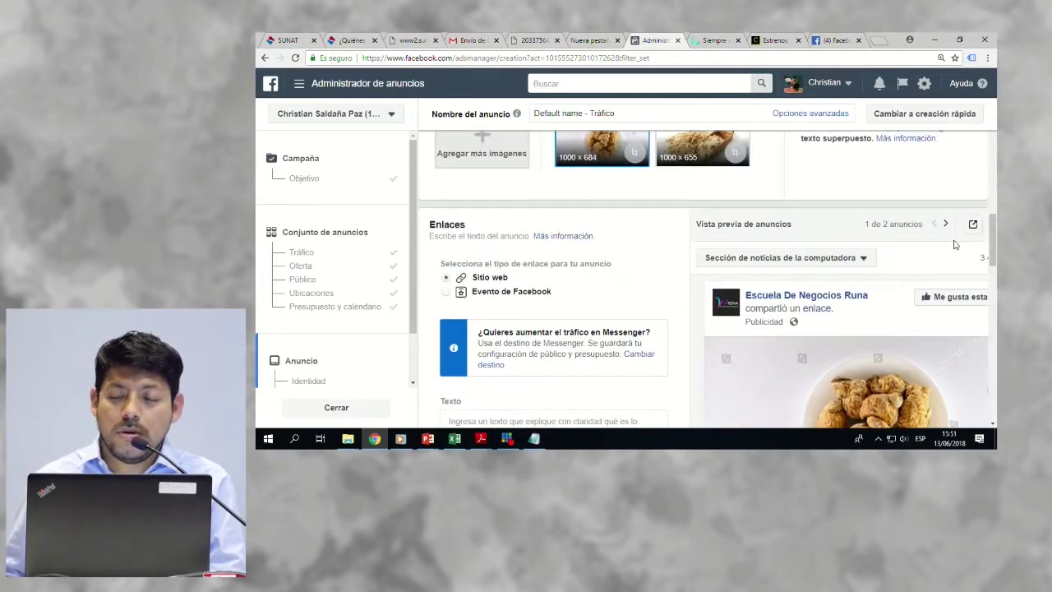
pyautogui.click(947, 228)
pyautogui.scroll(-3, 884, 304)
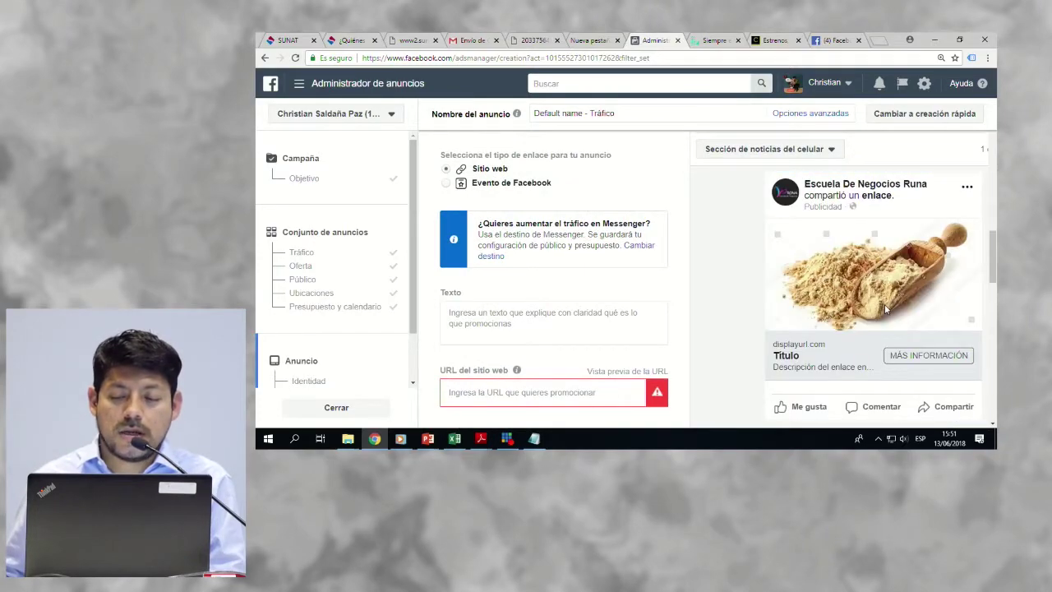
pyautogui.scroll(2, 888, 301)
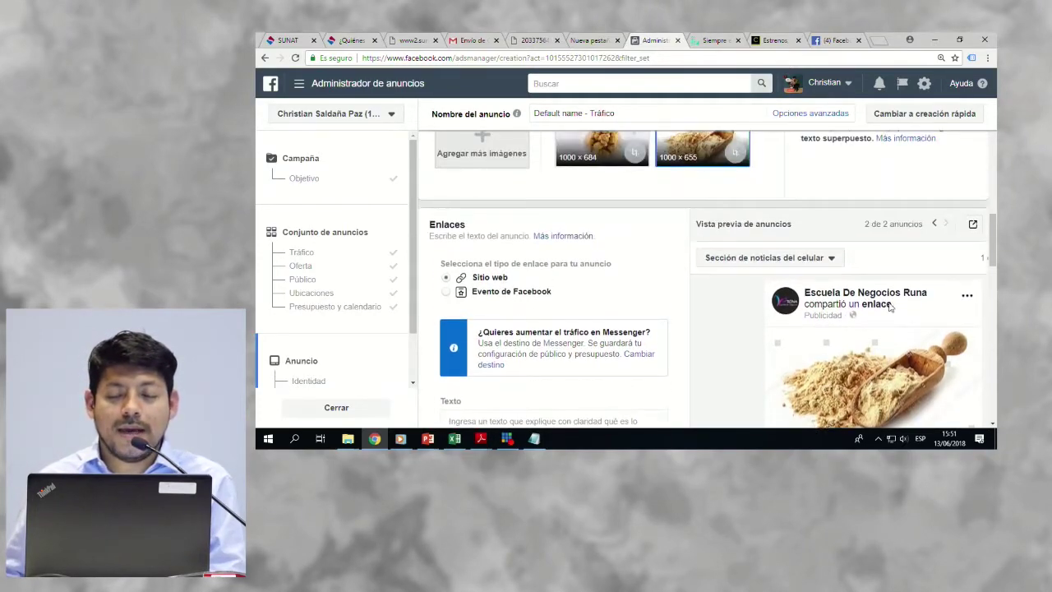
# Step: Preview the second ad in the "Columna derecha de la computadora" placement
pyautogui.scroll(-1, 889, 305)
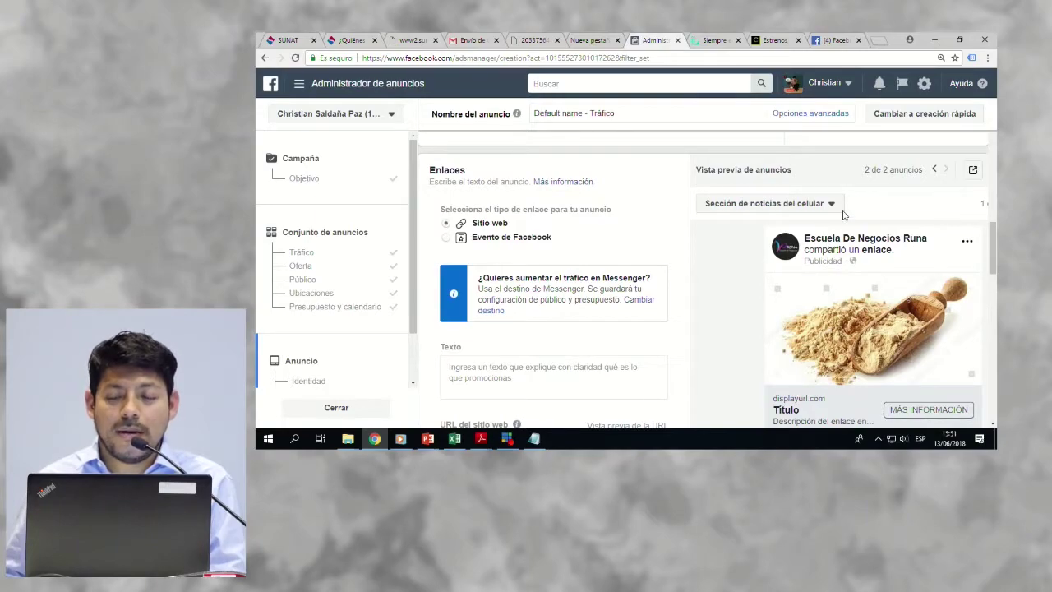
pyautogui.click(795, 206)
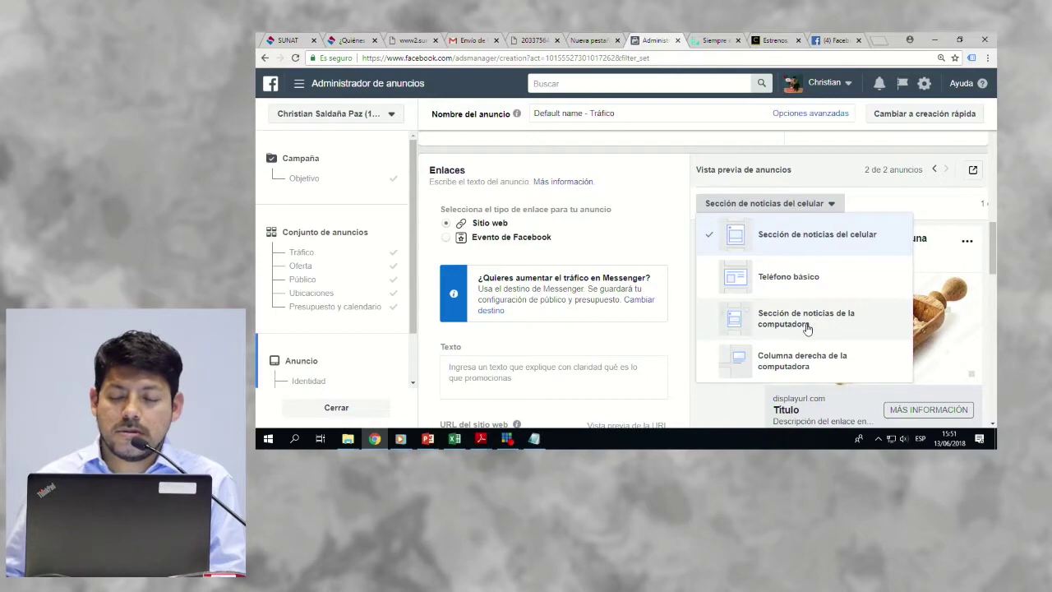
pyautogui.click(797, 363)
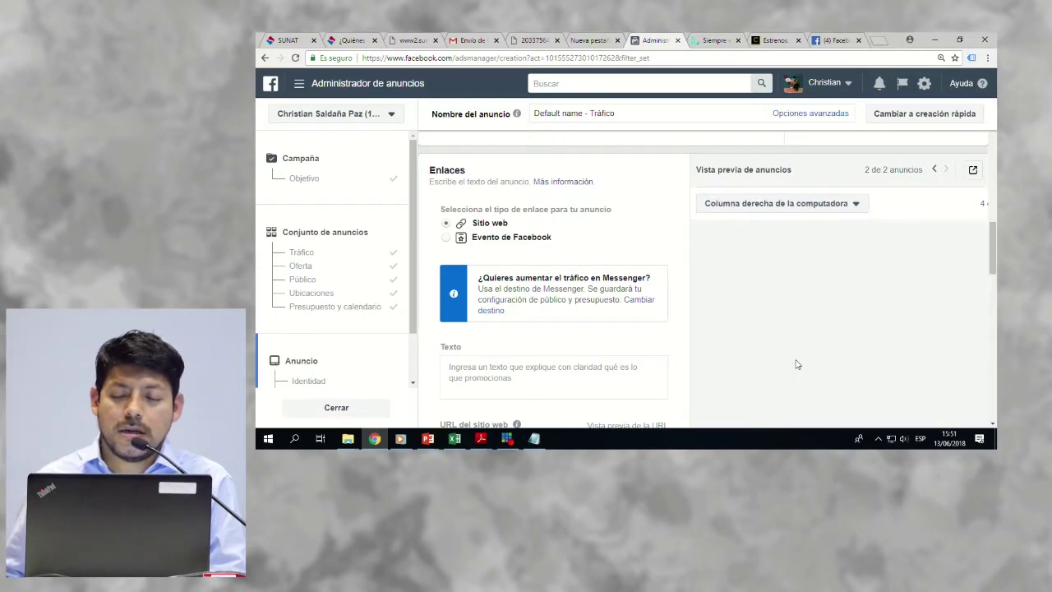
pyautogui.scroll(-2, 810, 350)
pyautogui.scroll(3, 812, 345)
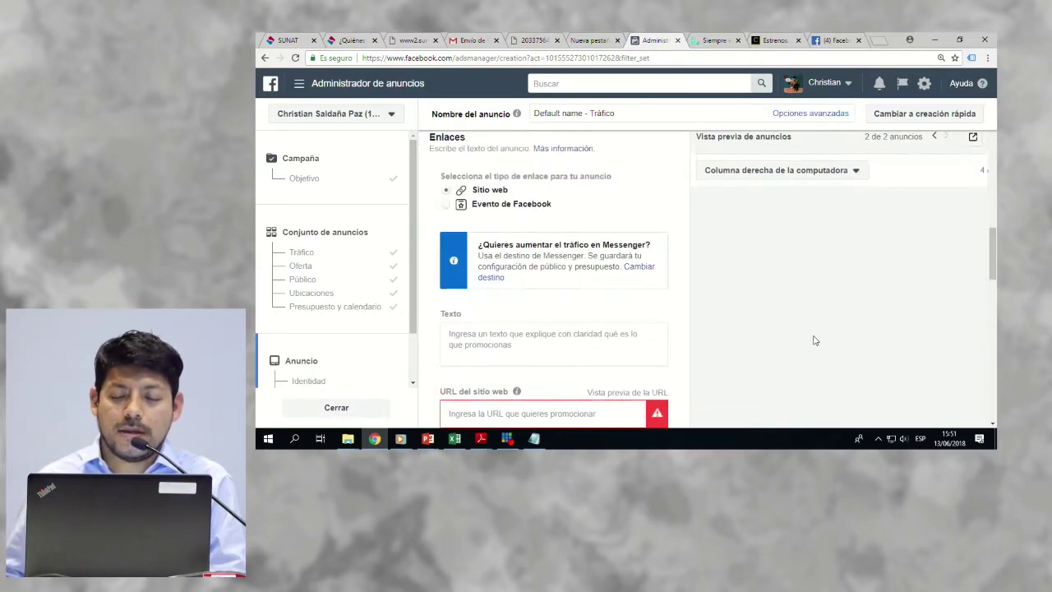
pyautogui.scroll(-2, 839, 328)
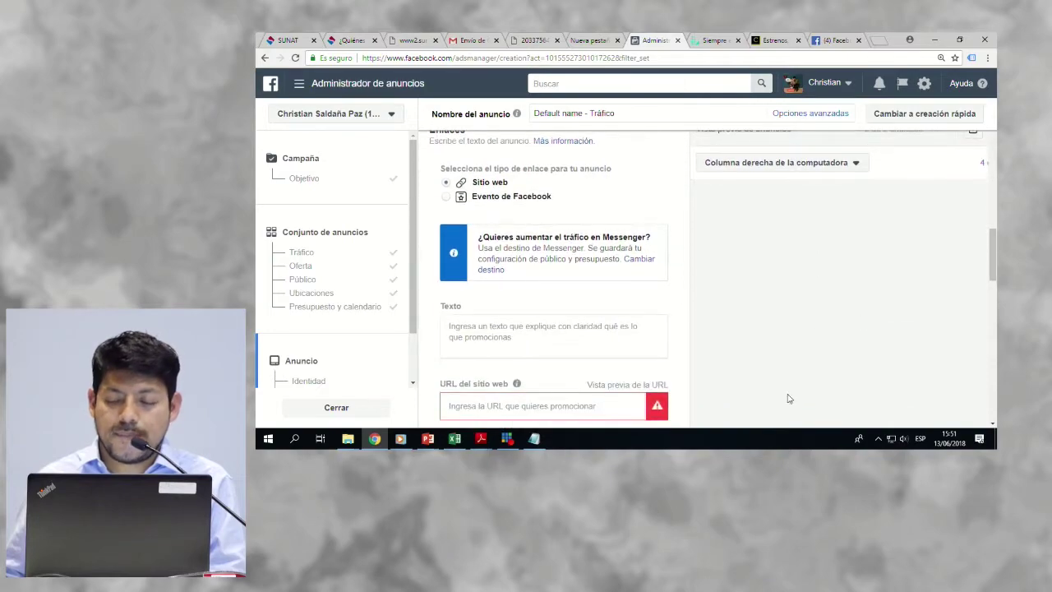
pyautogui.scroll(2, 859, 260)
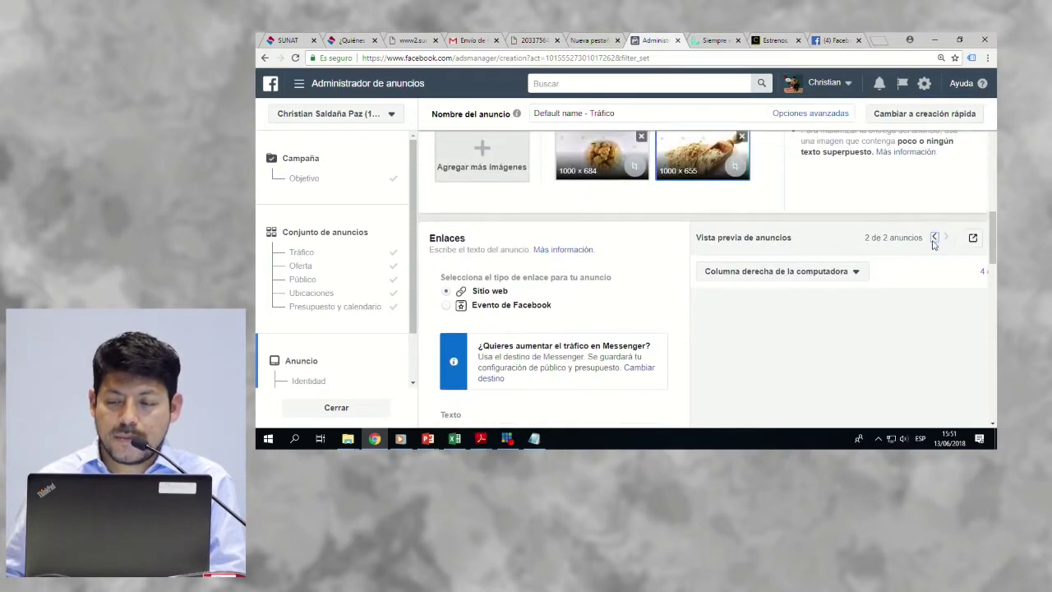
# Step: Switch the preview to the first ad and show it in the "Columna derecha de la computadora" placement
pyautogui.click(934, 238)
pyautogui.scroll(-2, 864, 214)
pyautogui.click(850, 167)
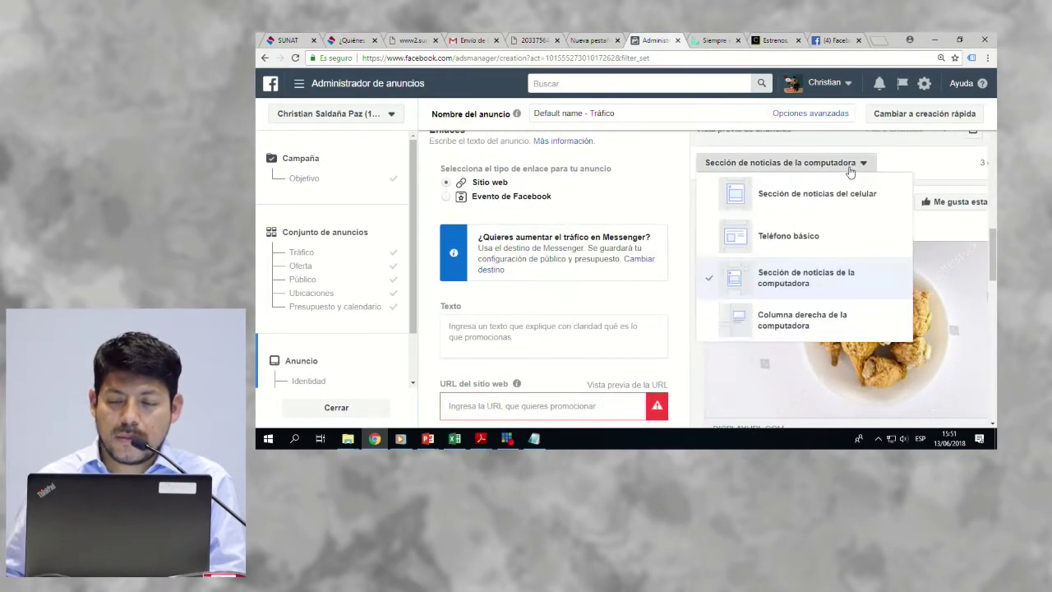
pyautogui.click(760, 319)
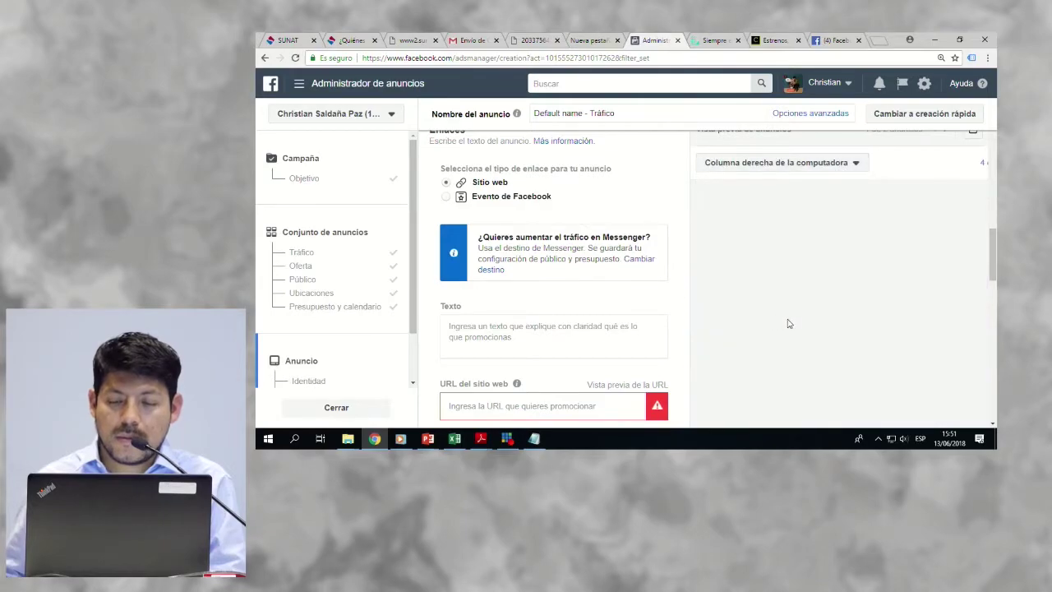
pyautogui.scroll(2, 787, 324)
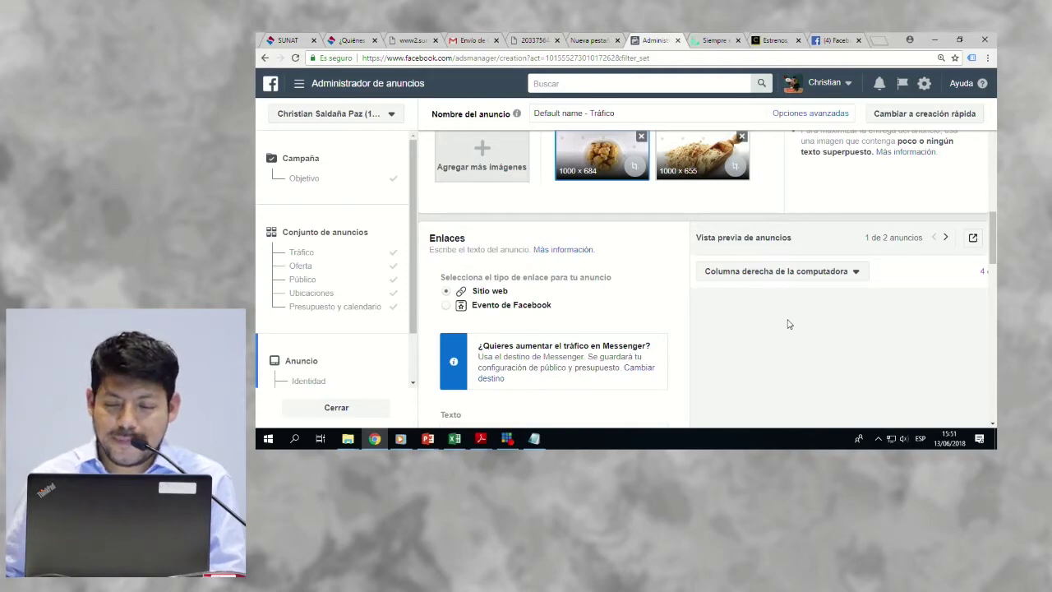
# Step: Examine the right-column ad on the Facebook home feed and return to the ad being created in Administrador de anuncios
pyautogui.click(807, 274)
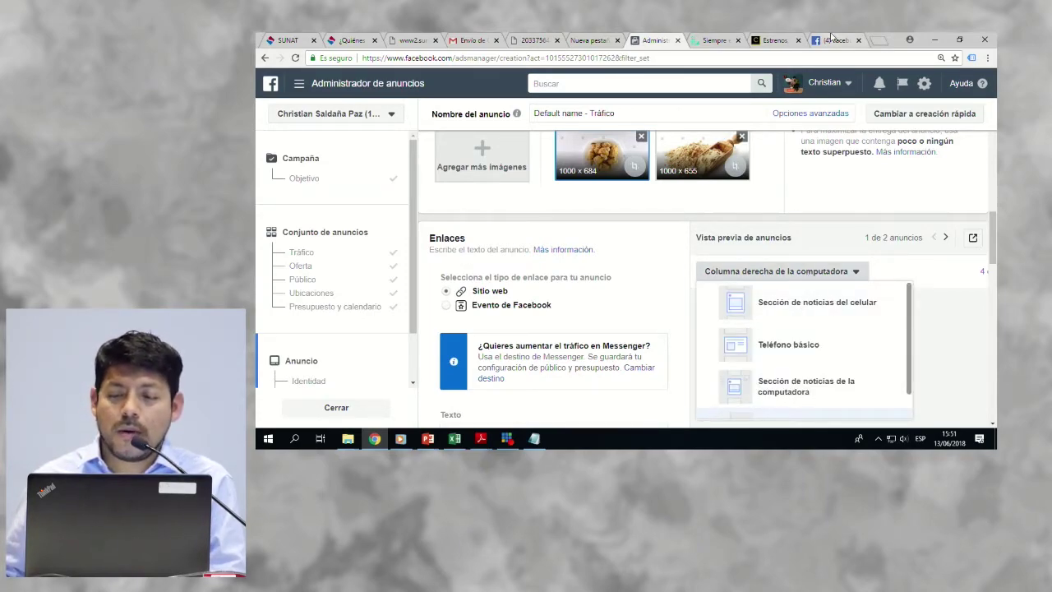
pyautogui.click(834, 39)
pyautogui.scroll(1, 813, 164)
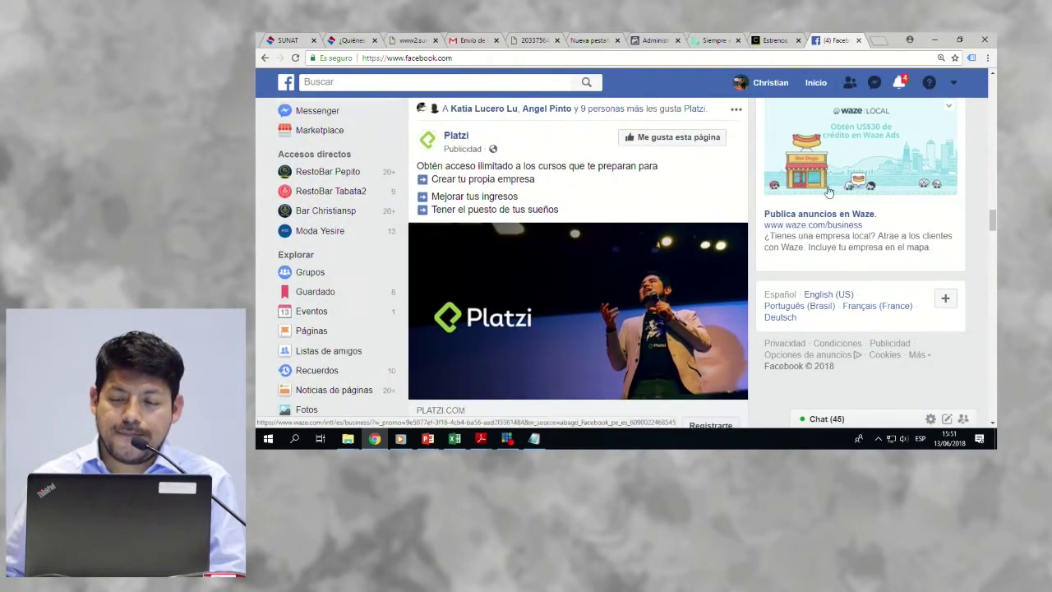
pyautogui.click(658, 41)
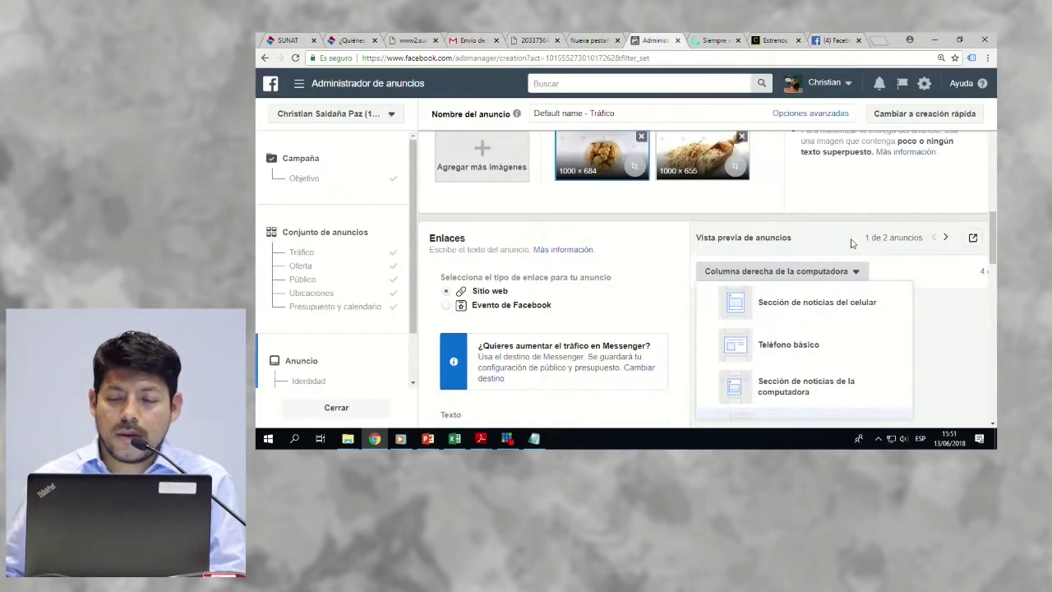
# Step: Preview the first ad in "Sección de noticias del celular" and in "Sección de noticias de la computadora"
pyautogui.click(826, 314)
pyautogui.scroll(-2, 841, 323)
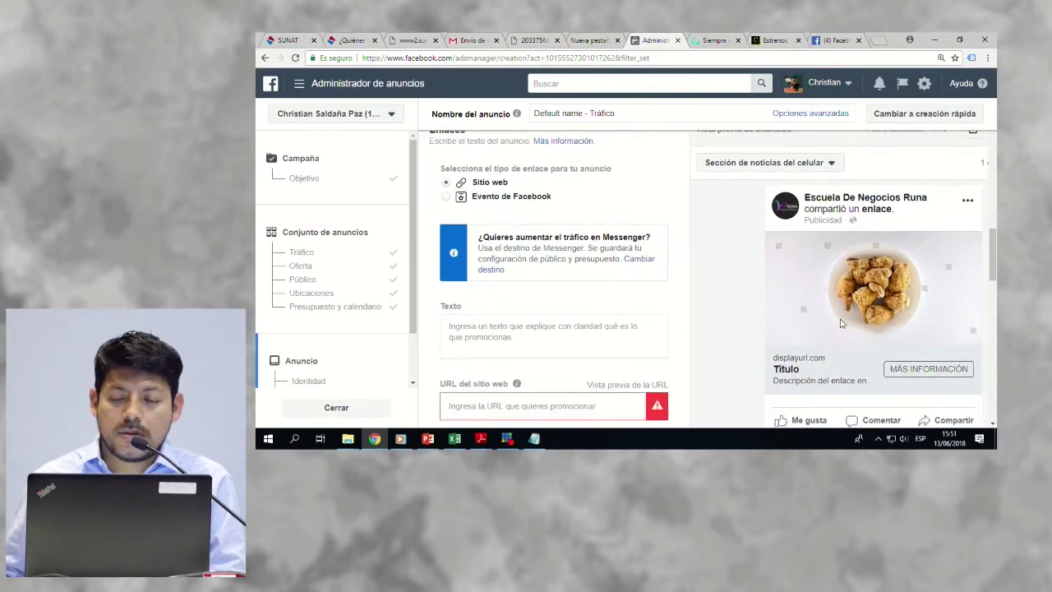
pyautogui.click(814, 169)
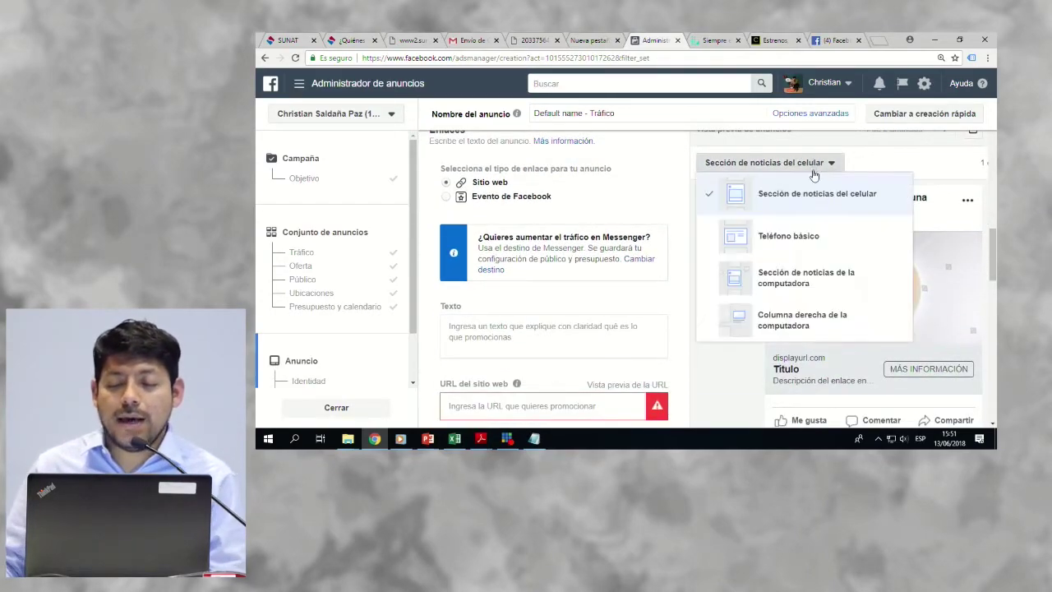
pyautogui.click(805, 285)
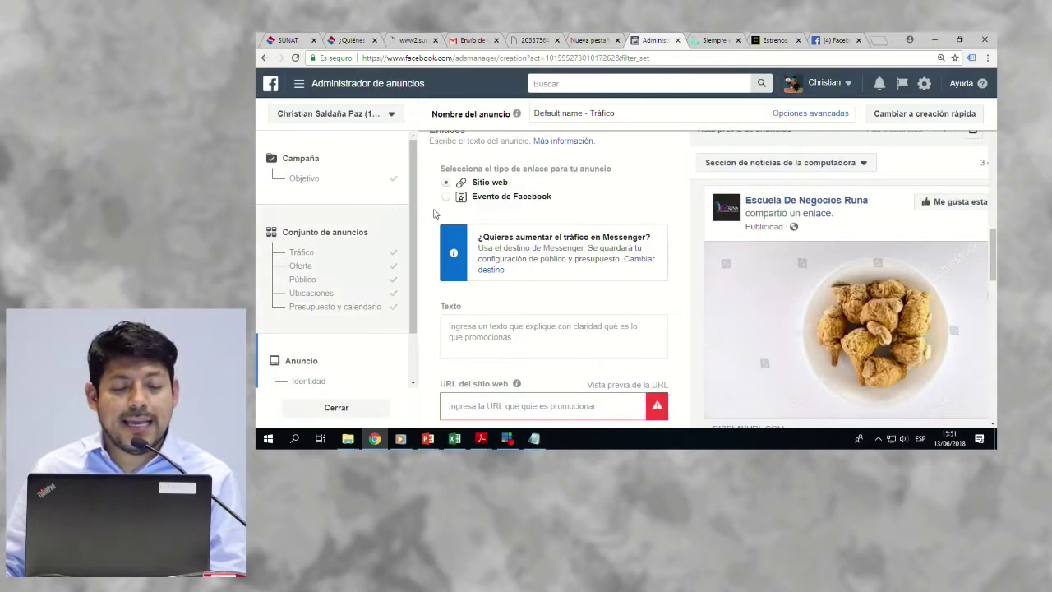
pyautogui.scroll(2, 537, 228)
pyautogui.scroll(-2, 534, 265)
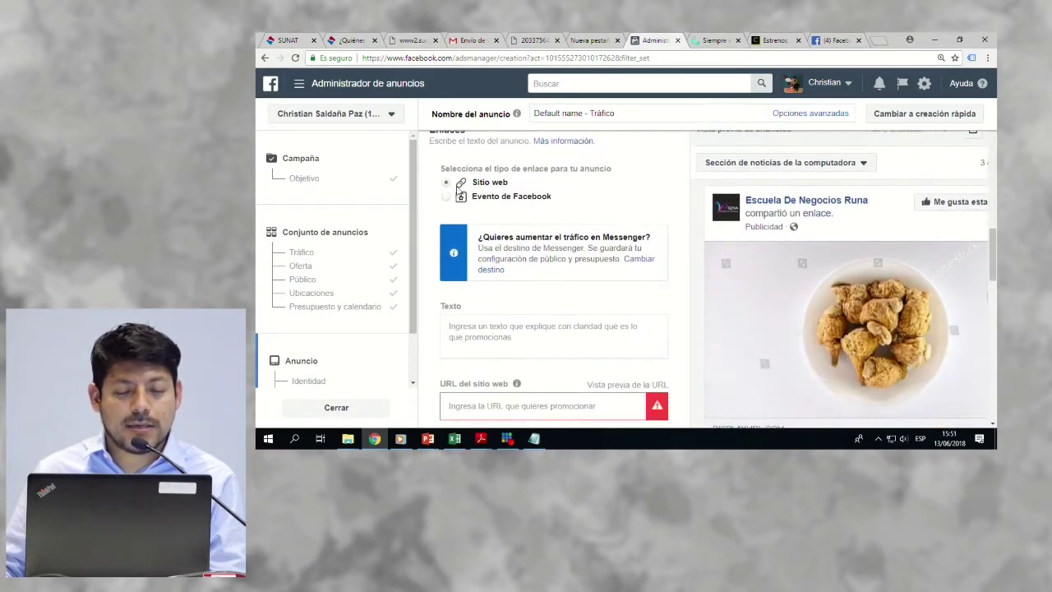
pyautogui.scroll(-2, 520, 246)
pyautogui.click(488, 300)
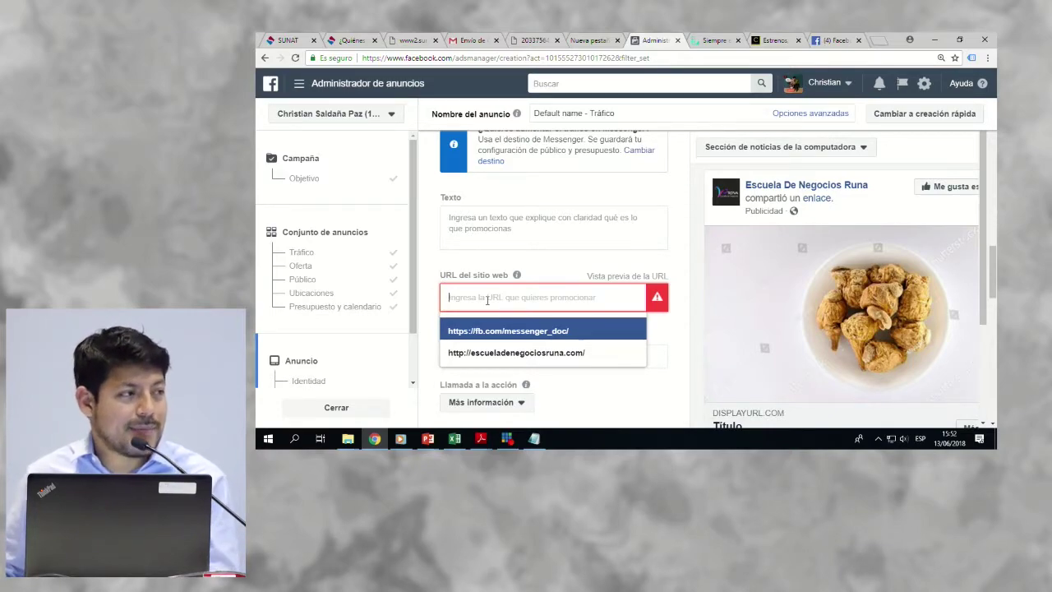
pyautogui.click(503, 352)
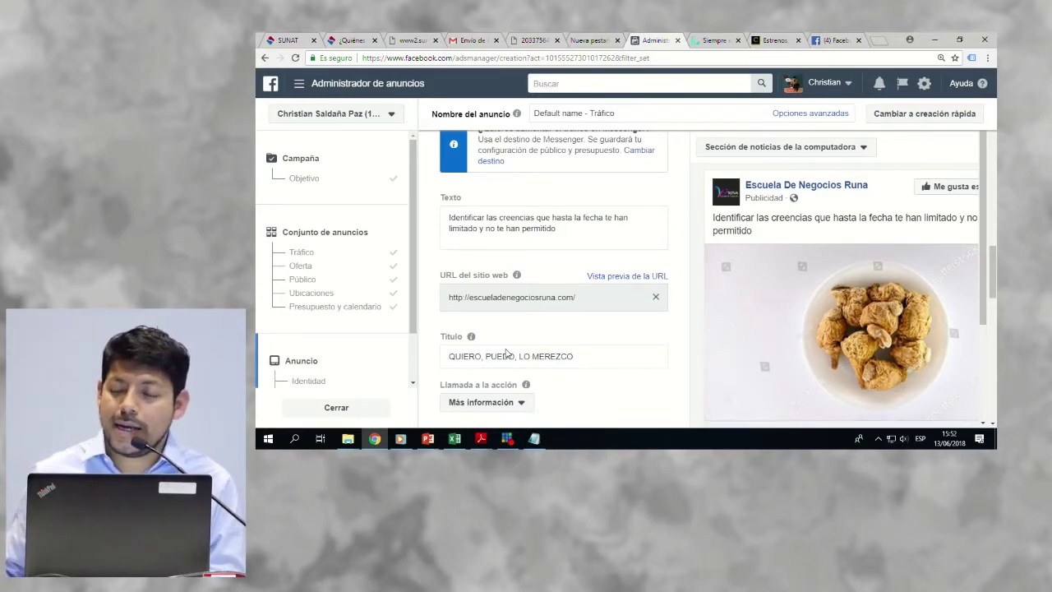
# Step: Reduce the browser page zoom to 100 % so the ad preview fits with its action button
pyautogui.scroll(-3, 822, 386)
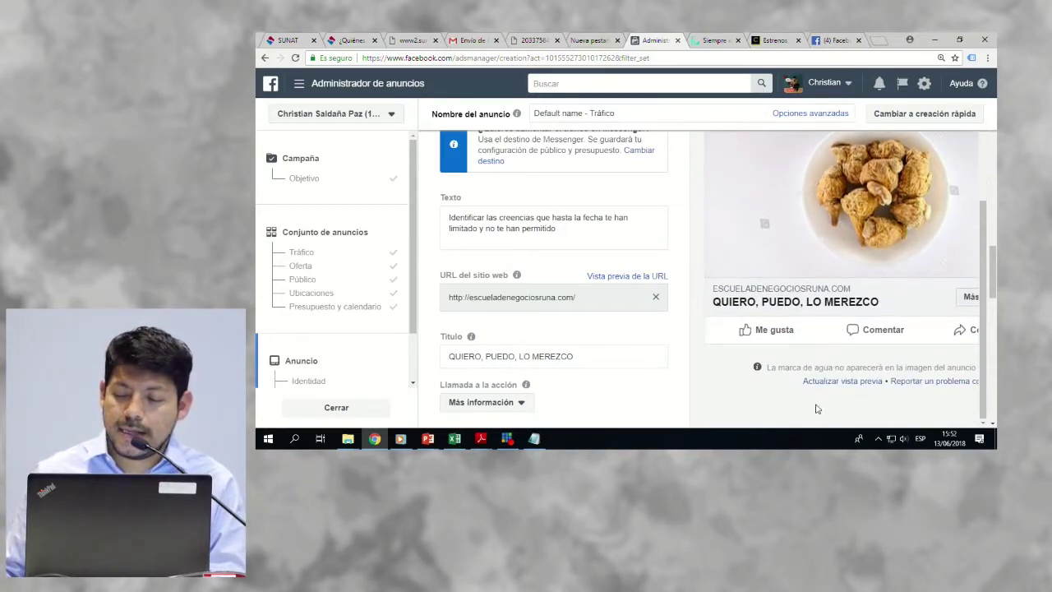
pyautogui.click(987, 57)
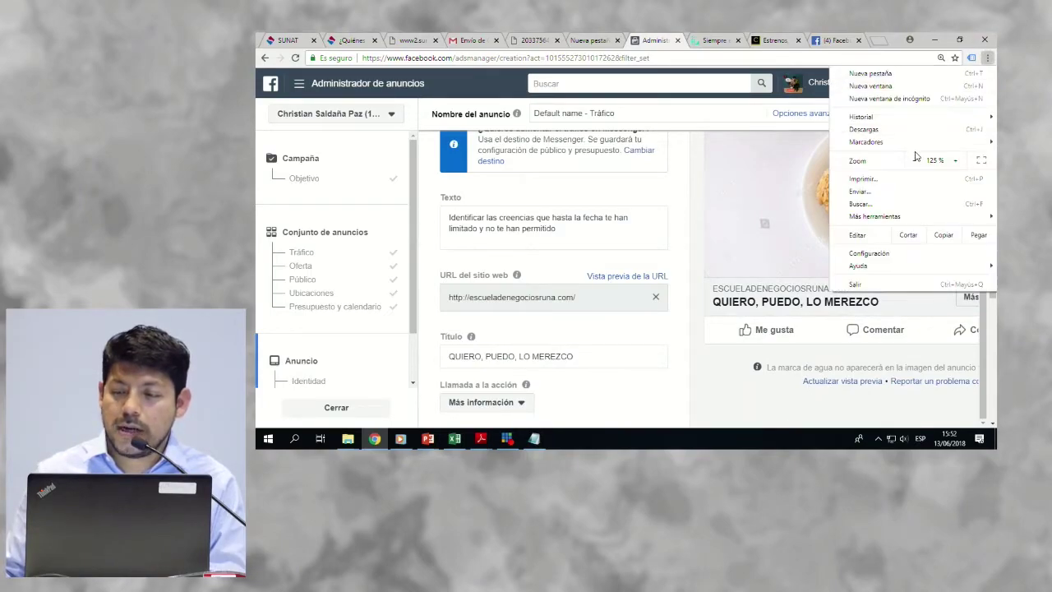
pyautogui.click(916, 164)
pyautogui.click(915, 162)
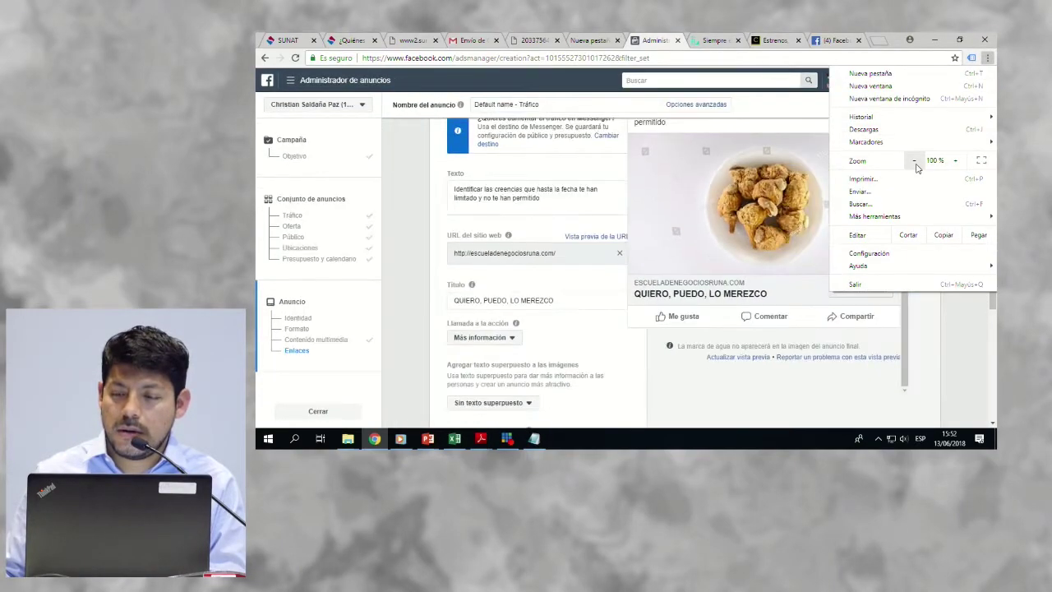
pyautogui.click(657, 39)
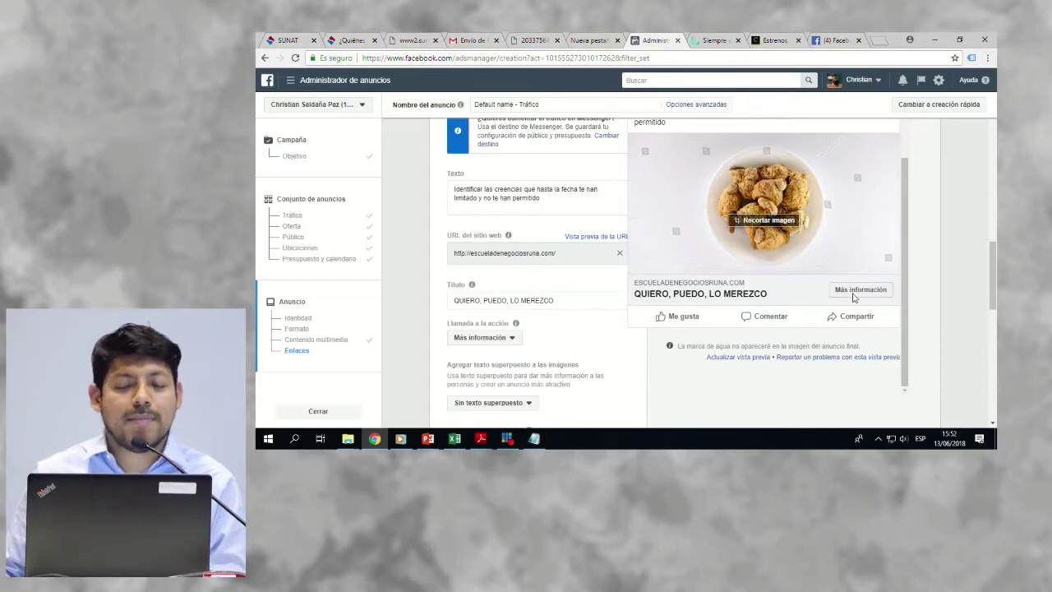
# Step: Set the ad's call to action to "Comprar"
pyautogui.scroll(-1, 493, 250)
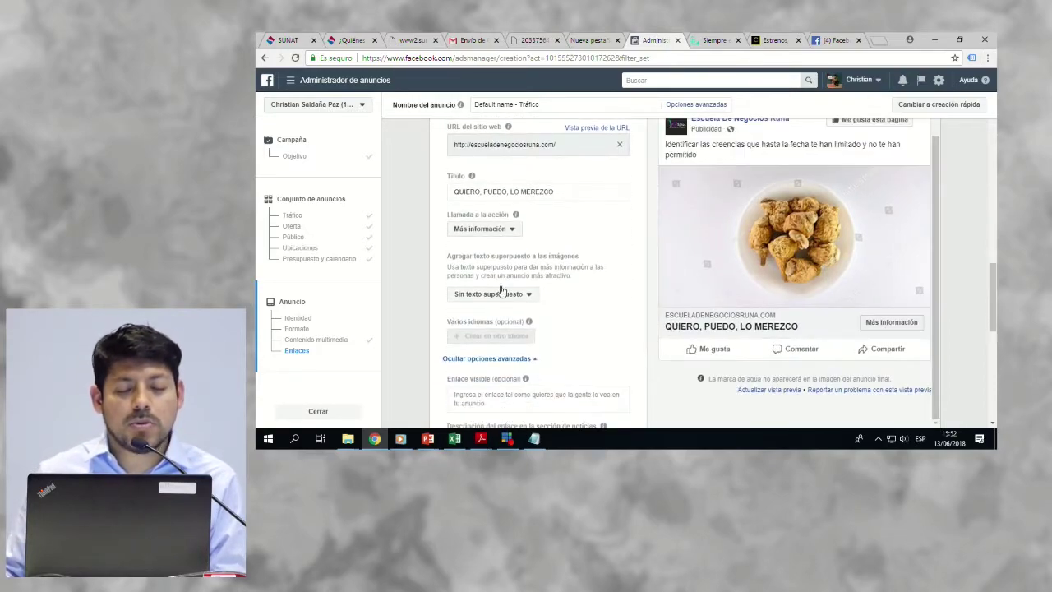
pyautogui.click(502, 233)
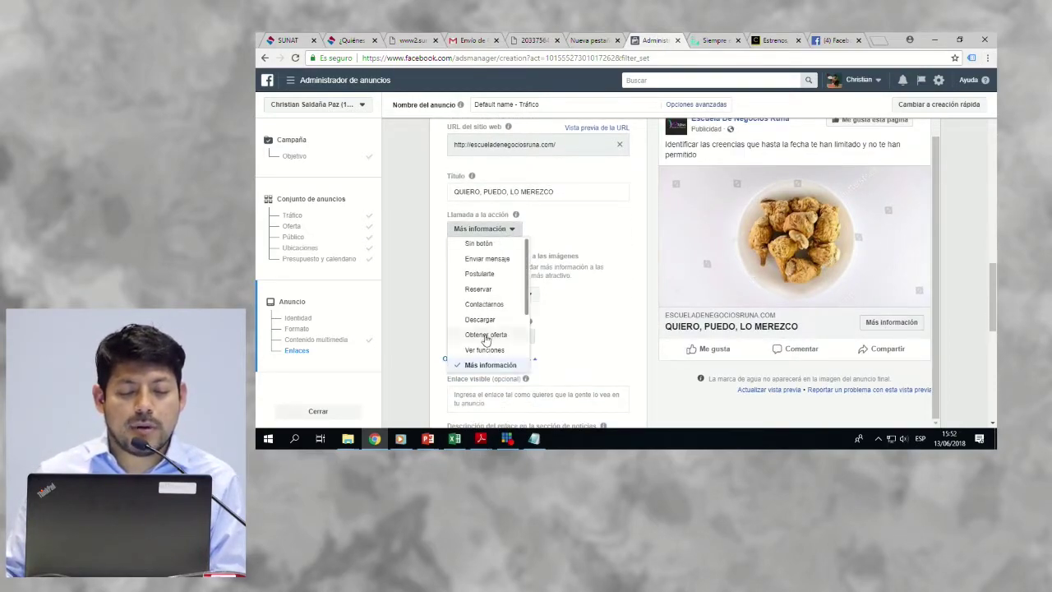
pyautogui.scroll(-2, 496, 294)
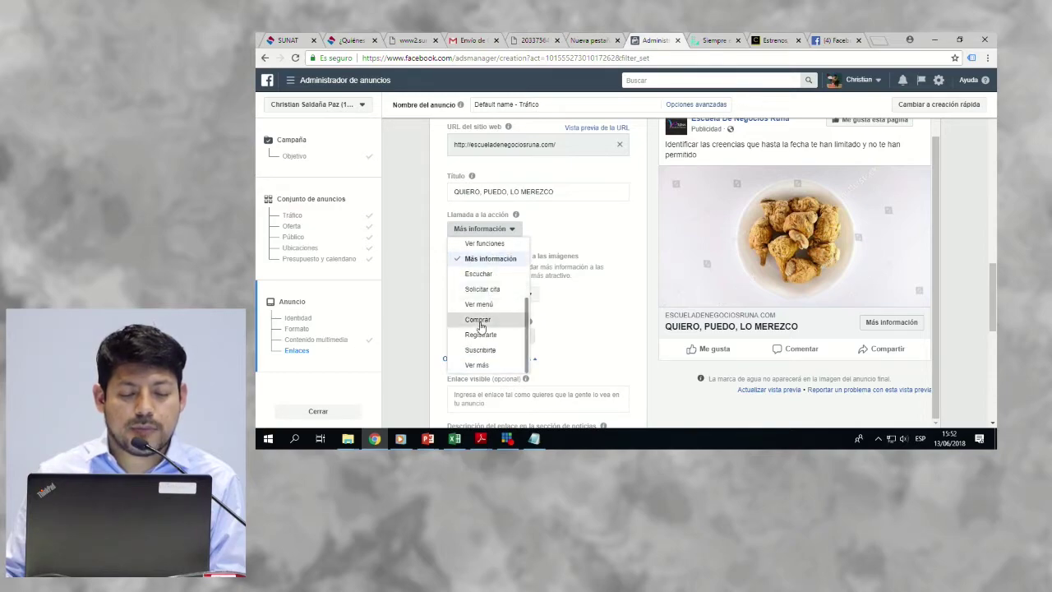
pyautogui.click(481, 322)
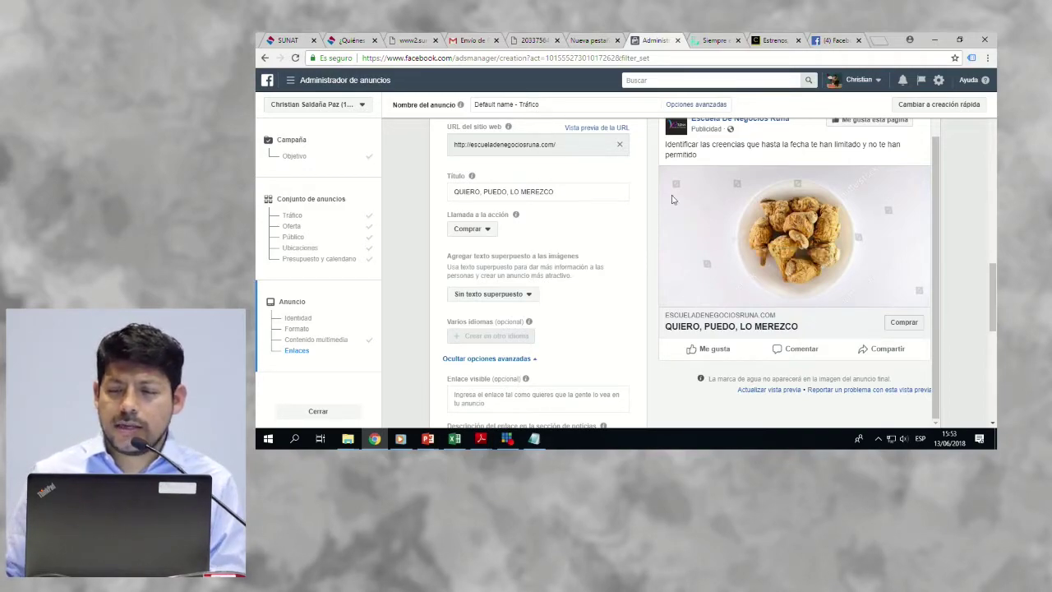
# Step: Search Google for "api whatsapp" in a new browser tab
pyautogui.click(879, 39)
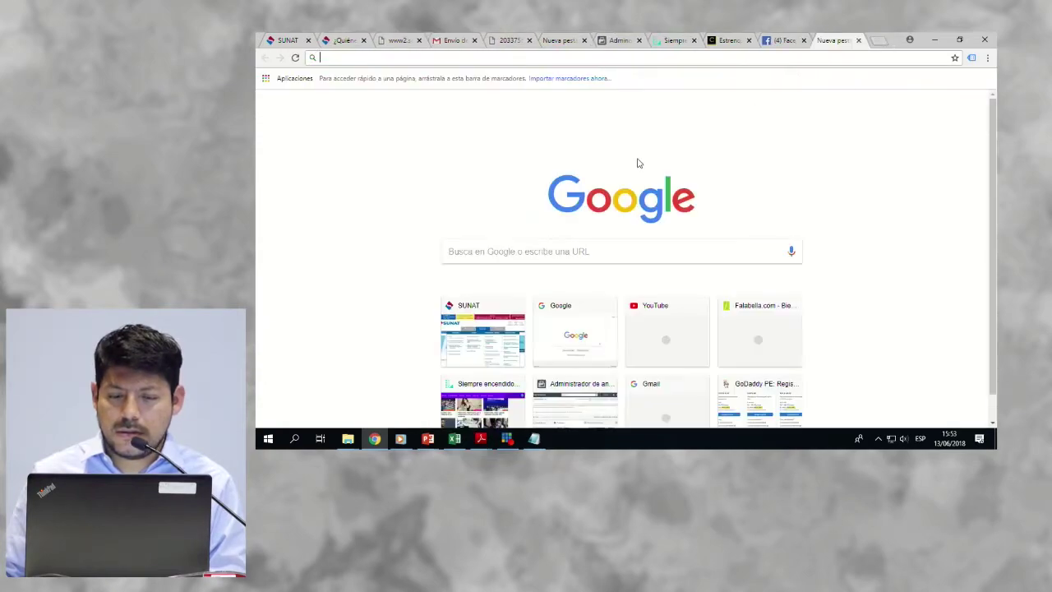
pyautogui.click(557, 243)
pyautogui.scroll(-1, 557, 245)
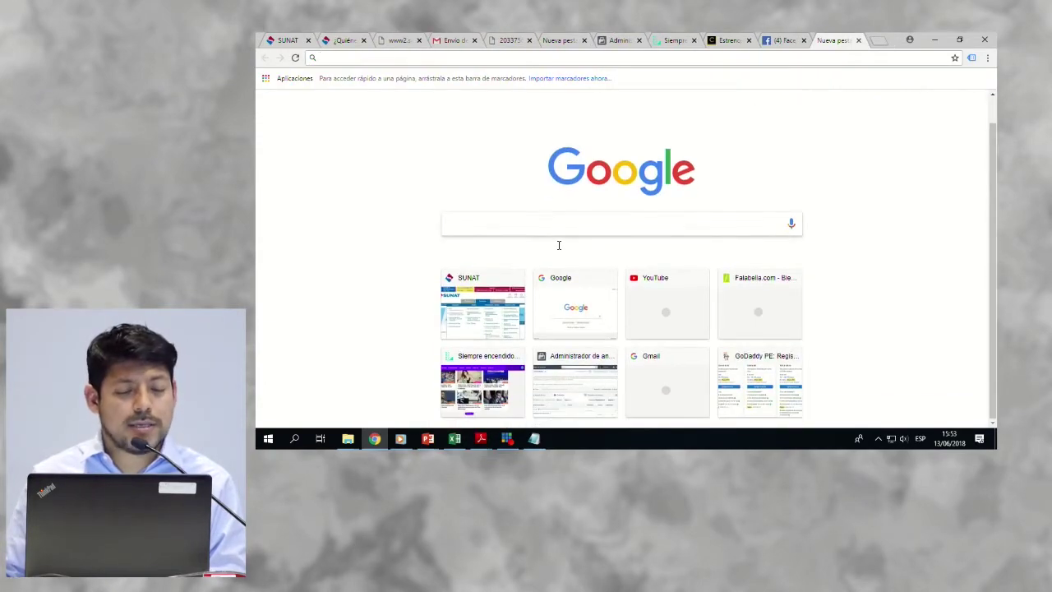
pyautogui.write('API')
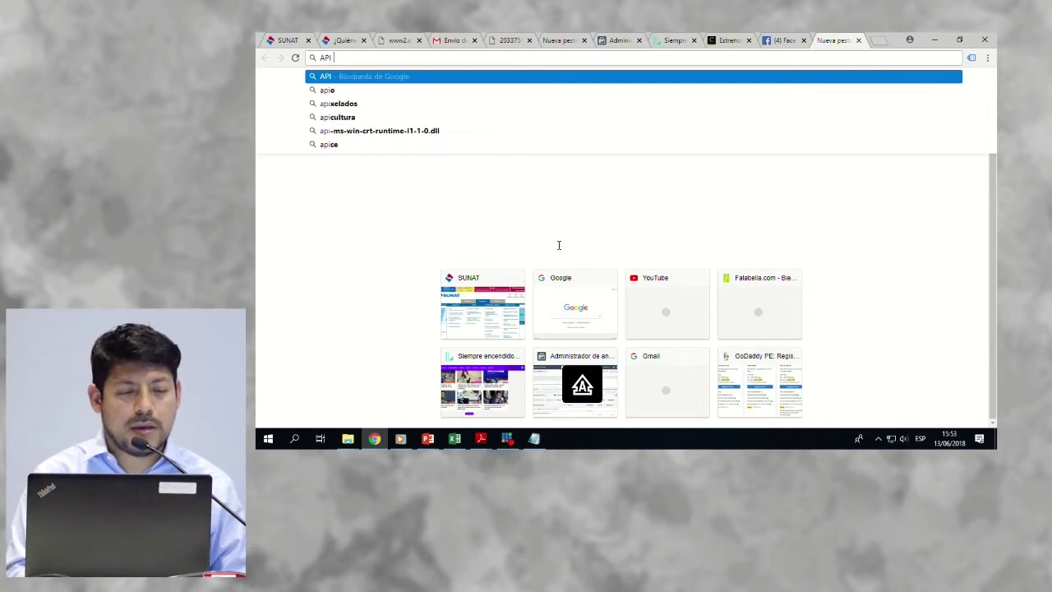
pyautogui.press('Down')
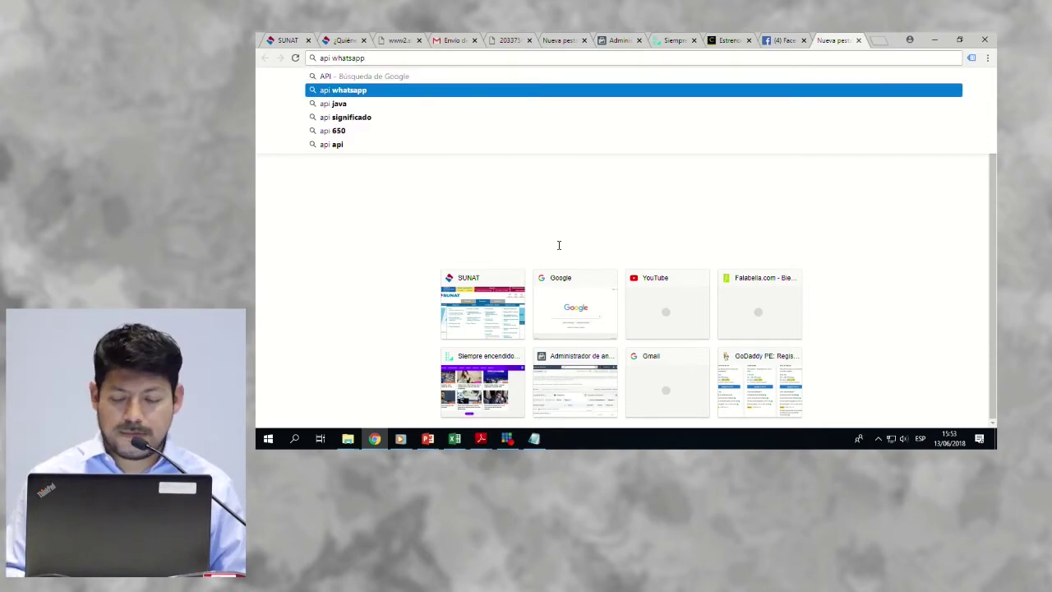
pyautogui.press('Return')
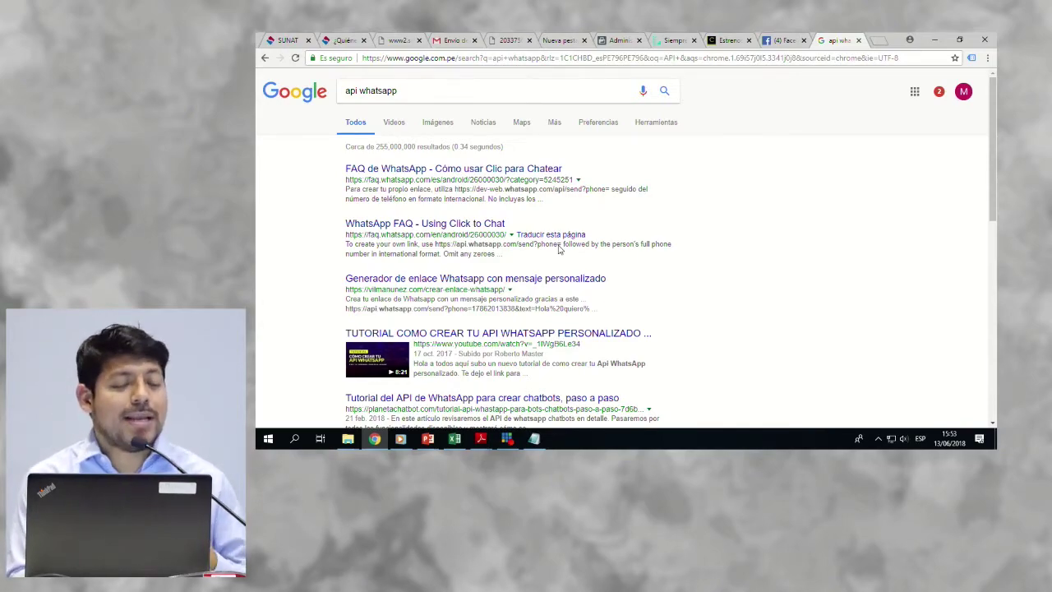
# Step: Open the WhatsApp FAQ on Clic para Chatear and read how to build a chat link with a predefined message
pyautogui.click(486, 169)
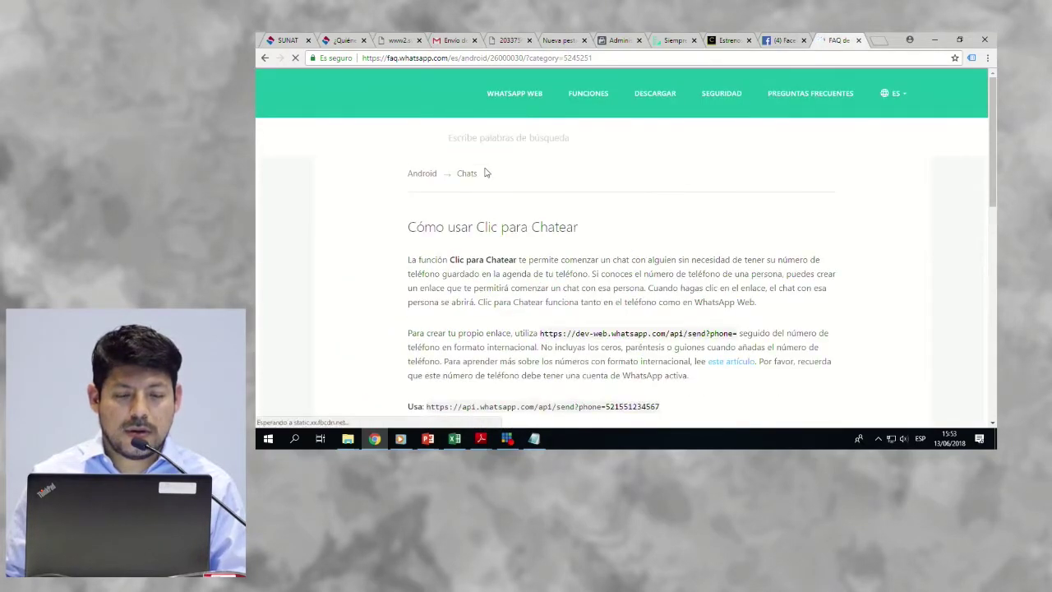
pyautogui.scroll(-1, 500, 248)
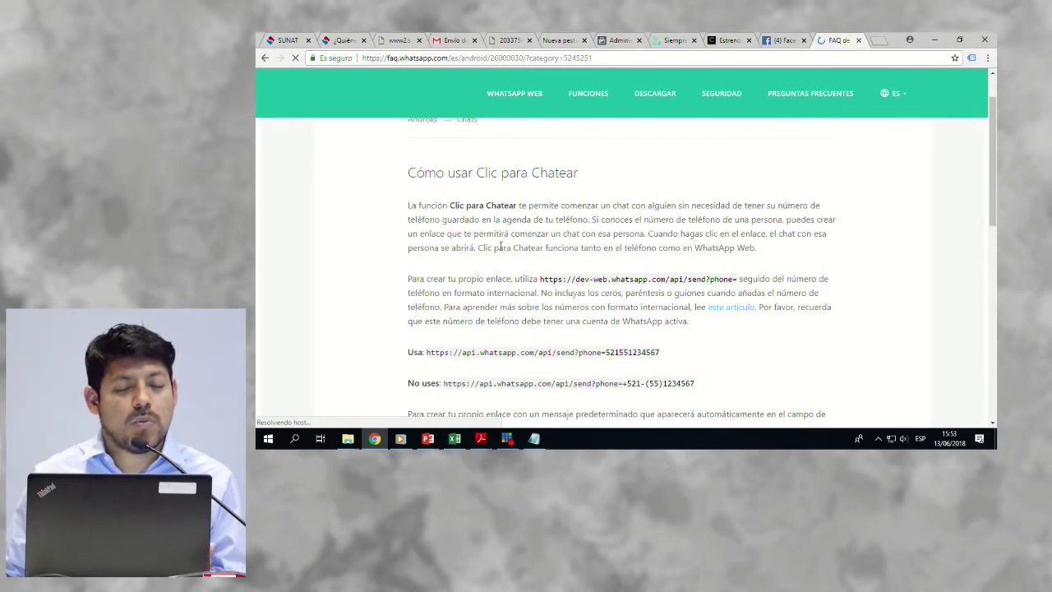
pyautogui.scroll(-1, 500, 247)
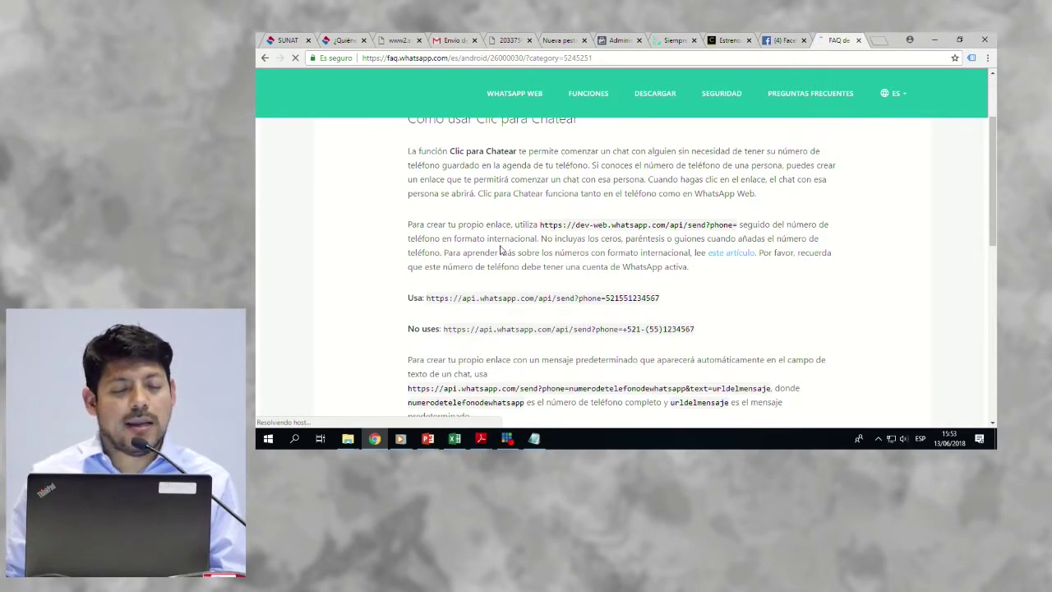
pyautogui.scroll(-1, 499, 246)
pyautogui.scroll(-3, 499, 247)
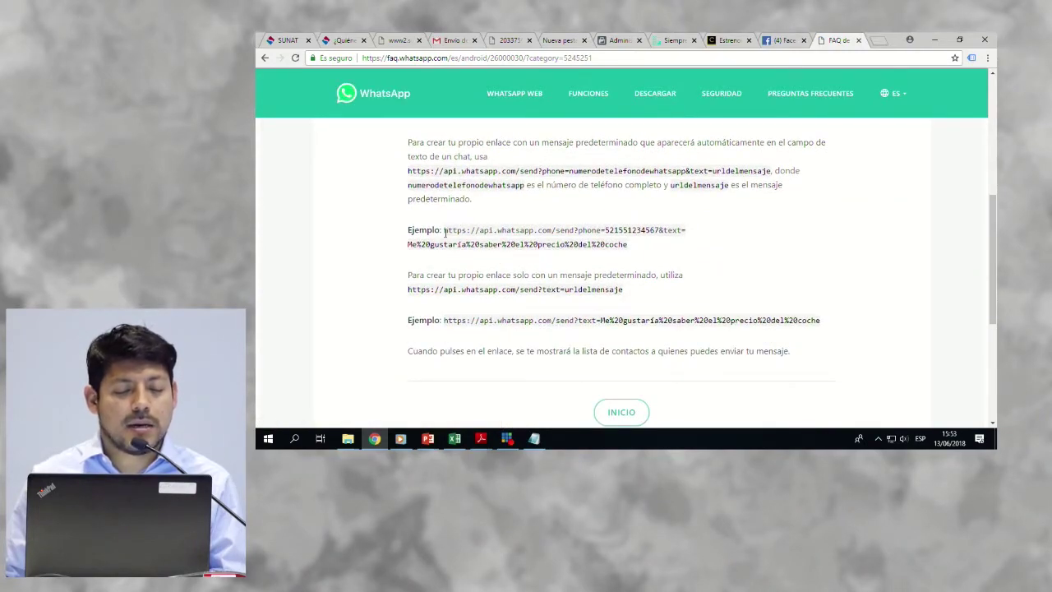
# Step: Copy the example WhatsApp chat link containing both a phone number and a predefined message from the FAQ page
pyautogui.moveTo(445, 232); pyautogui.dragTo(630, 247)
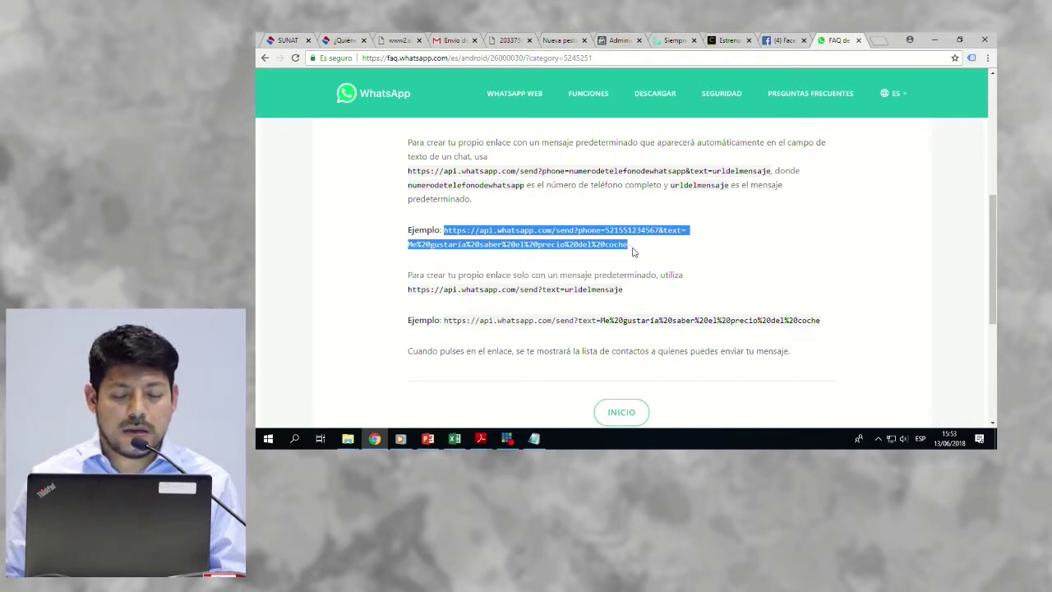
pyautogui.click(626, 227)
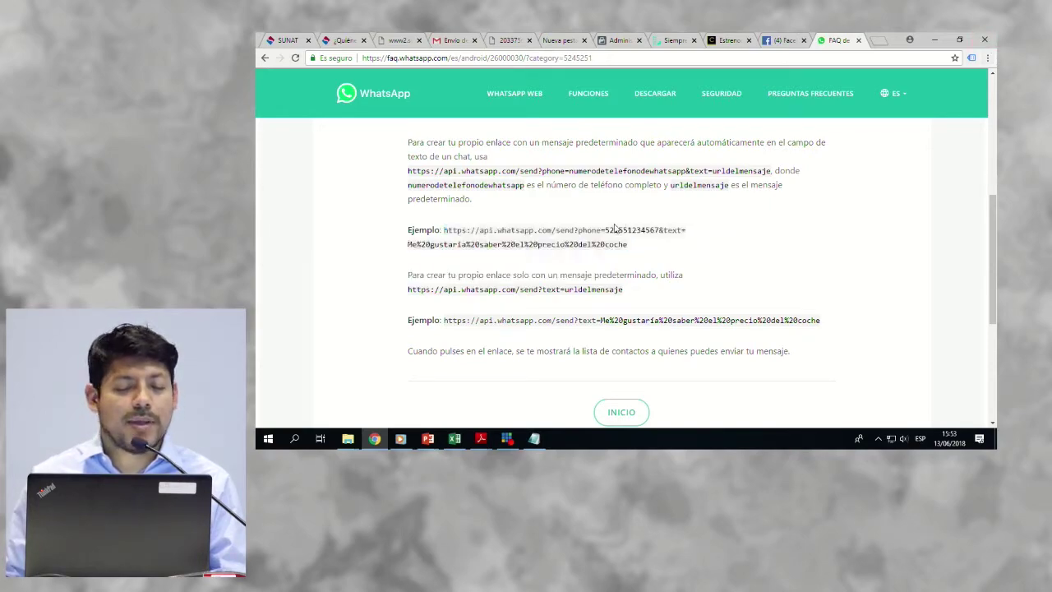
pyautogui.moveTo(605, 231); pyautogui.dragTo(657, 231)
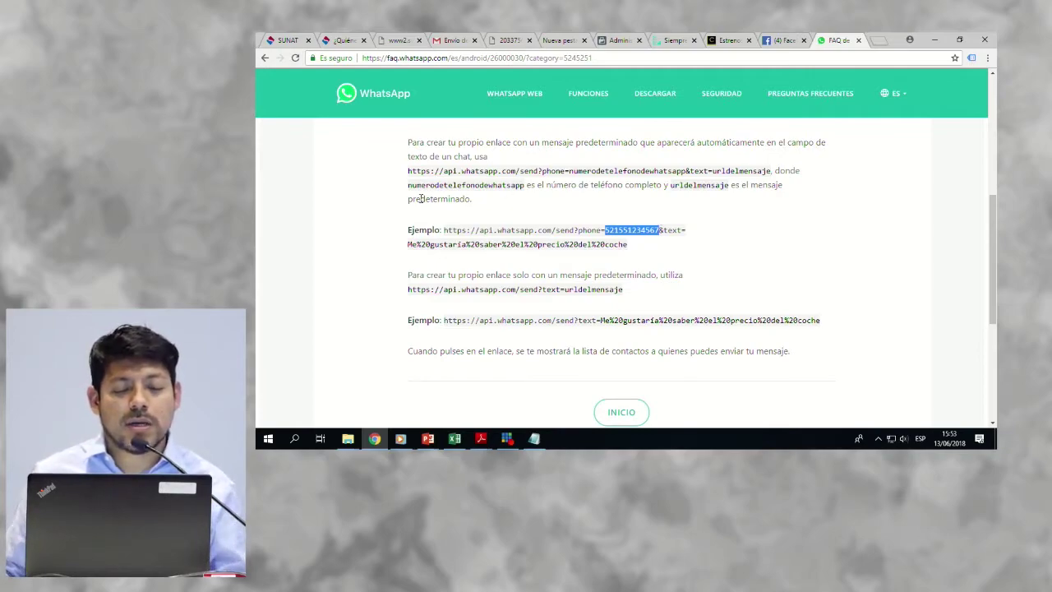
pyautogui.moveTo(444, 229); pyautogui.dragTo(633, 248)
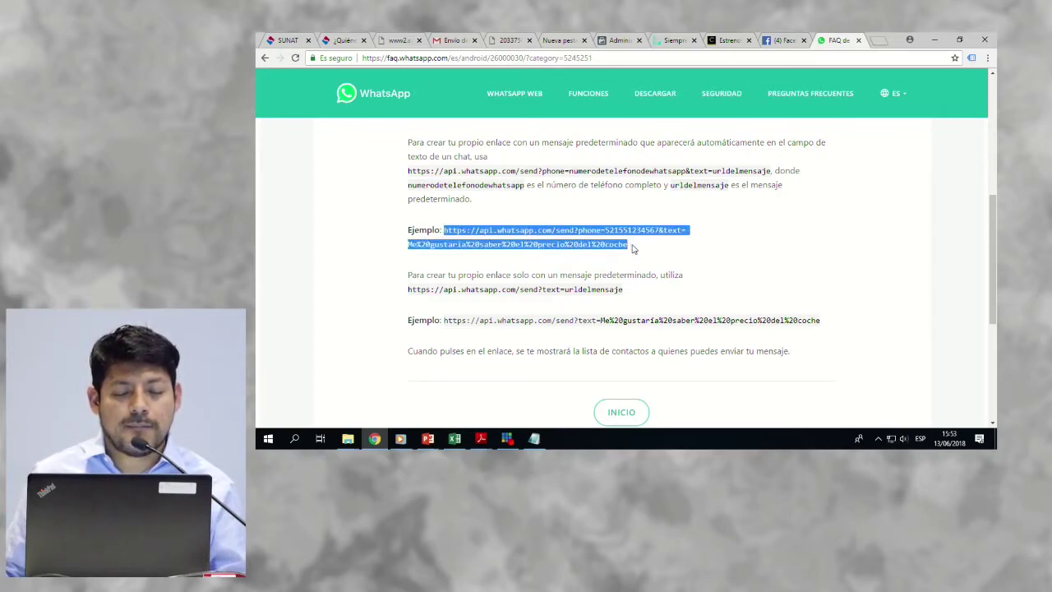
pyautogui.rightClick(639, 230)
pyautogui.click(657, 242)
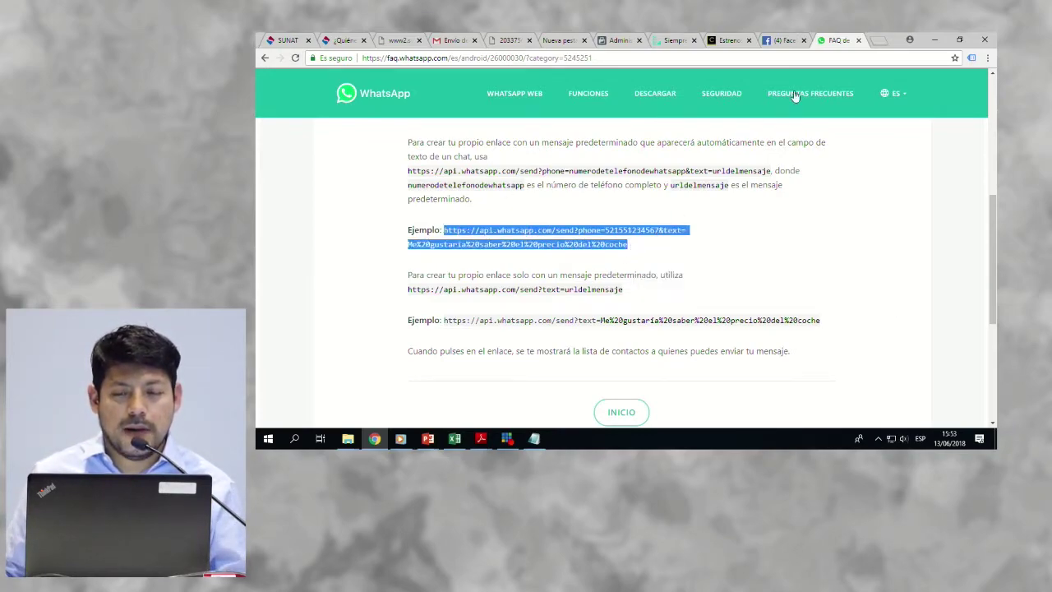
# Step: Switch back to the Facebook ad creation page and replace the ad's website URL with the copied WhatsApp chat link
pyautogui.click(772, 41)
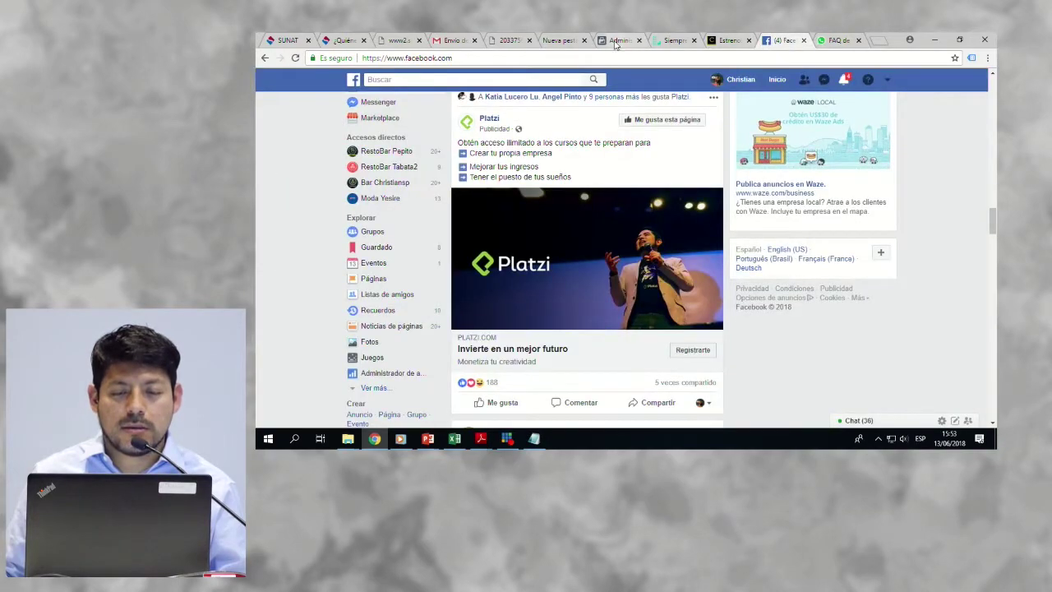
pyautogui.click(621, 40)
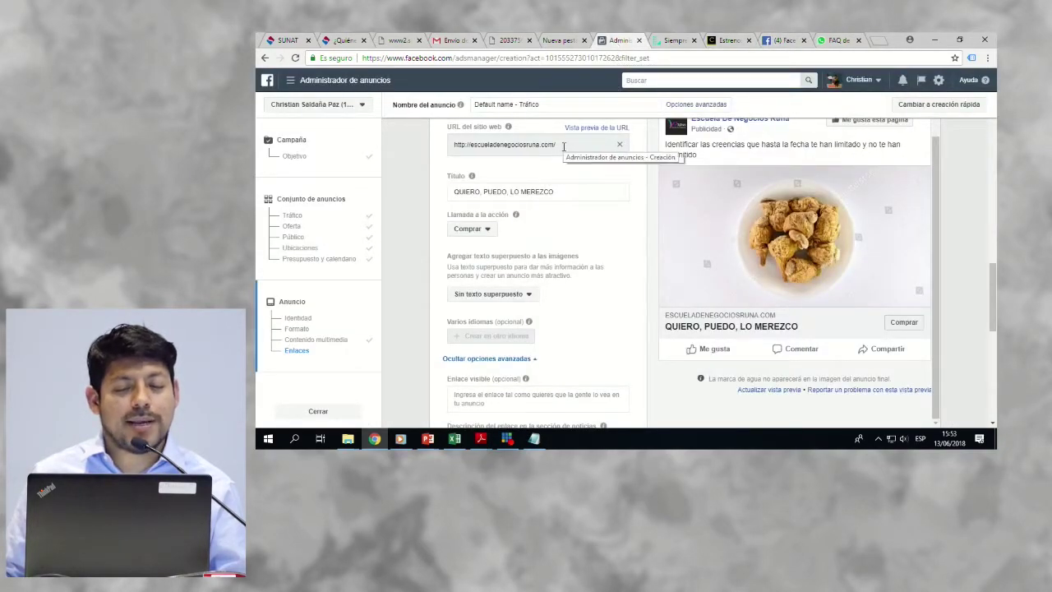
pyautogui.scroll(1, 596, 200)
pyautogui.click(620, 198)
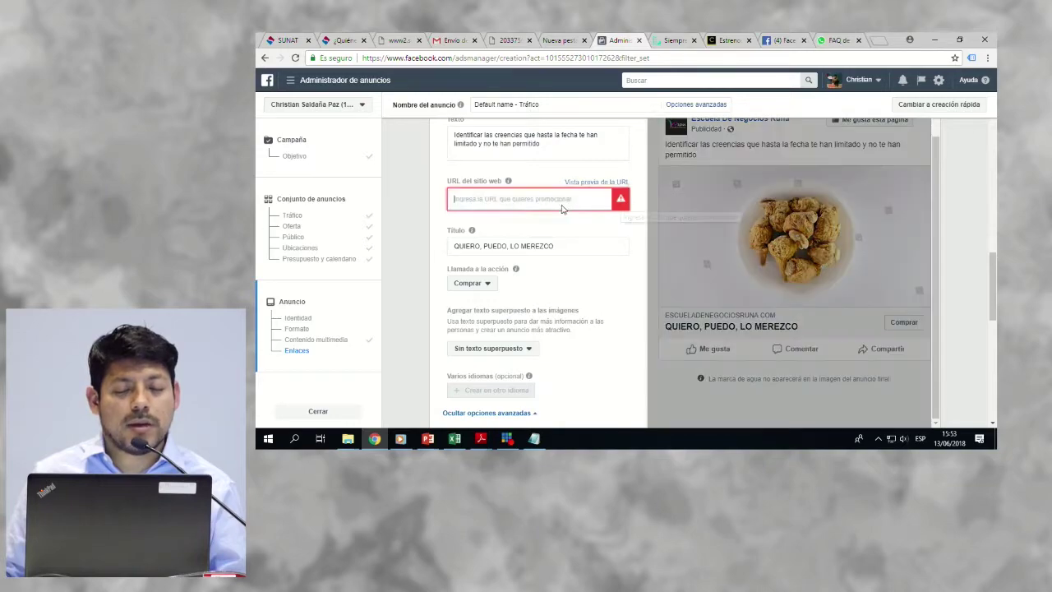
pyautogui.hotkey('ctrl', 'v')
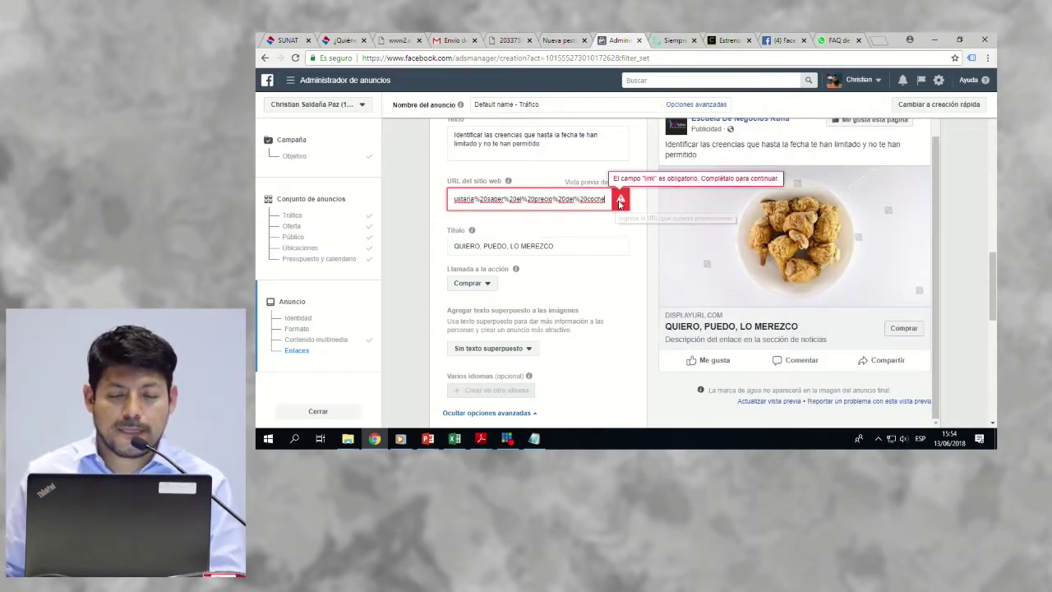
pyautogui.click(605, 199)
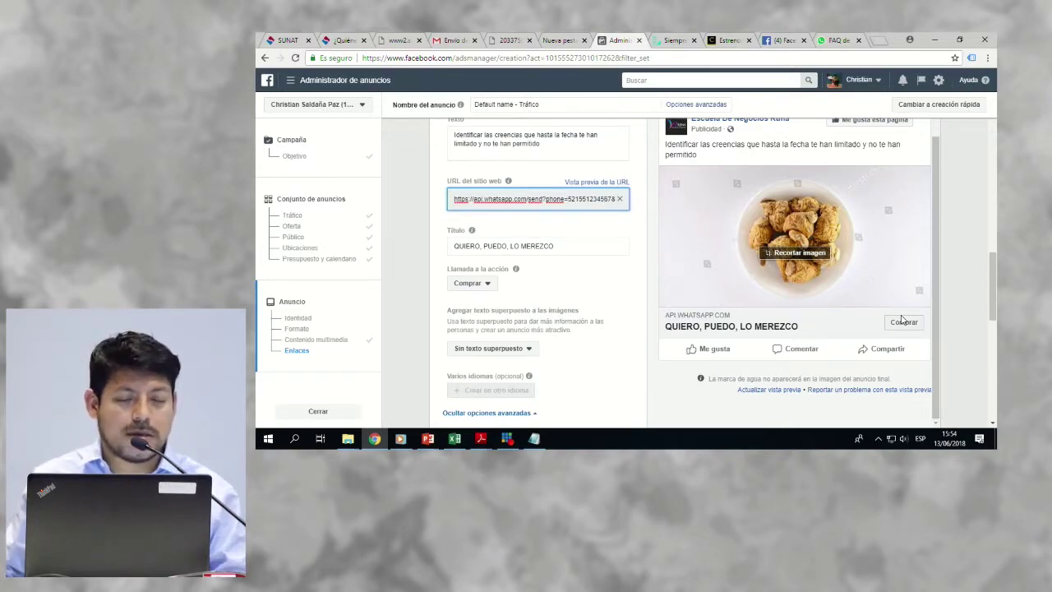
# Step: Clear the ad's website URL and try to confirm the ad
pyautogui.click(621, 199)
pyautogui.click(620, 277)
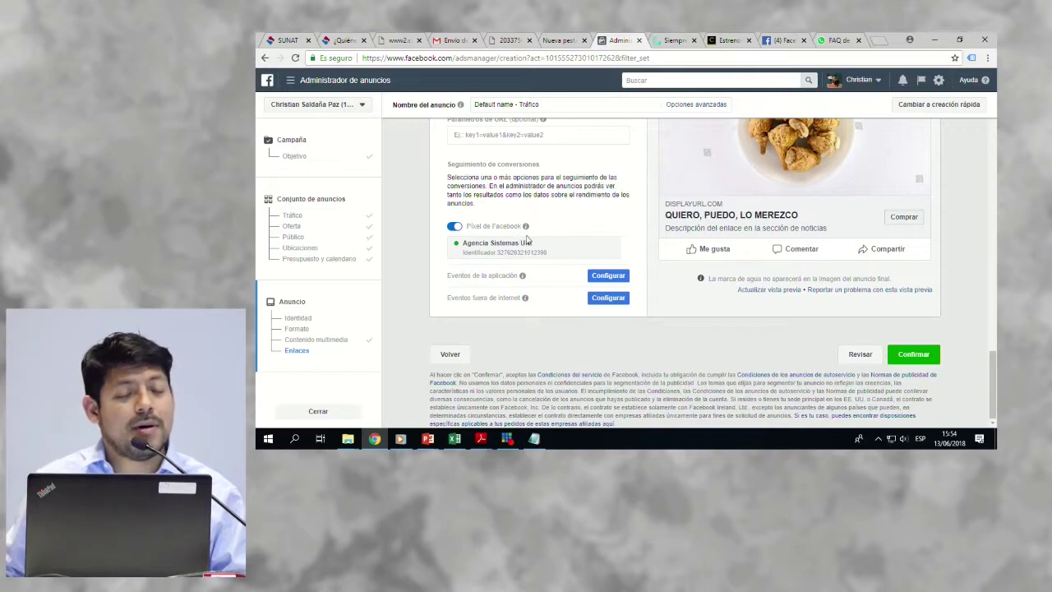
pyautogui.click(915, 355)
pyautogui.scroll(10, 863, 345)
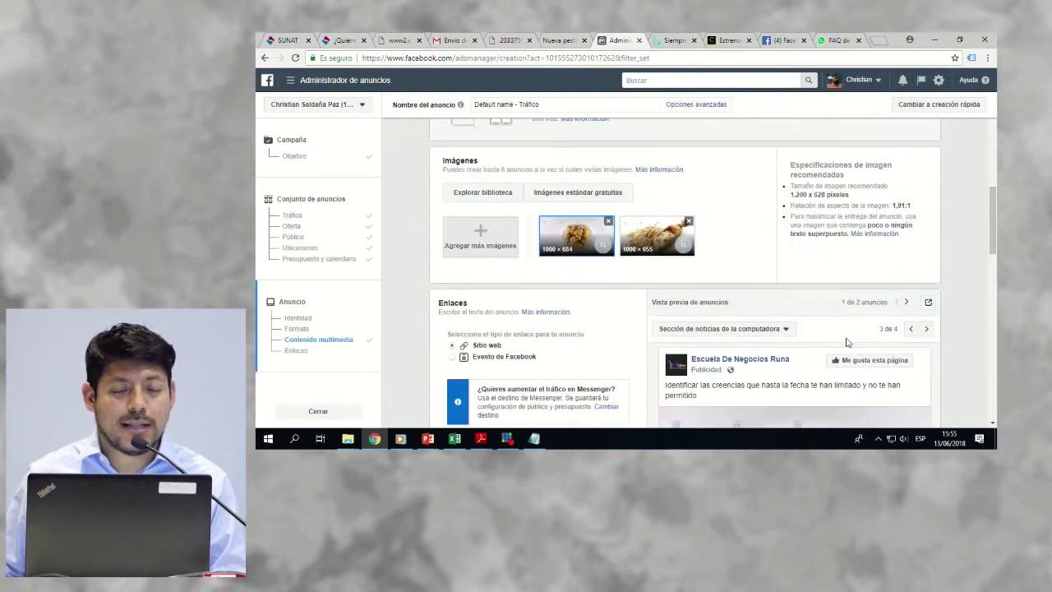
pyautogui.scroll(3, 847, 342)
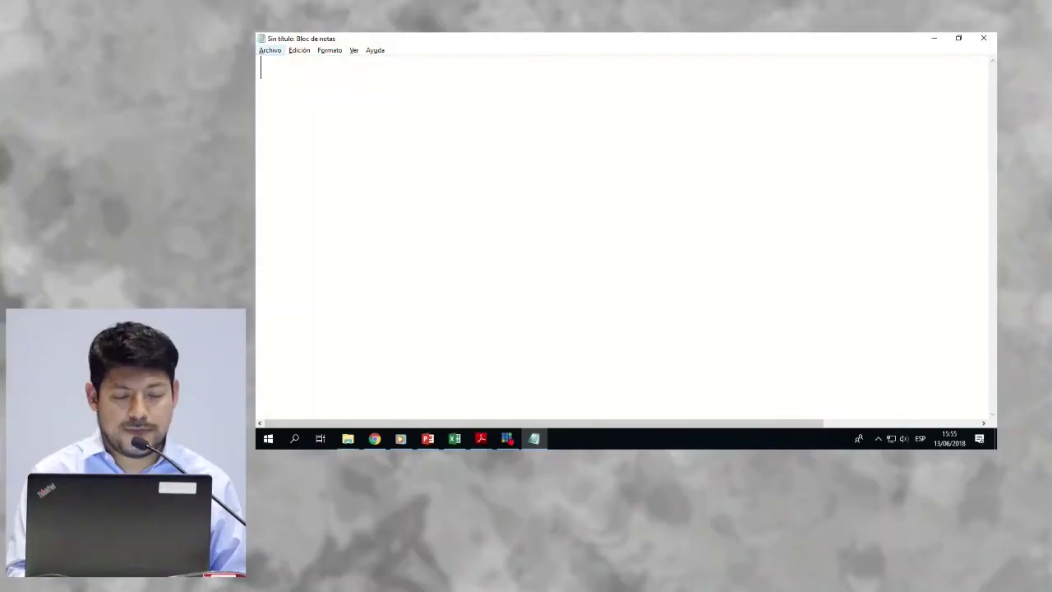
# Step: Write "Paso 1 : Tener Tu página web" as the first line of the empty Notepad document
pyautogui.write('PA')
pyautogui.press('BackSpace')
pyautogui.write('aso :')
pyautogui.press('BackSpace')
pyautogui.write('1 : ')
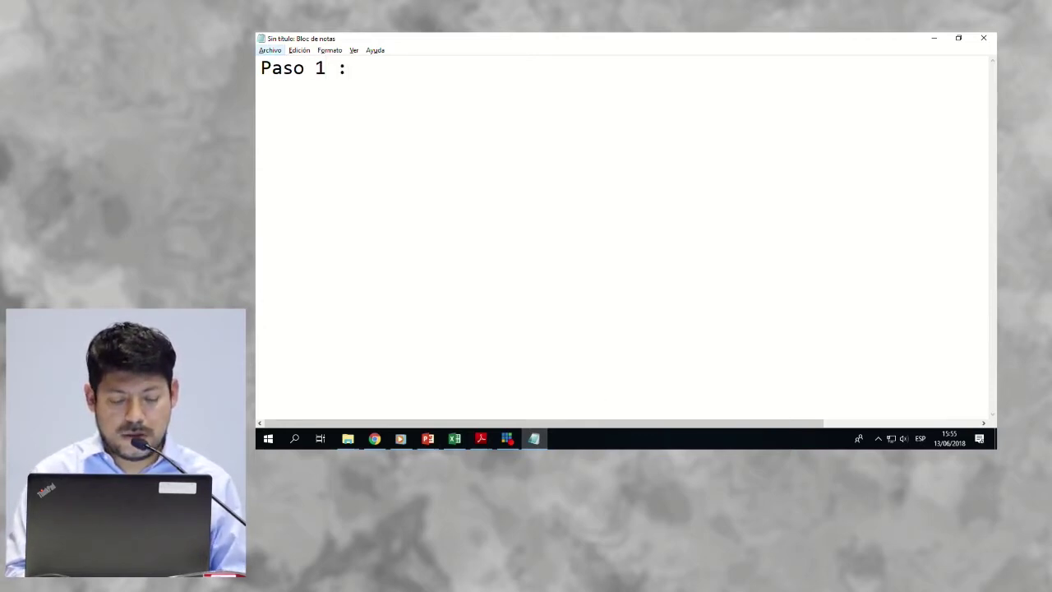
pyautogui.write('Tener u')
pyautogui.press('BackSpace')
pyautogui.write('l')
pyautogui.press('BackSpace')
pyautogui.write('Tu p')
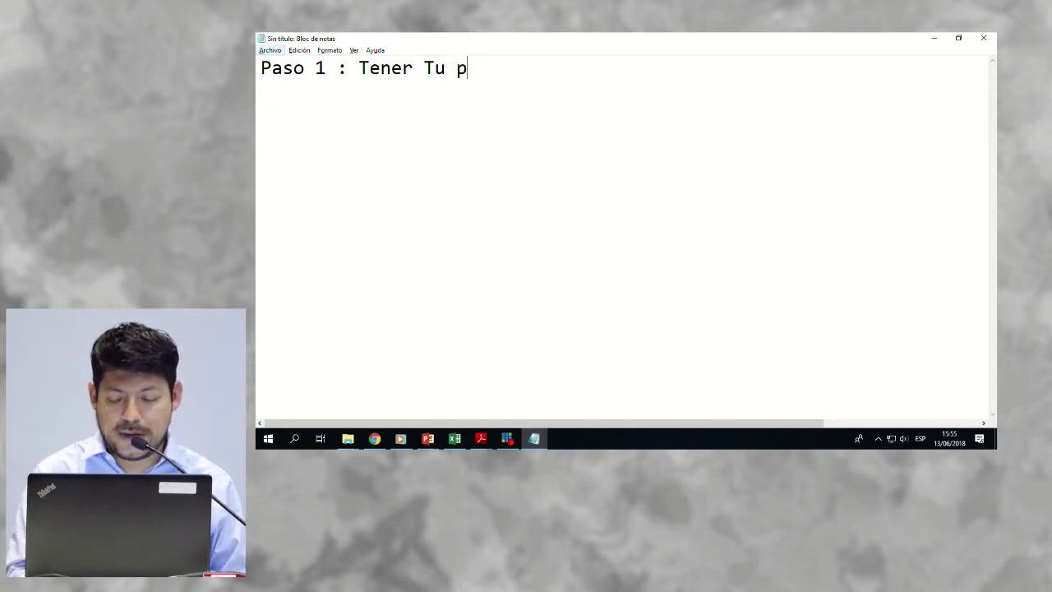
pyautogui.write('ágina web')
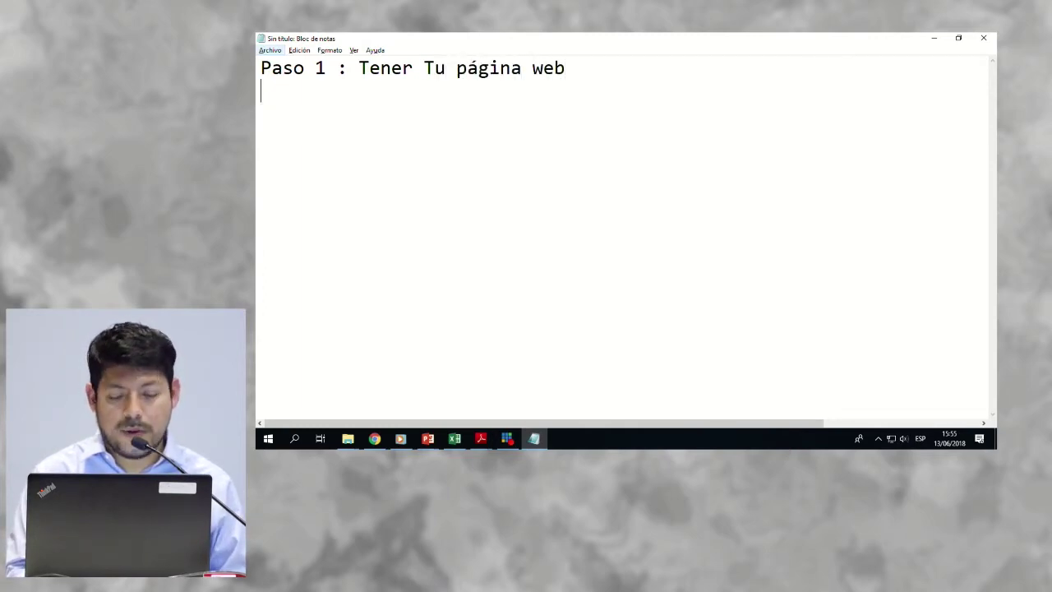
# Step: Add the second line "Paso 2 : Crear el código pixel de Facebook" to the note
pyautogui.write('Paso 2 : ')
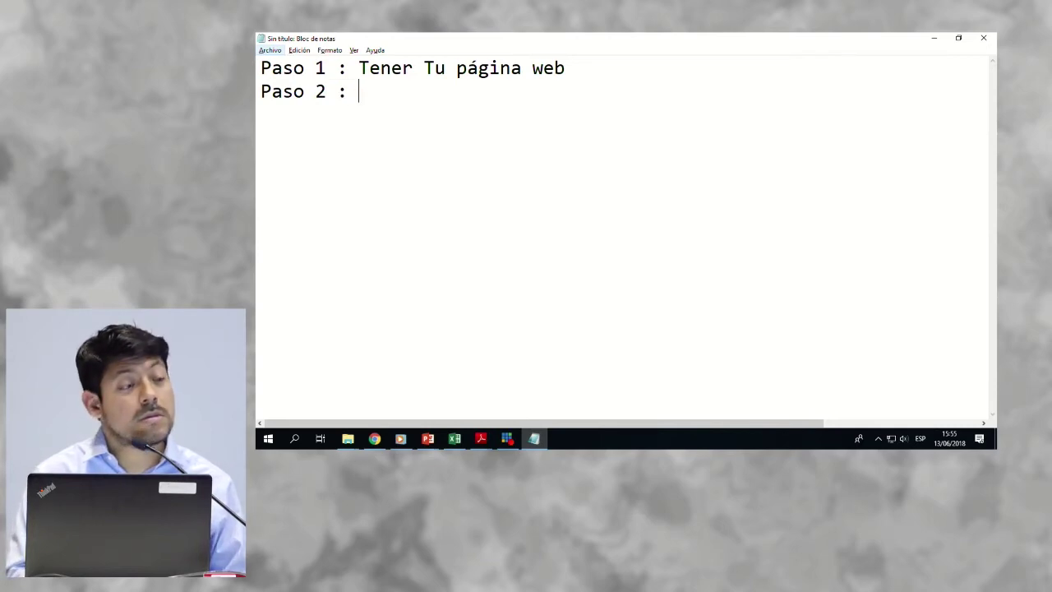
pyautogui.write('I')
pyautogui.press('BackSpace')
pyautogui.write('Crear el codi')
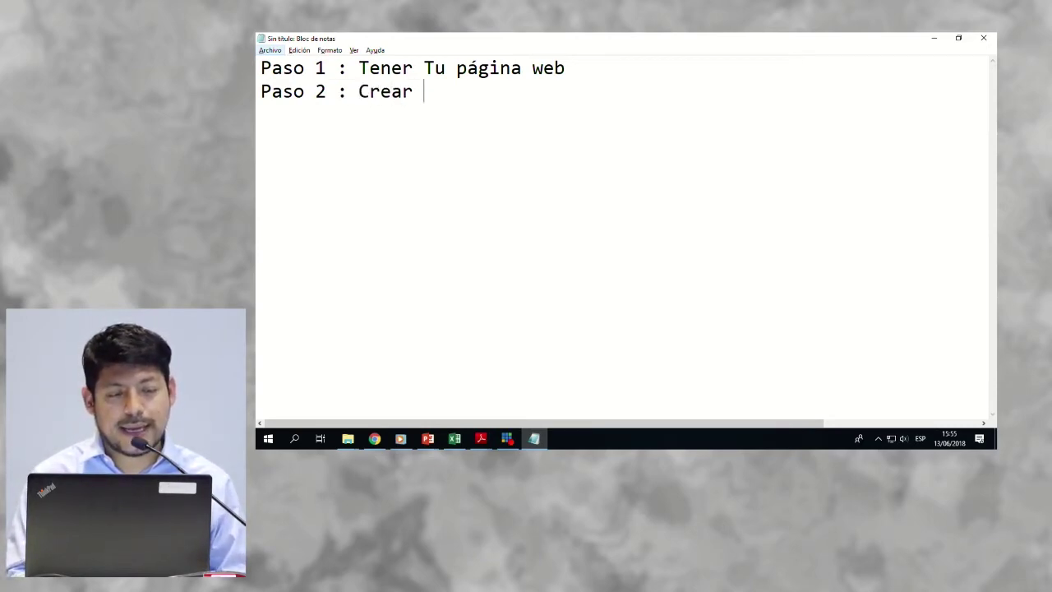
pyautogui.press('BackSpace')
pyautogui.press('BackSpace')
pyautogui.press('BackSpace')
pyautogui.write('ódigo pi')
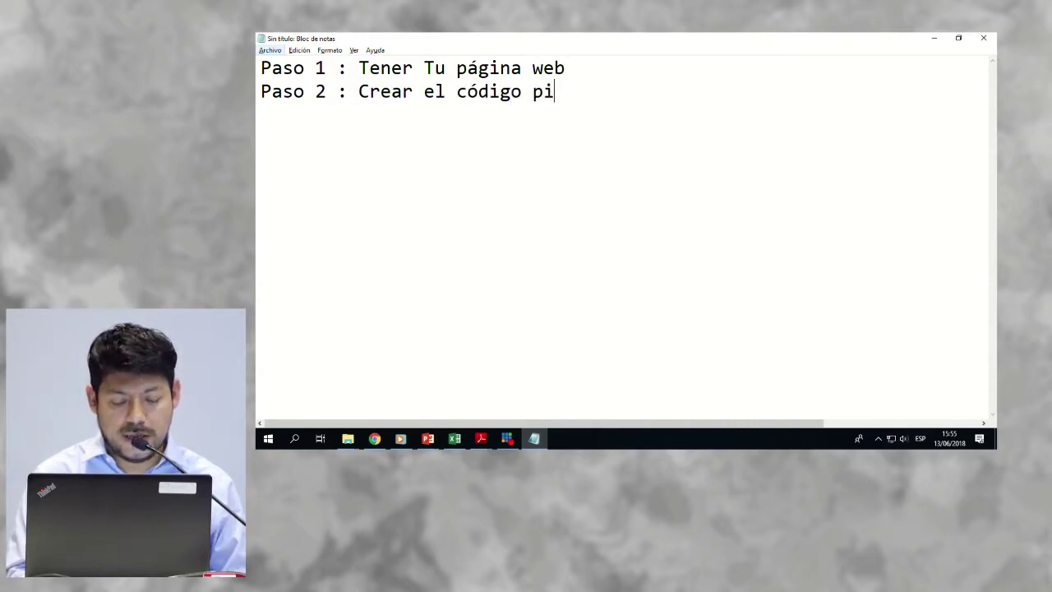
pyautogui.write('xel de Facebook')
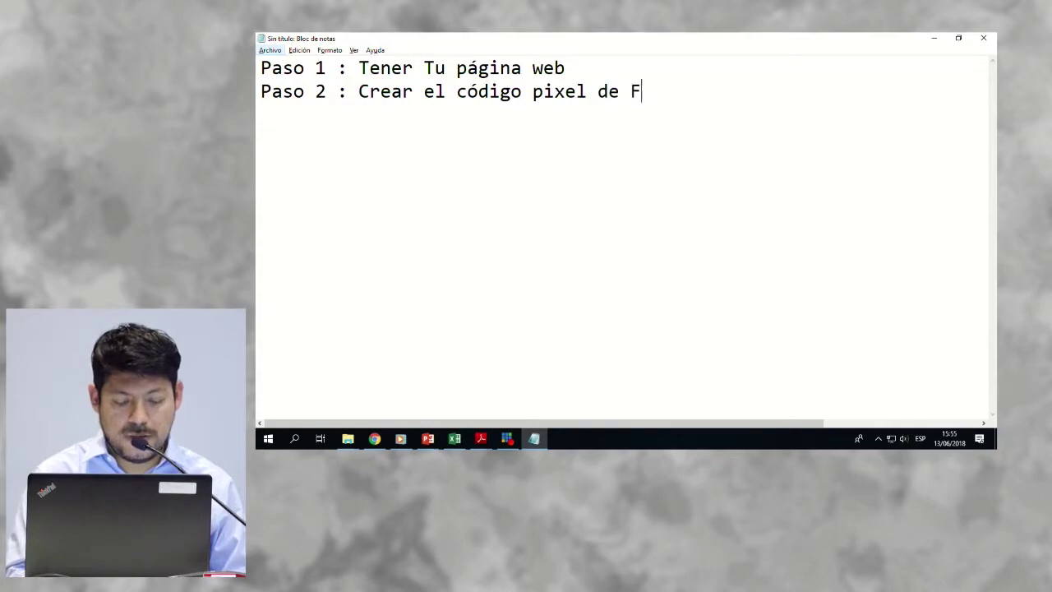
# Step: Add the third line "Paso 3 : Insertar el código en tú página web" to the note
pyautogui.press('Return')
pyautogui.write('Paso 3:')
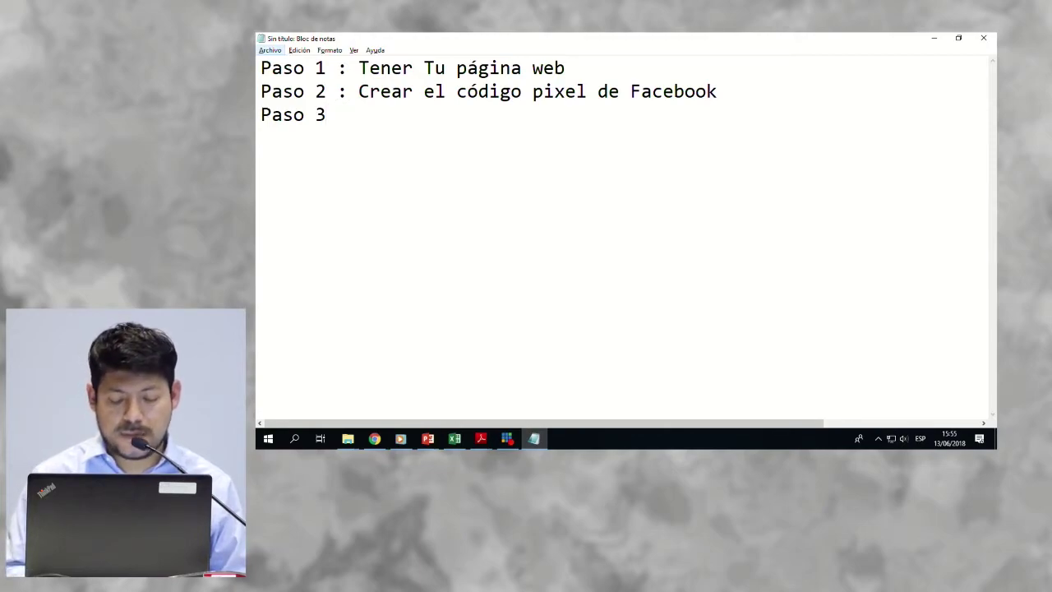
pyautogui.write(': ')
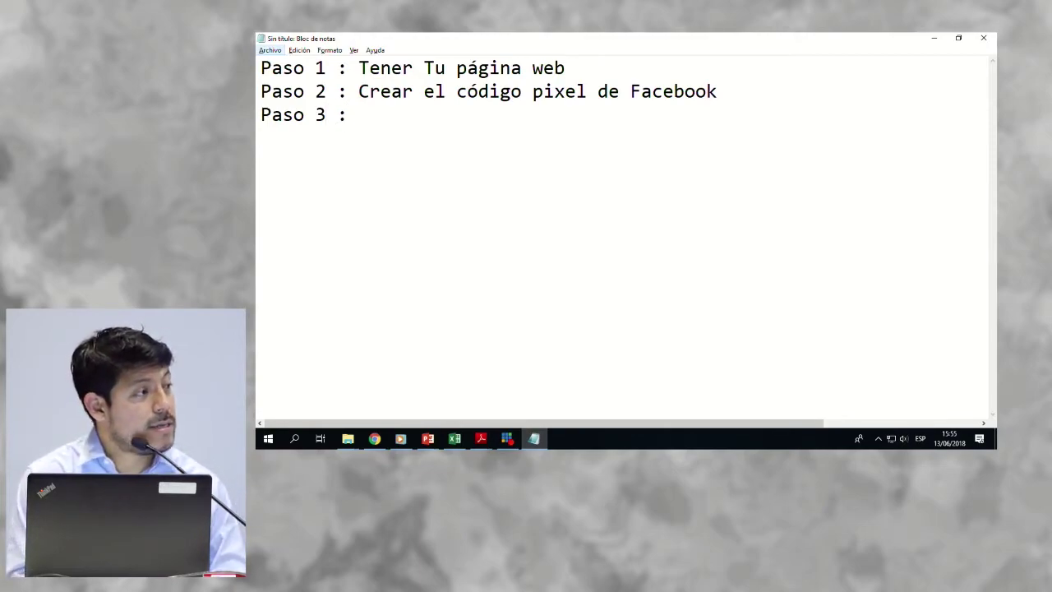
pyautogui.write('Inser')
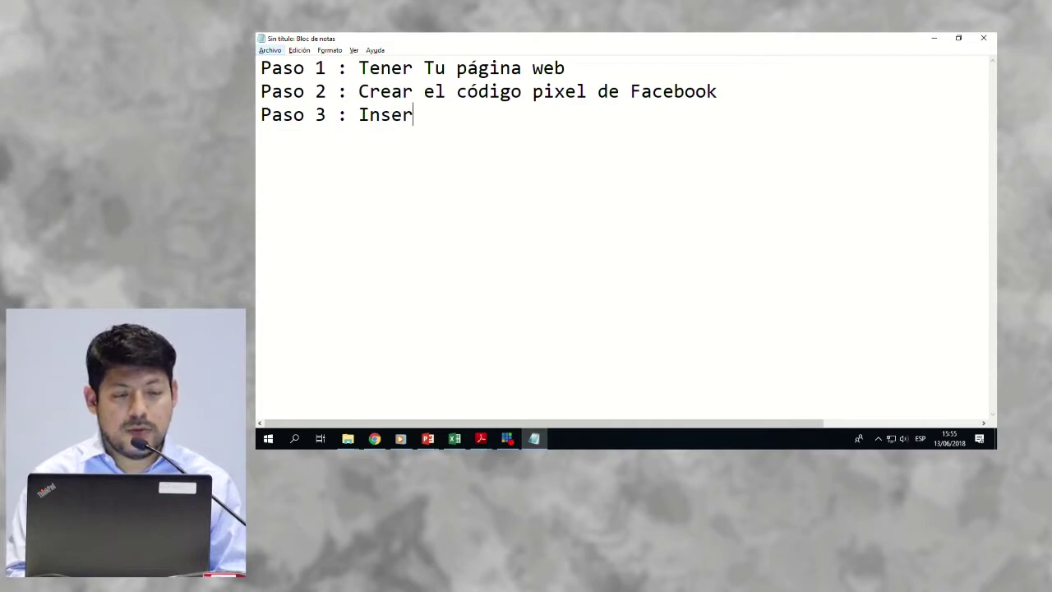
pyautogui.write('tar el código en ')
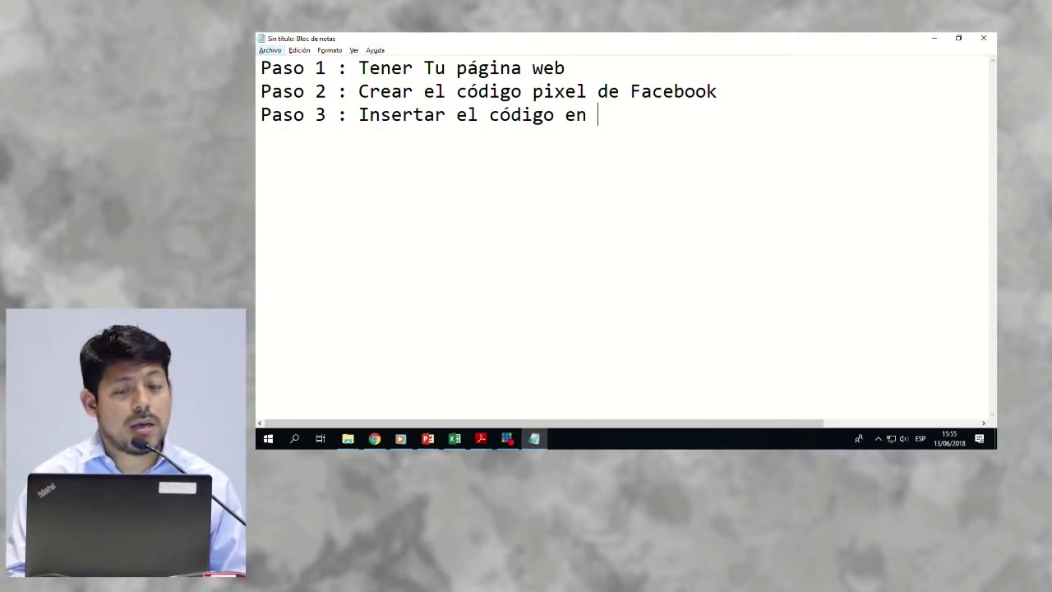
pyautogui.write('ti')
pyautogui.press('BackSpace')
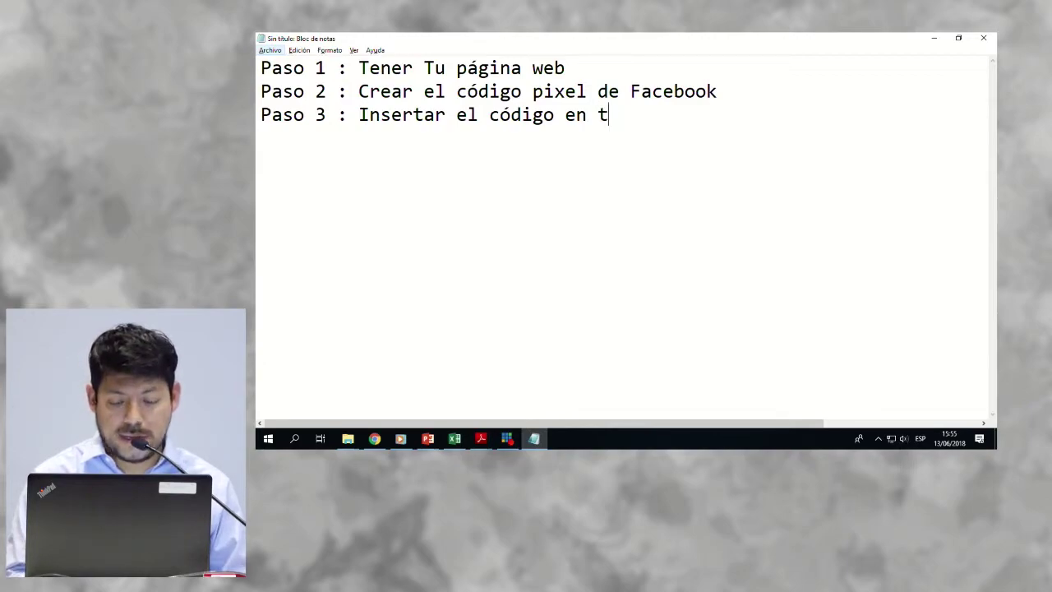
pyautogui.write('ú página web')
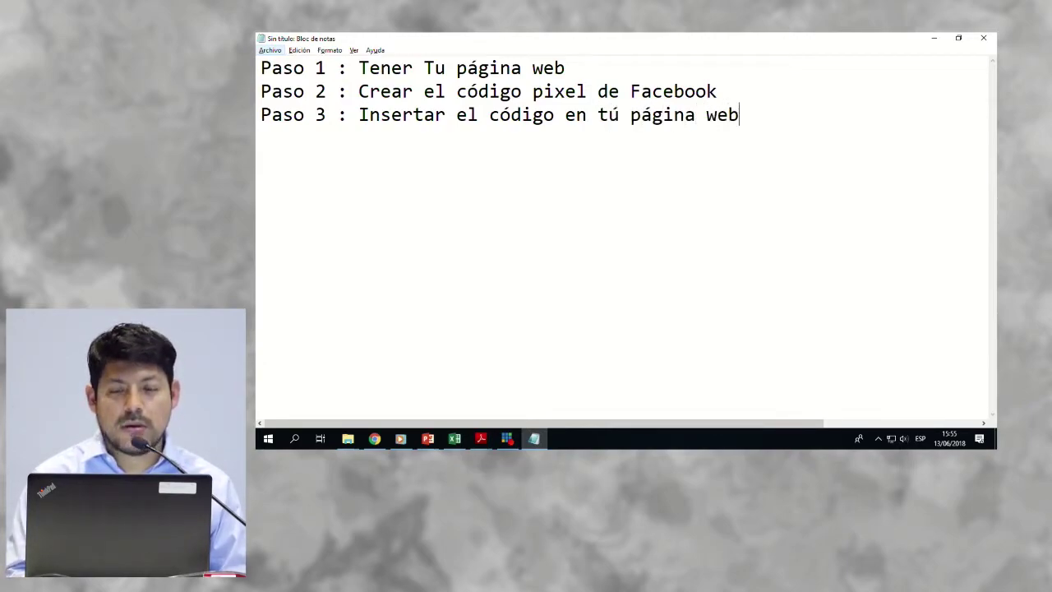
# Step: Add the fourth line "Paso 4 : Crear el público personalizado" to the note
pyautogui.press('Return')
pyautogui.write('Paso ')
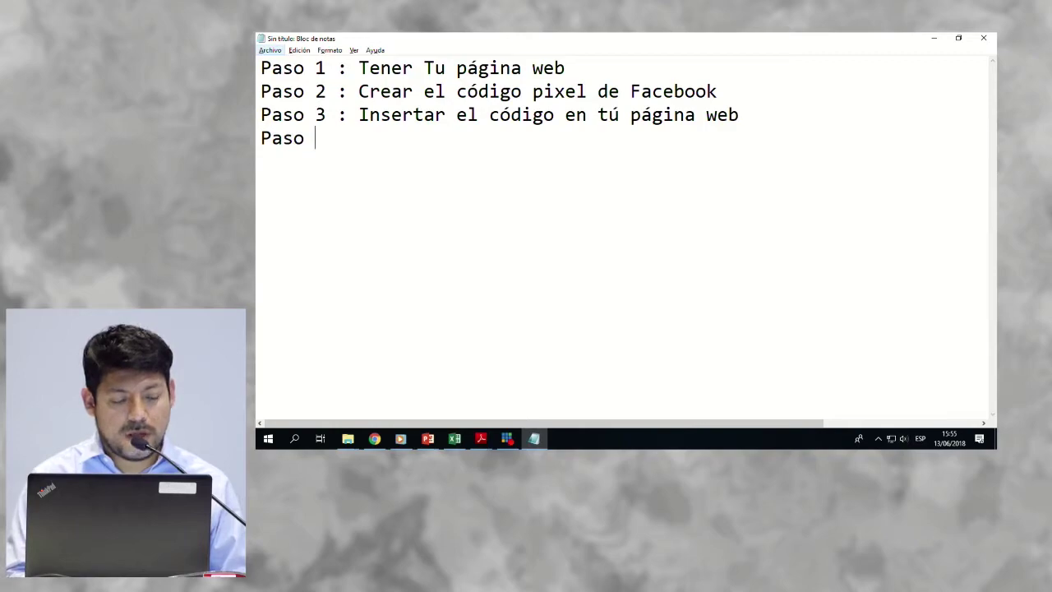
pyautogui.write('4 :')
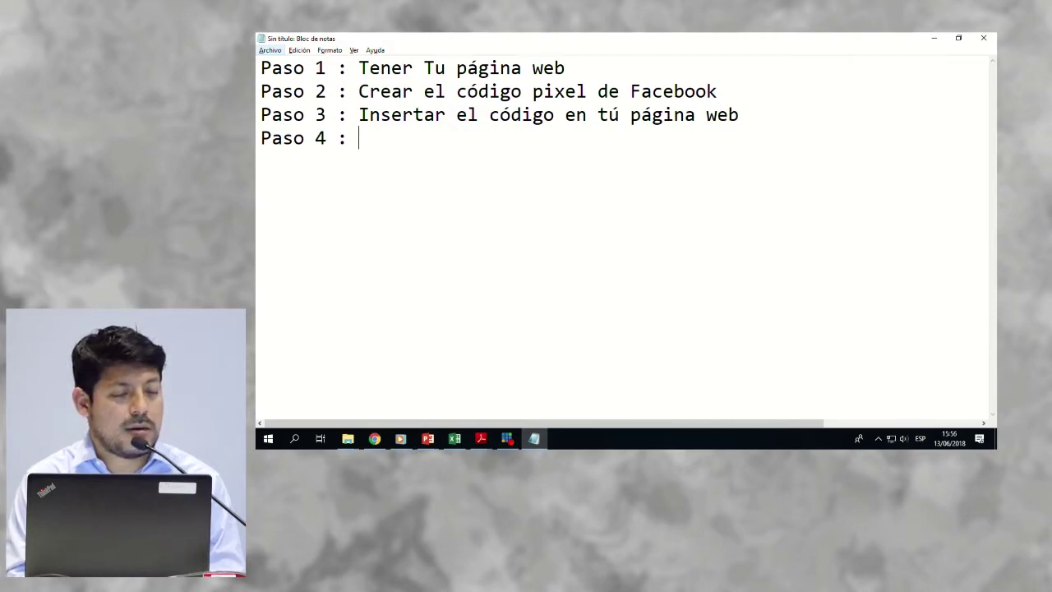
pyautogui.write('Crear el p')
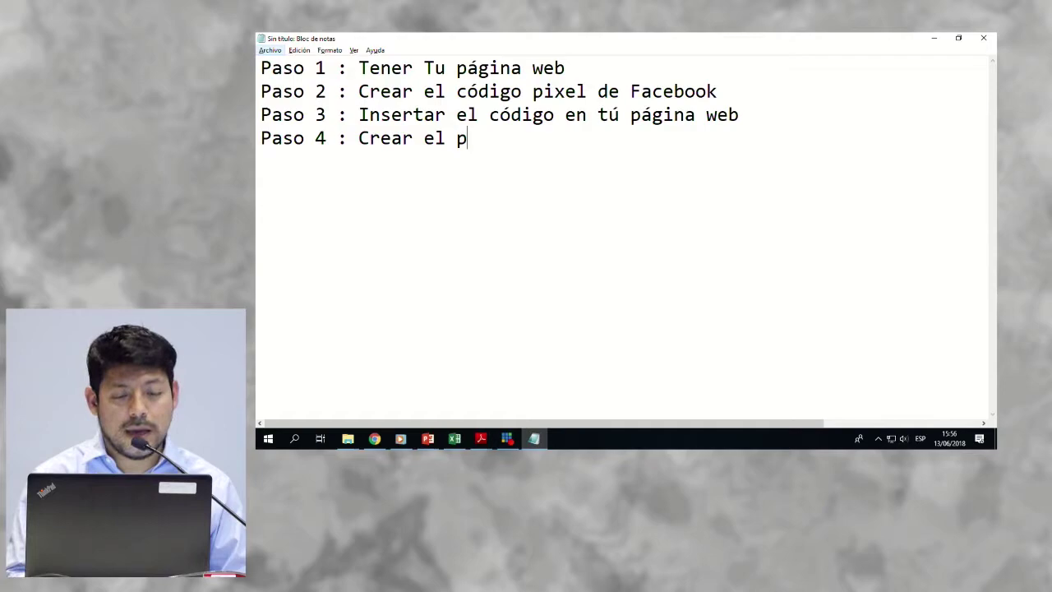
pyautogui.write('úblico ')
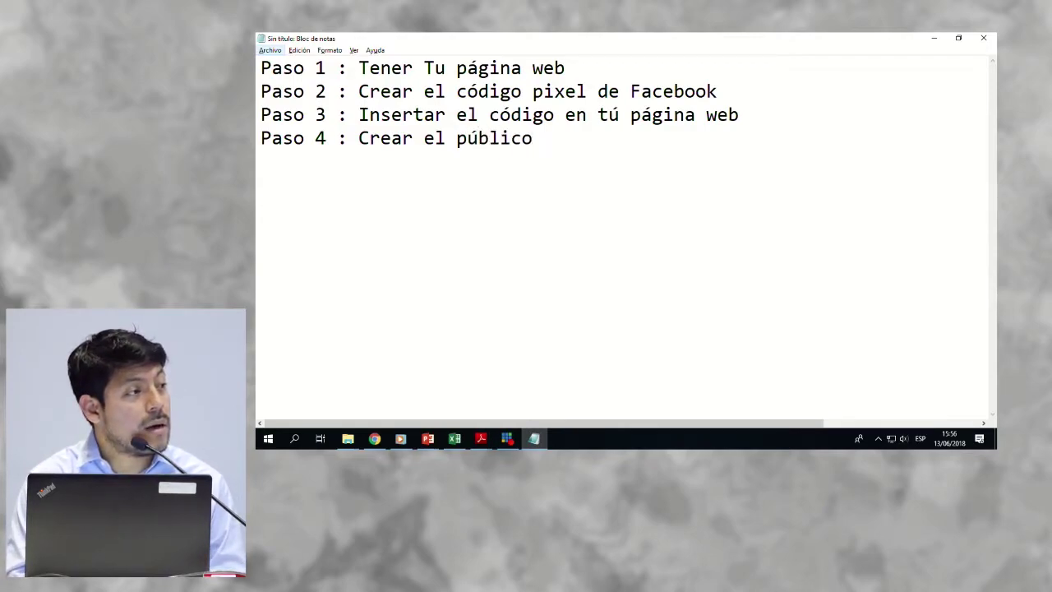
pyautogui.write('per')
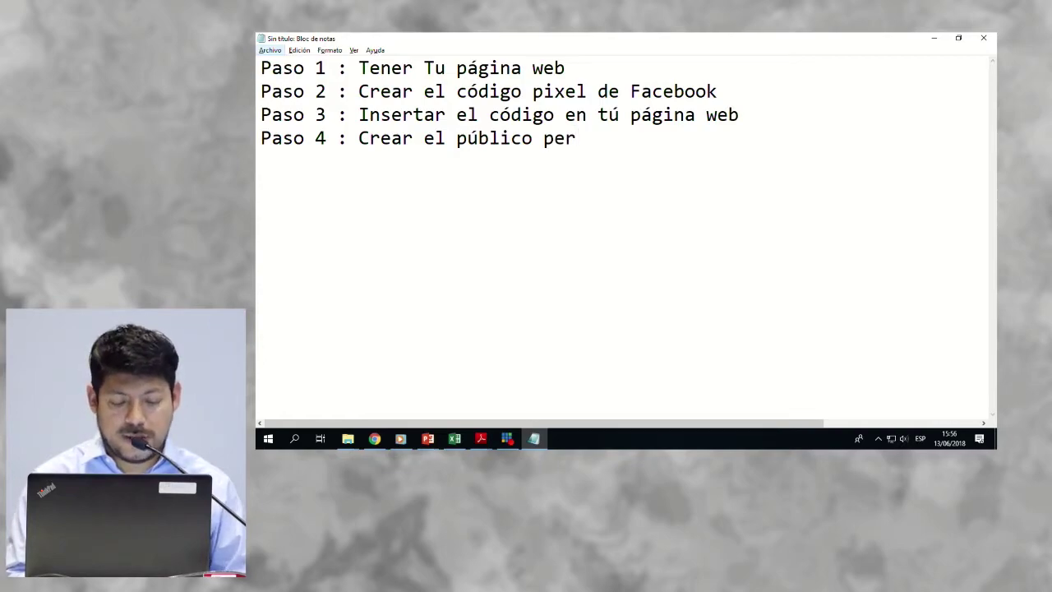
pyautogui.write('sonaliza')
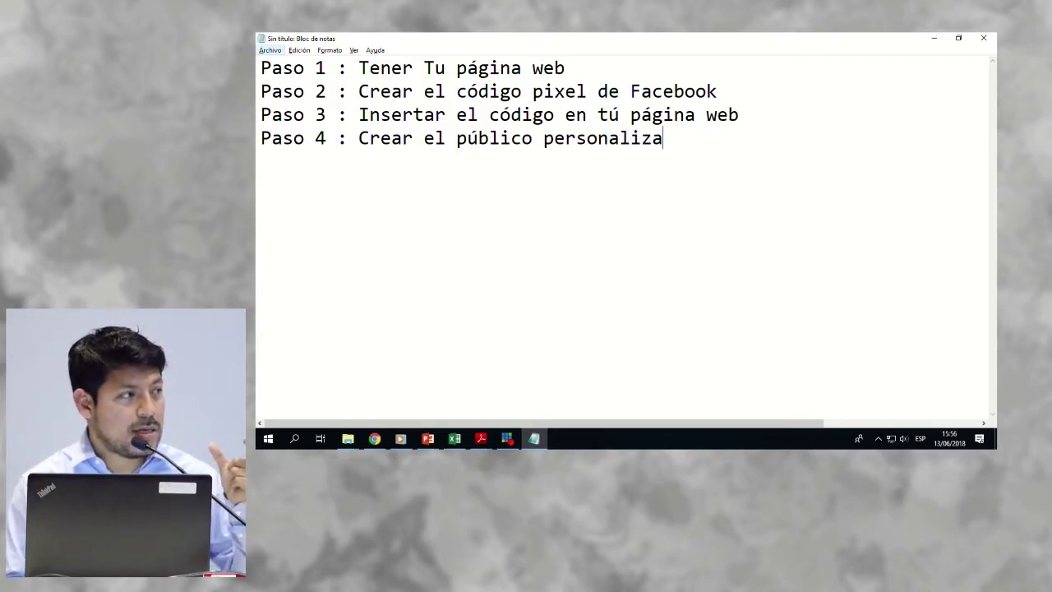
pyautogui.write('do')
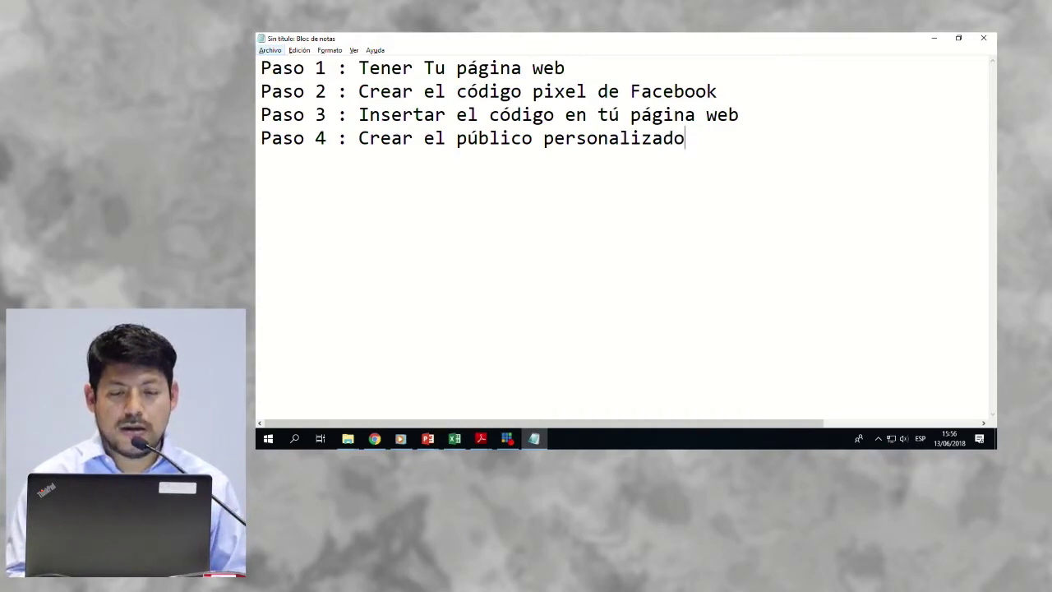
# Step: Add the fifth line "Paso 5 : Crear la campaña de Re- Marketing" to the note
pyautogui.press('Return')
pyautogui.write('P')
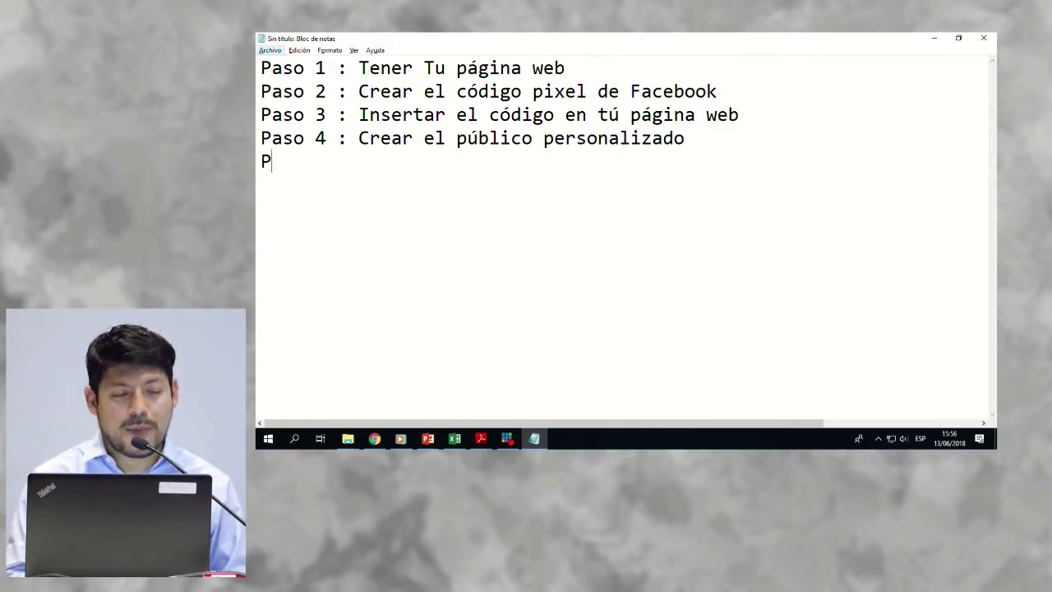
pyautogui.write('aso 5:')
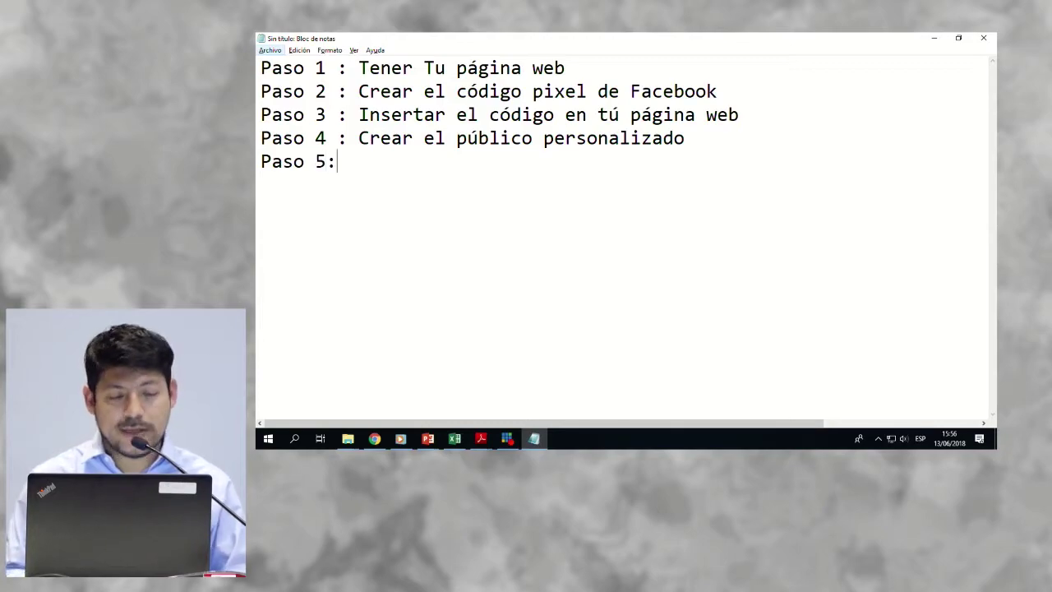
pyautogui.press('BackSpace')
pyautogui.press('BackSpace')
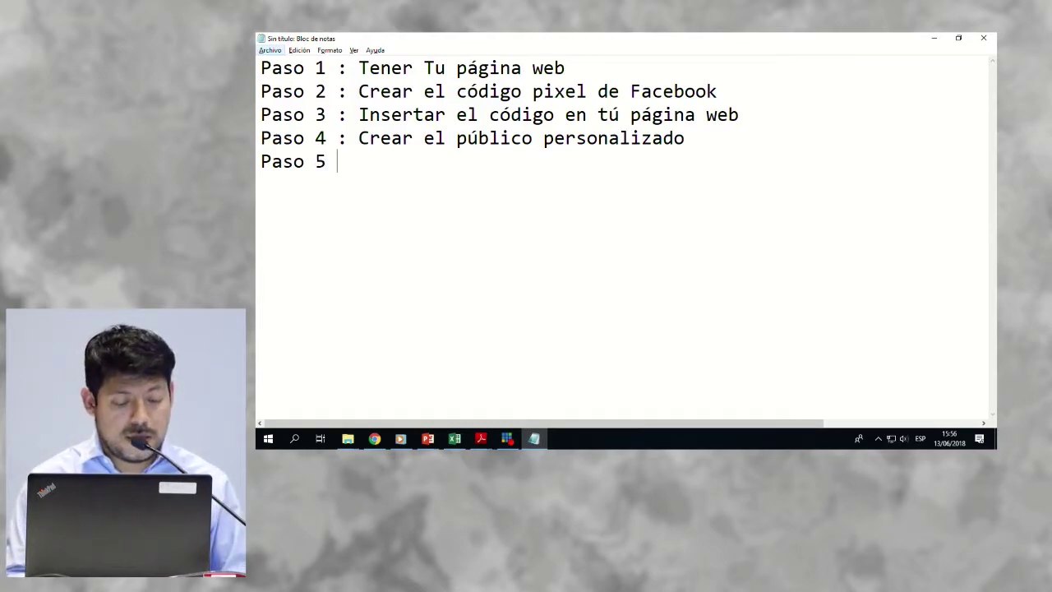
pyautogui.write(':')
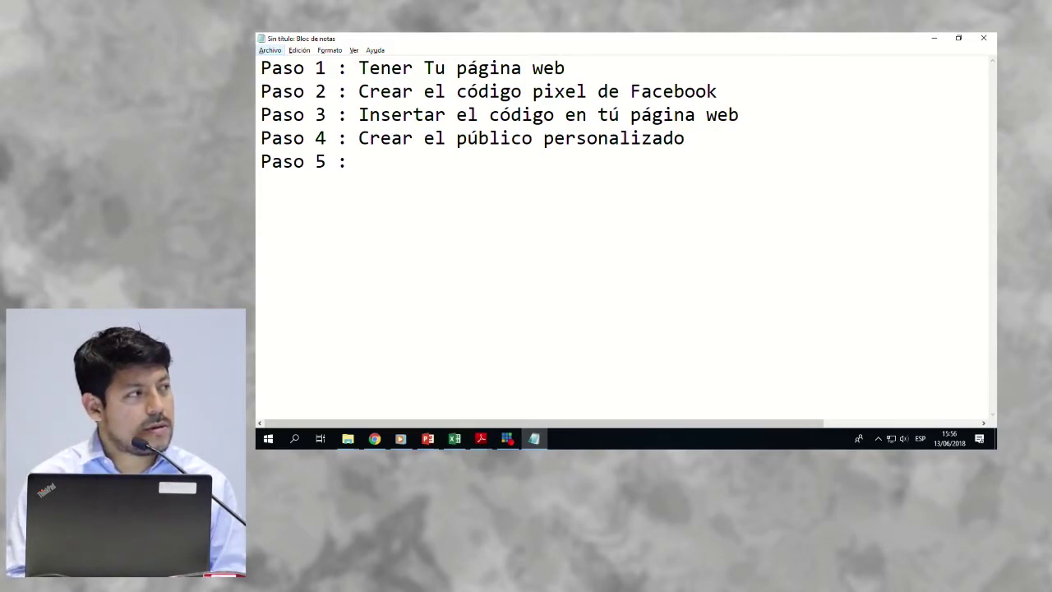
pyautogui.write('Crear ')
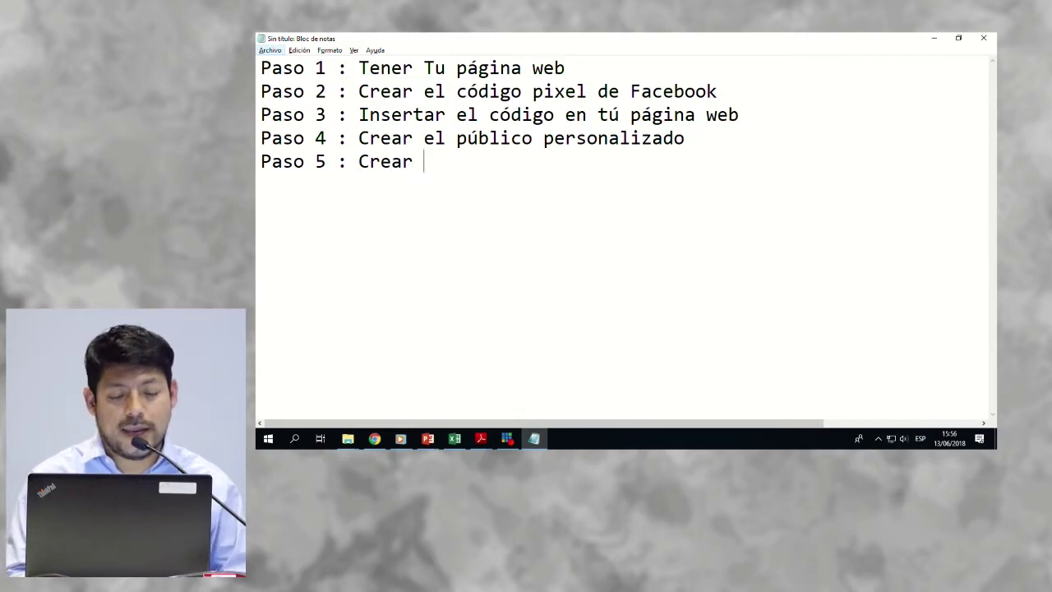
pyautogui.write('la campaña d')
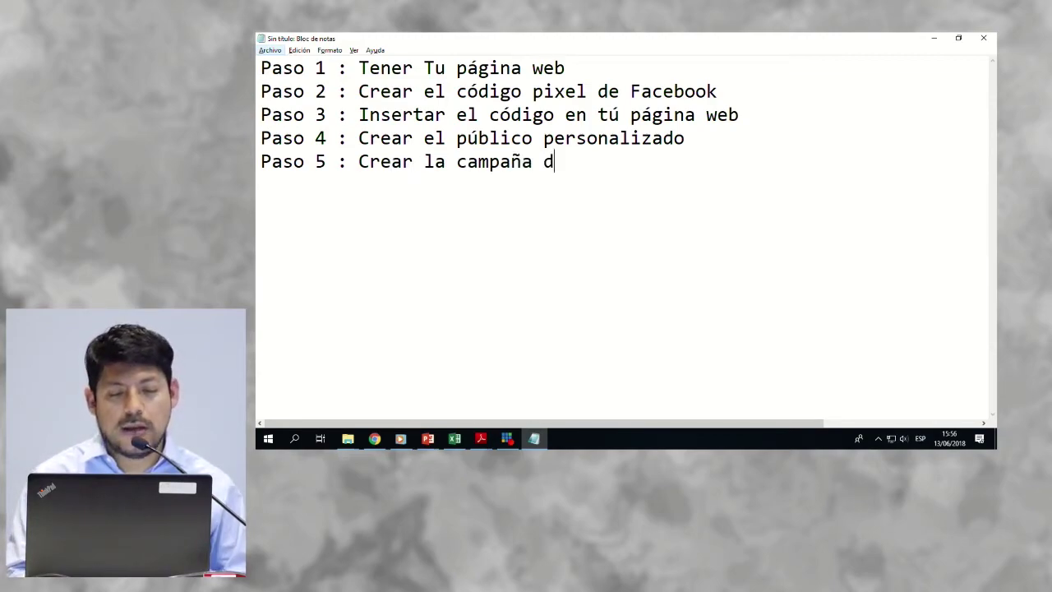
pyautogui.write('e Re- Ma')
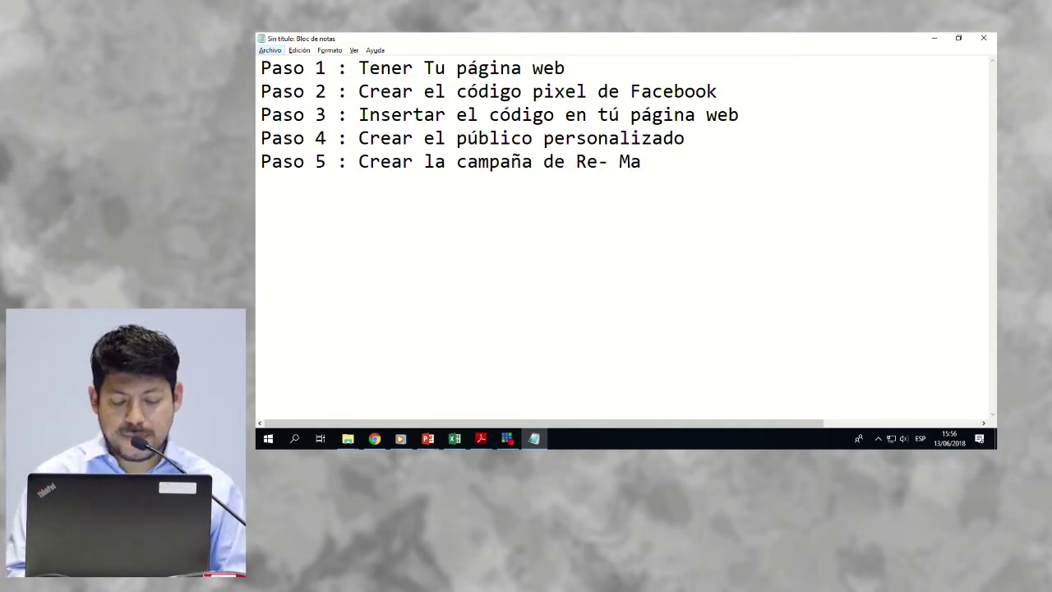
pyautogui.write('rketing')
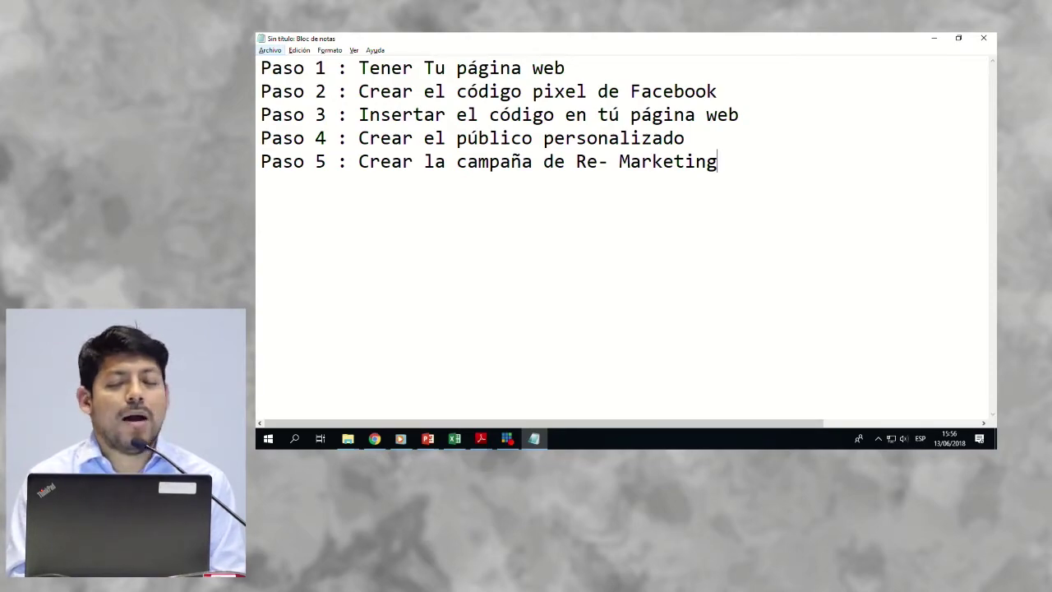
# Step: Leave a blank line below the list of steps and start a new line beginning with "Re- Marketing"
pyautogui.press('Return')
pyautogui.press('Return')
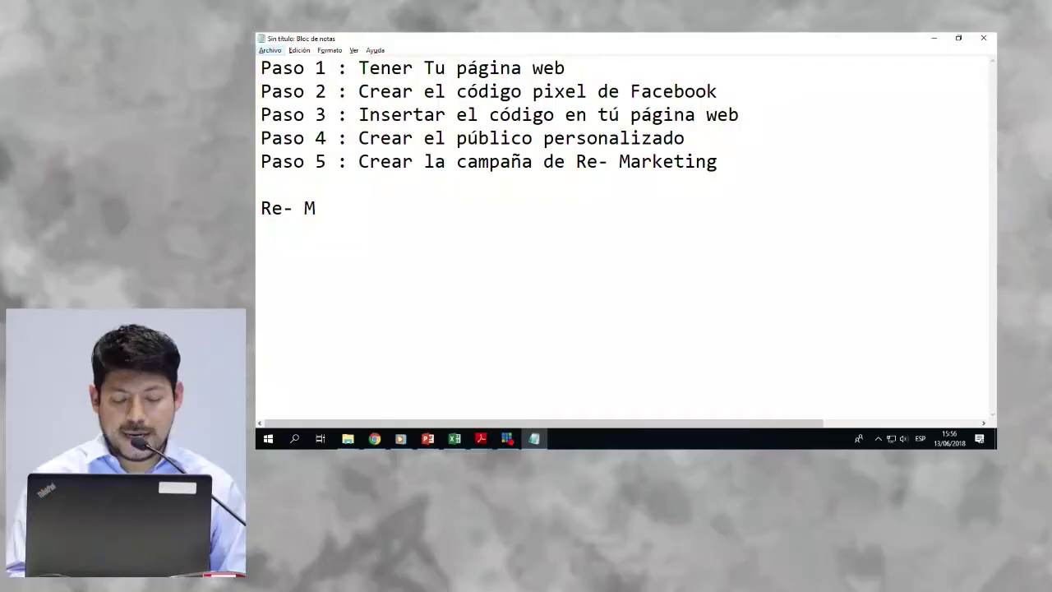
pyautogui.write('arketing fe')
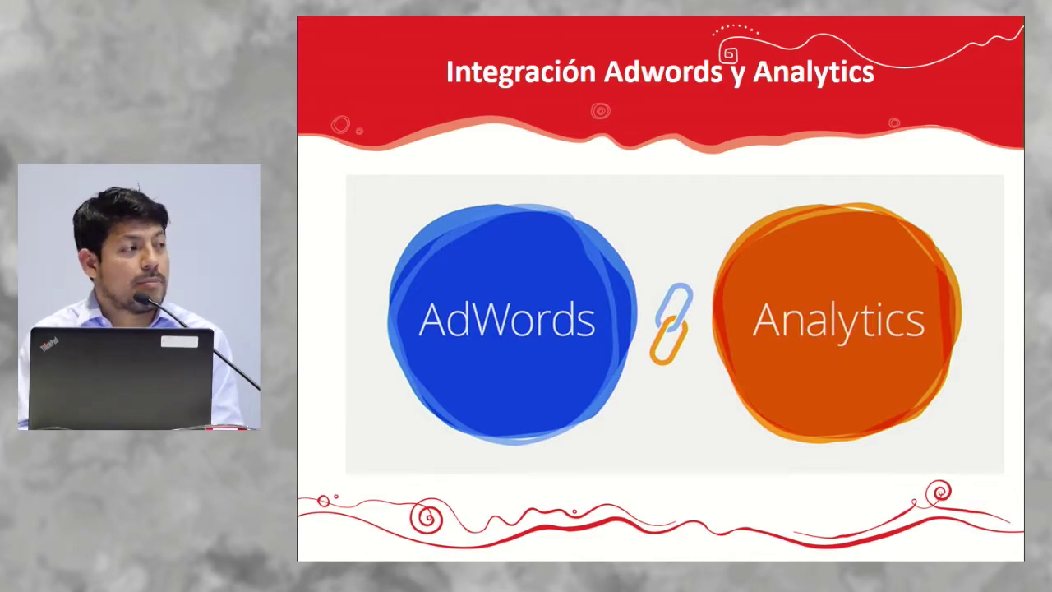
pyautogui.press('Right')
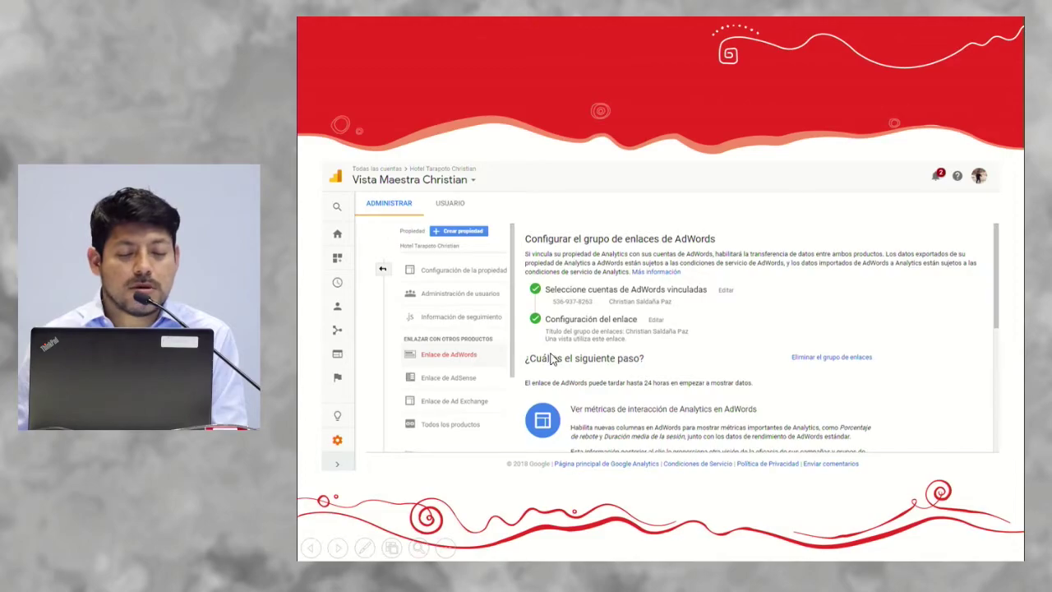
pyautogui.click(673, 384)
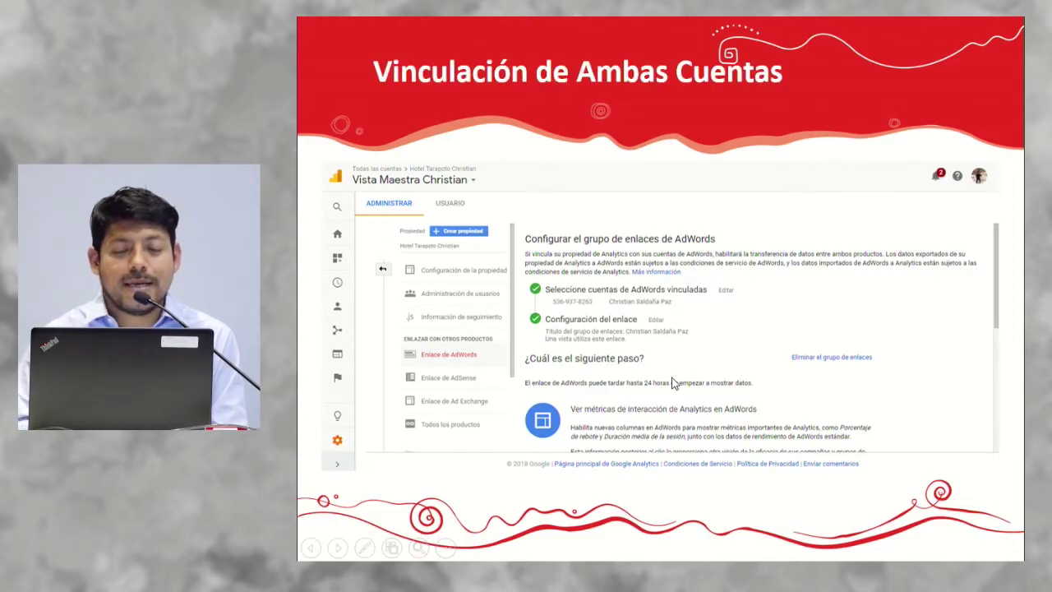
pyautogui.click(672, 383)
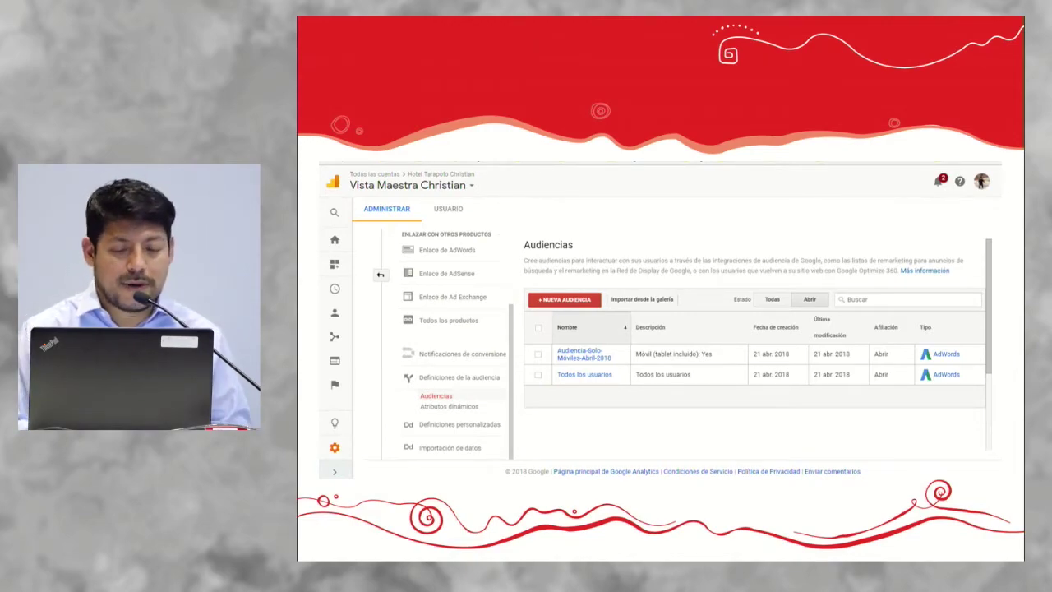
pyautogui.press('Right')
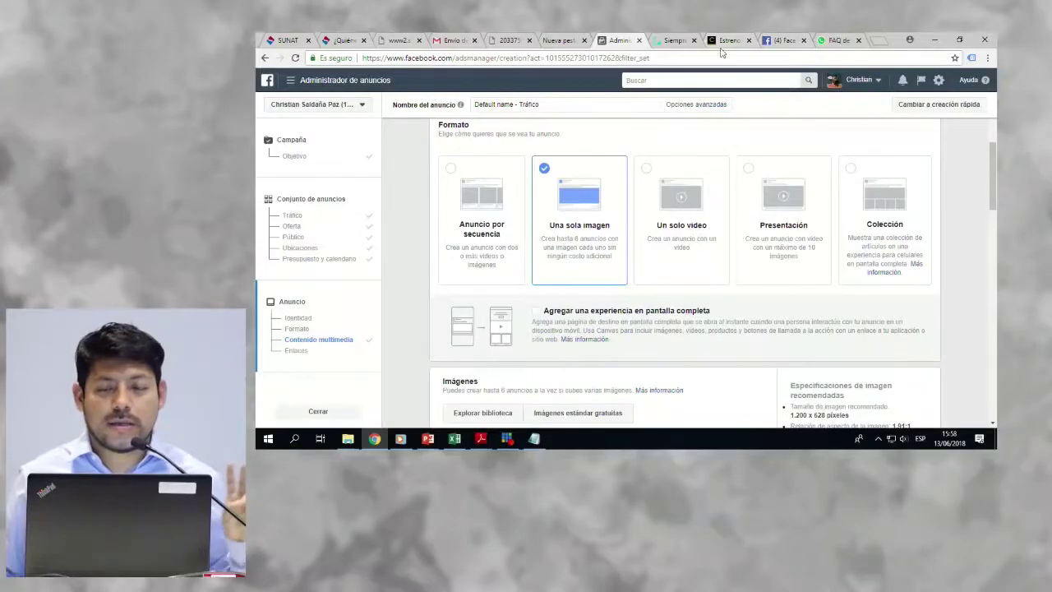
# Step: Close the WhatsApp FAQ page in Chrome
pyautogui.click(876, 86)
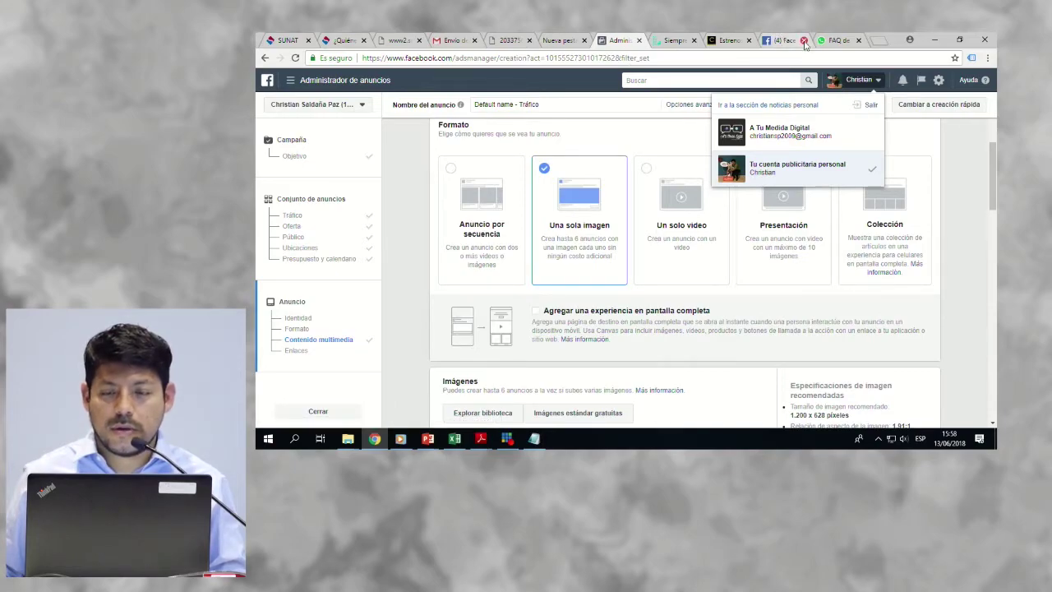
pyautogui.click(849, 43)
pyautogui.click(858, 40)
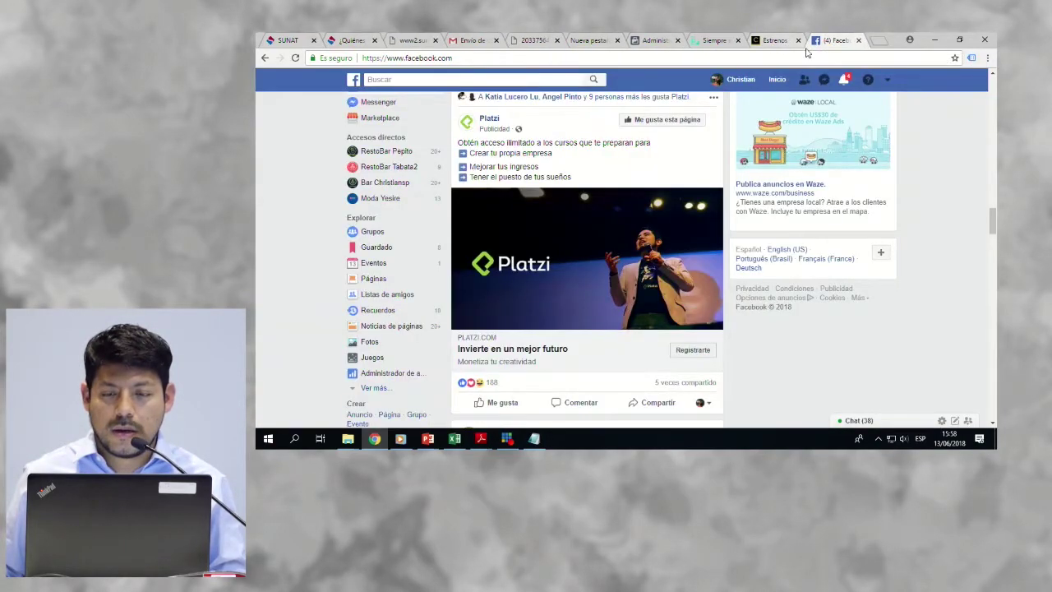
# Step: Search for "google adwords" in a new browser tab and open the Google AdWords site from the results
pyautogui.click(878, 41)
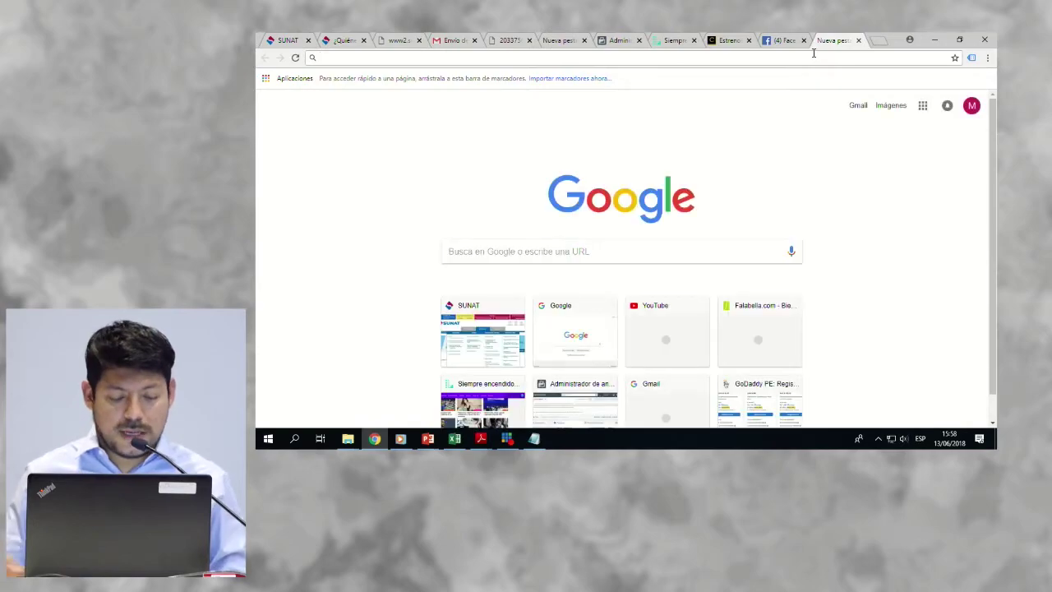
pyautogui.write('google adwords')
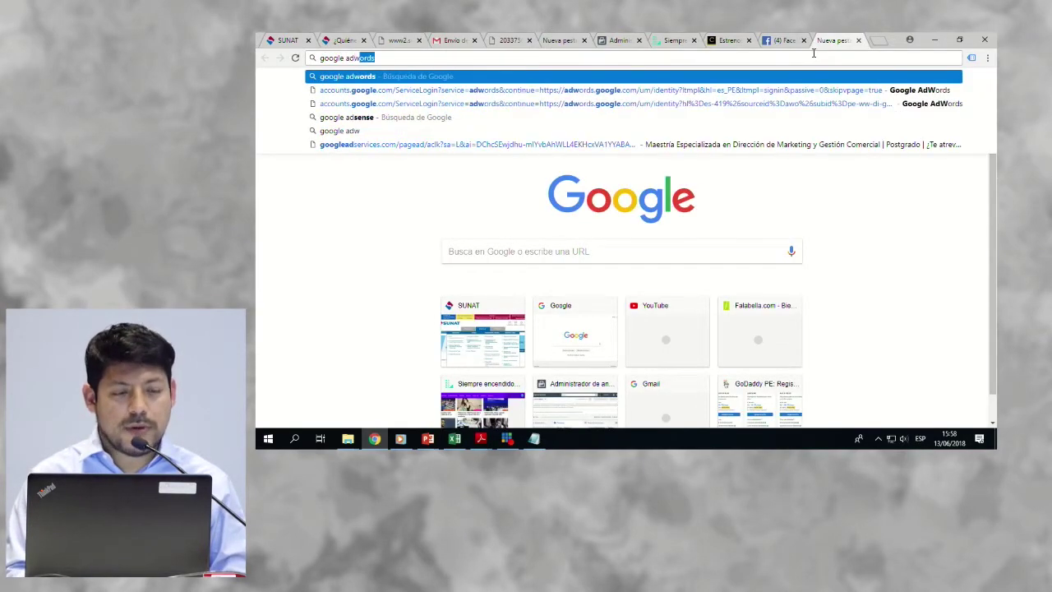
pyautogui.press('Return')
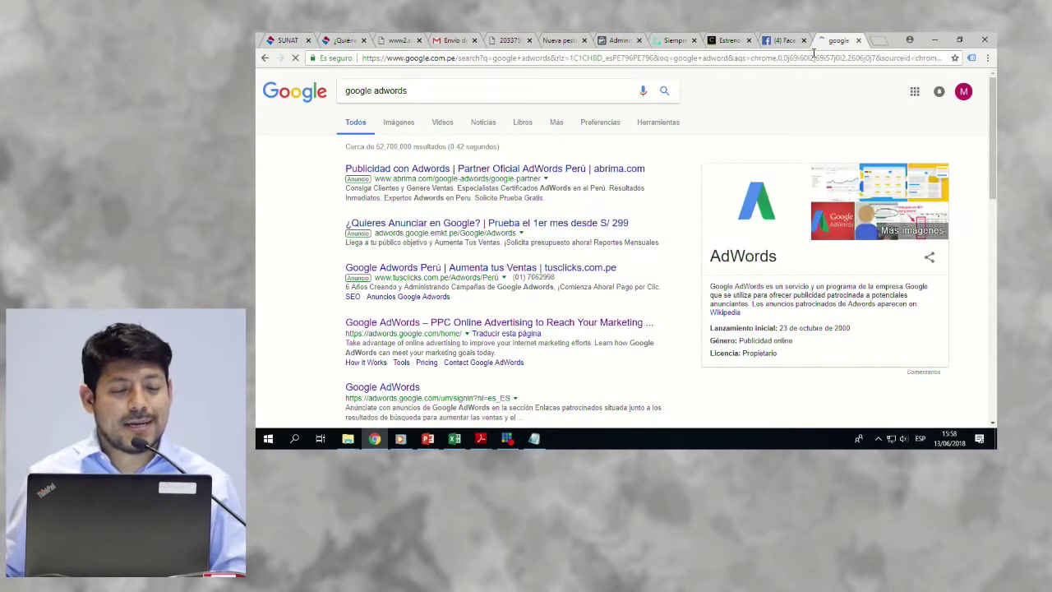
pyautogui.click(493, 323)
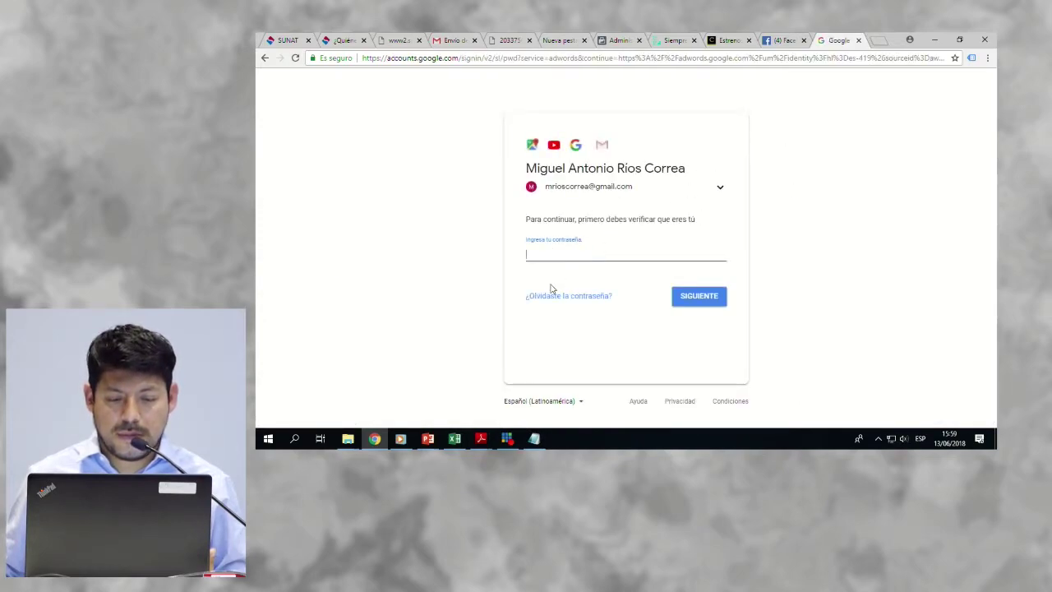
# Step: Sign in to Google AdWords with a different account, entering the account e-mail and the account password
pyautogui.click(721, 192)
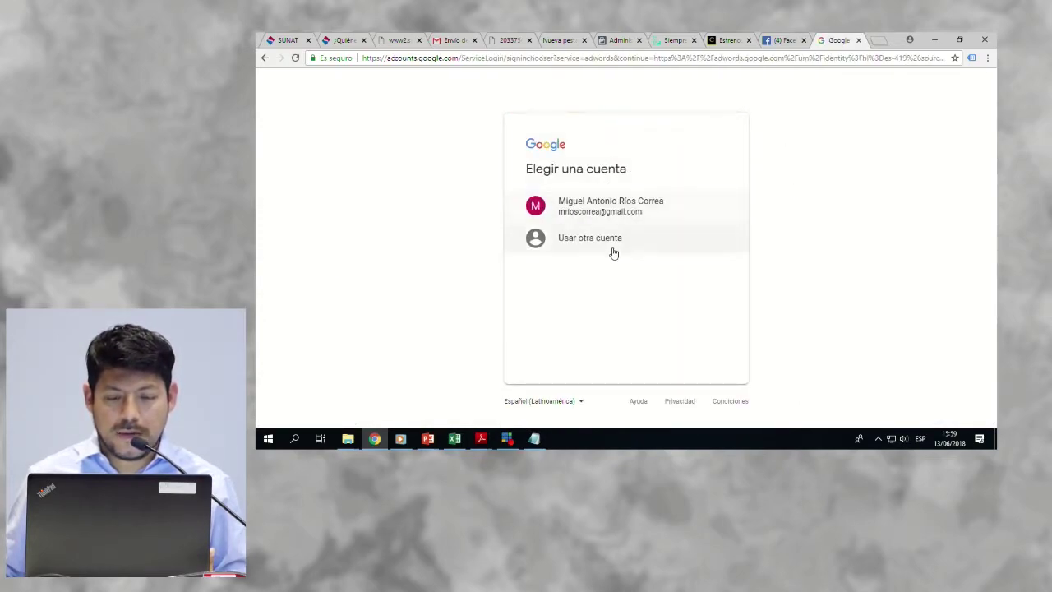
pyautogui.click(613, 238)
pyautogui.click(601, 233)
pyautogui.write('chr')
pyautogui.press('Down')
pyautogui.press('Return')
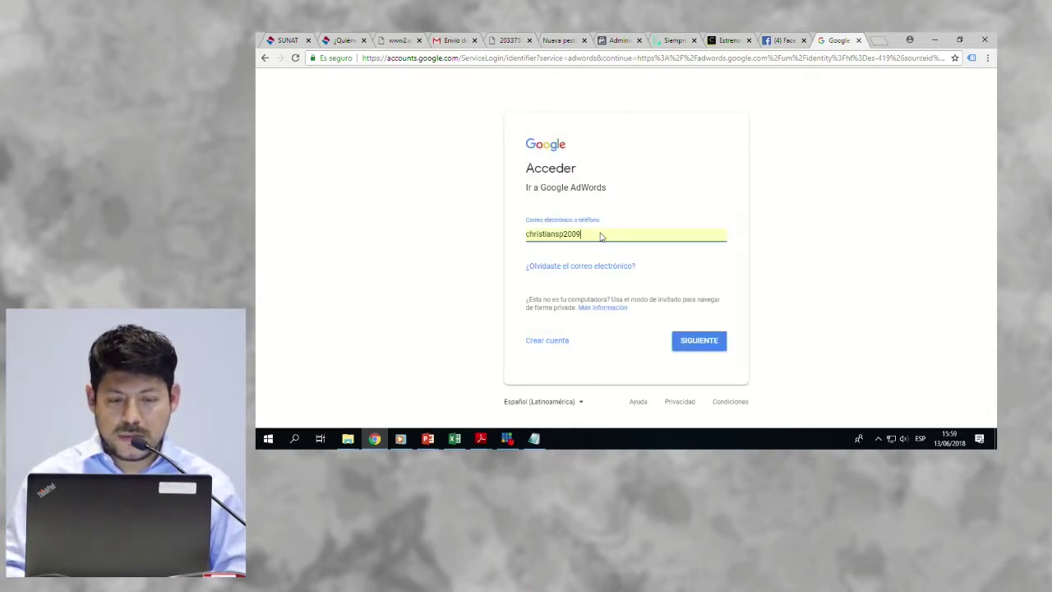
pyautogui.press('Return')
pyautogui.write('••••••')
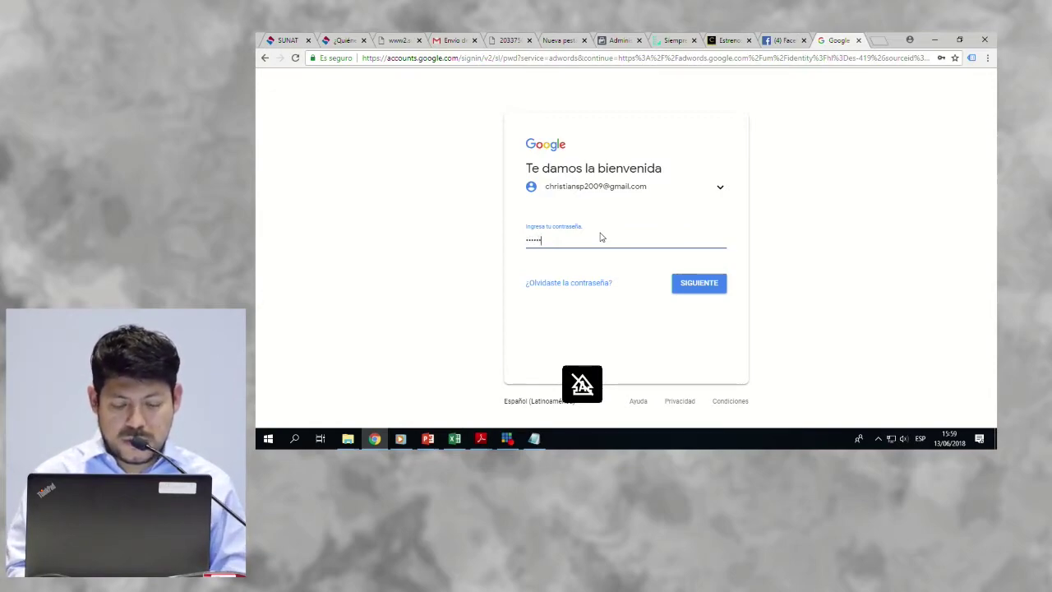
pyautogui.press('Return')
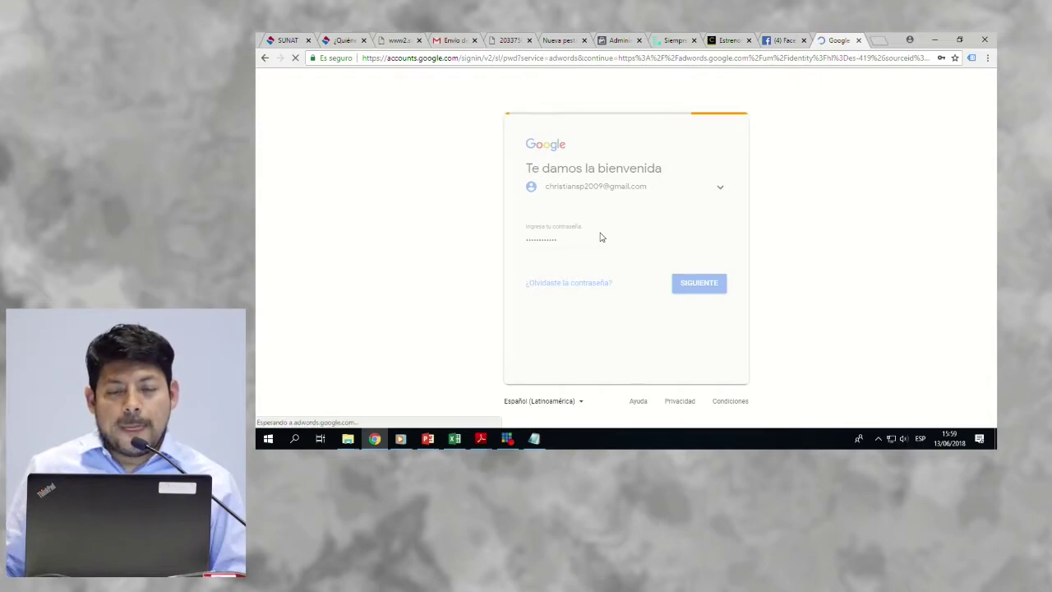
# Step: Search for "google analytics" in another new browser tab and open the Google Analytics result
pyautogui.click(879, 40)
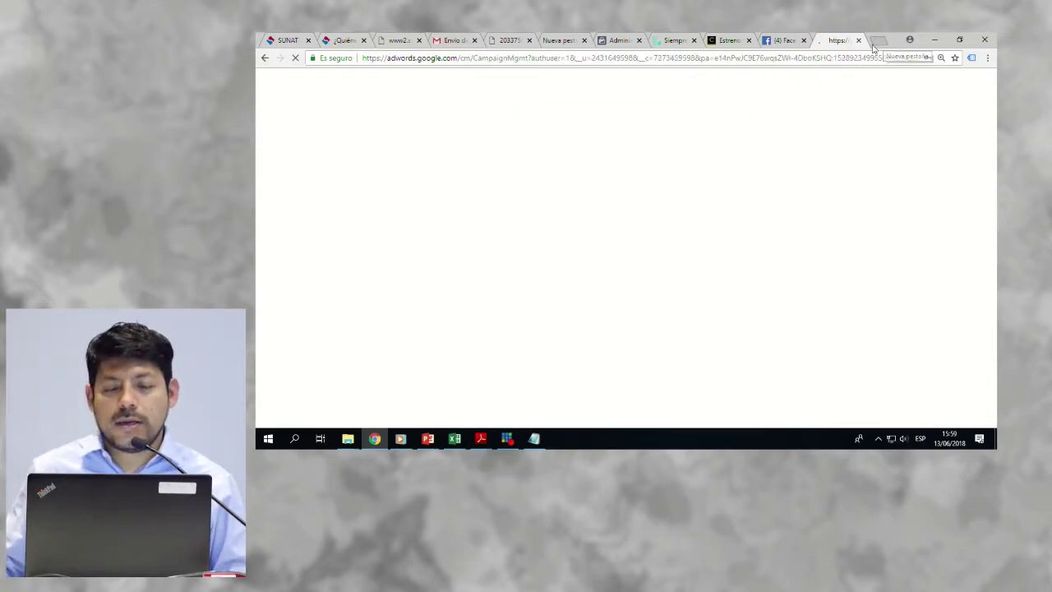
pyautogui.write('google')
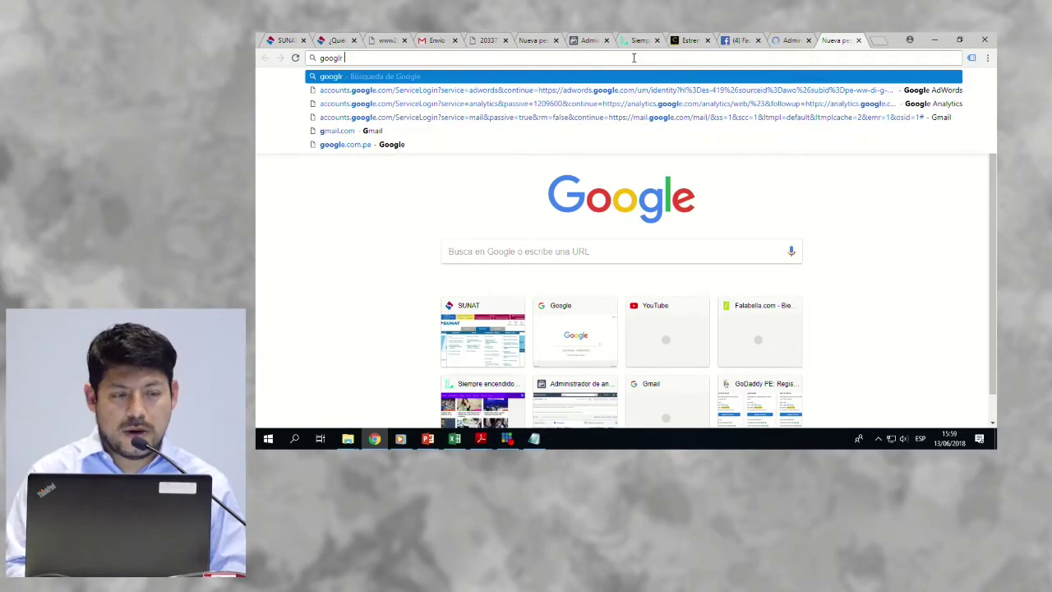
pyautogui.press('BackSpace')
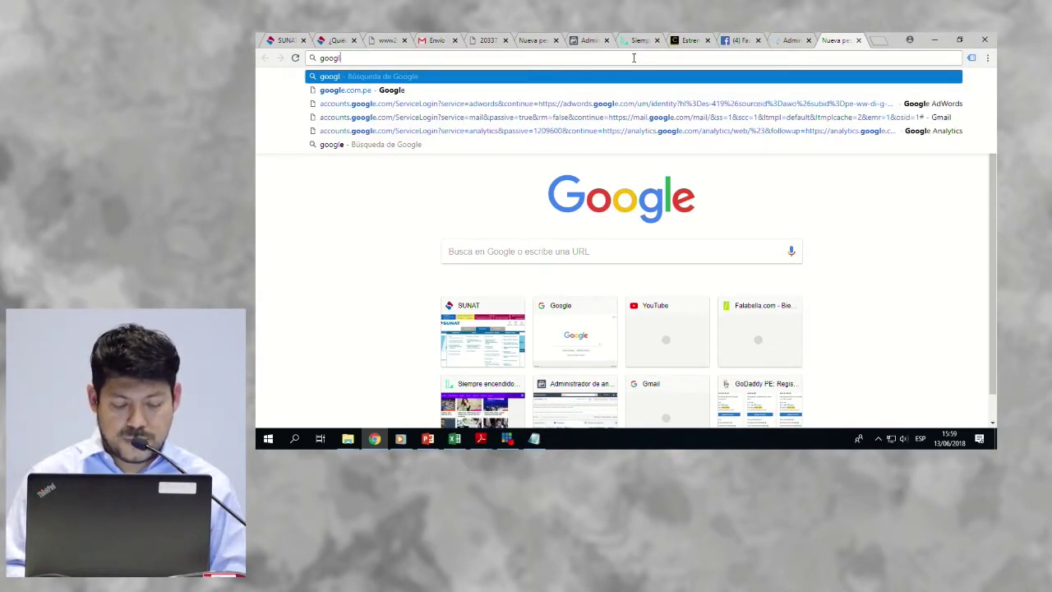
pyautogui.write('e ana')
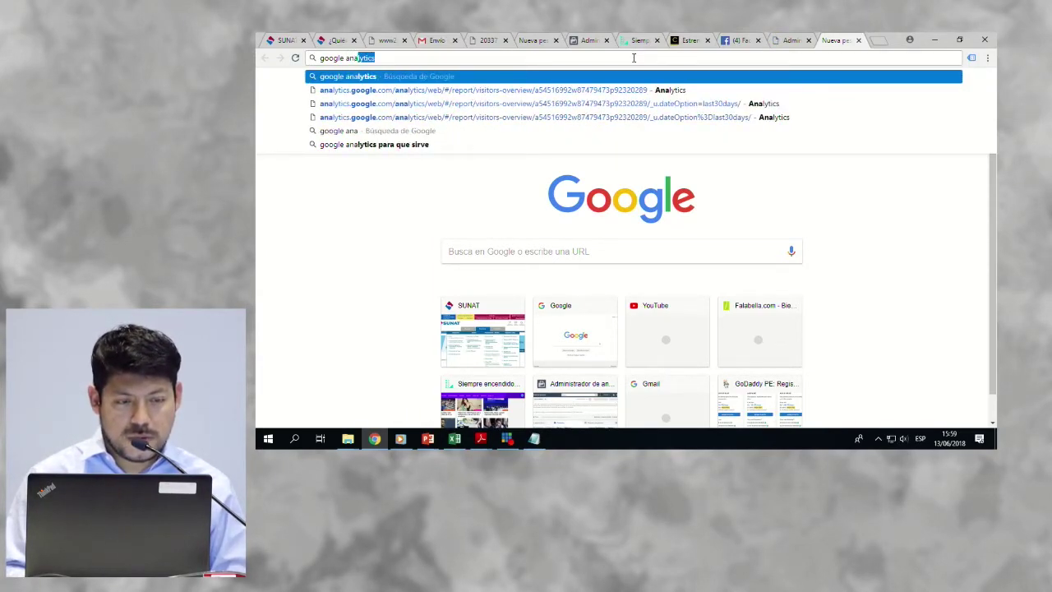
pyautogui.press('Return')
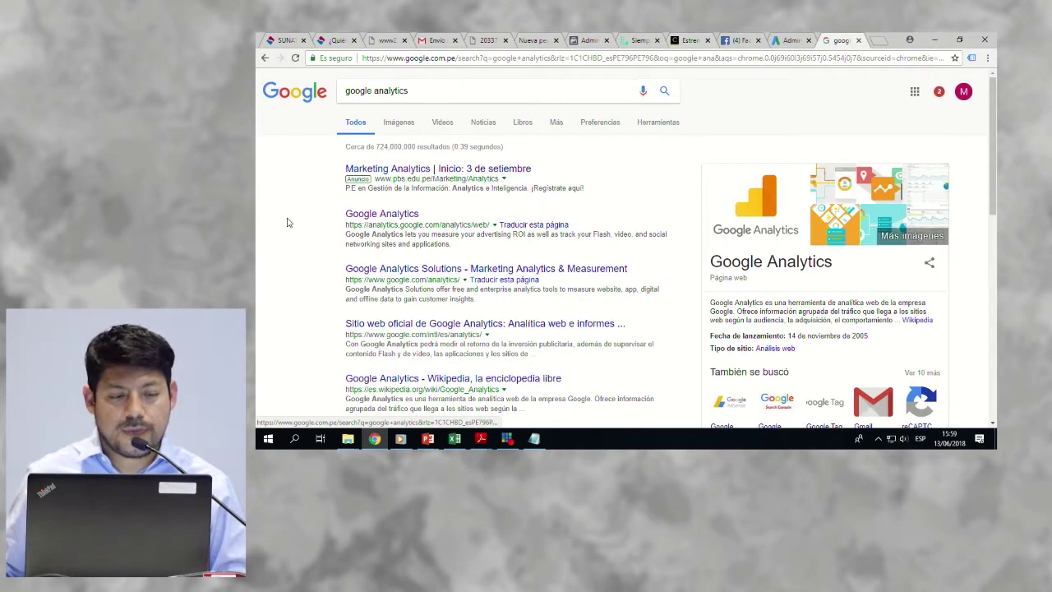
pyautogui.click(362, 214)
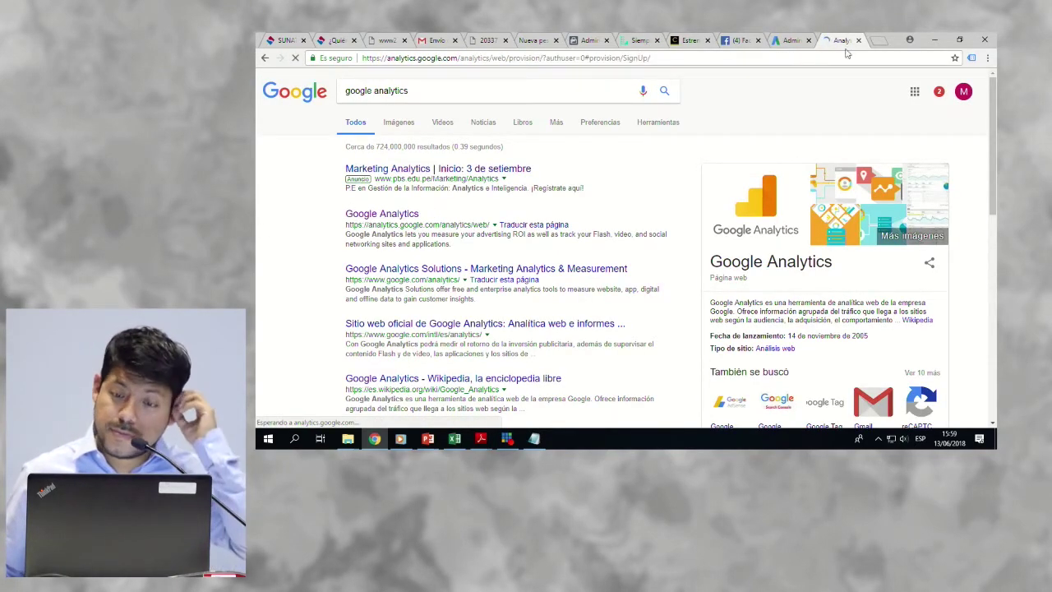
# Step: Switch Google Analytics to the same account used for AdWords and open the real-time reports section (En tiempo real)
pyautogui.click(794, 40)
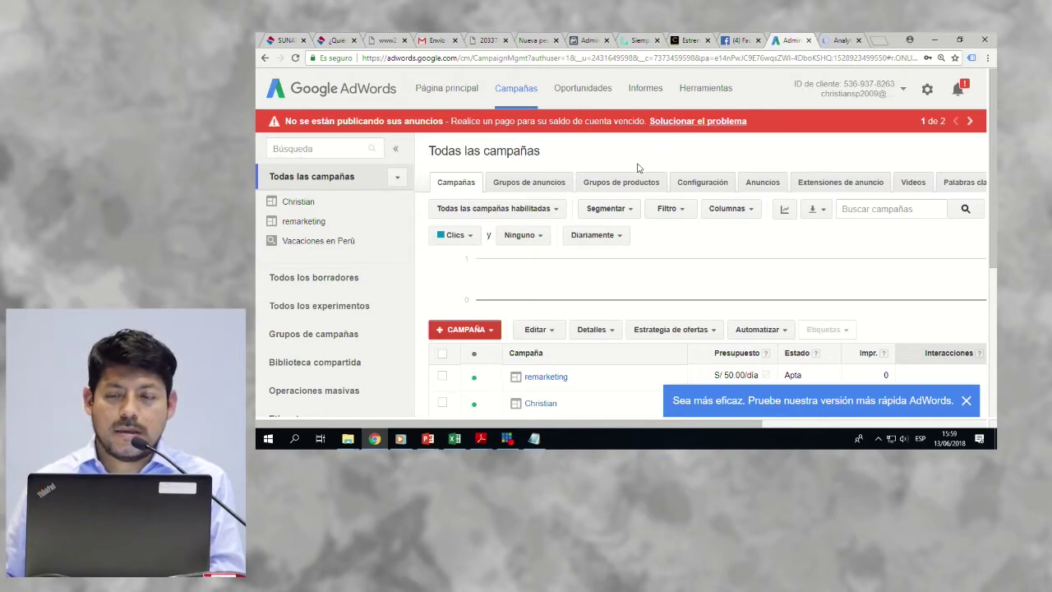
pyautogui.click(838, 41)
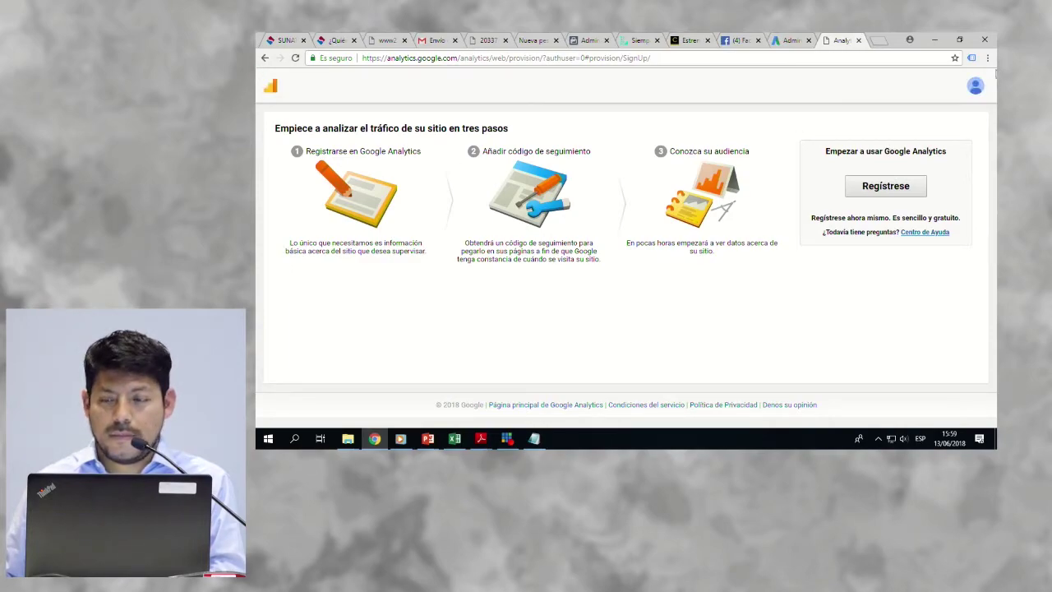
pyautogui.click(977, 88)
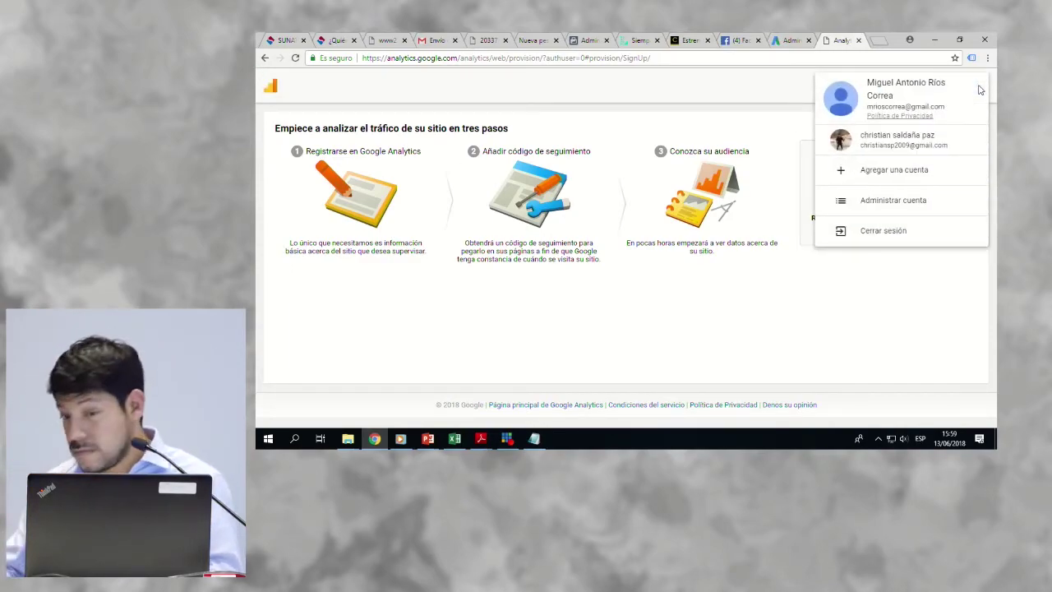
pyautogui.click(904, 140)
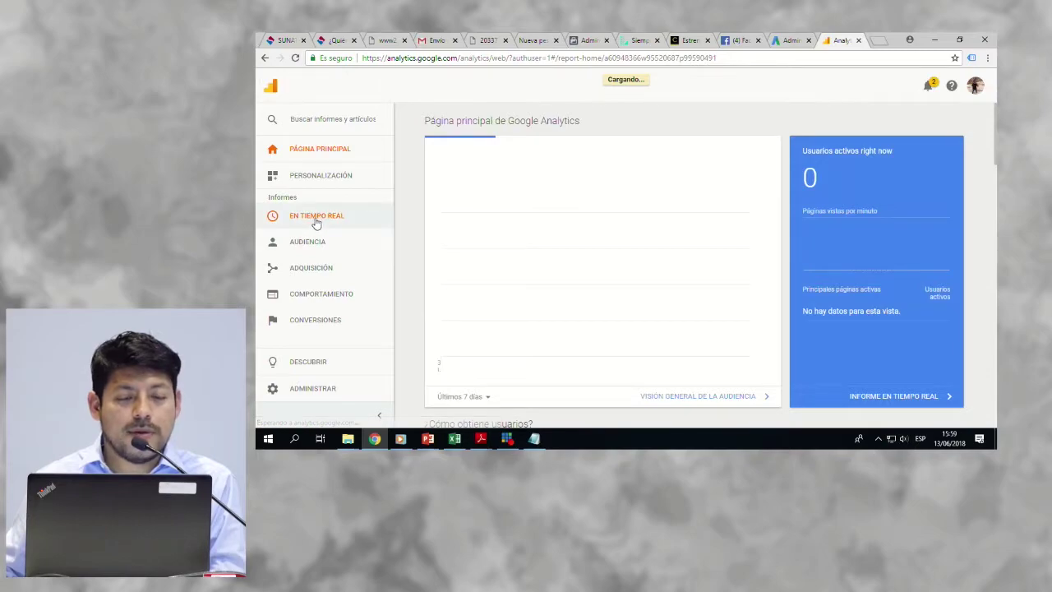
pyautogui.click(319, 216)
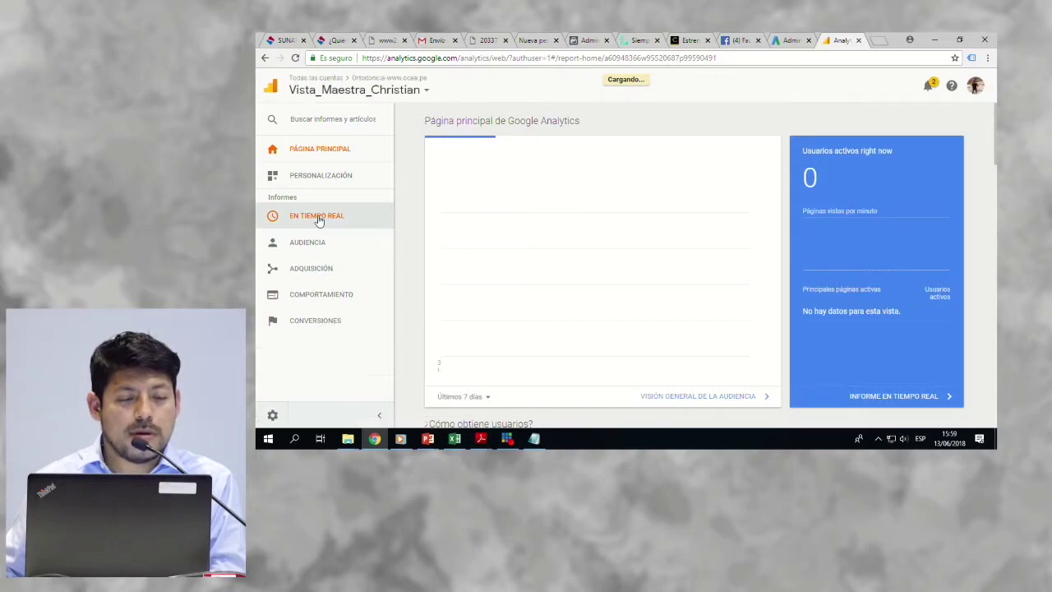
# Step: Switch Google Analytics to the 1 Master View of the Google Merchandise Store property in the Demo Account
pyautogui.click(337, 101)
pyautogui.scroll(-5, 341, 254)
pyautogui.scroll(2, 325, 214)
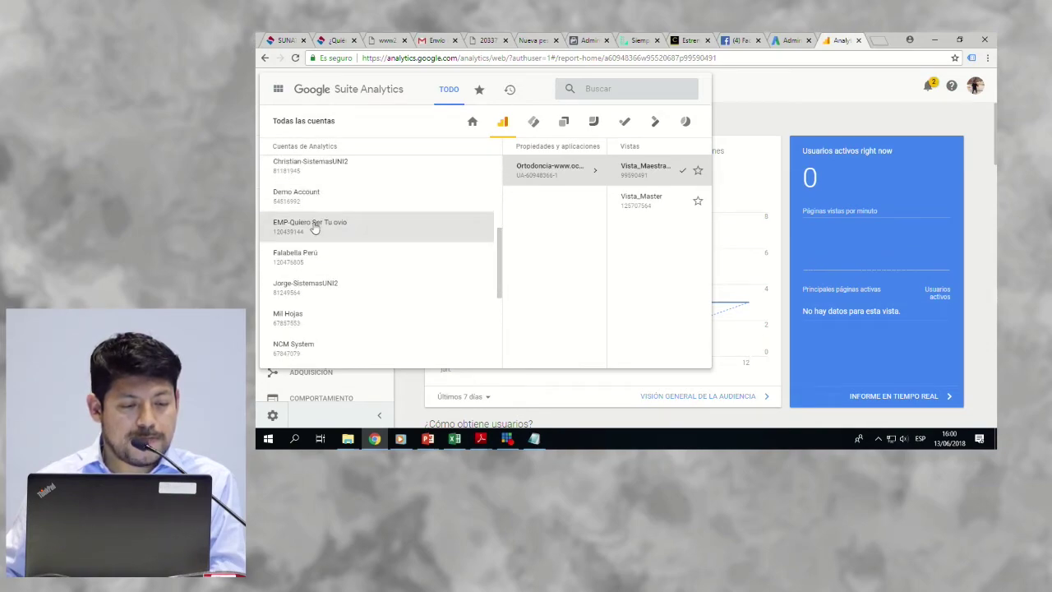
pyautogui.click(321, 196)
pyautogui.scroll(3, 370, 204)
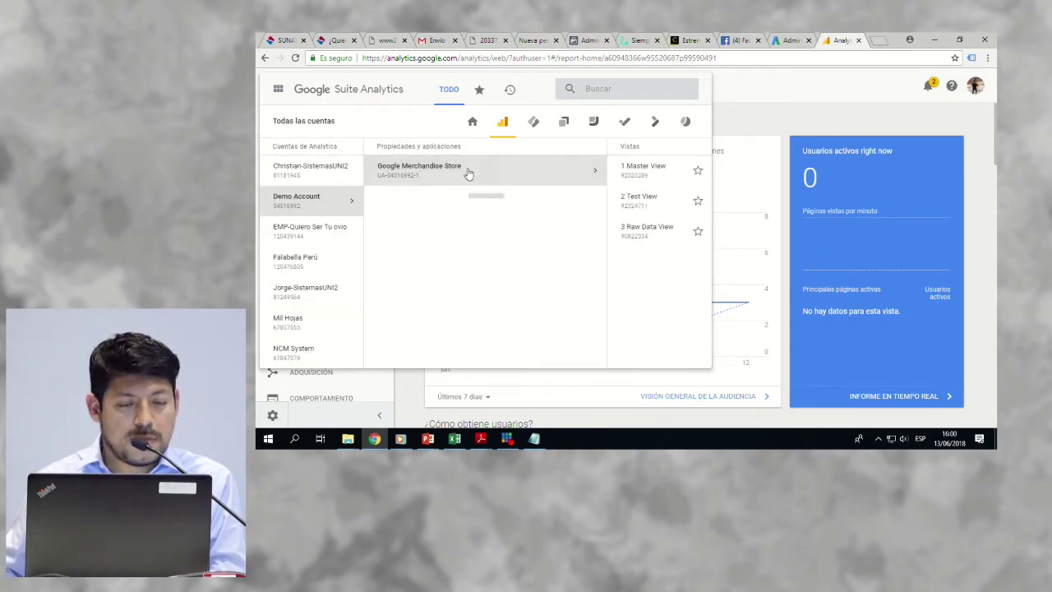
pyautogui.click(535, 178)
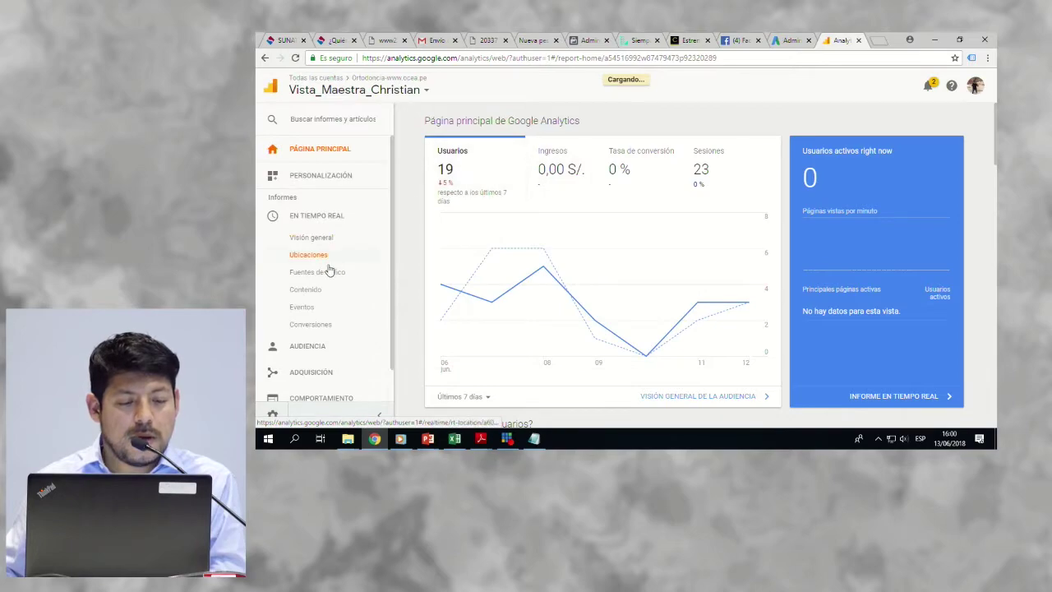
# Step: Open the real-time overview report (En tiempo real, Visión general) for the Google Merchandise Store
pyautogui.click(309, 345)
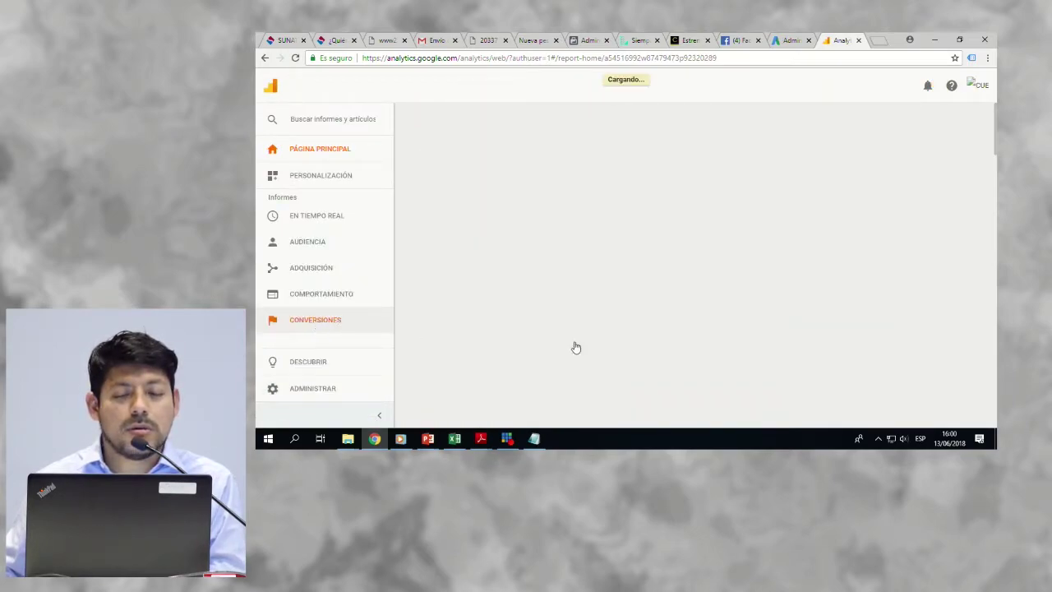
pyautogui.click(321, 220)
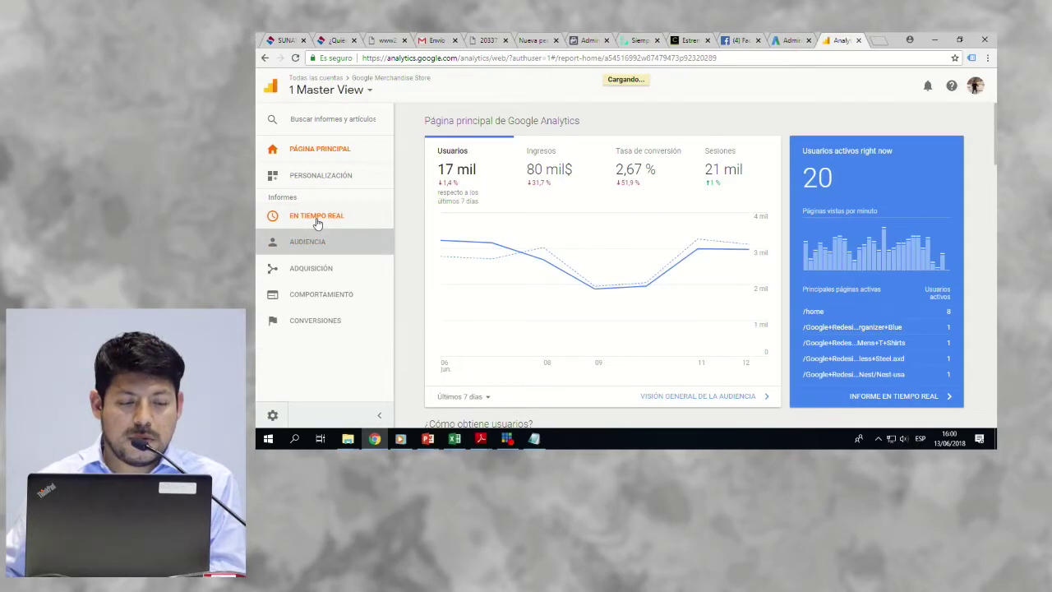
pyautogui.click(317, 218)
pyautogui.click(312, 238)
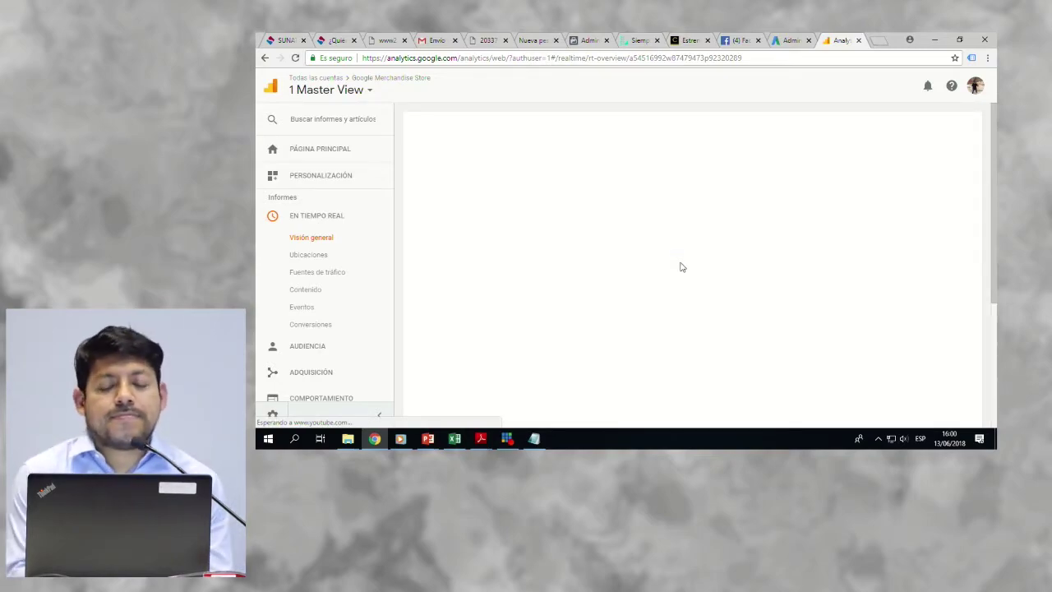
pyautogui.moveTo(681, 266)
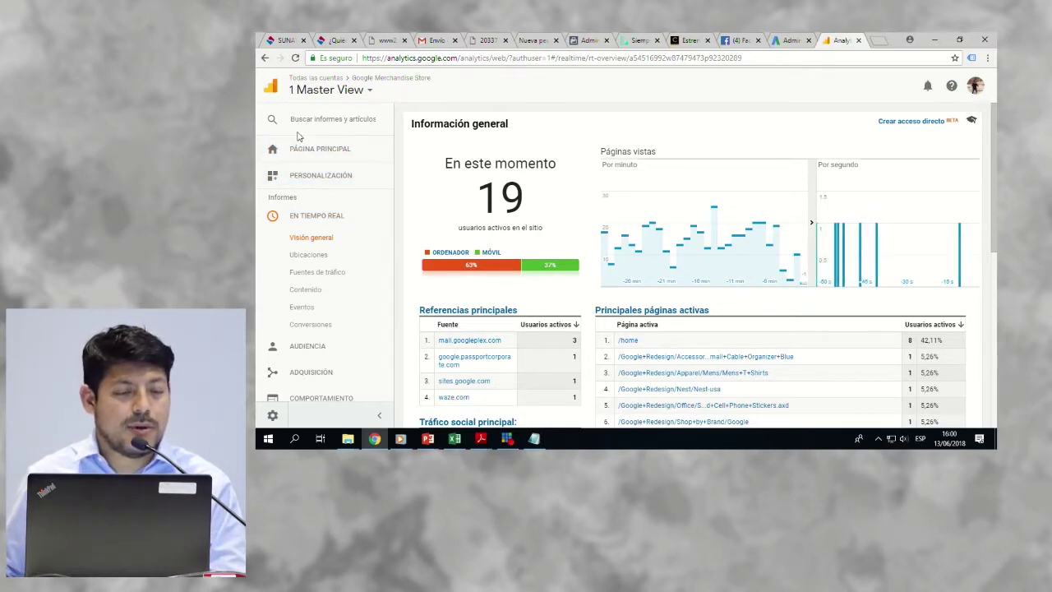
# Step: Compare the account signed in to Google Analytics with the one signed in to Google AdWords, and return to Analytics
pyautogui.click(975, 88)
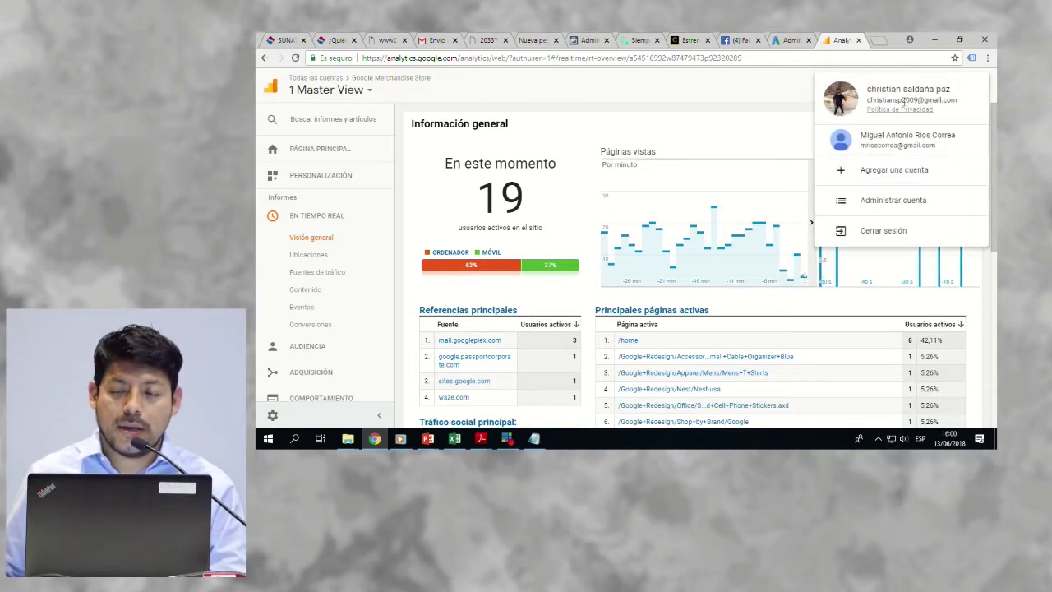
pyautogui.click(789, 40)
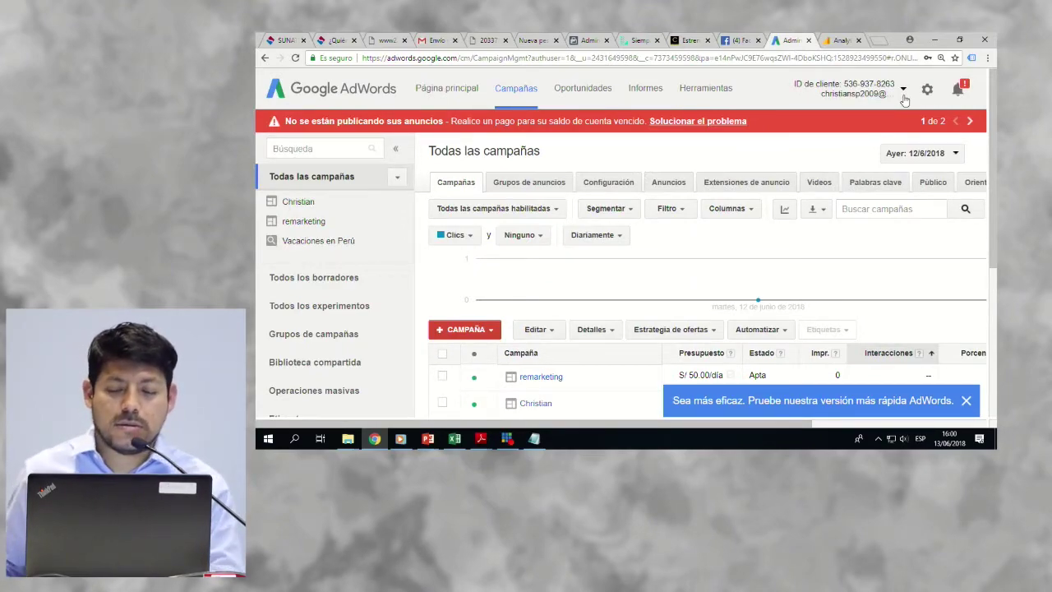
pyautogui.click(840, 41)
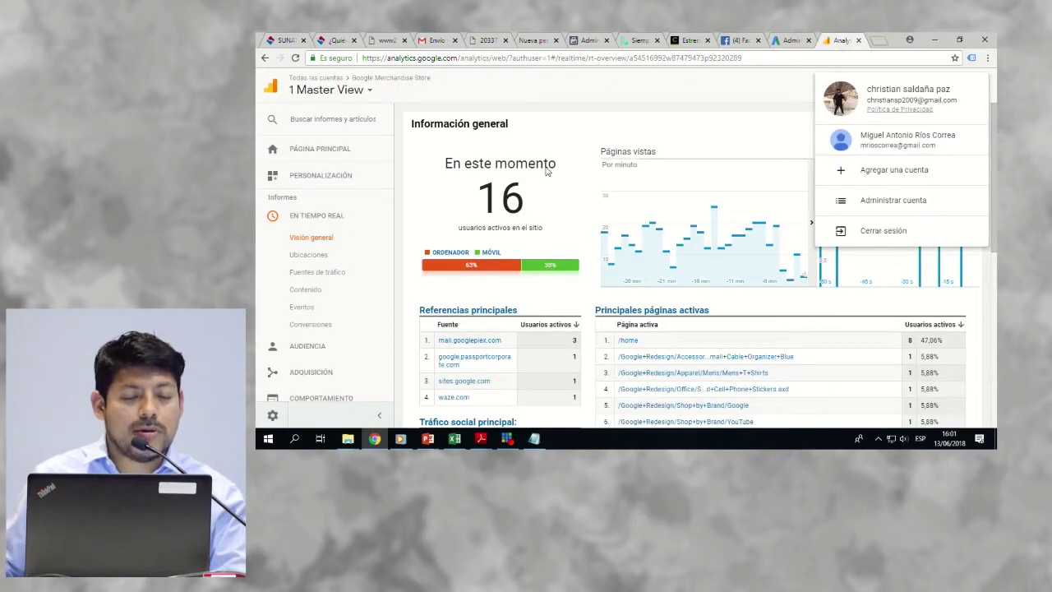
# Step: Switch Google Analytics to the master view (Vista Maestra) of the Hotel Tarapoto property in the Analítica Web account
pyautogui.click(363, 91)
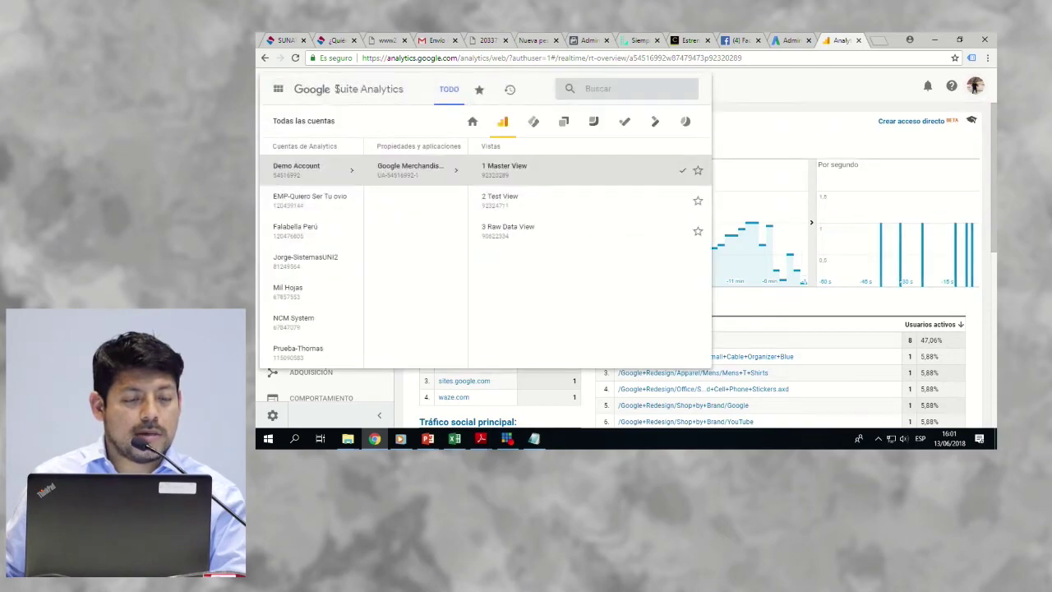
pyautogui.scroll(5, 324, 212)
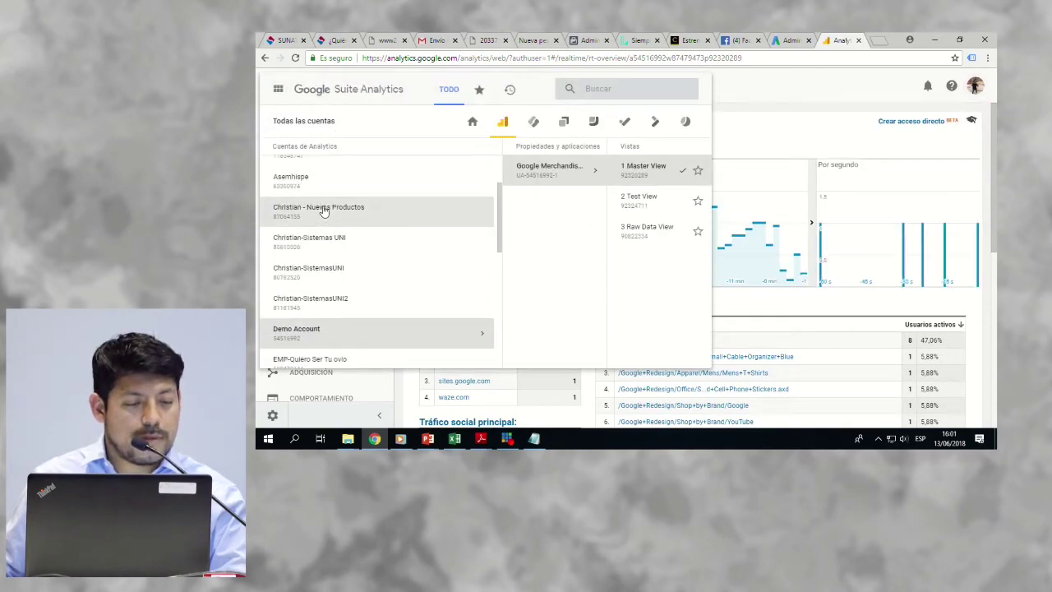
pyautogui.click(333, 211)
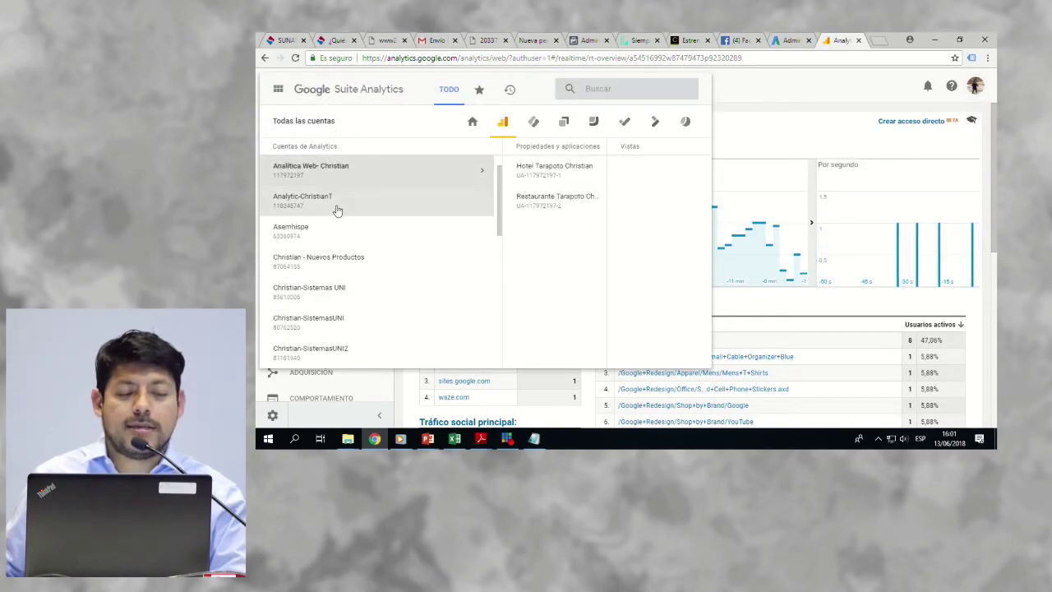
pyautogui.click(433, 172)
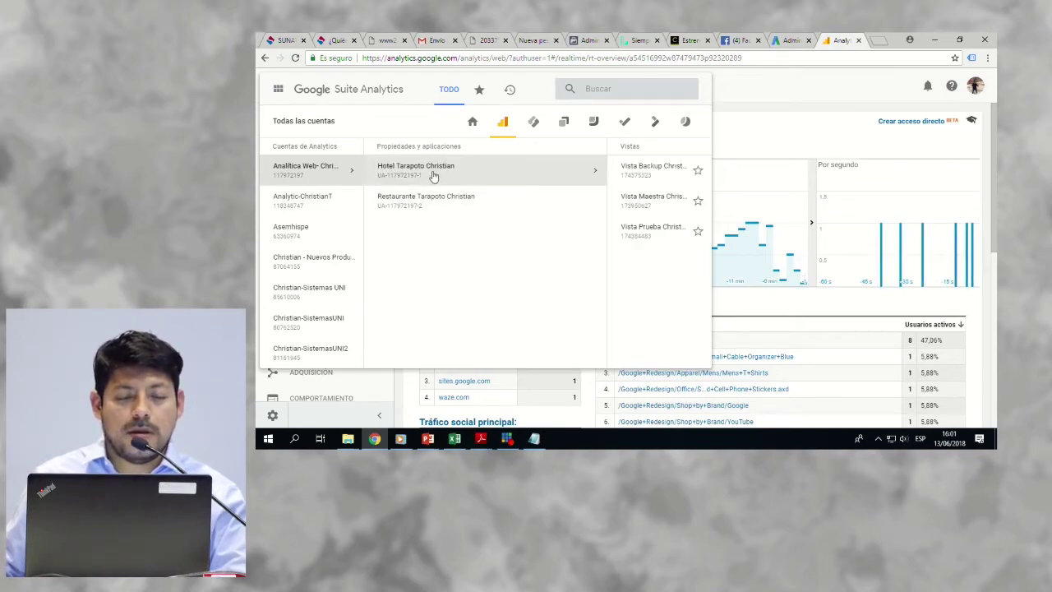
pyautogui.click(531, 201)
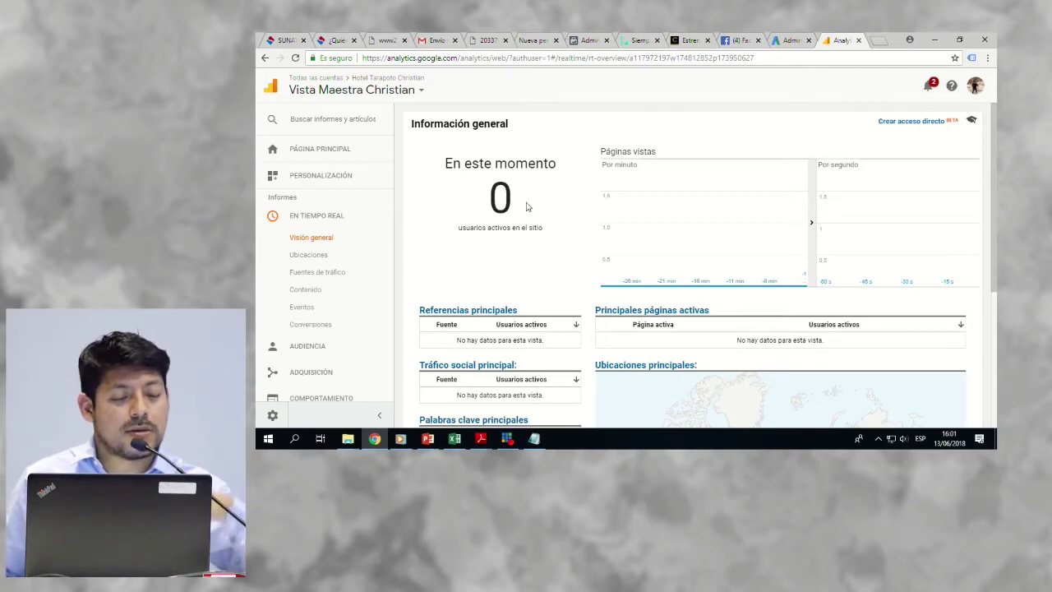
# Step: Open the Hotel Tarapoto property's tracking code (Código de seguimiento) in the administration settings and select the global site tag snippet
pyautogui.click(274, 416)
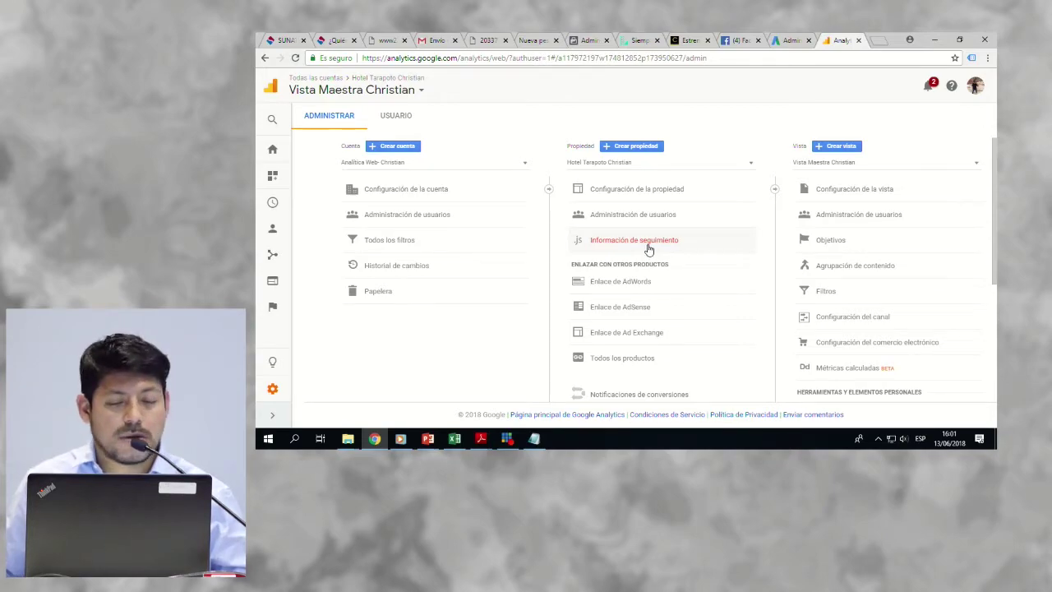
pyautogui.click(648, 240)
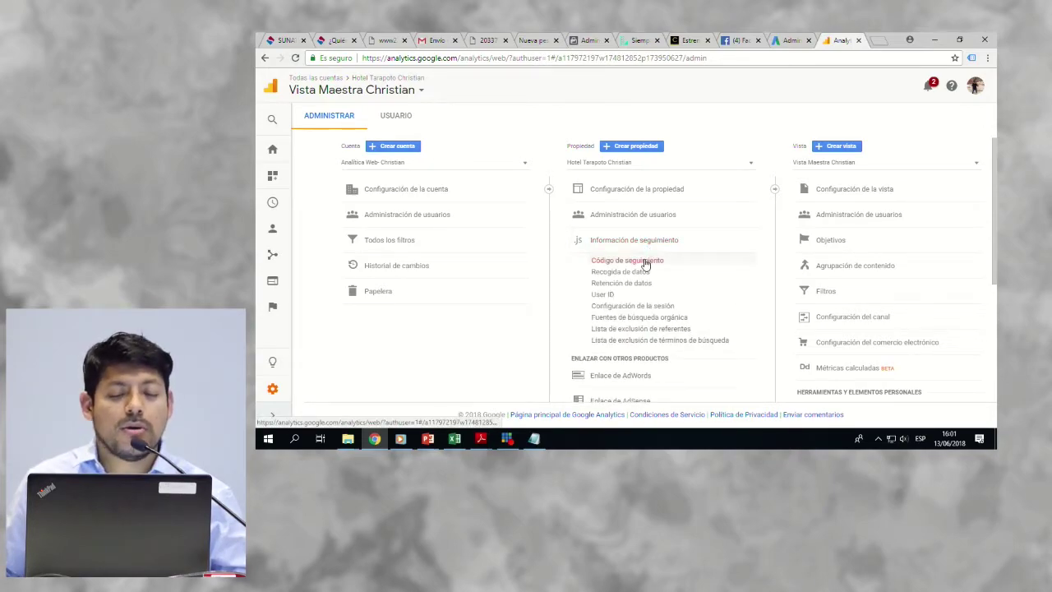
pyautogui.click(645, 261)
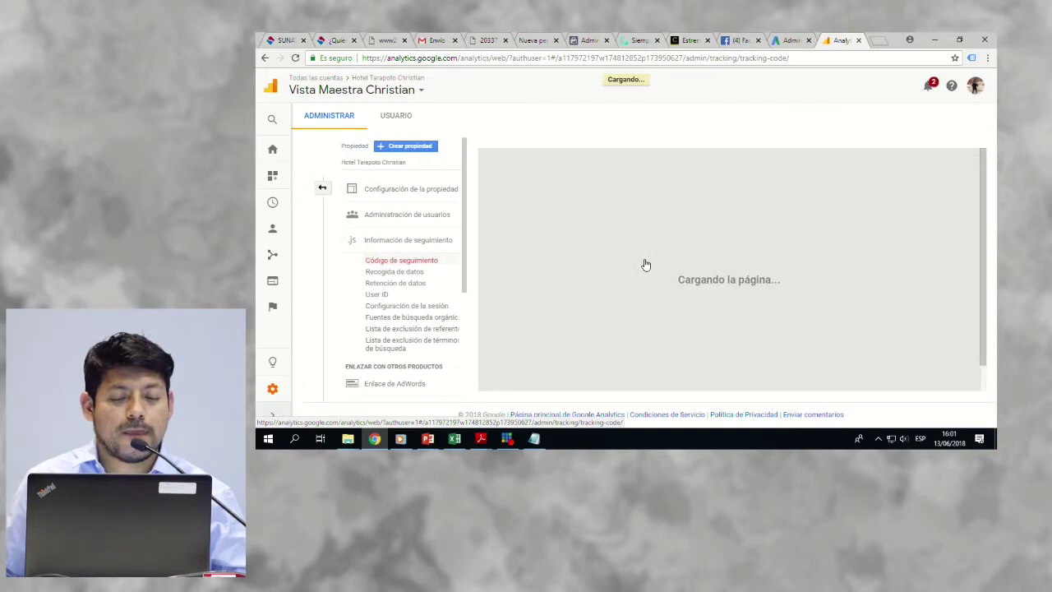
pyautogui.click(624, 244)
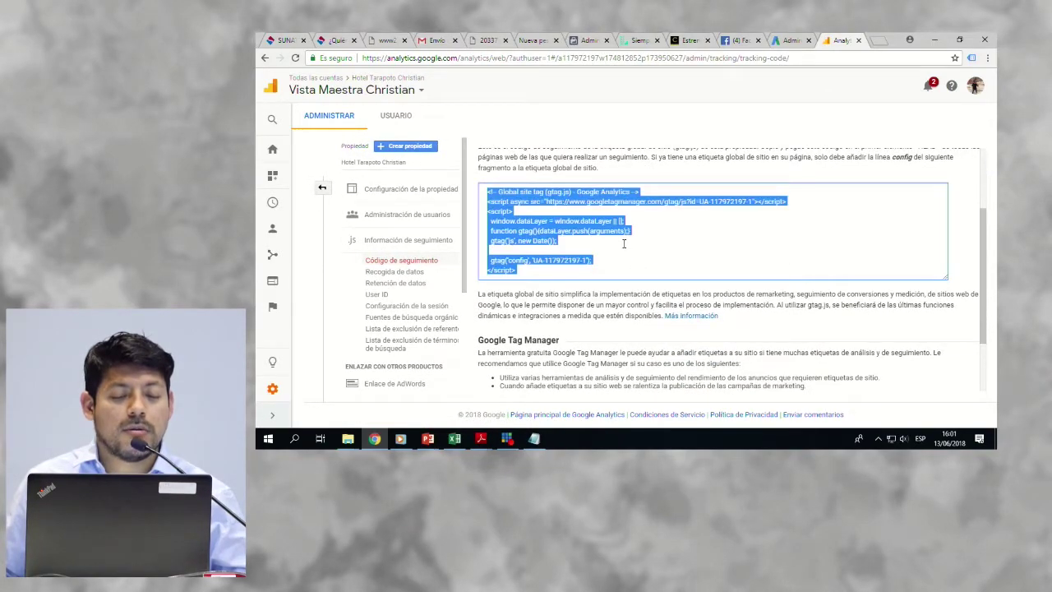
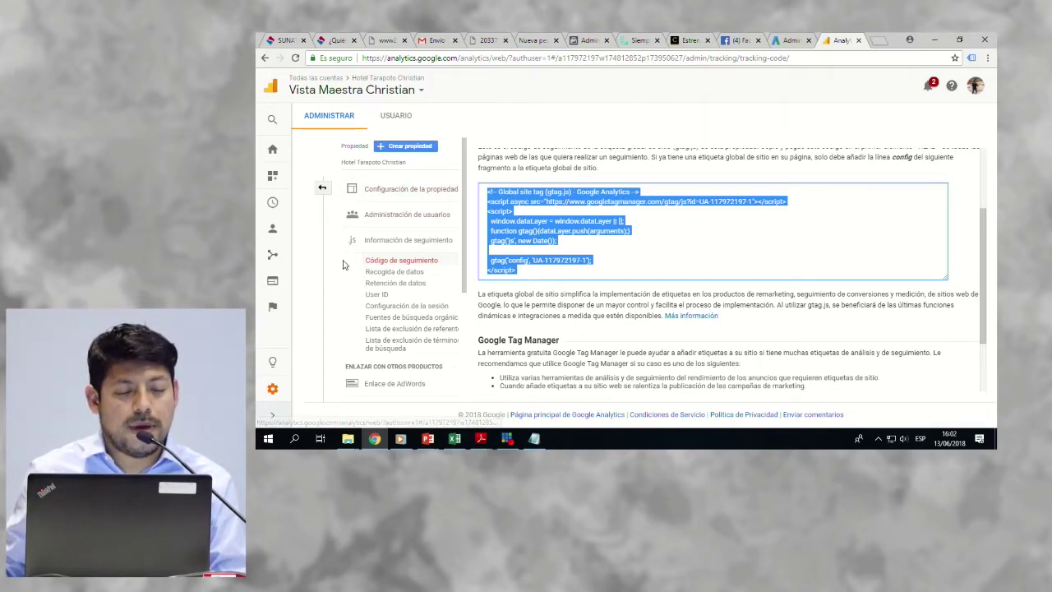
# Step: Go back to the administration overview and open the property's AdWords linking settings (Enlace de AdWords)
pyautogui.click(324, 191)
pyautogui.scroll(-2, 425, 249)
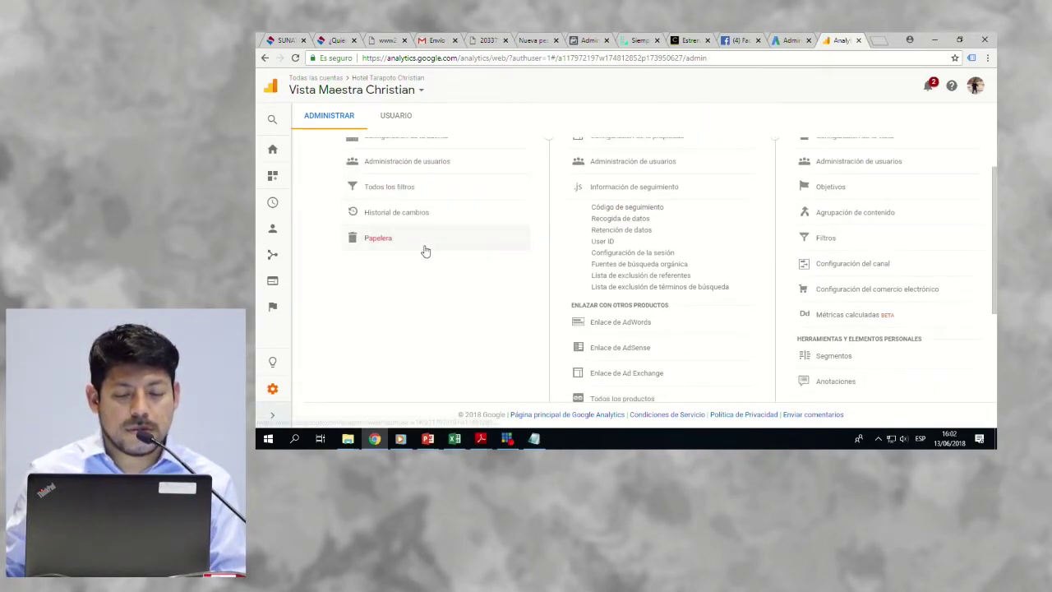
pyautogui.scroll(-1, 579, 267)
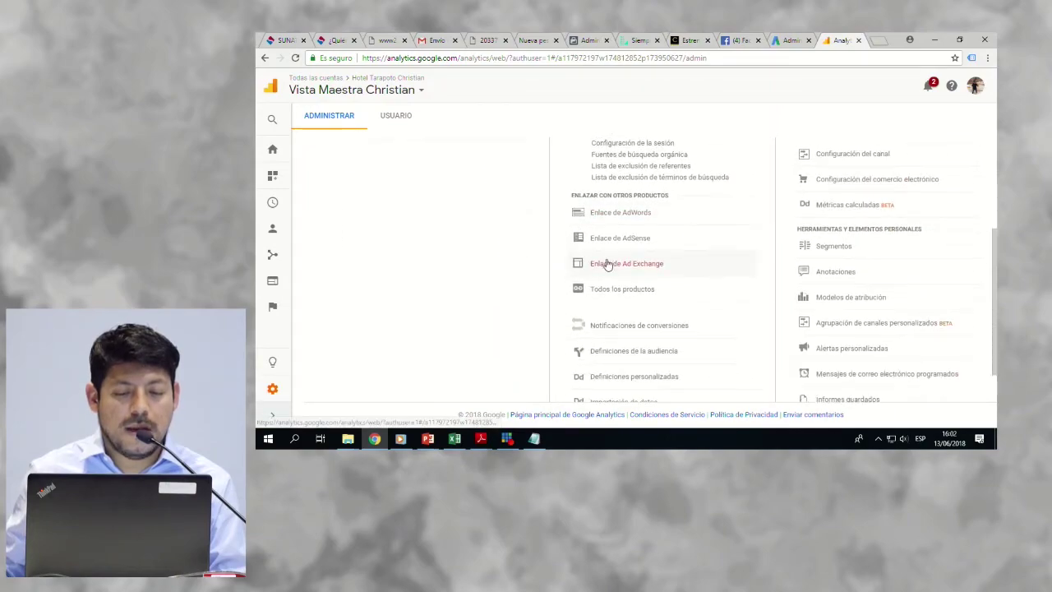
pyautogui.click(613, 218)
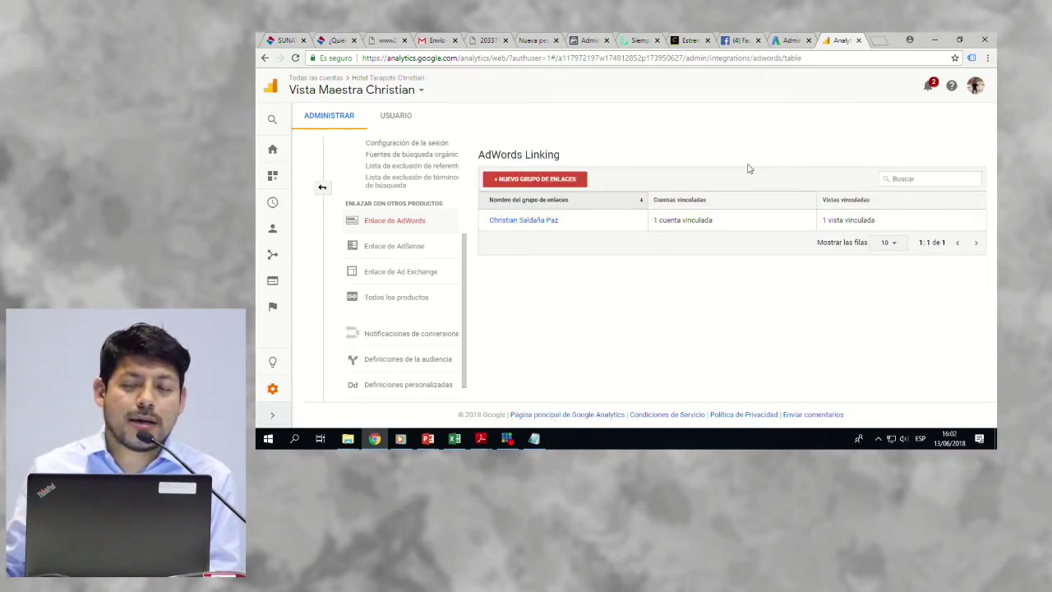
# Step: Compare the campaigns page in Google AdWords with the AdWords Linking page in Google Analytics, ending on Analytics
pyautogui.click(790, 40)
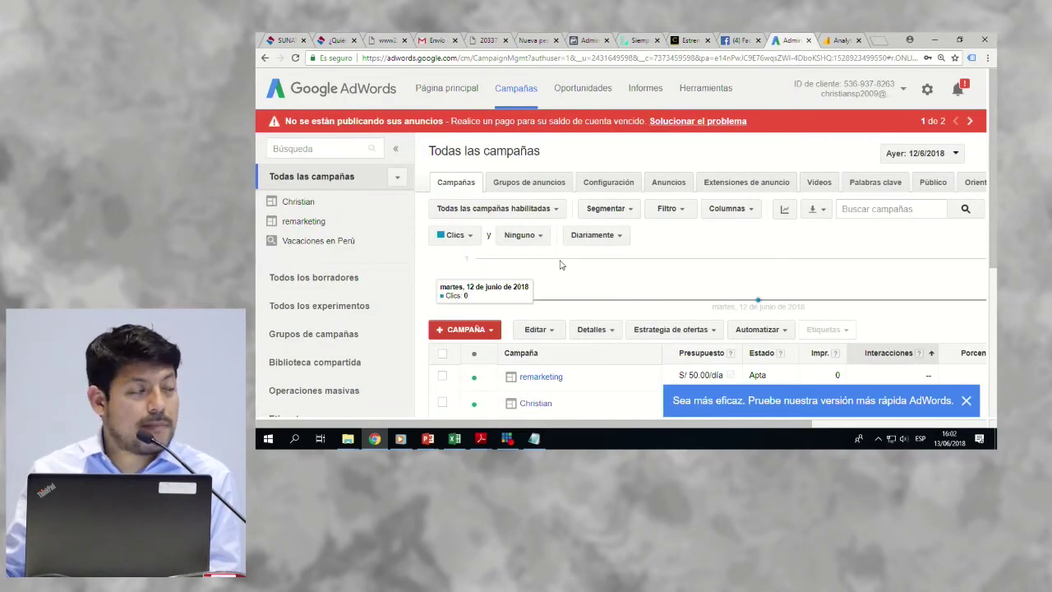
pyautogui.click(838, 41)
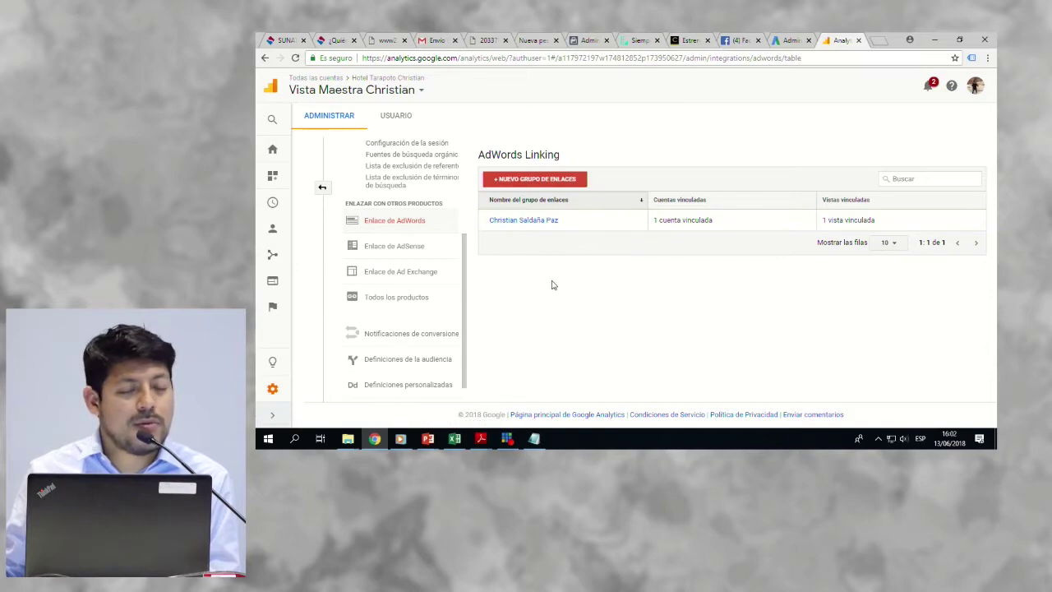
pyautogui.click(790, 41)
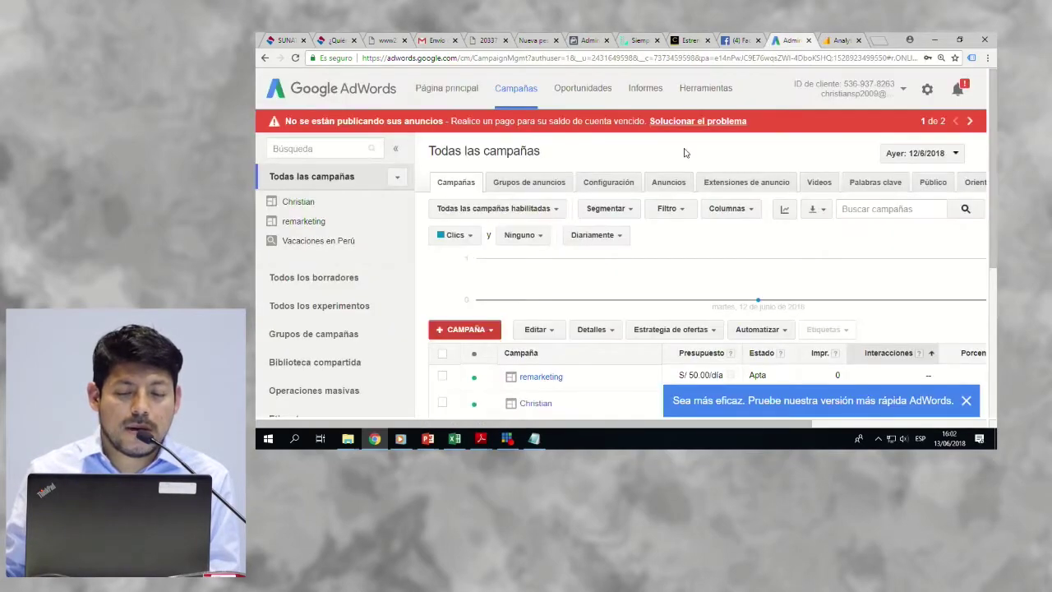
pyautogui.click(840, 41)
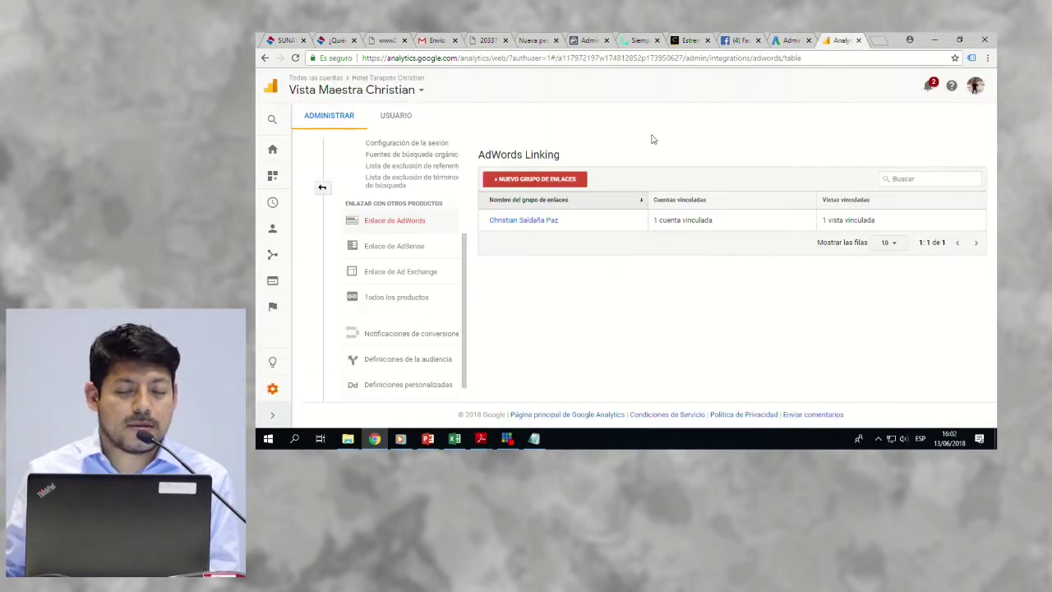
pyautogui.click(790, 40)
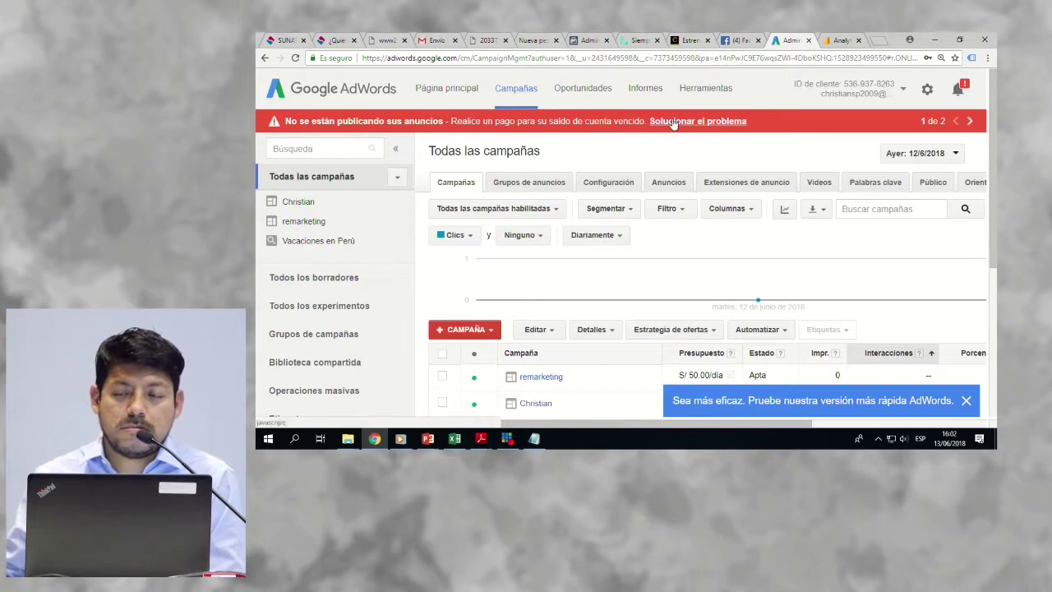
pyautogui.click(855, 40)
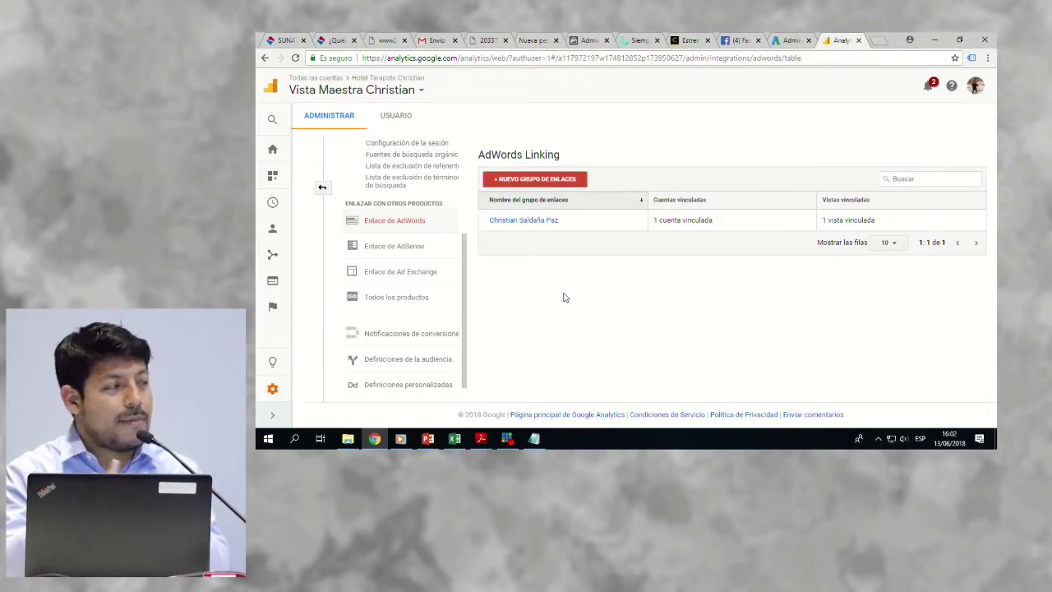
# Step: Review the Google Analytics properties under Cuentas vinculadas in Google AdWords, and return to the AdWords Linking page in Analytics
pyautogui.click(792, 43)
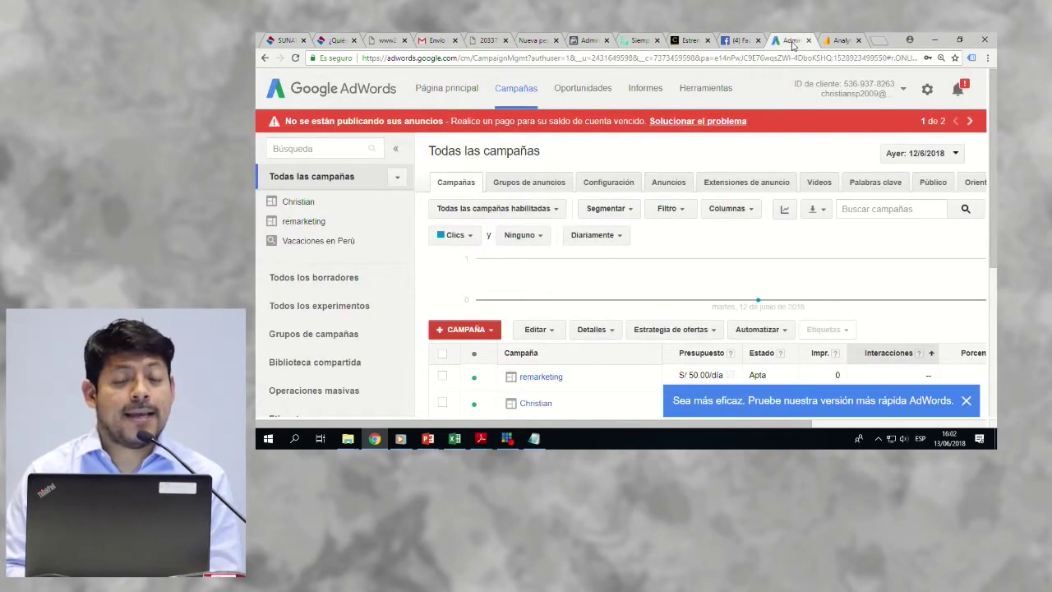
pyautogui.click(926, 90)
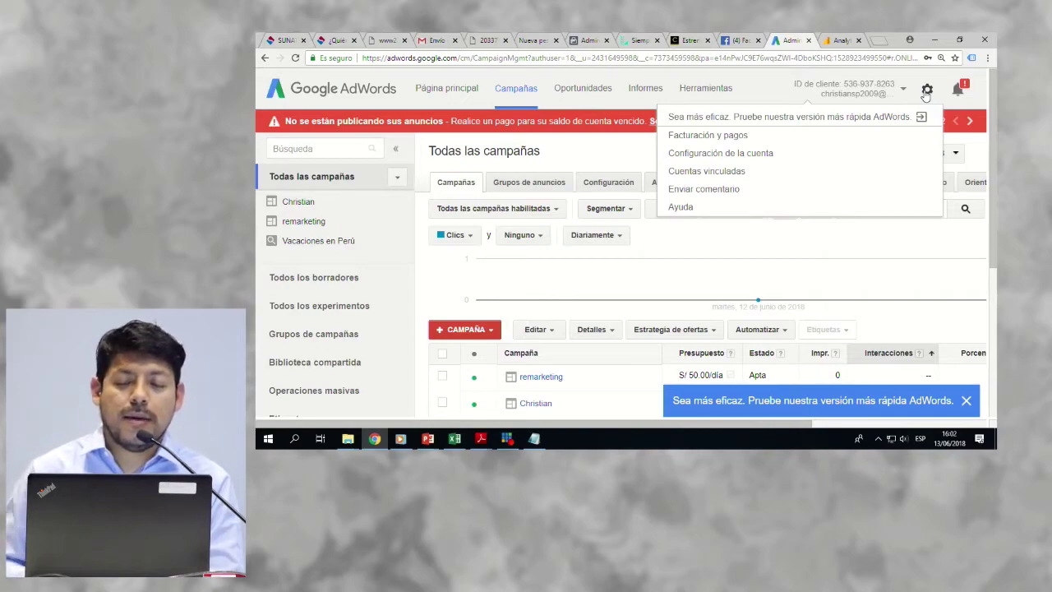
pyautogui.click(727, 173)
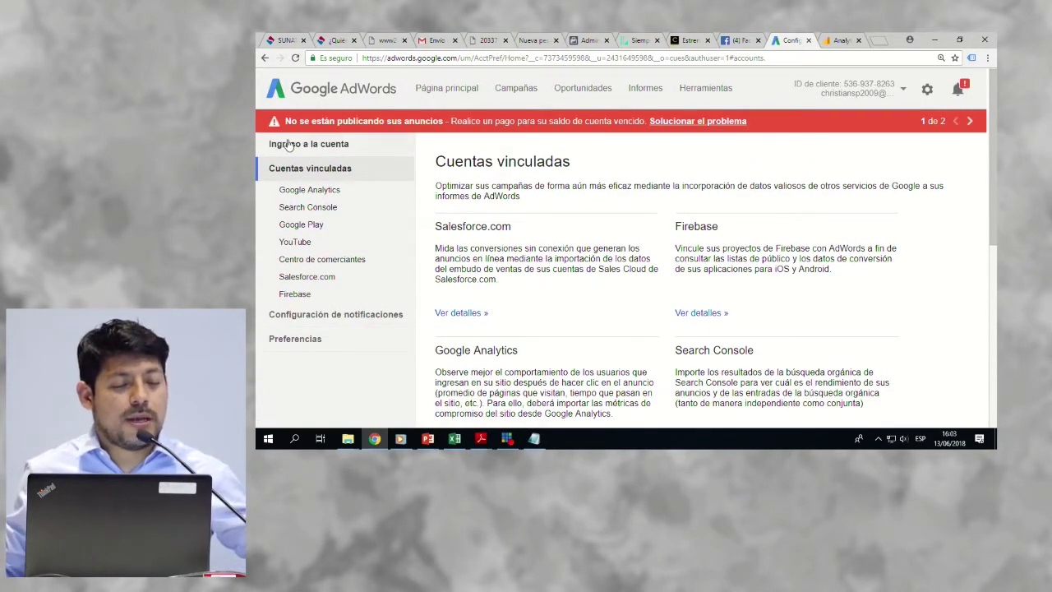
pyautogui.click(317, 192)
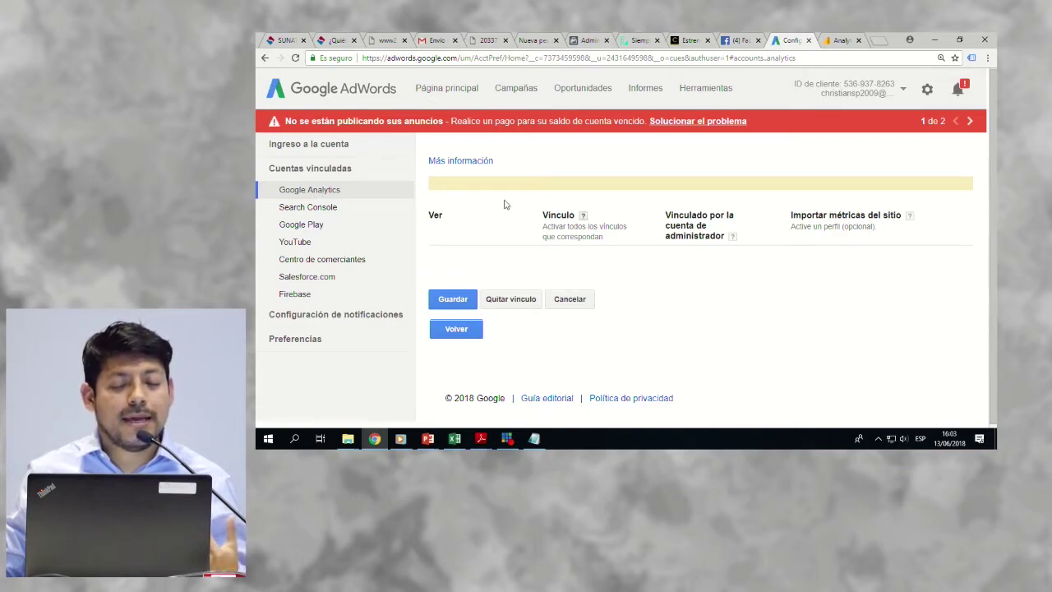
pyautogui.scroll(-3, 522, 253)
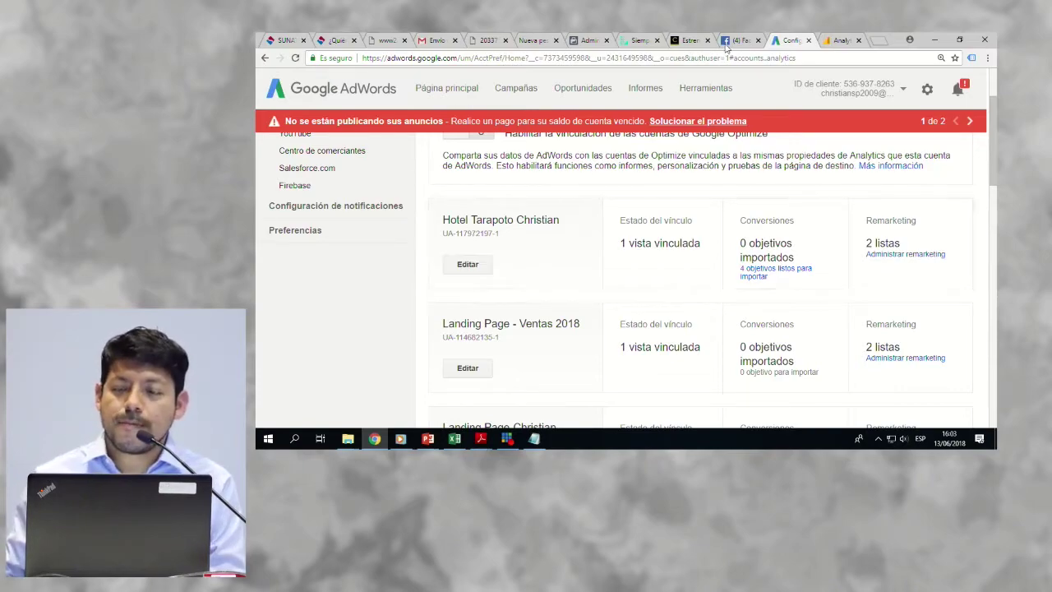
pyautogui.click(832, 40)
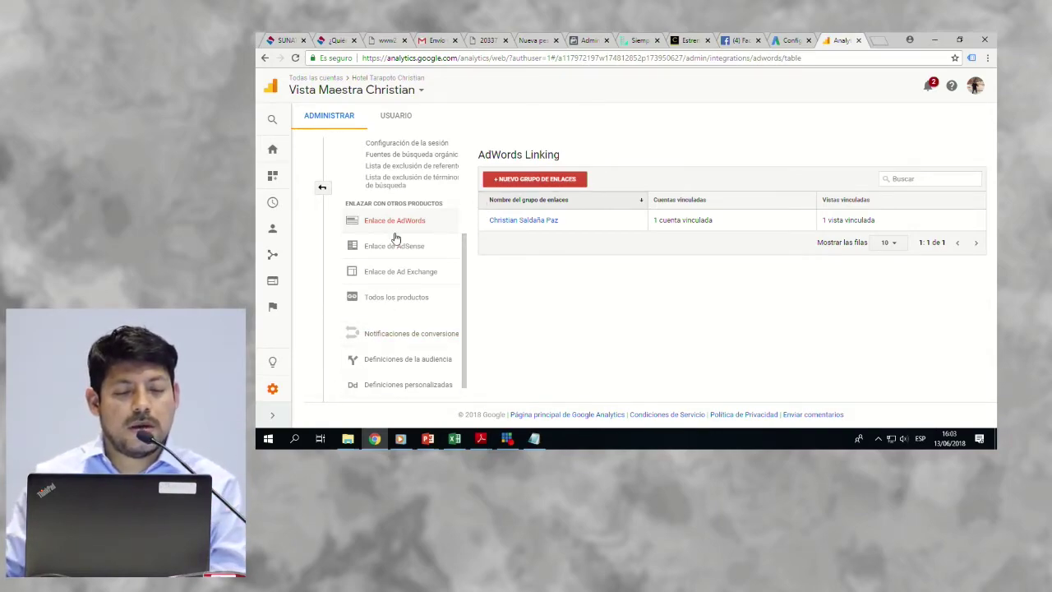
# Step: Open the Hotel Tarapoto property's tracking code (Código de seguimiento) and select its full tracking ID
pyautogui.scroll(2, 392, 238)
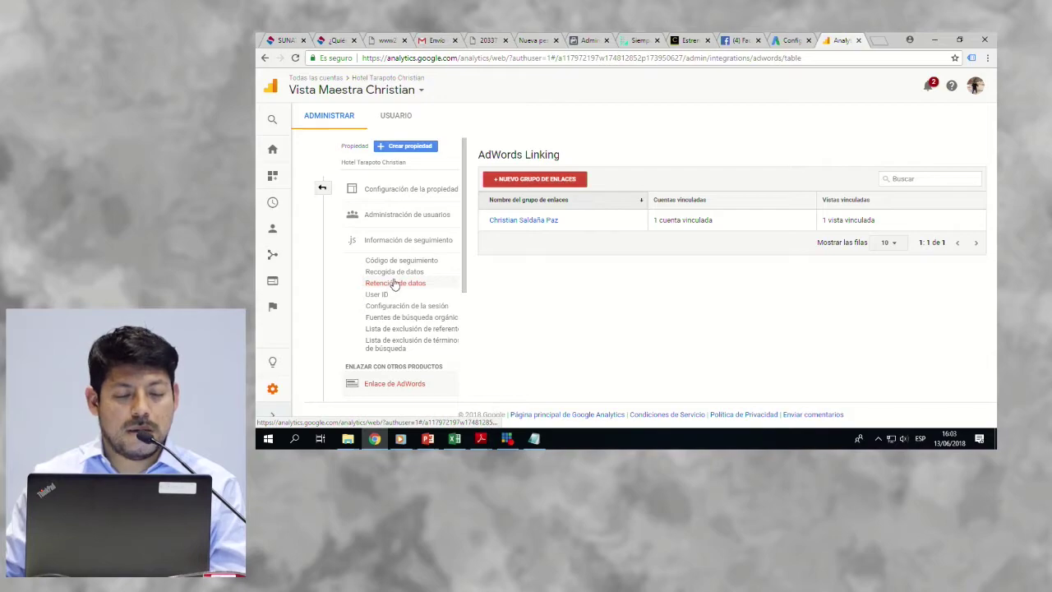
pyautogui.click(401, 262)
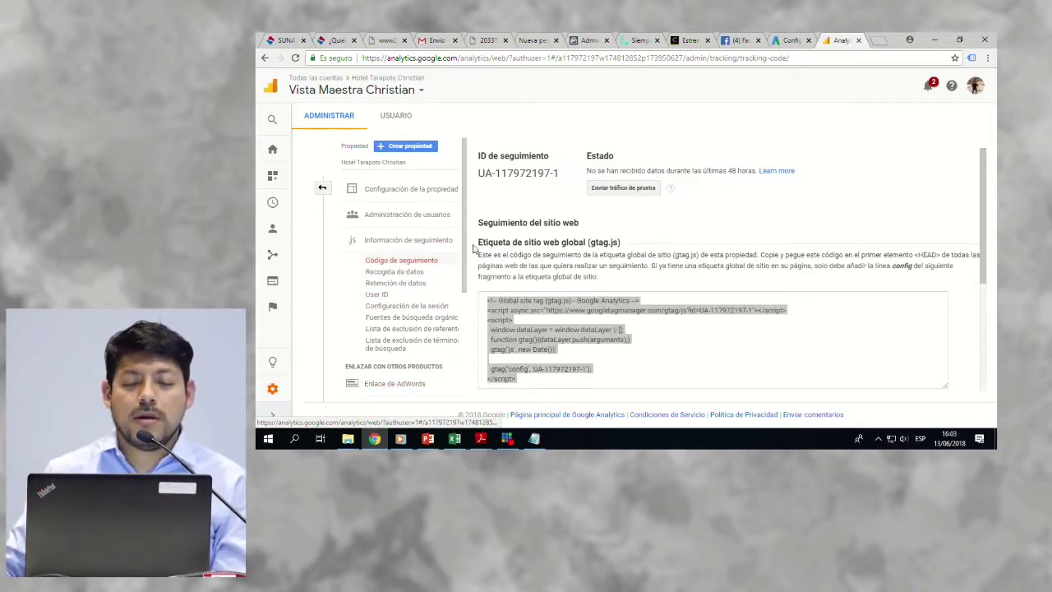
pyautogui.doubleClick(506, 172)
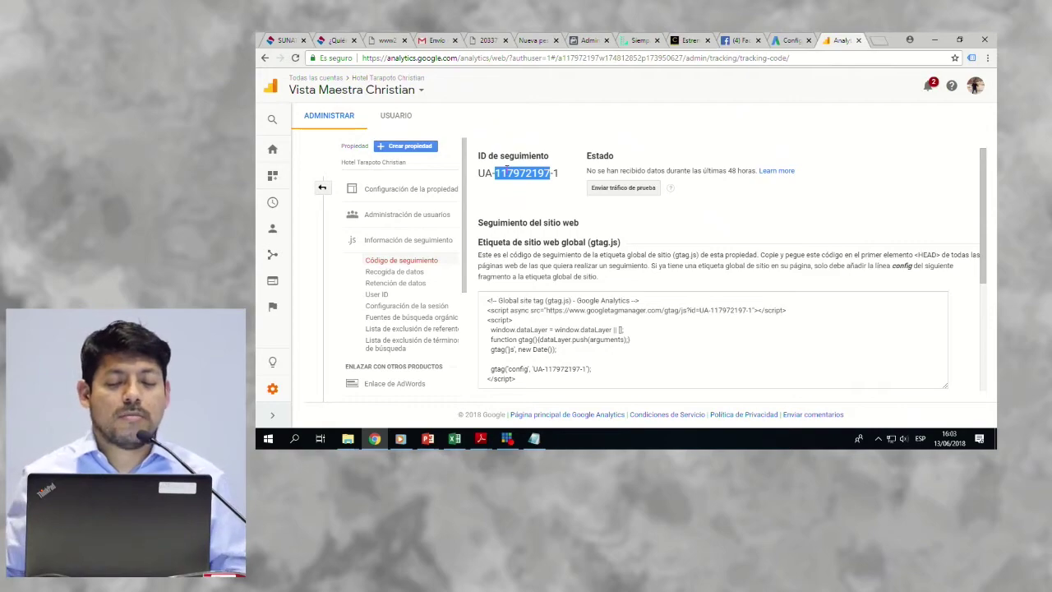
pyautogui.tripleClick(507, 185)
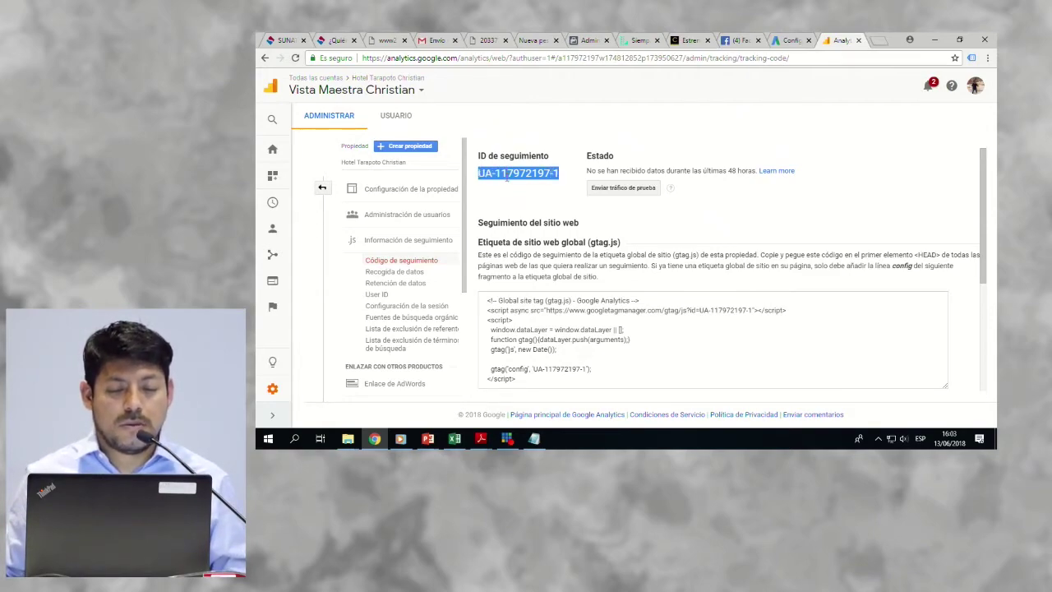
# Step: Compare the Hotel Tarapoto property's ID in the Google AdWords linked accounts with the tracking ID in Google Analytics, ending on AdWords
pyautogui.click(790, 41)
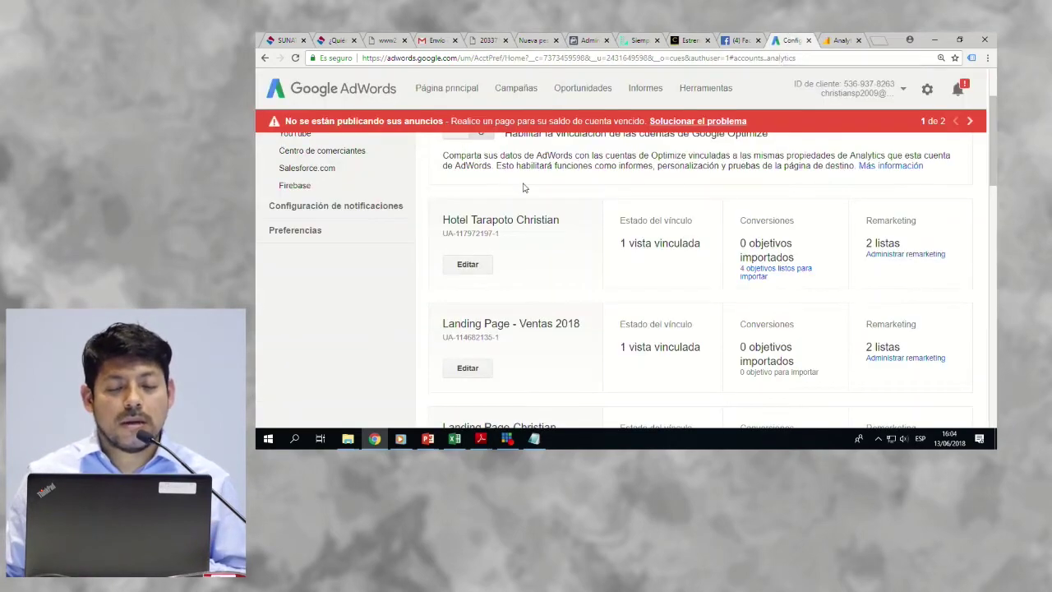
pyautogui.doubleClick(472, 234)
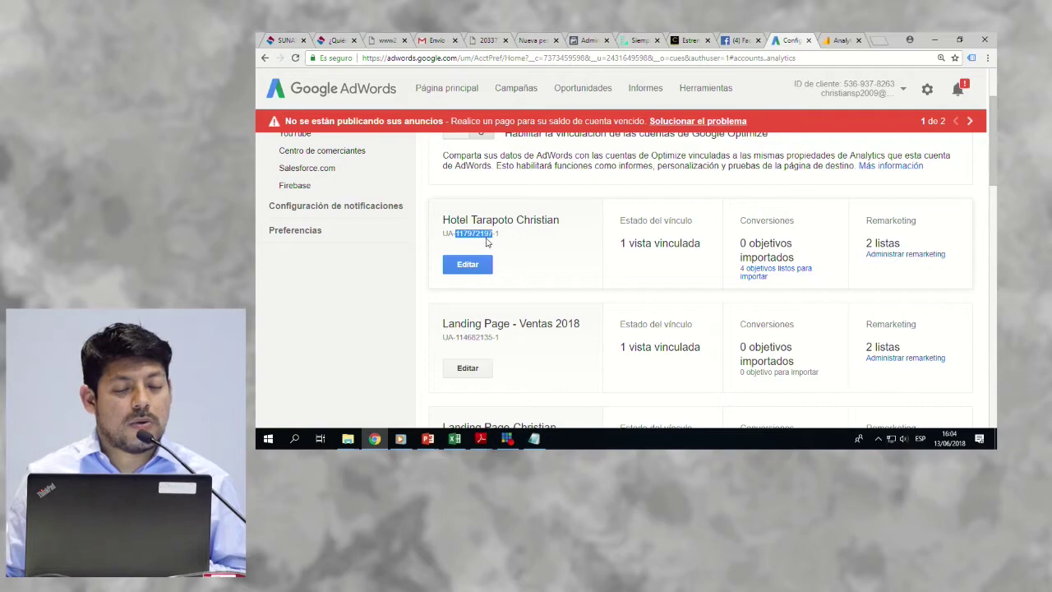
pyautogui.click(837, 40)
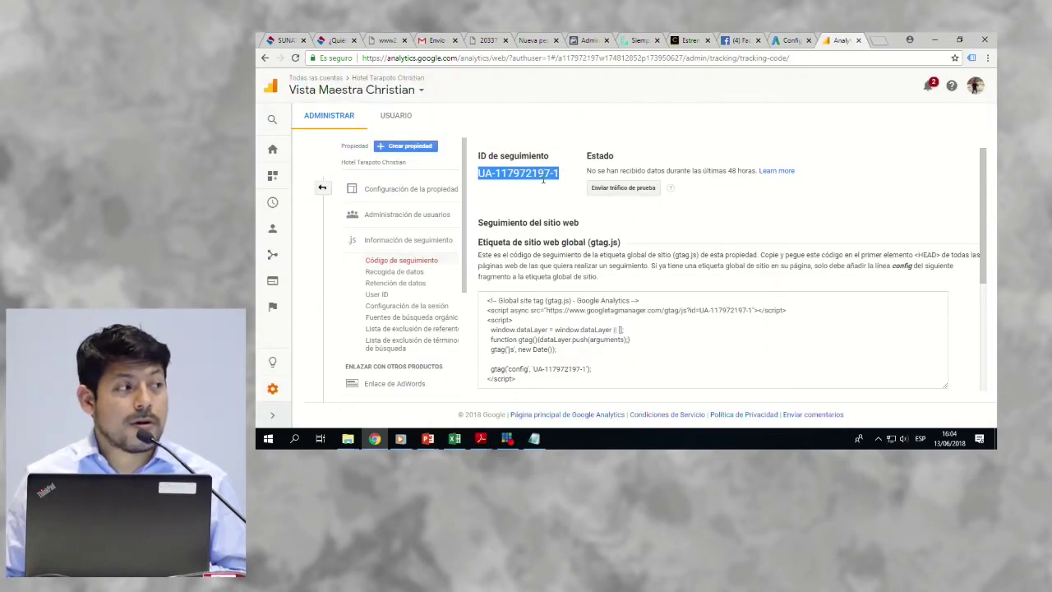
pyautogui.click(788, 40)
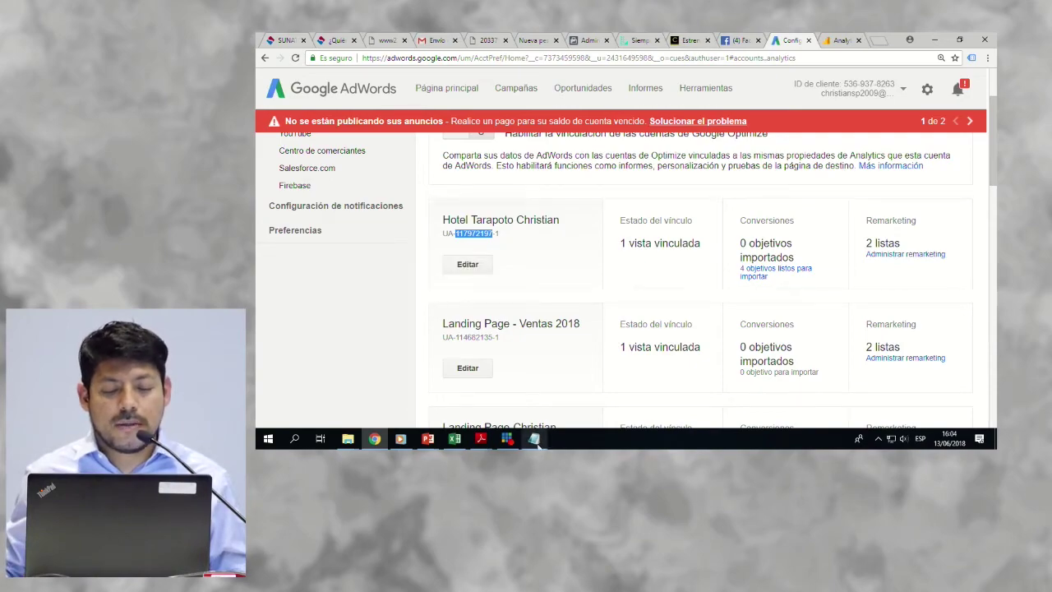
# Step: Switch to the Notepad notes, complete the heading as "Re- Marketing Google" and underline it with a row of dashes
pyautogui.click(534, 438)
pyautogui.press('BackSpace')
pyautogui.write('Googl')
pyautogui.press('BackSpace')
pyautogui.press('BackSpace')
pyautogui.press('BackSpace')
pyautogui.press('BackSpace')
pyautogui.press('BackSpace')
pyautogui.press('BackSpace')
pyautogui.write('Google')
pyautogui.press('Return')
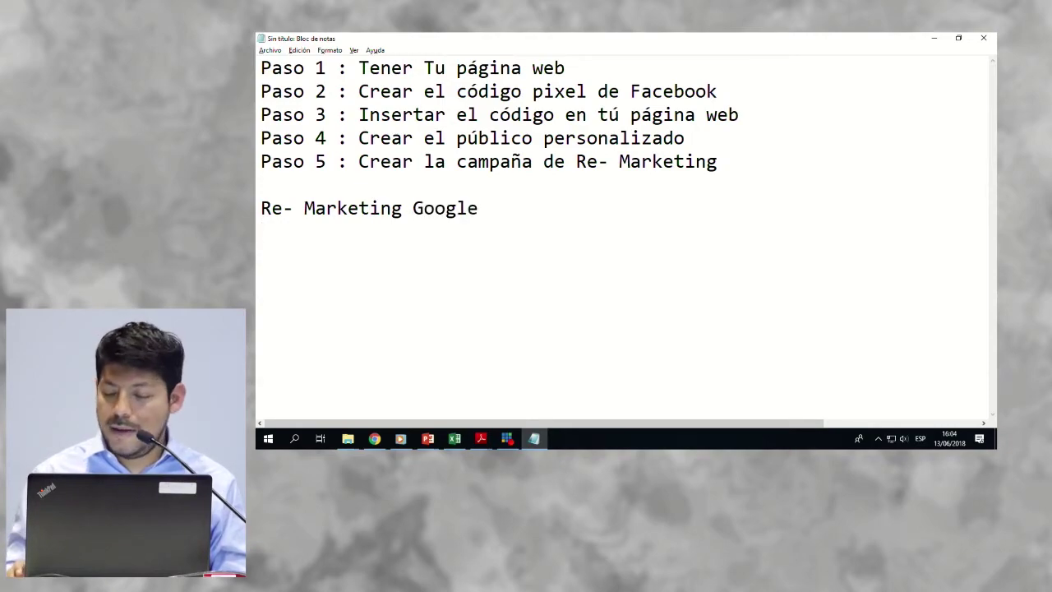
pyautogui.write('-------------------- ')
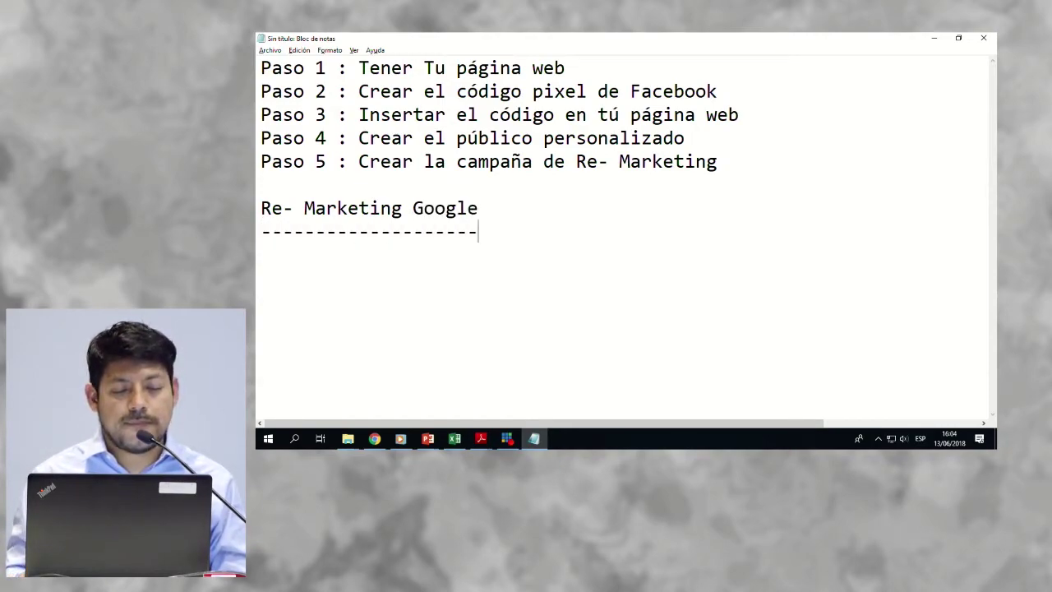
# Step: Add a "Paso 1:" line under the dashes and fill it with a copy of the Facebook list's Paso 2 text
pyautogui.write('Paso 1:')
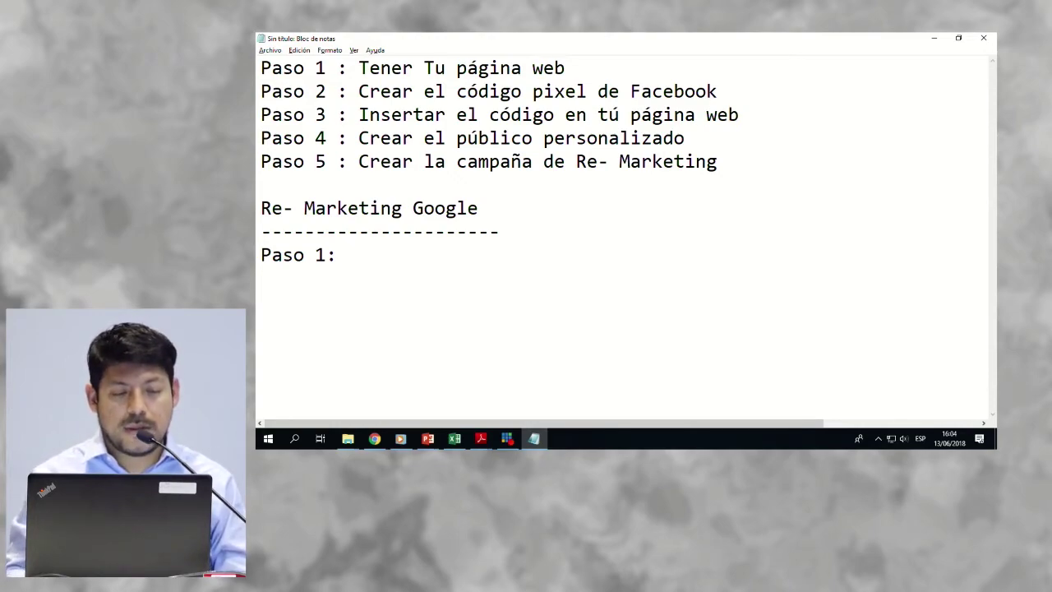
pyautogui.moveTo(358, 92); pyautogui.dragTo(737, 90)
pyautogui.click(742, 92)
pyautogui.write('c')
pyautogui.moveTo(355, 97); pyautogui.dragTo(783, 86)
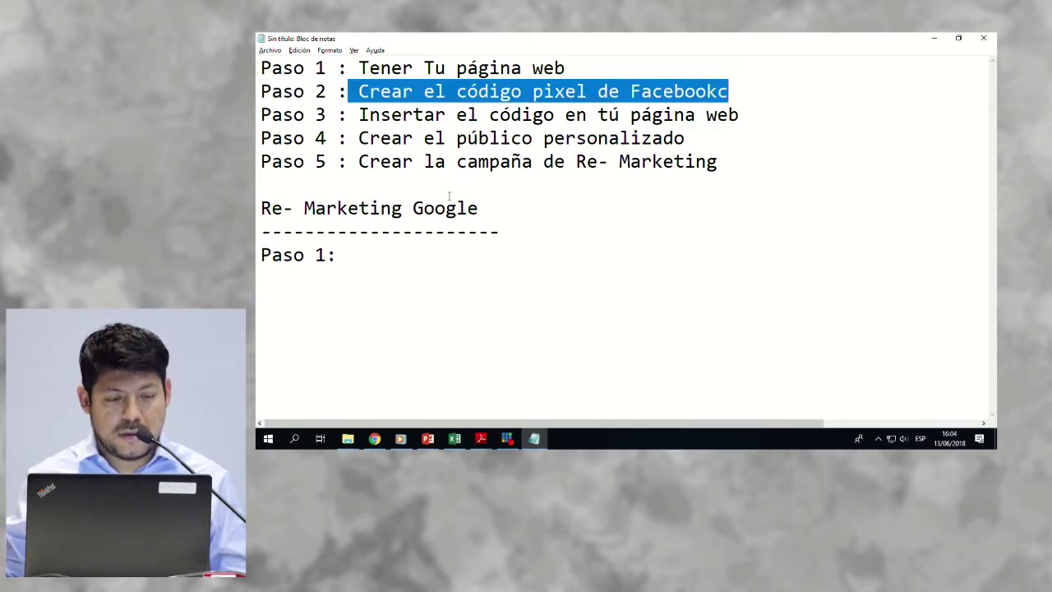
pyautogui.hotkey('ctrl', 'c')
pyautogui.click(430, 260)
pyautogui.hotkey('ctrl', 'v')
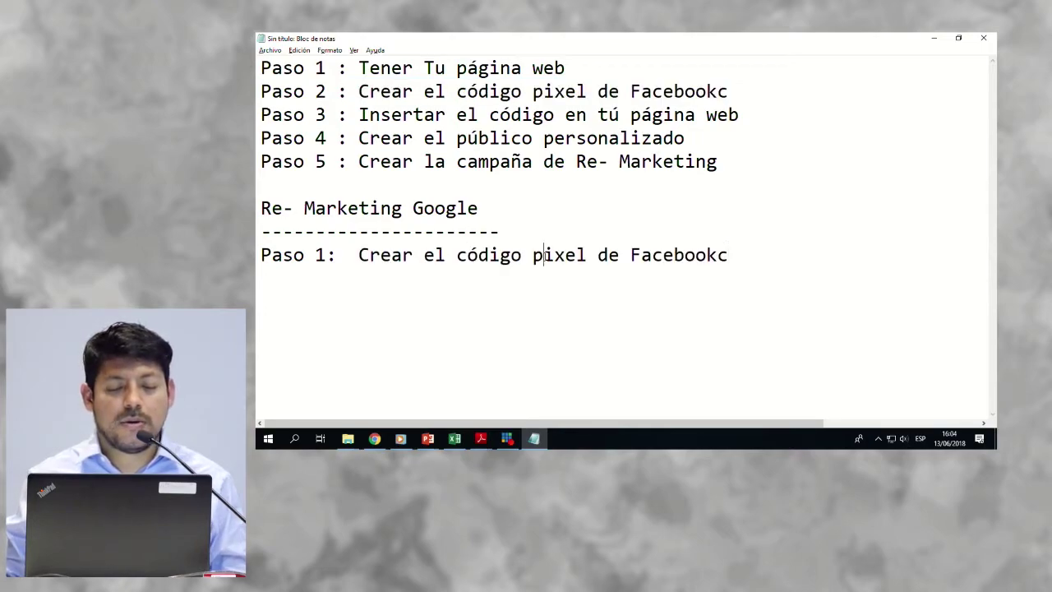
# Step: Reword the Google list's Paso 1 to read "Crear el código de seguimiento", removing the pixel and Facebook wording
pyautogui.doubleClick(544, 255)
pyautogui.write('de segui')
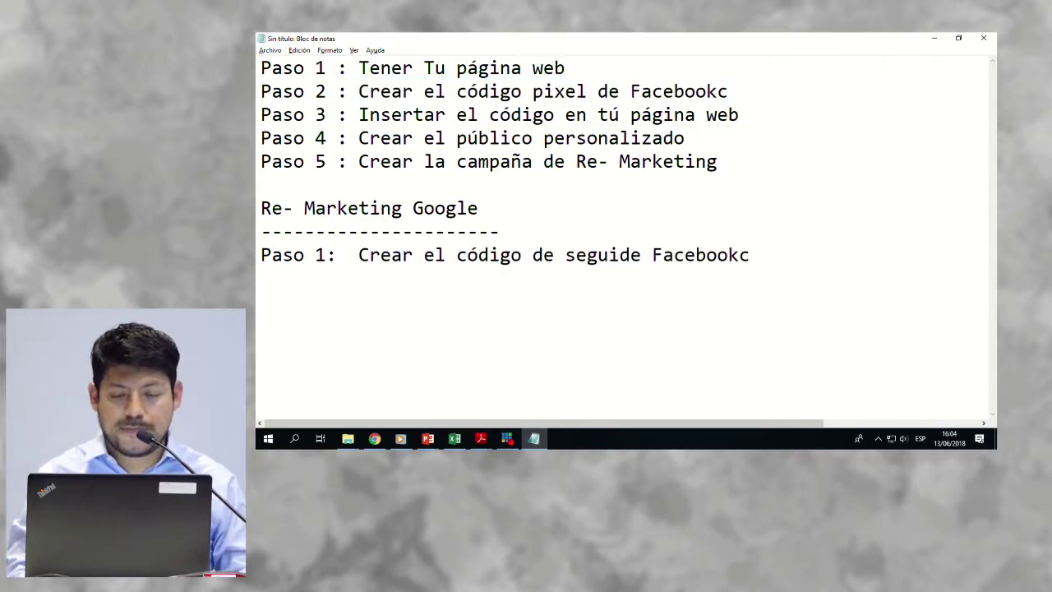
pyautogui.write('mientpo')
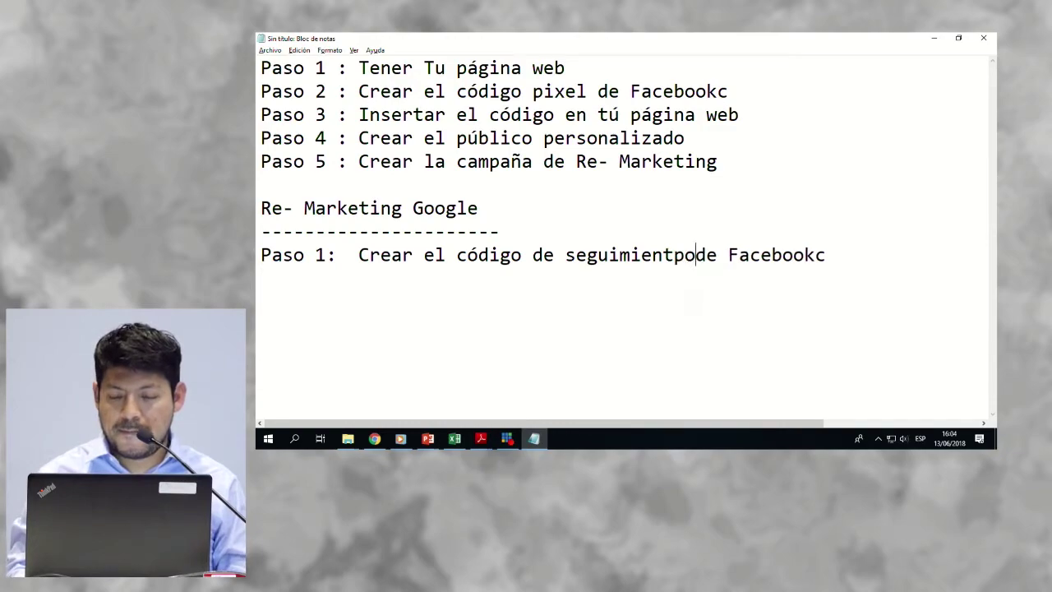
pyautogui.press('BackSpace')
pyautogui.press('BackSpace')
pyautogui.write('o')
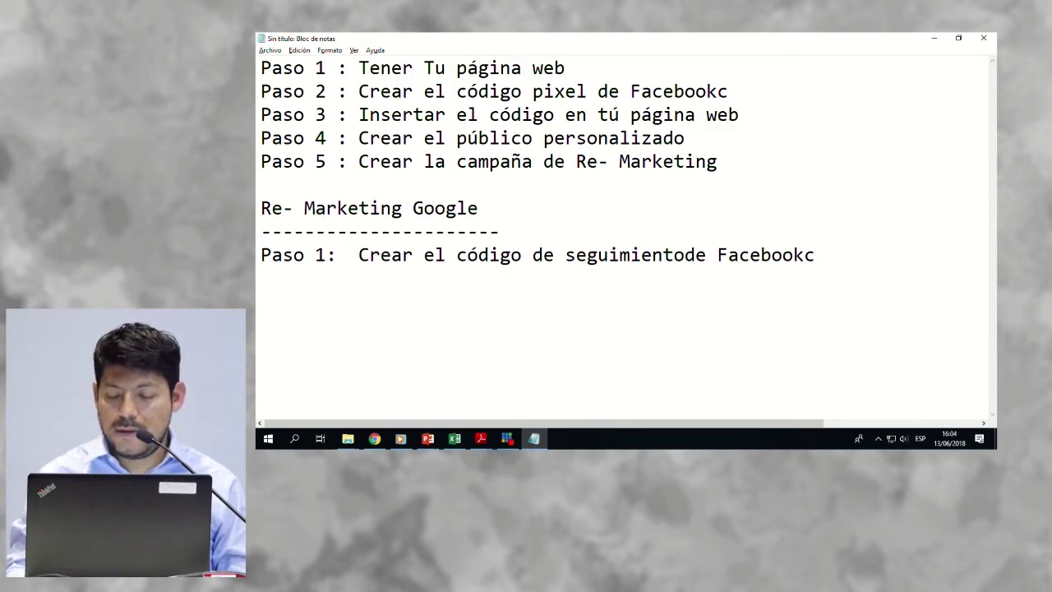
pyautogui.press('Delete')
pyautogui.press('Delete')
pyautogui.press('Delete')
pyautogui.press('Delete')
pyautogui.press('Delete')
pyautogui.press('Delete')
pyautogui.press('Delete')
pyautogui.press('Delete')
pyautogui.press('Delete')
pyautogui.press('Delete')
pyautogui.press('Delete')
# Step: Add "Paso 2: Insertar el código en tú página web" using the Facebook list's Paso 3 text, and remove the extra space in Paso 1
pyautogui.write('Paso 3')
pyautogui.press('BackSpace')
pyautogui.write('2:')
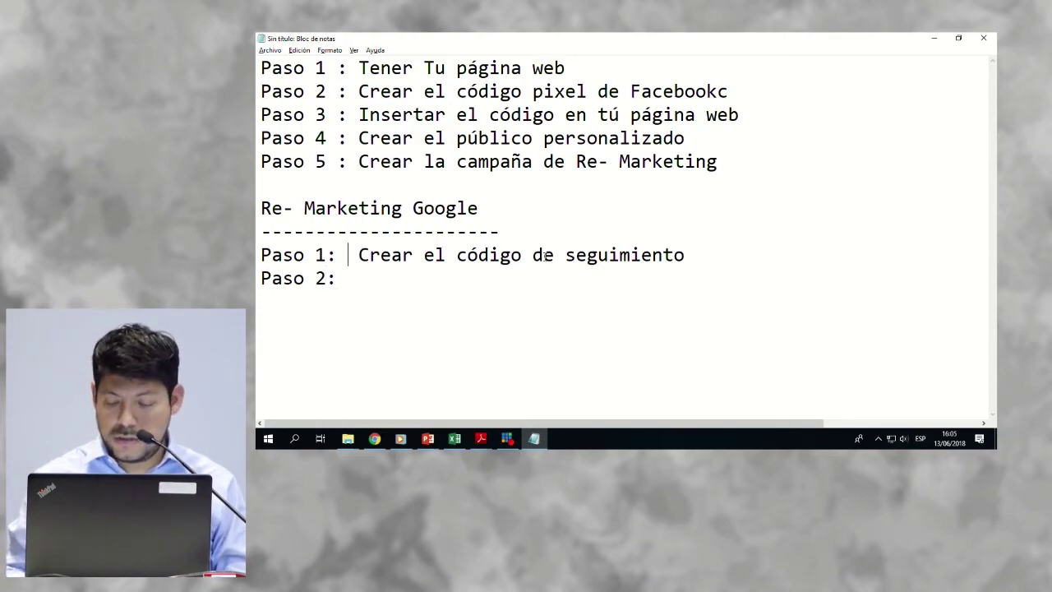
pyautogui.press('Delete')
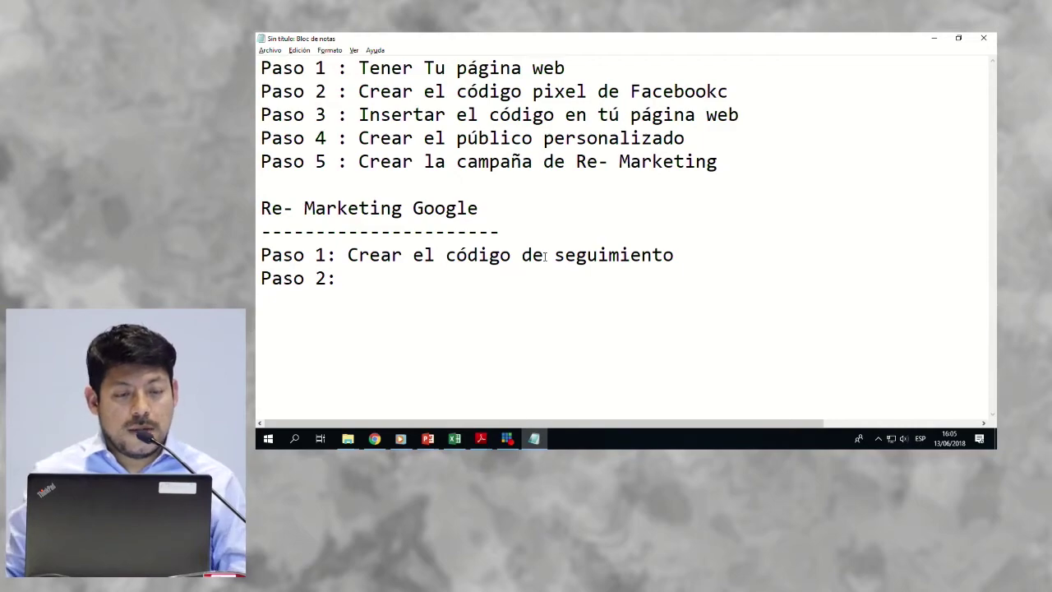
pyautogui.moveTo(358, 114); pyautogui.dragTo(758, 113)
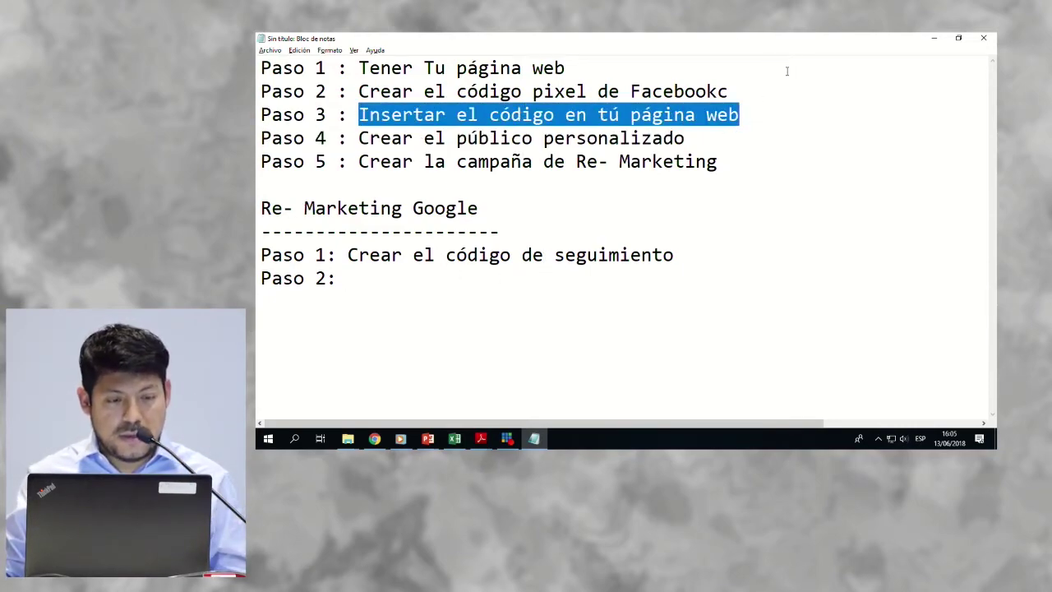
pyautogui.click(405, 282)
pyautogui.hotkey('ctrl', 'v')
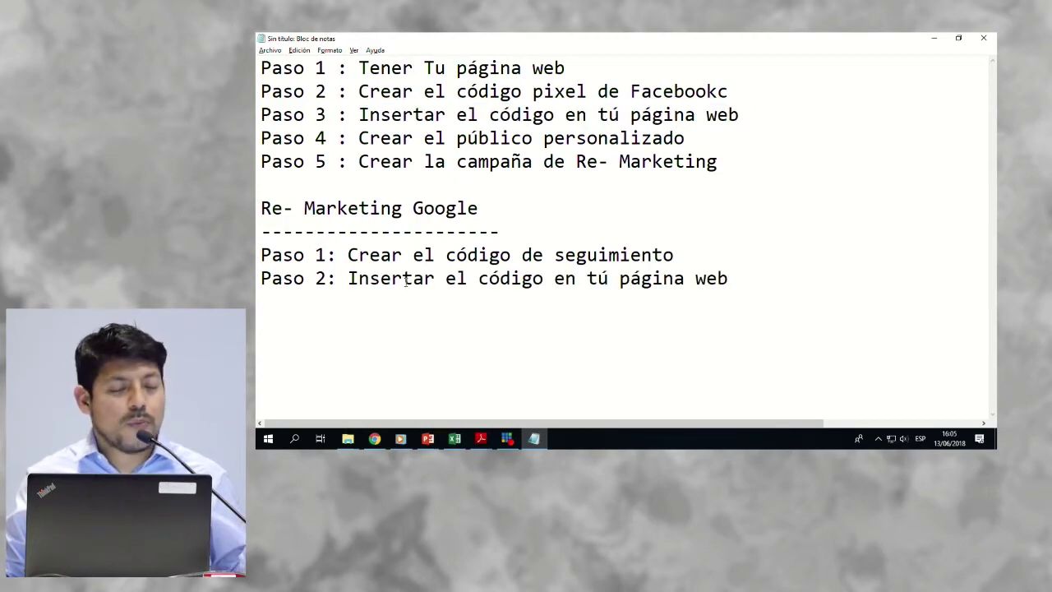
# Step: Add the line "Paso 3: Víncular las cuentas de Google Adwords y Google Analytics" to the Google remarketing list
pyautogui.press('Return')
pyautogui.write('Paso ')
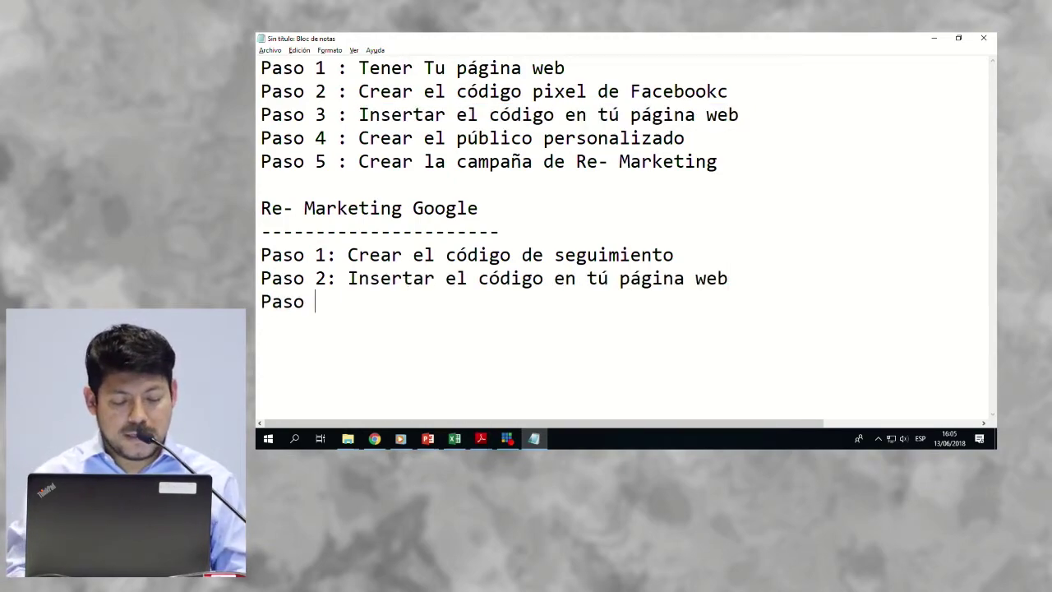
pyautogui.write('3:')
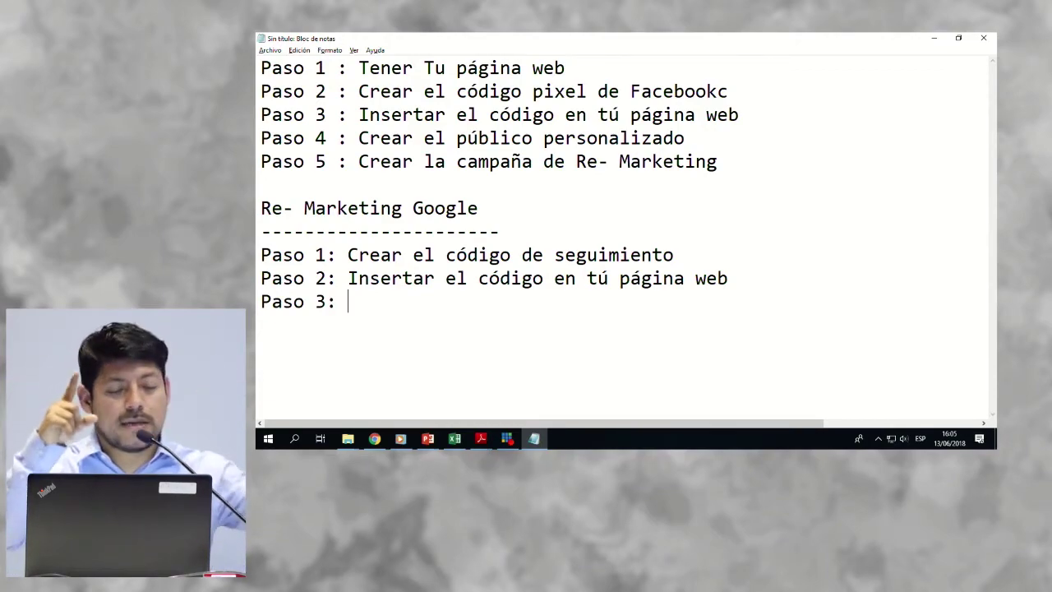
pyautogui.write('Vi')
pyautogui.write('nc')
pyautogui.press('BackSpace')
pyautogui.press('BackSpace')
pyautogui.press('BackSpace')
pyautogui.write('íncular las cuentas de ')
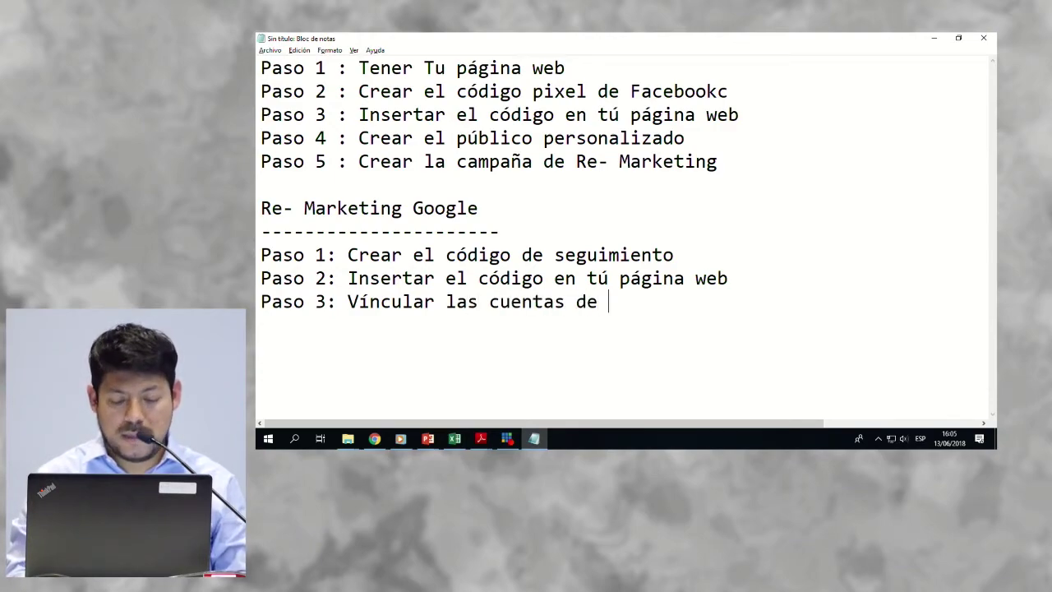
pyautogui.write('Googl')
pyautogui.press('BackSpace')
pyautogui.press('BackSpace')
pyautogui.write('ogle Adwords y googl')
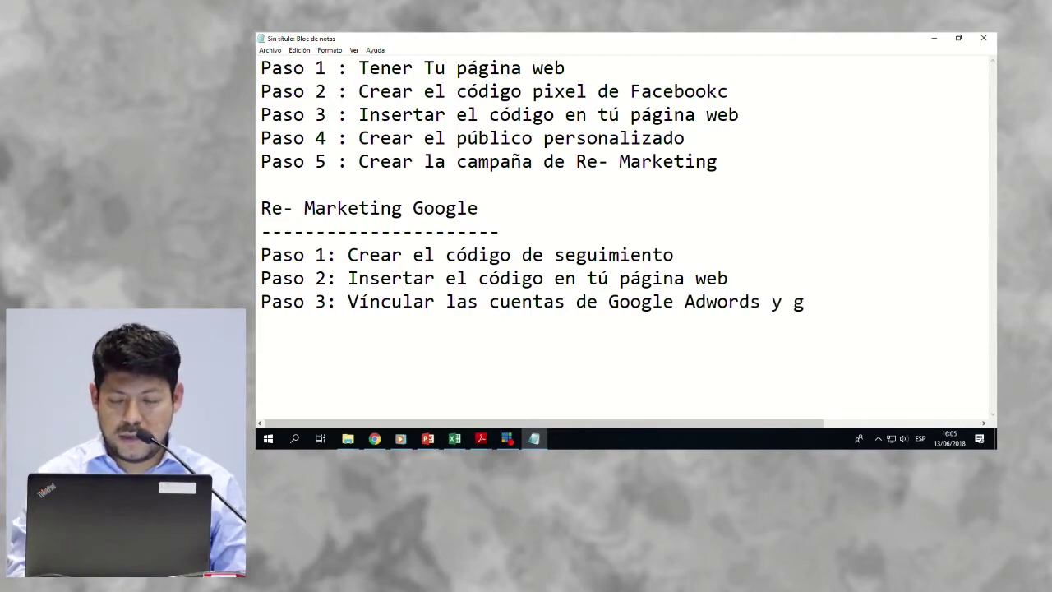
pyautogui.press('BackSpace')
pyautogui.press('BackSpace')
pyautogui.press('BackSpace')
pyautogui.press('BackSpace')
pyautogui.press('BackSpace')
pyautogui.write('Go')
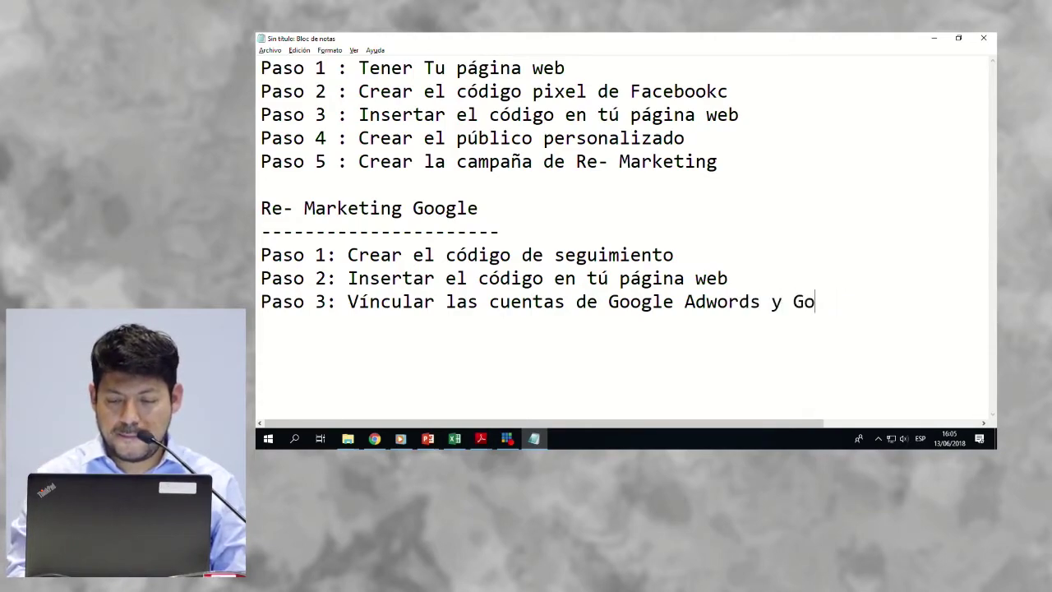
pyautogui.write('ogle Analytcis')
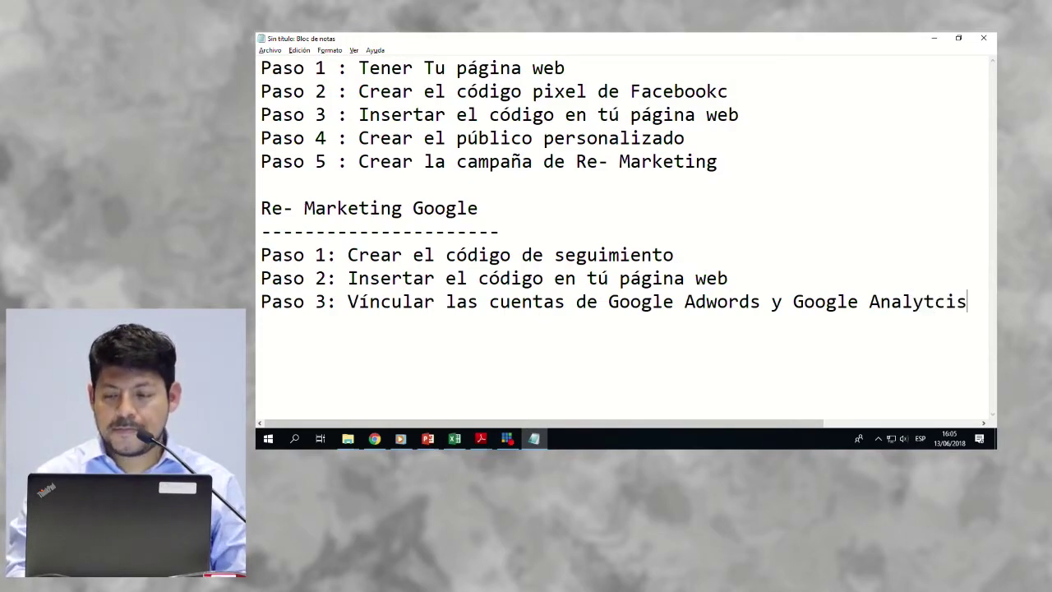
pyautogui.press('BackSpace')
pyautogui.press('BackSpace')
pyautogui.press('BackSpace')
pyautogui.write('ics')
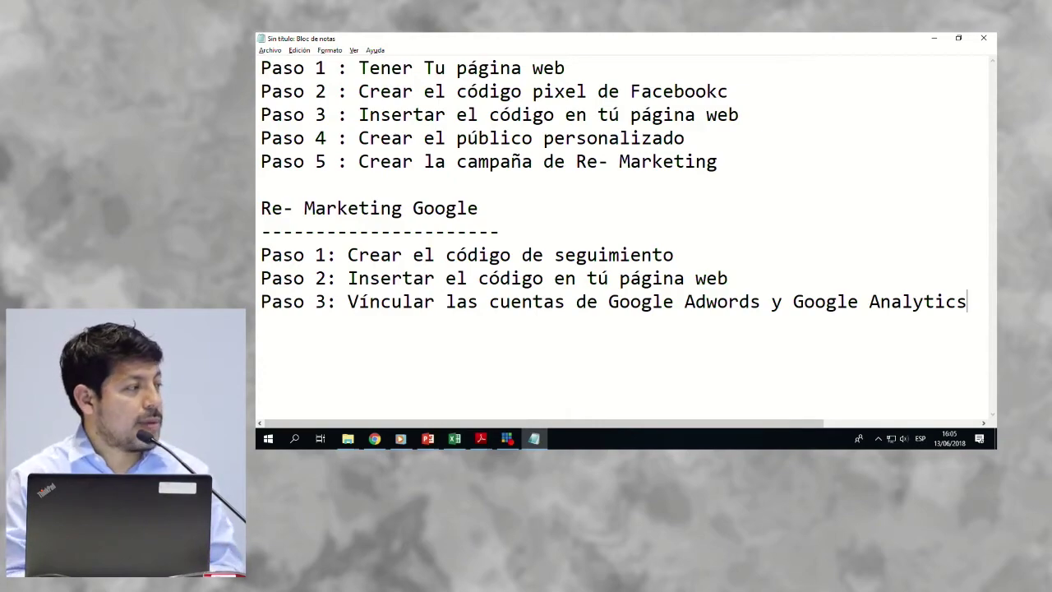
# Step: Add the line "Paso 4: Crear Las audiencias según tu necesidad de ventas" to the Google remarketing list
pyautogui.write('Pa')
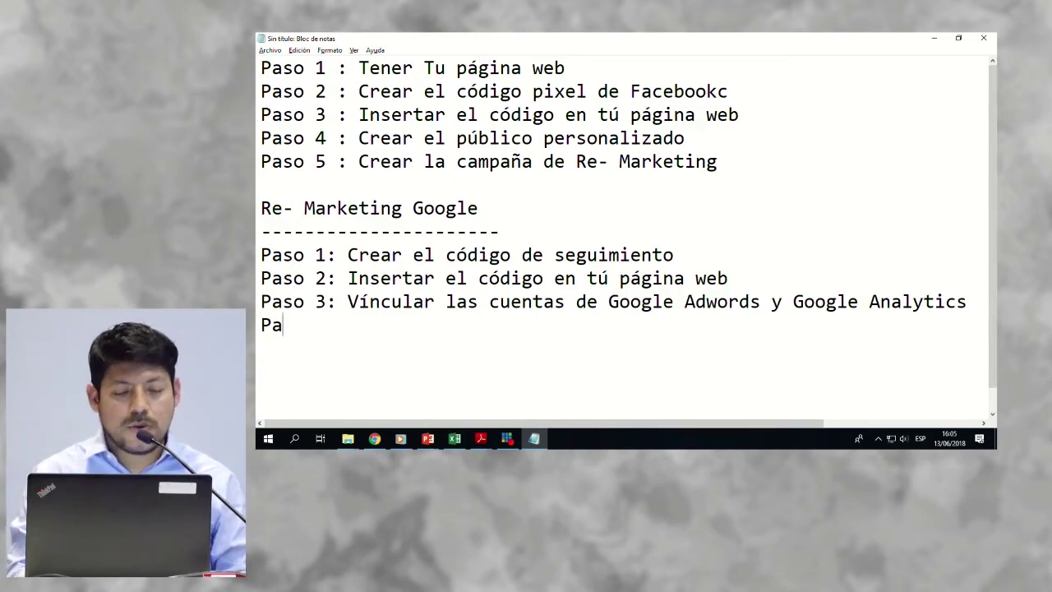
pyautogui.write('so 4 : Crear L')
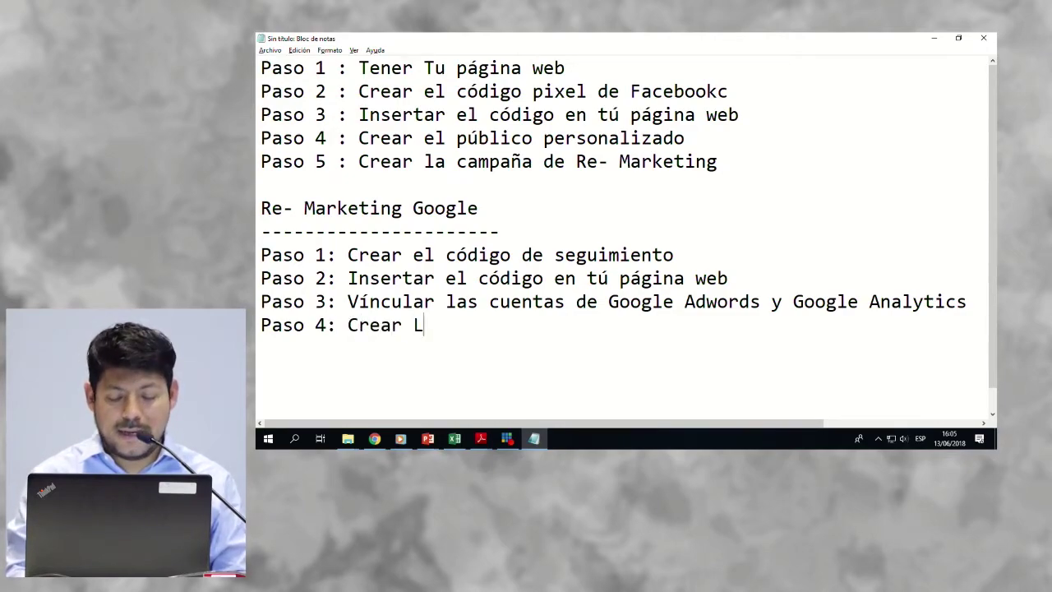
pyautogui.write('as audiencias')
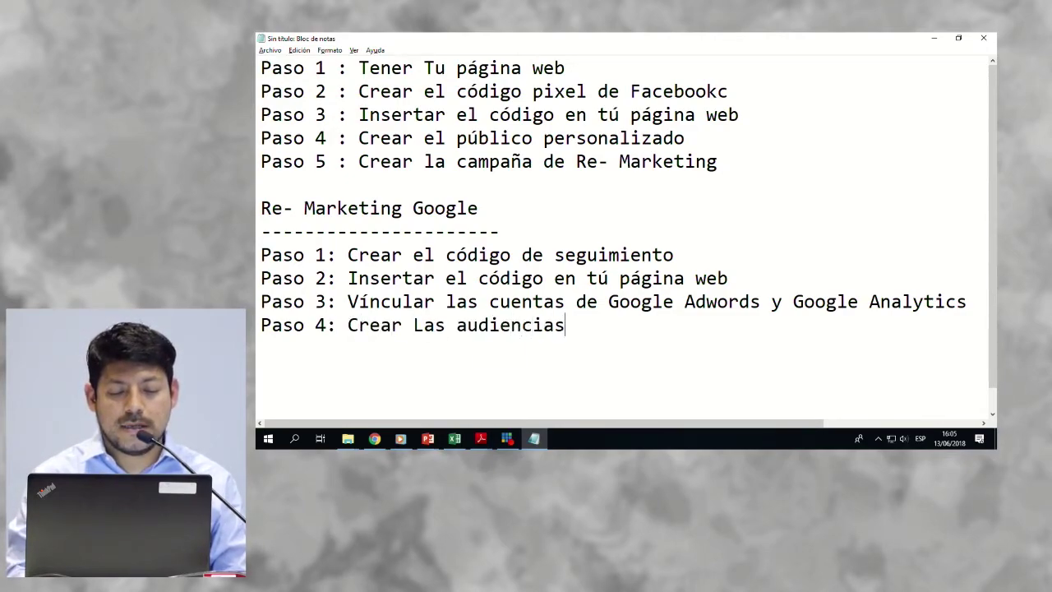
pyautogui.write(' segpunt')
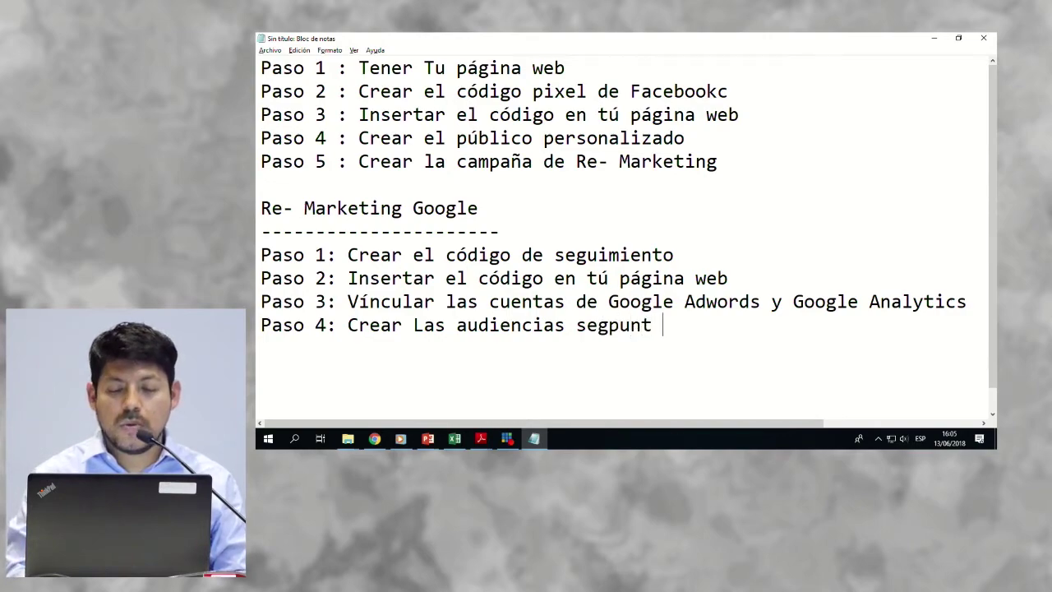
pyautogui.press('BackSpace')
pyautogui.press('BackSpace')
pyautogui.press('BackSpace')
pyautogui.press('BackSpace')
pyautogui.press('BackSpace')
pyautogui.write('ú')
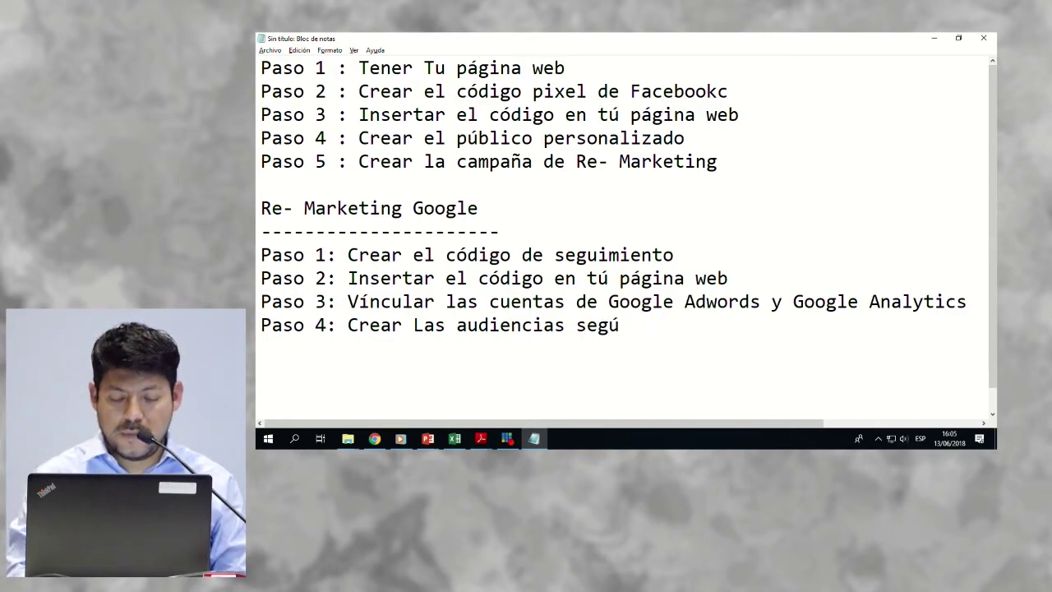
pyautogui.write('n tu necesi')
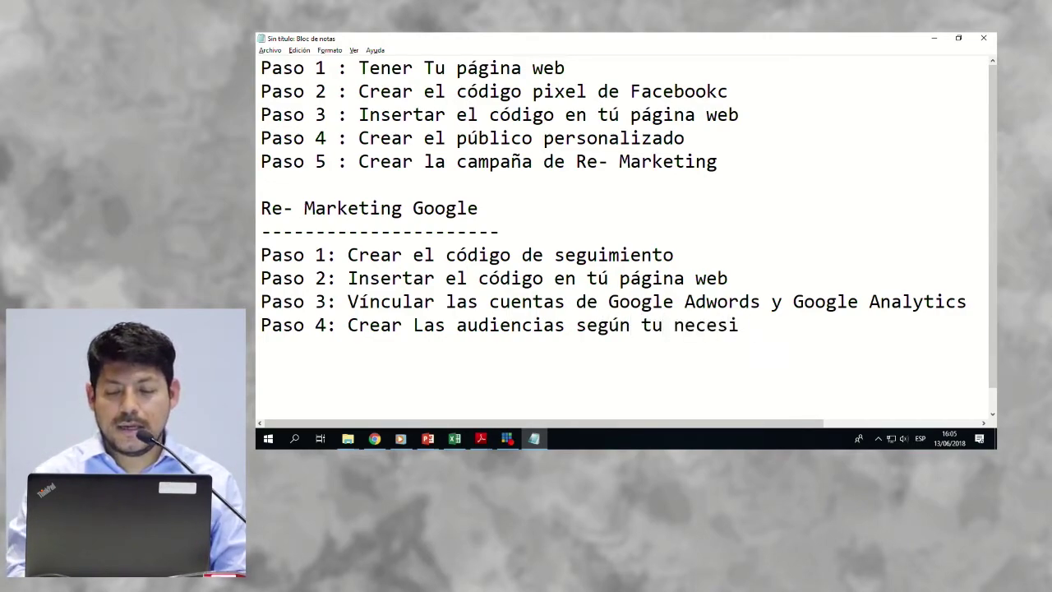
pyautogui.write('dad de ventas')
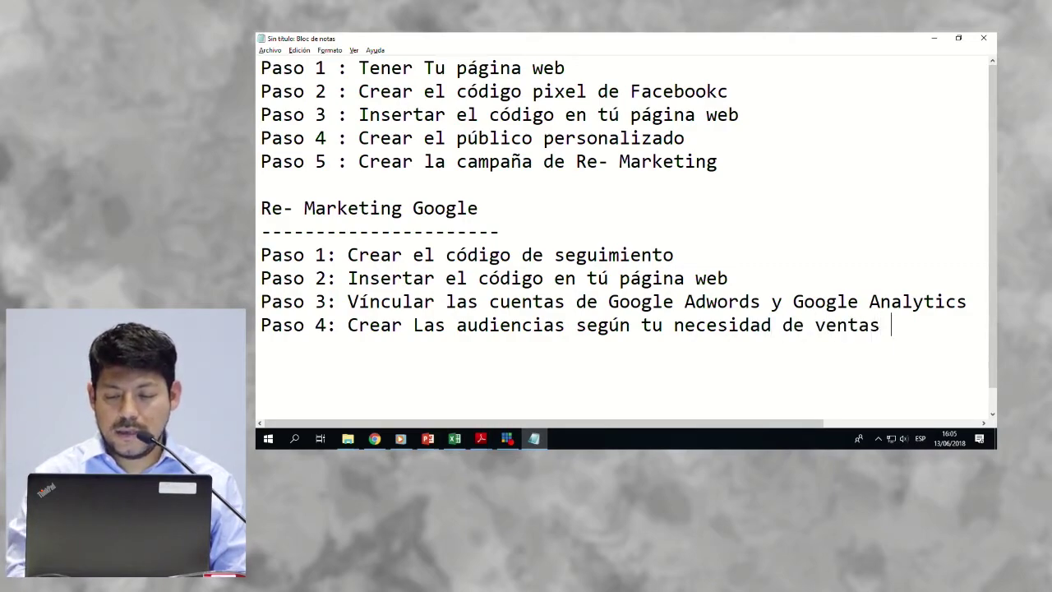
# Step: Add the line "Paso 5: Crear las campañas de publicidad en Google Adwords" to the Google remarketing list
pyautogui.press('Return')
pyautogui.write('Paso ')
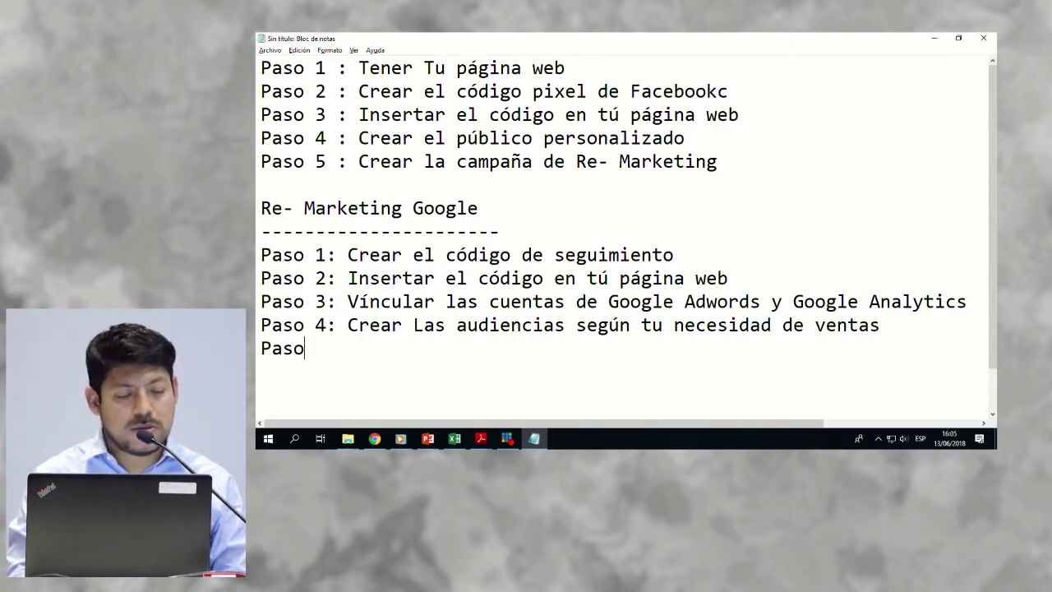
pyautogui.write('5:')
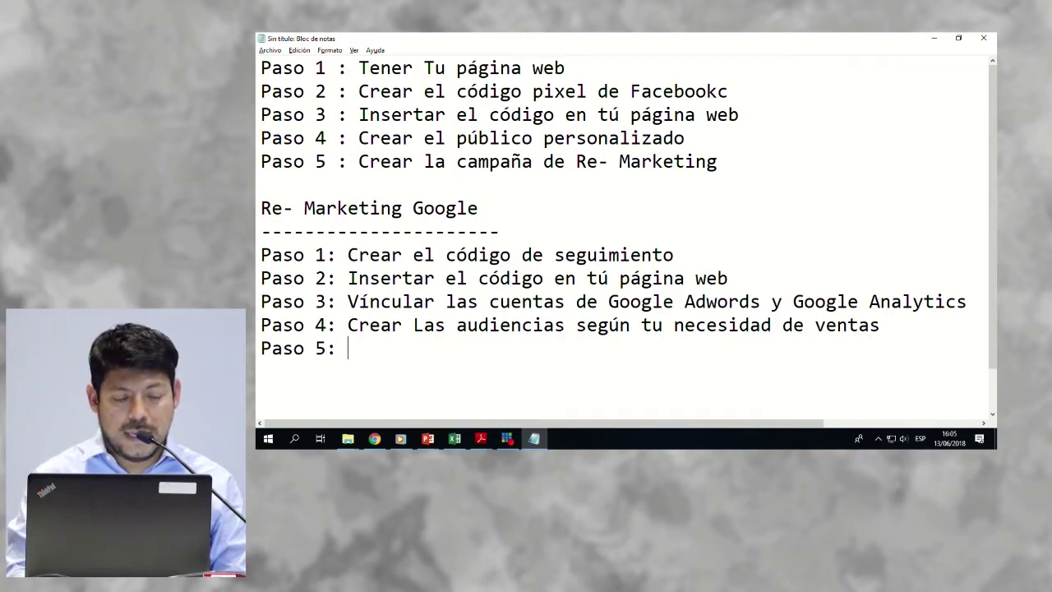
pyautogui.write(' Crear')
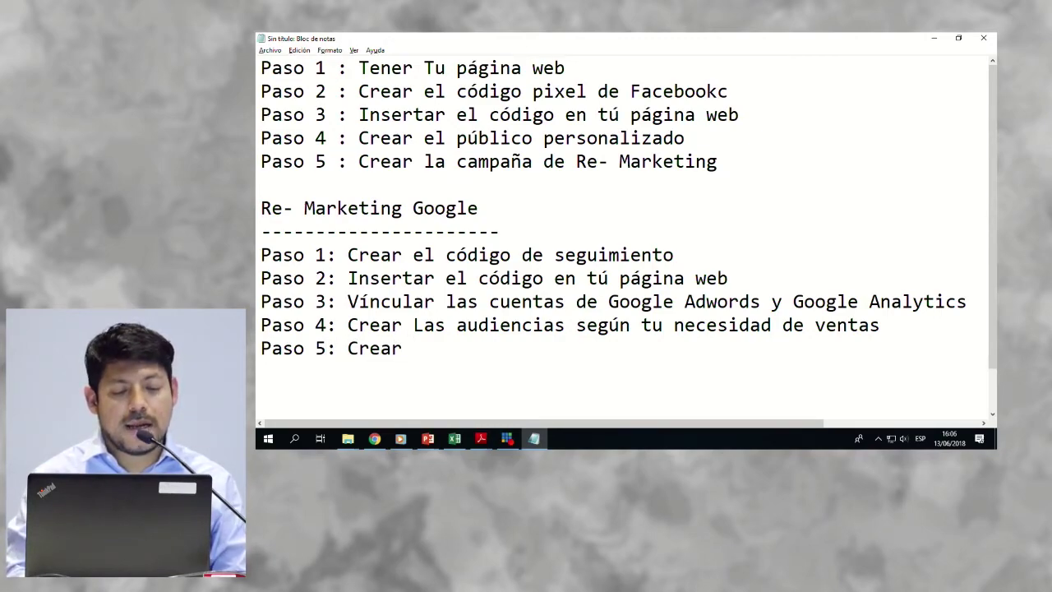
pyautogui.write(' las campañas d')
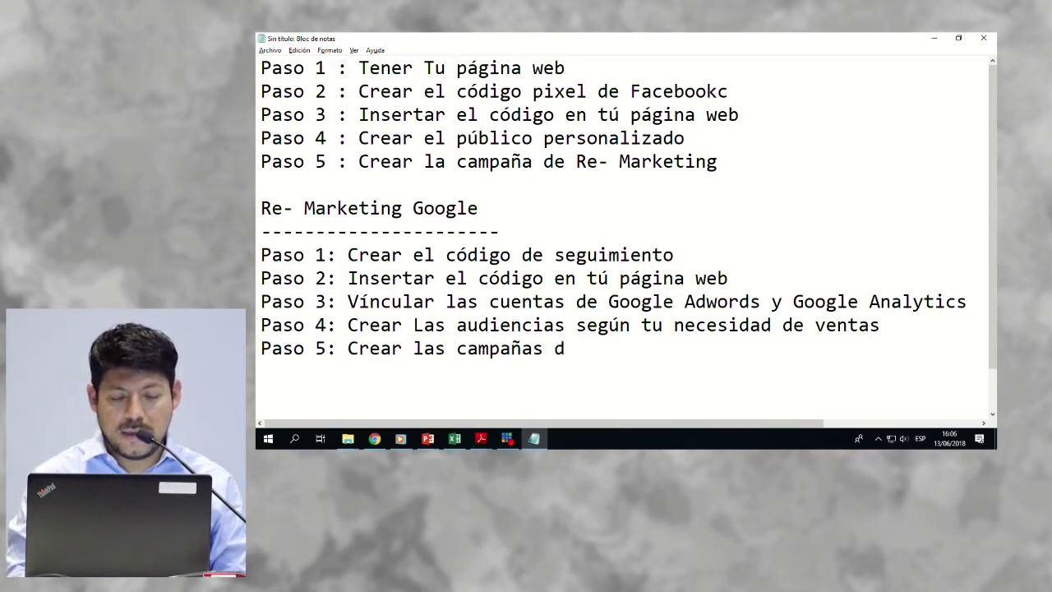
pyautogui.write('e public')
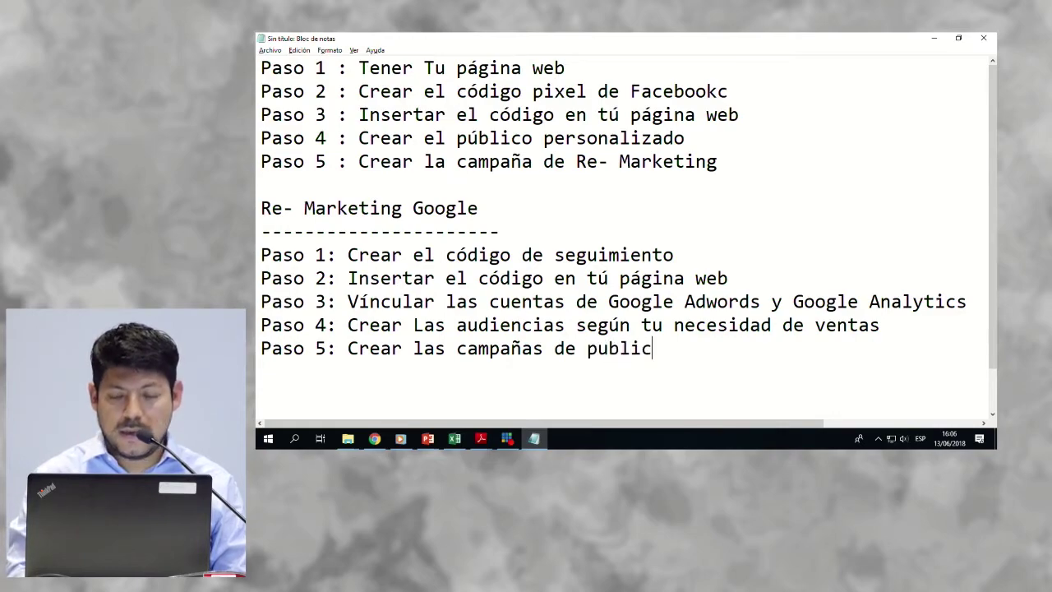
pyautogui.write('idad en Google Adwords')
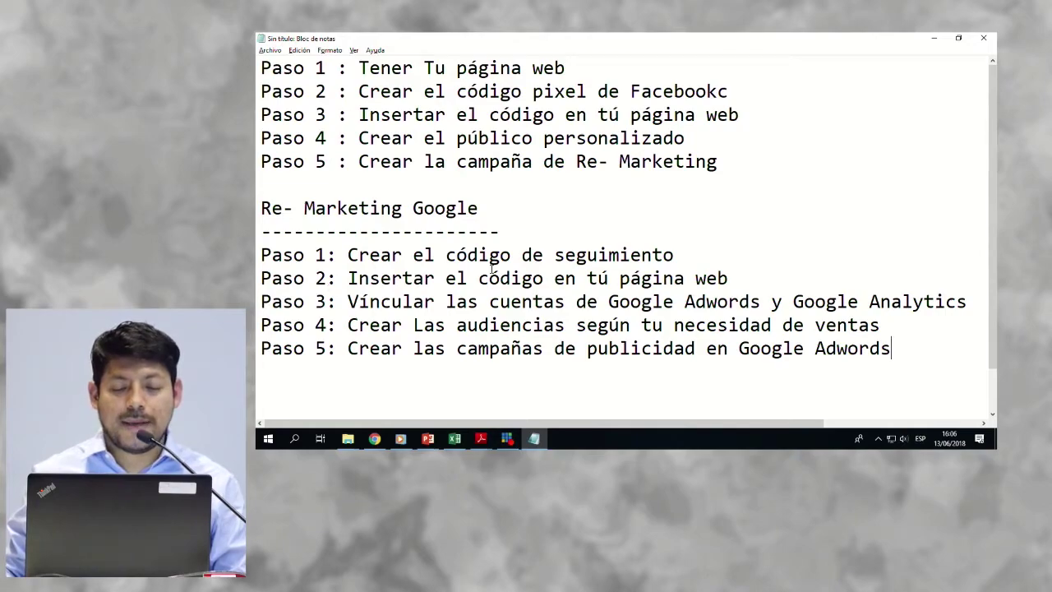
# Step: Replace the word "publicidad" with "re-marketing" in Paso 5 of the Google list
pyautogui.doubleClick(597, 349)
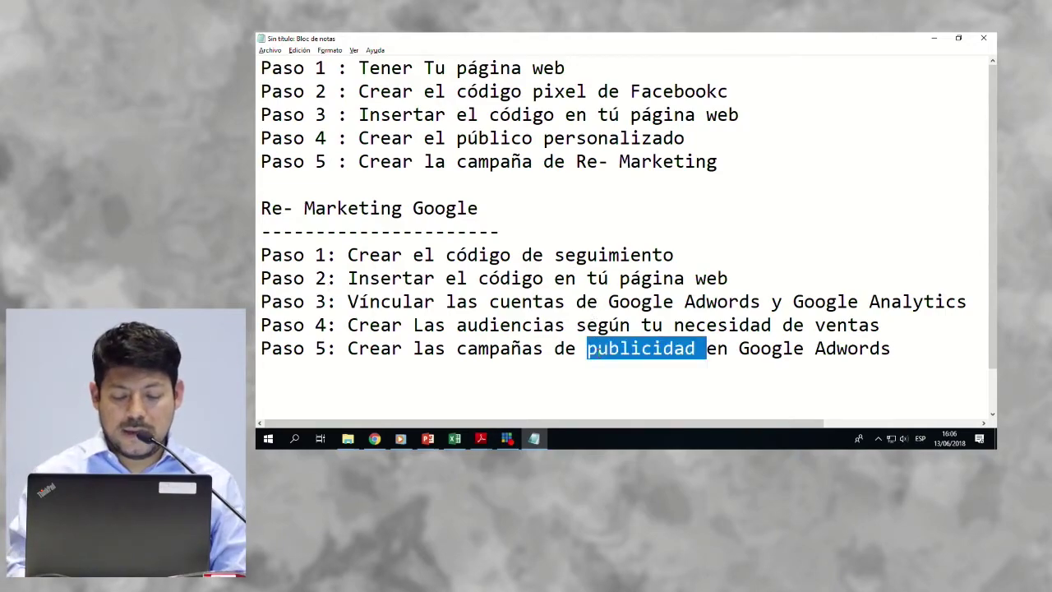
pyautogui.write('rema')
pyautogui.press('BackSpace')
pyautogui.press('BackSpace')
pyautogui.write('-marketin')
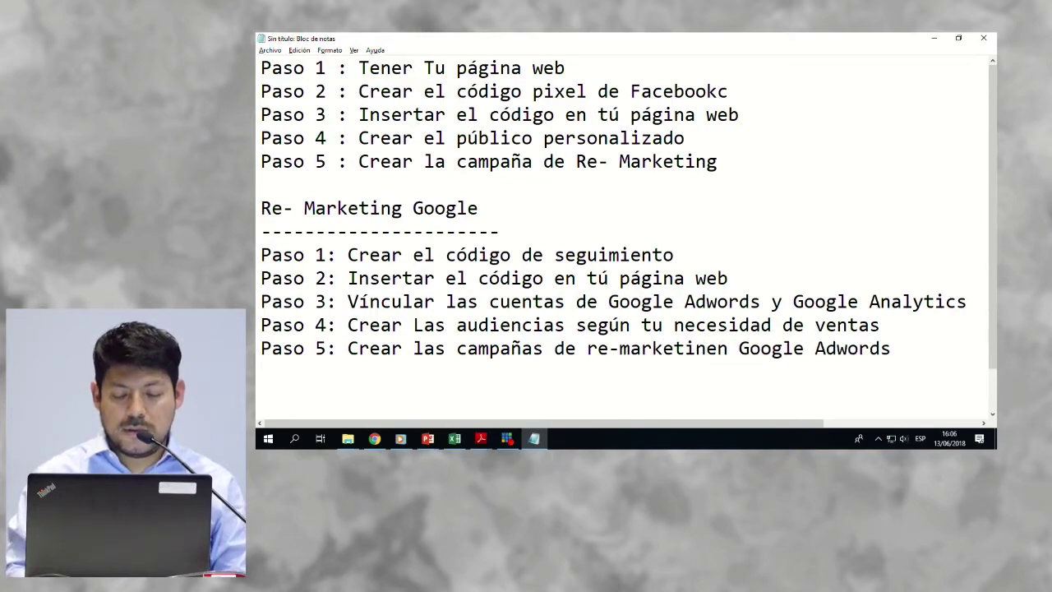
pyautogui.write('g')
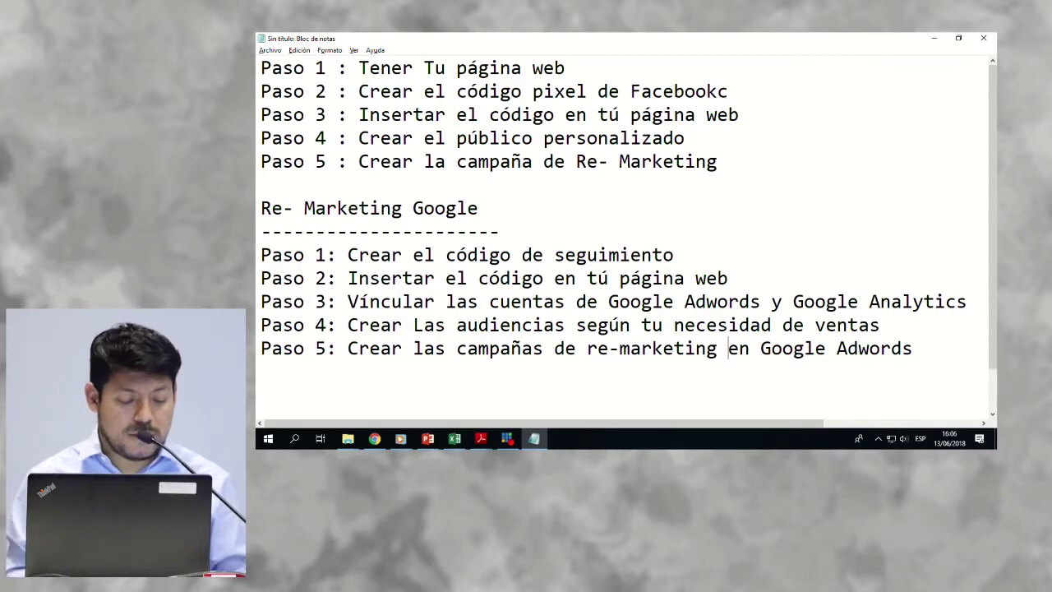
# Step: Switch to Google Analytics in the browser and open the property's Audiencias page from its audience definitions
pyautogui.hotkey('alt', 'Tab')
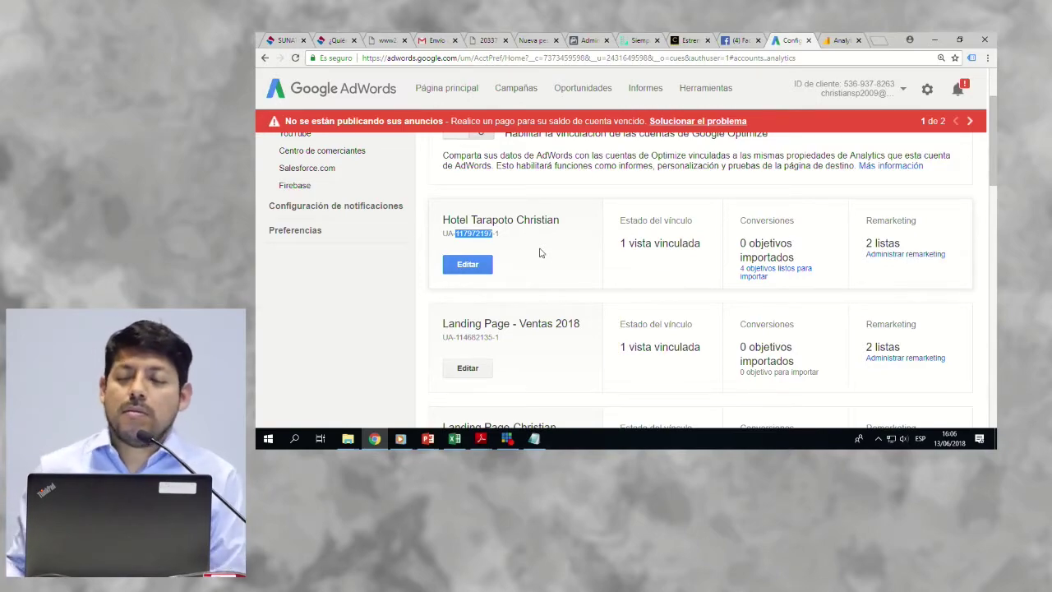
pyautogui.click(828, 41)
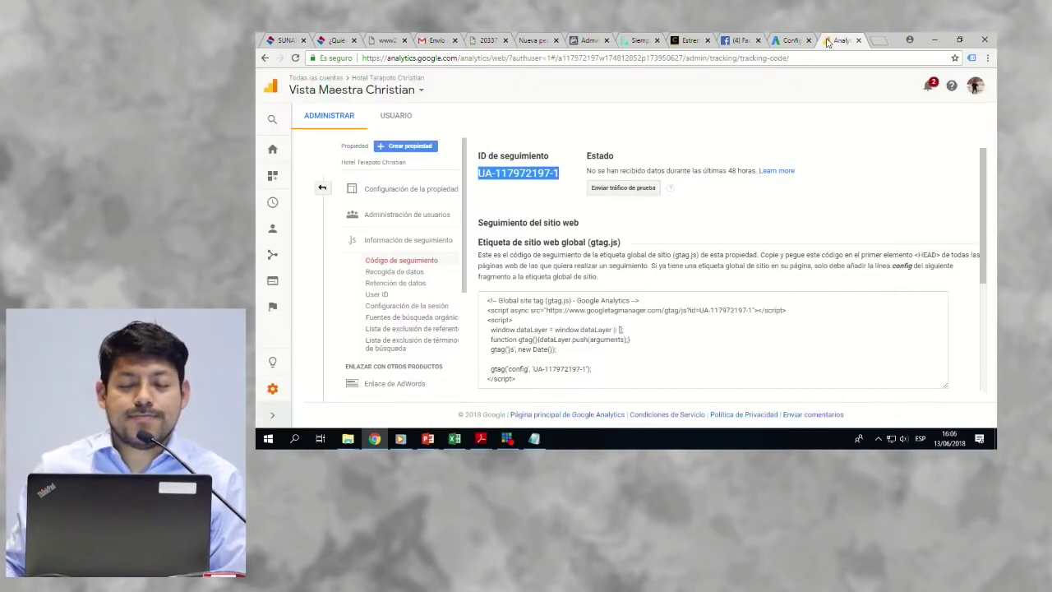
pyautogui.click(322, 187)
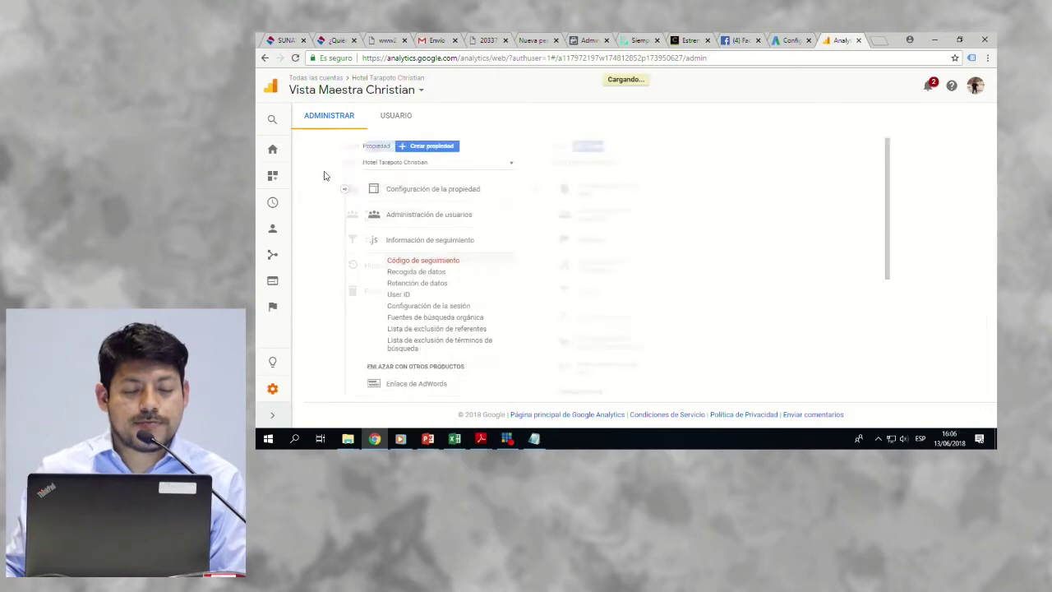
pyautogui.scroll(-3, 576, 300)
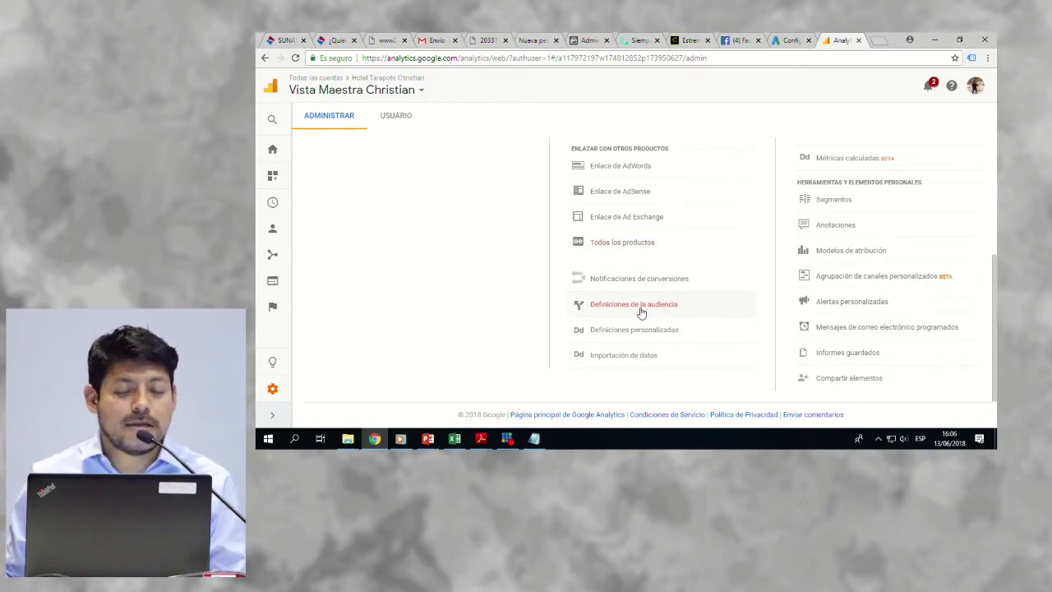
pyautogui.scroll(3, 642, 313)
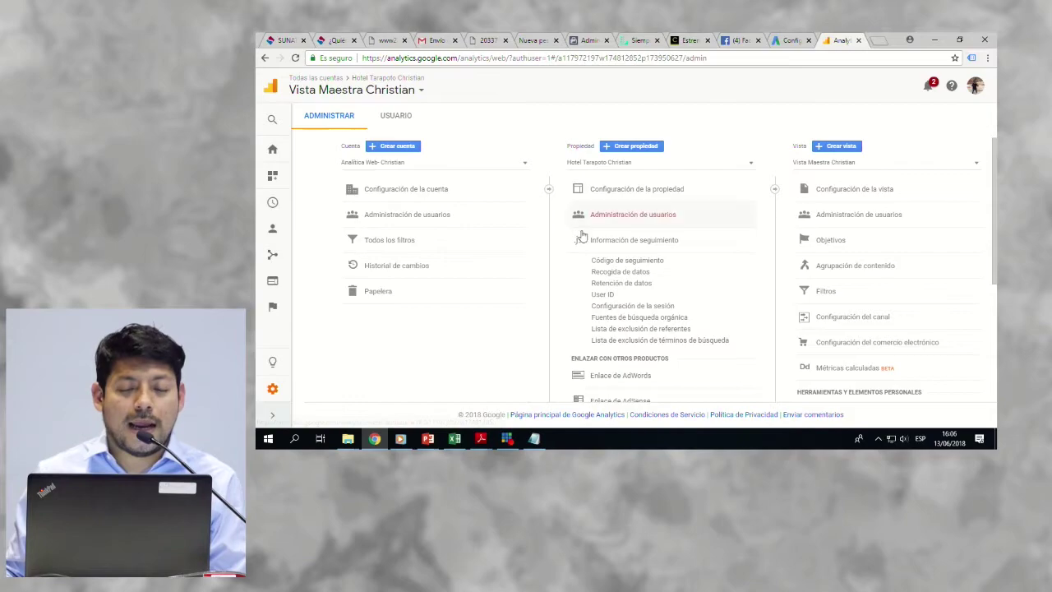
pyautogui.scroll(-3, 643, 276)
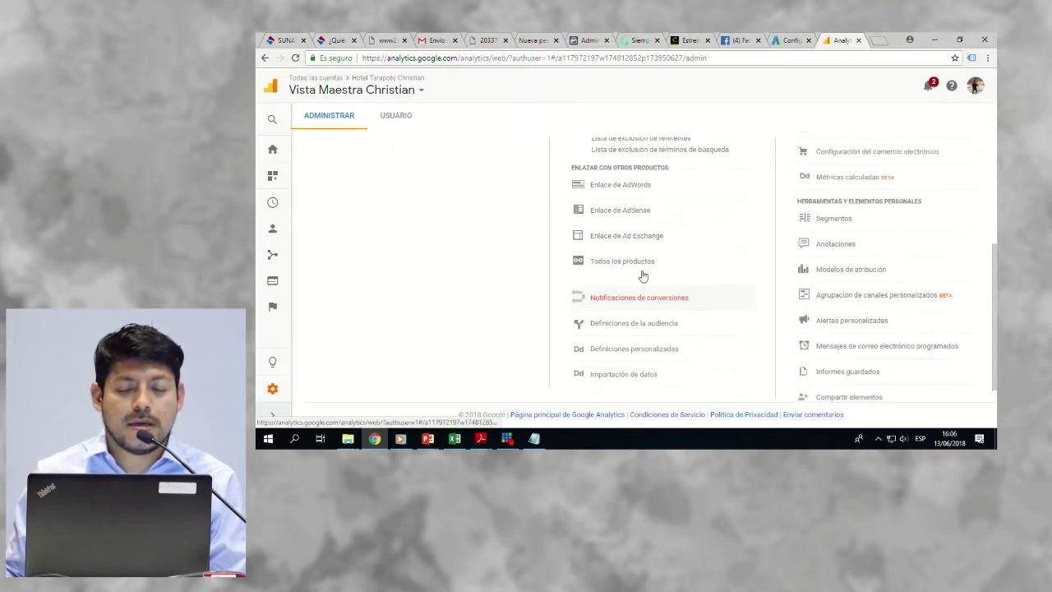
pyautogui.scroll(-1, 634, 333)
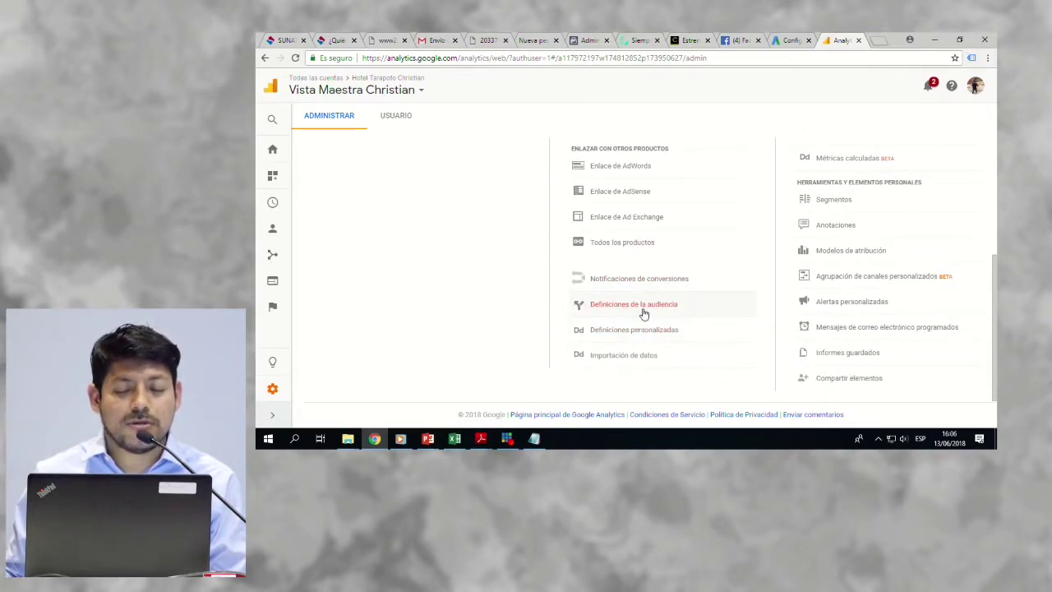
pyautogui.click(644, 310)
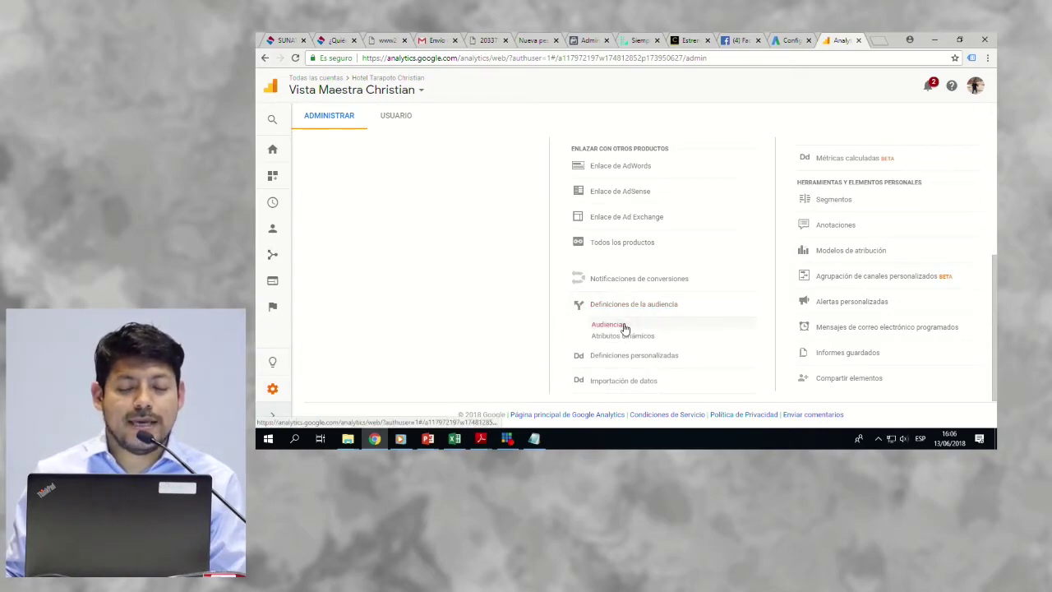
pyautogui.click(621, 327)
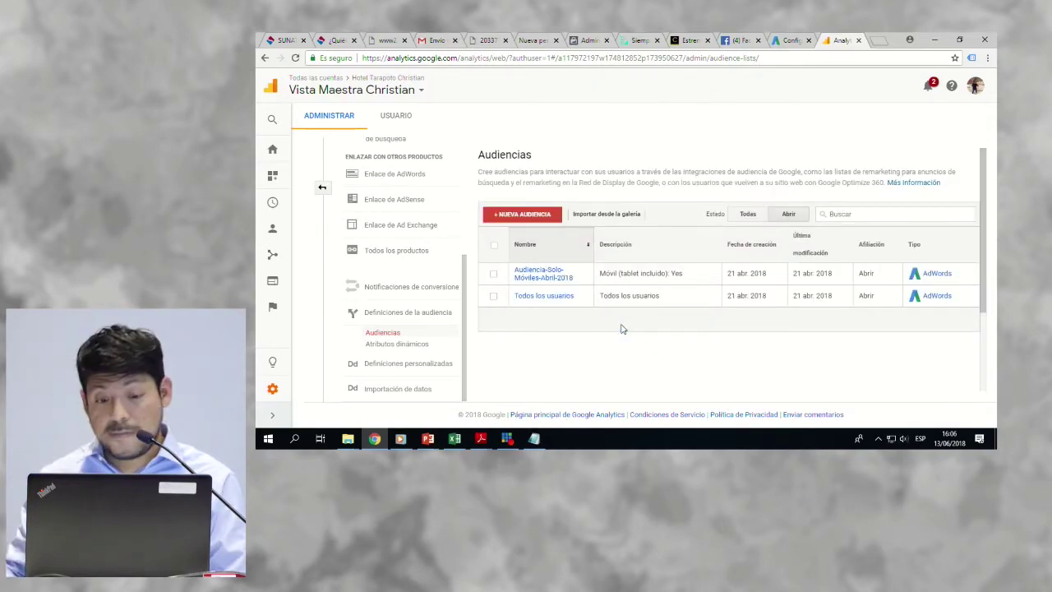
# Step: Start a new audience and look through the recommended audiences in its definition section
pyautogui.click(530, 218)
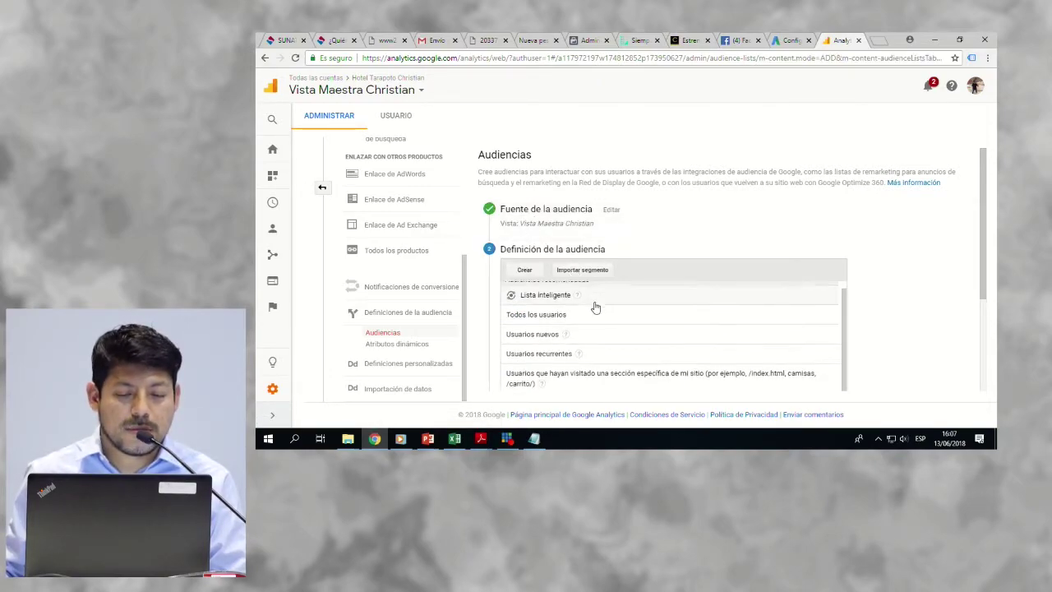
pyautogui.scroll(-5, 596, 306)
pyautogui.scroll(1, 581, 280)
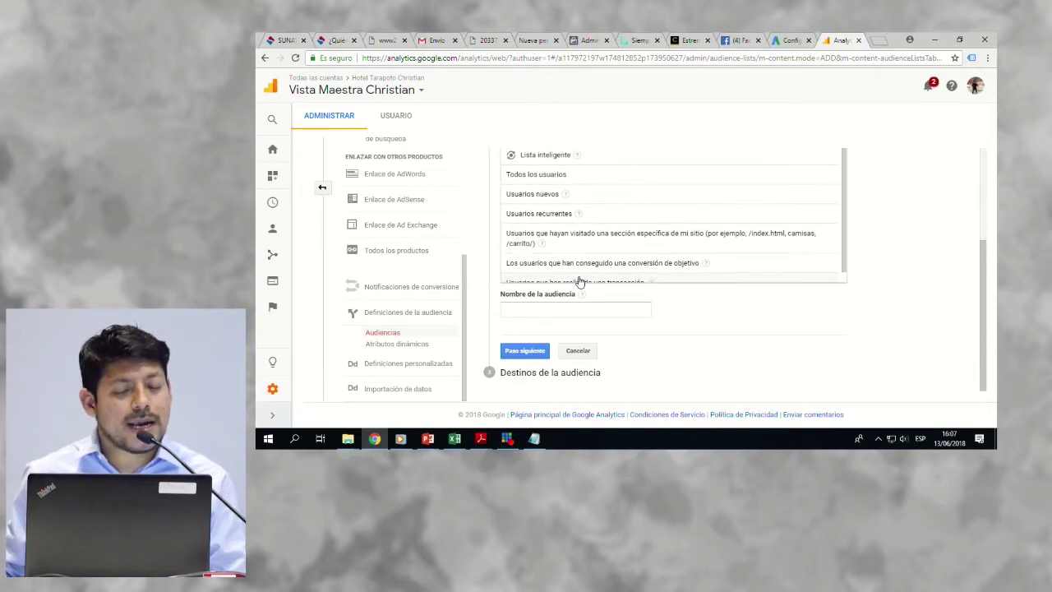
pyautogui.scroll(-1, 578, 267)
pyautogui.scroll(1, 578, 267)
pyautogui.scroll(3, 605, 251)
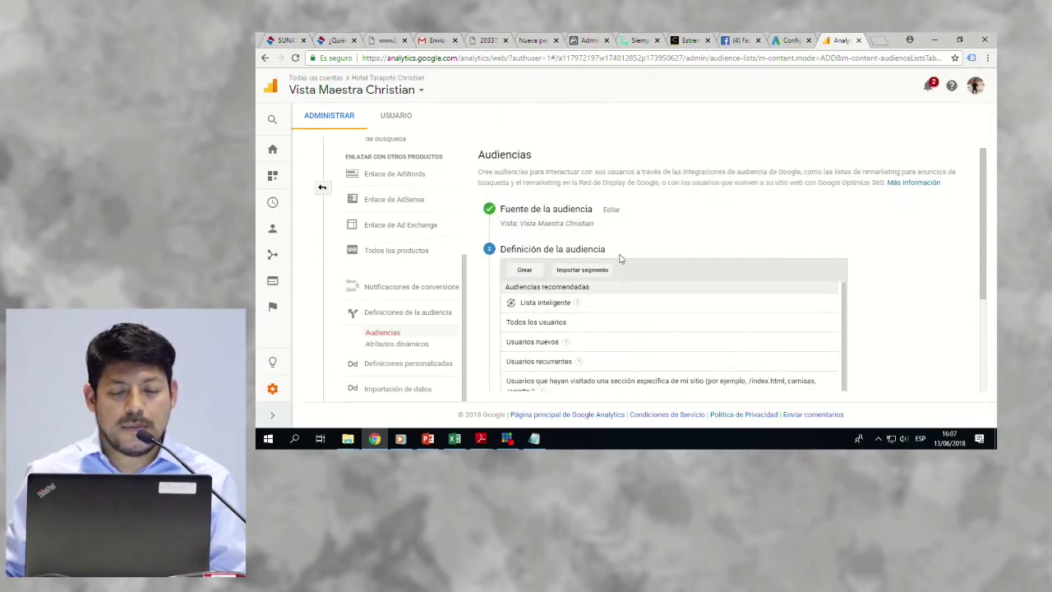
# Step: Create a custom audience definition and review the planner's Tecnología, Comportamiento, Fecha de la primera sesión and Fuentes de tráfico filters
pyautogui.click(530, 271)
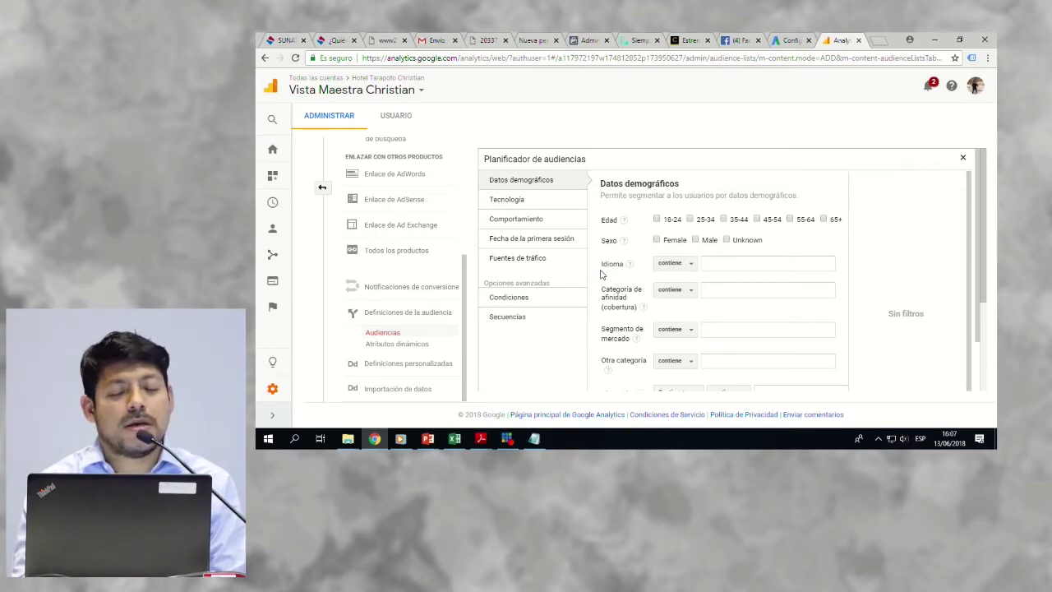
pyautogui.click(529, 202)
pyautogui.click(525, 220)
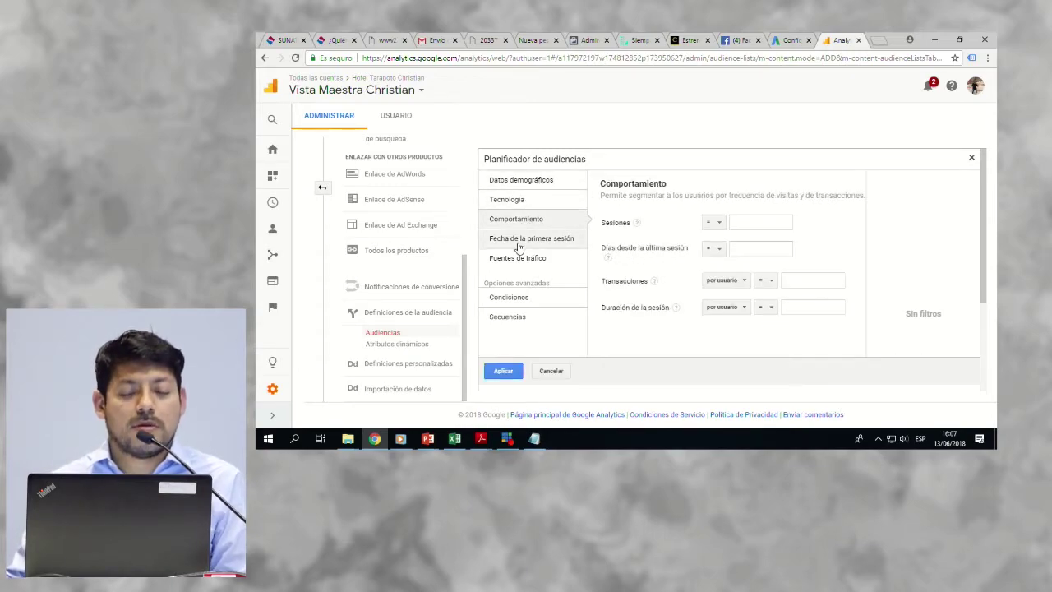
pyautogui.click(520, 241)
pyautogui.click(517, 261)
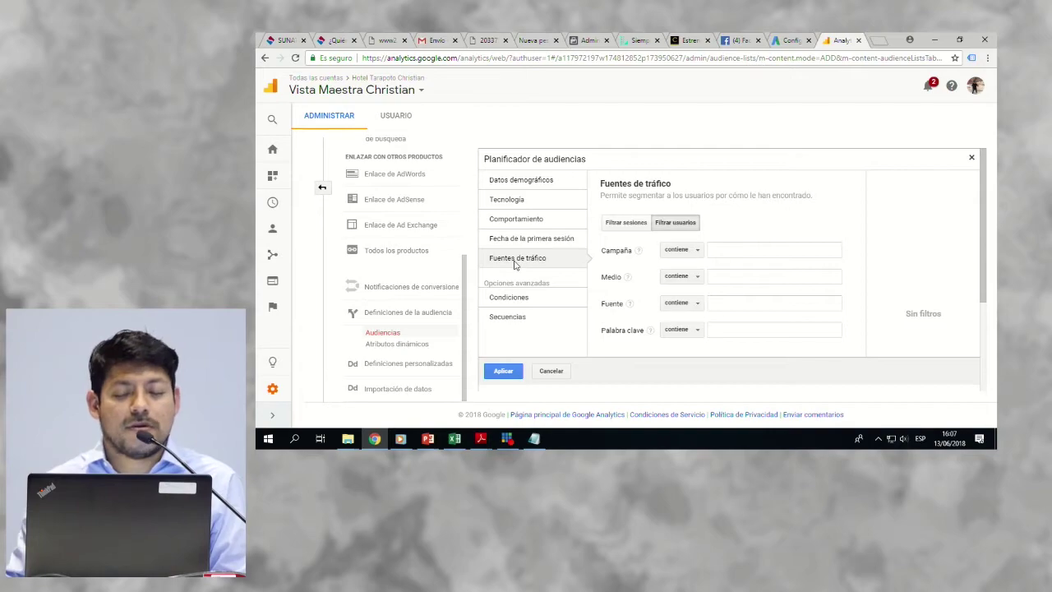
# Step: Set the Tecnología filter Móvil (tablet incluido) to Yes and apply it to the audience definition
pyautogui.click(519, 201)
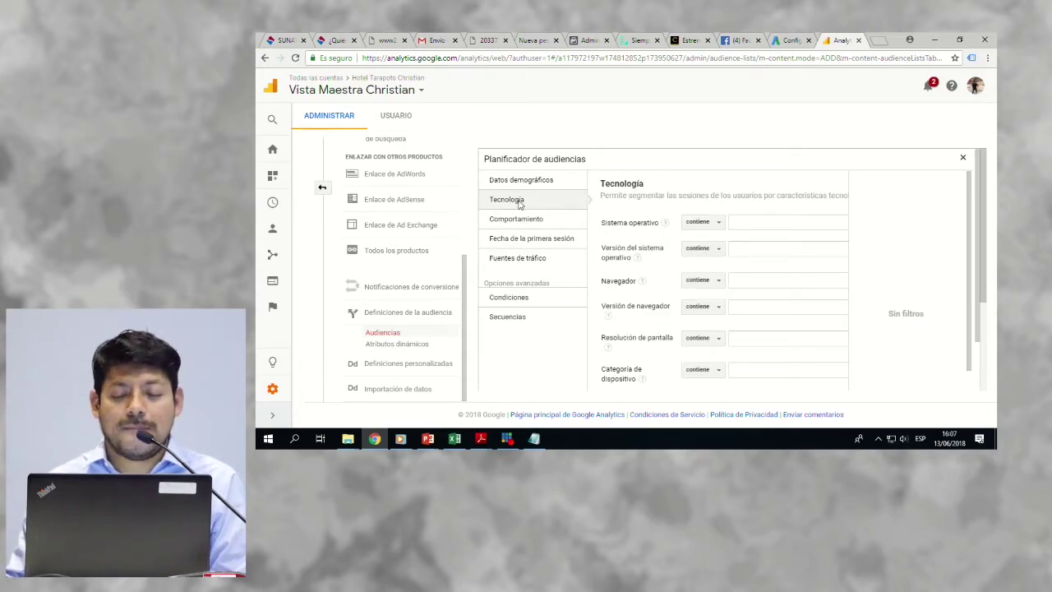
pyautogui.scroll(-1, 738, 328)
pyautogui.scroll(-3, 738, 329)
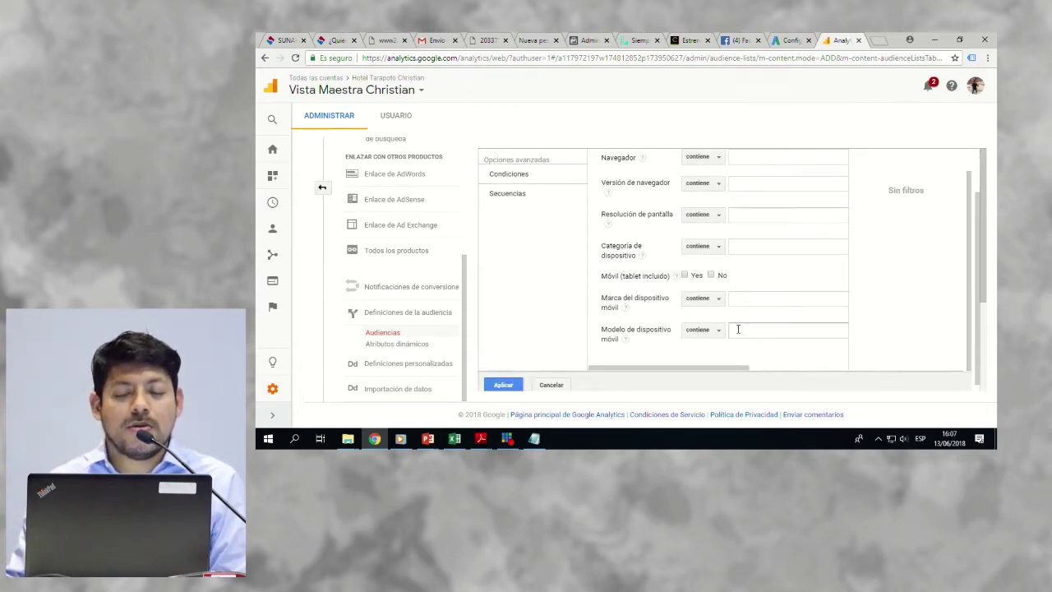
pyautogui.scroll(1, 738, 329)
pyautogui.scroll(-2, 738, 329)
pyautogui.click(738, 329)
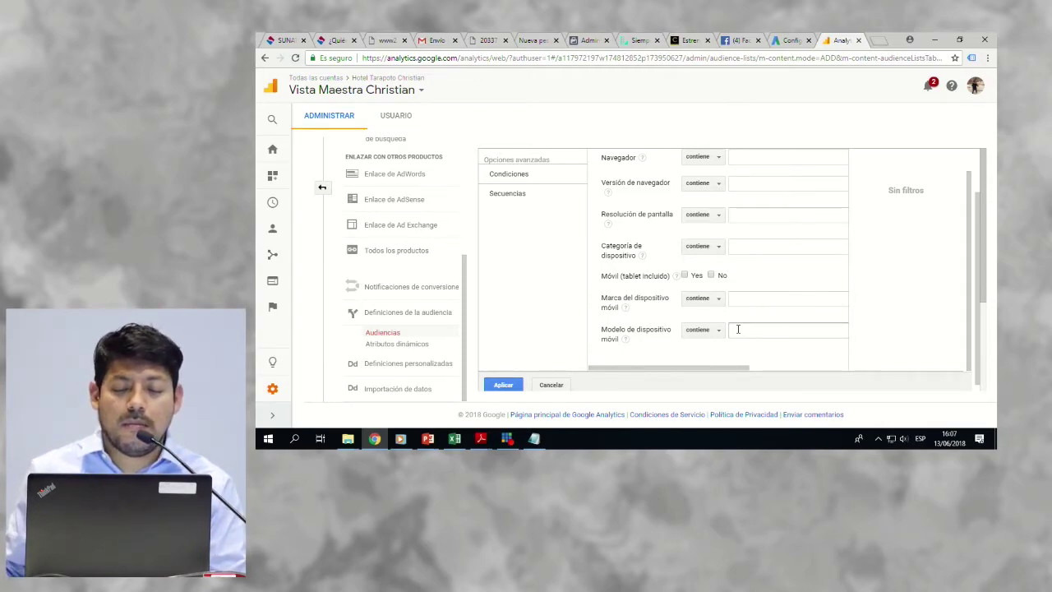
pyautogui.click(686, 276)
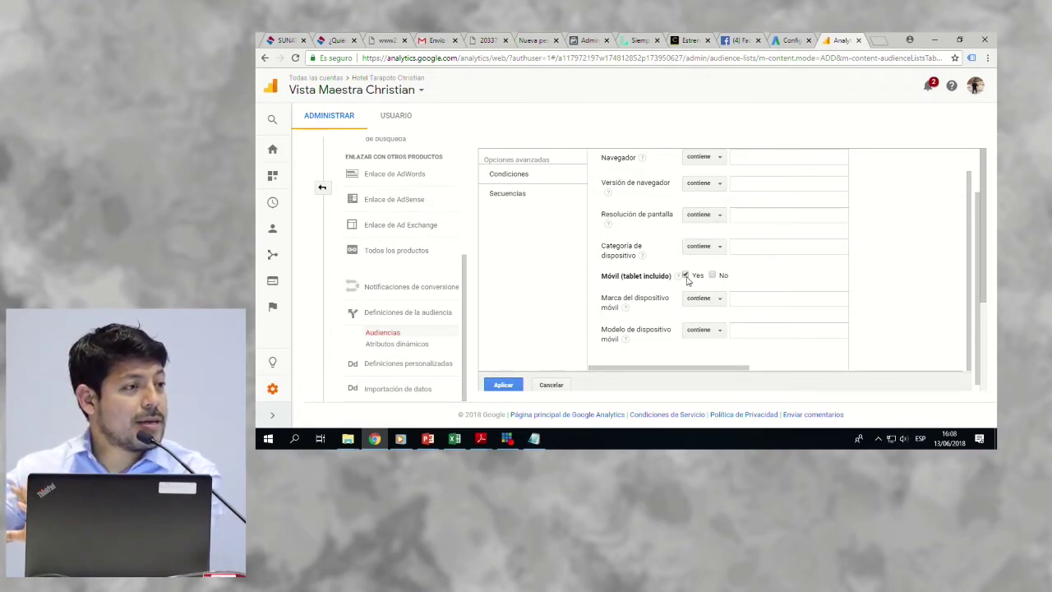
pyautogui.scroll(1, 556, 269)
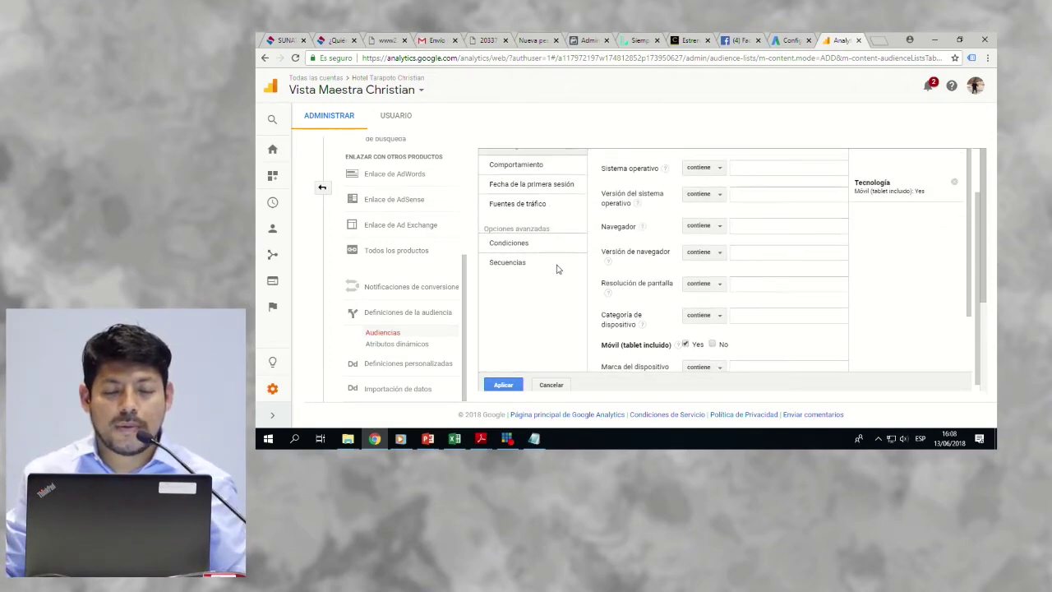
pyautogui.scroll(-1, 557, 269)
pyautogui.scroll(1, 564, 313)
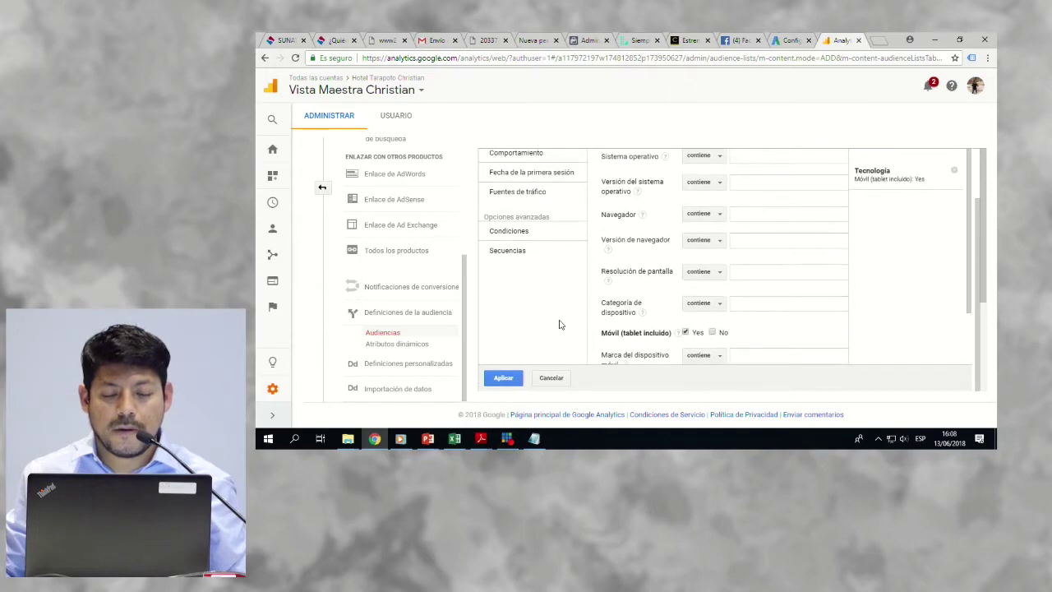
pyautogui.scroll(2, 537, 313)
pyautogui.scroll(-3, 536, 334)
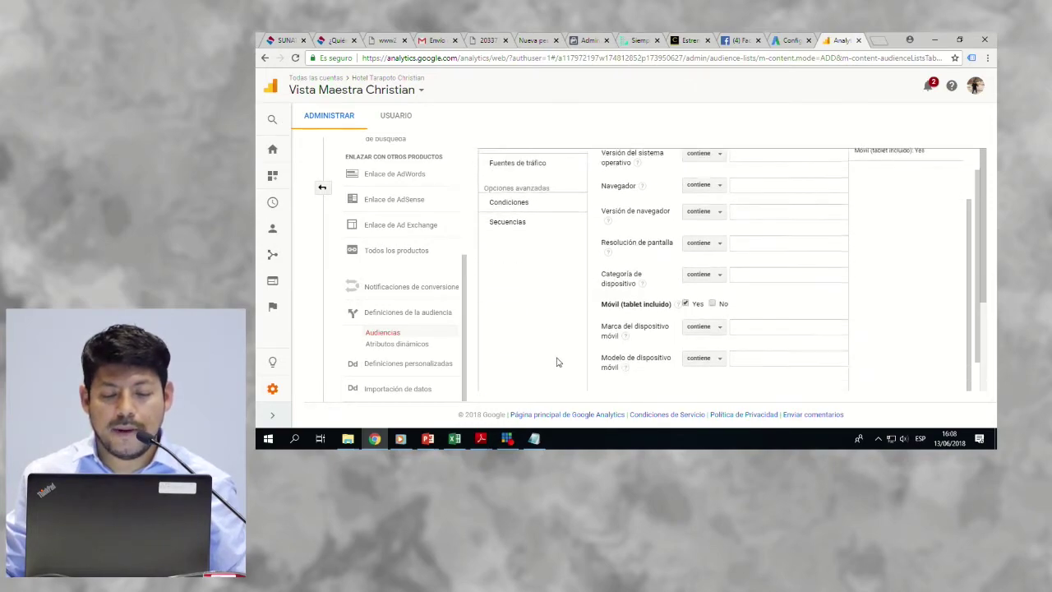
pyautogui.click(504, 377)
# Step: Name the new audience "Demo-Promperu-13-06-18"
pyautogui.scroll(-2, 593, 304)
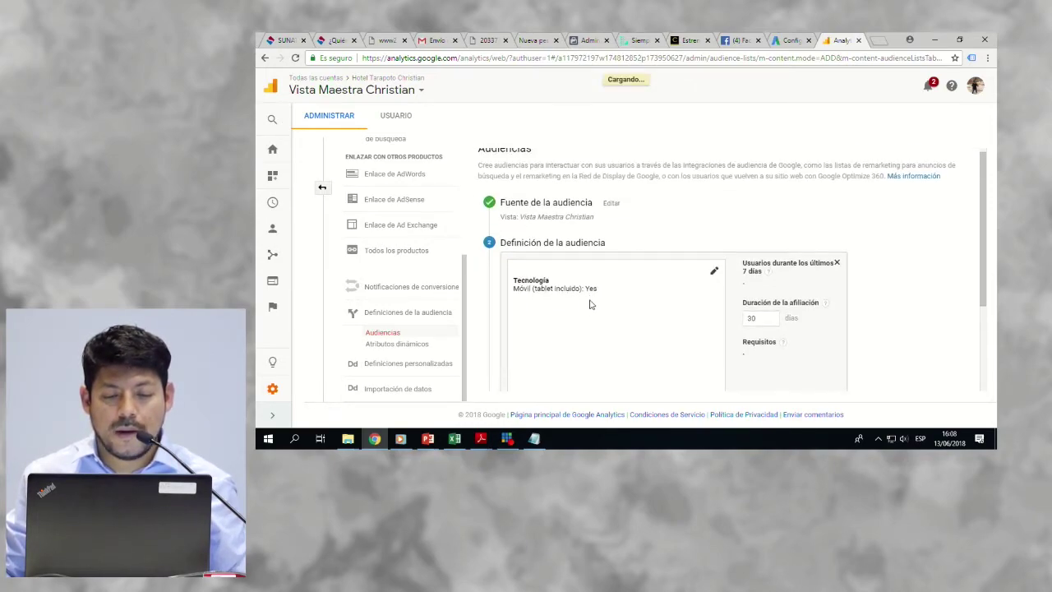
pyautogui.click(572, 307)
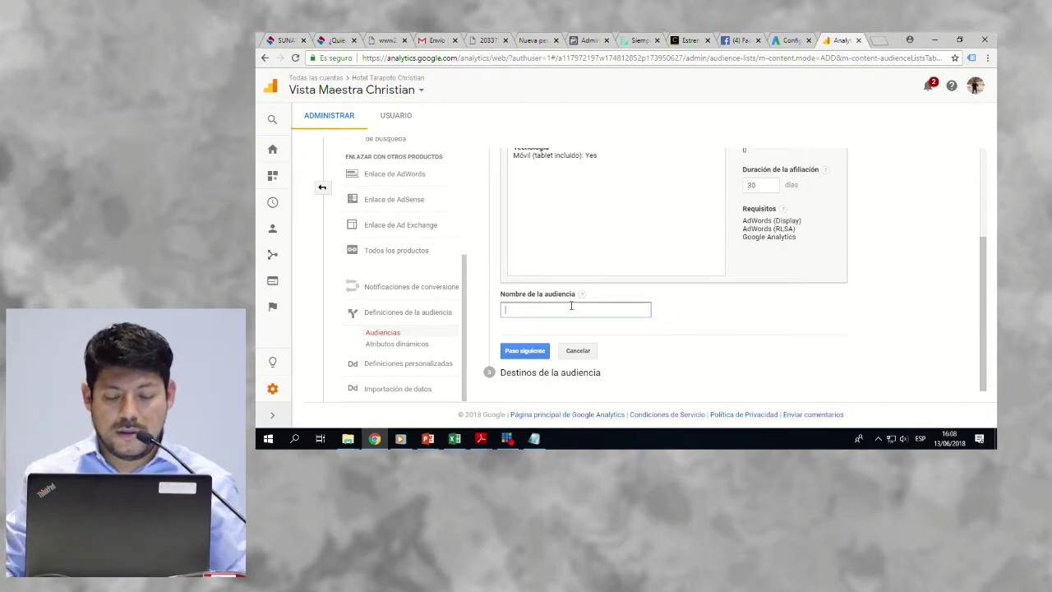
pyautogui.write('Demo-Promperu-13-06-18')
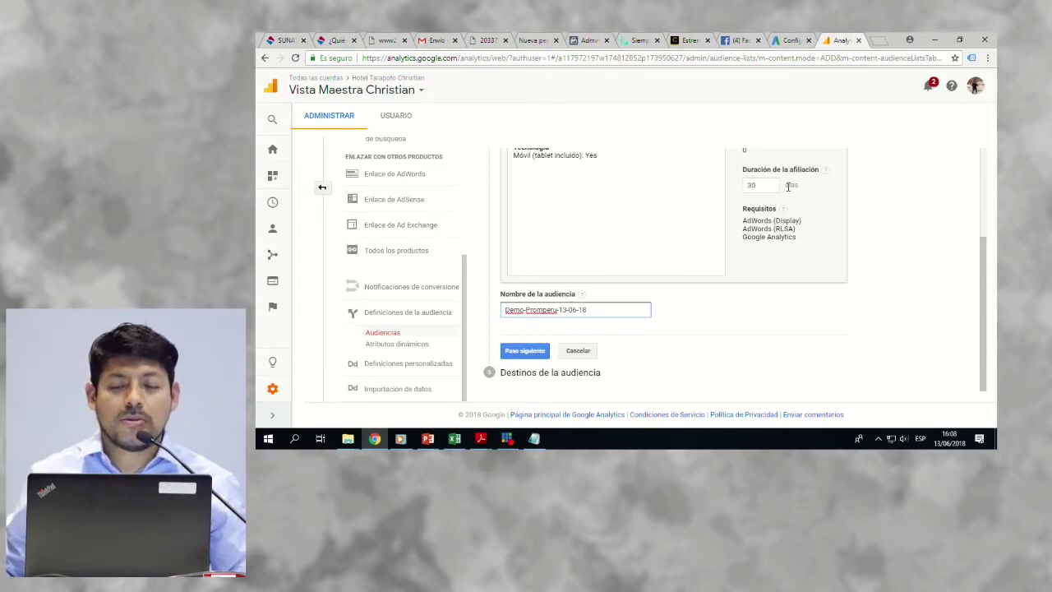
pyautogui.scroll(1, 777, 206)
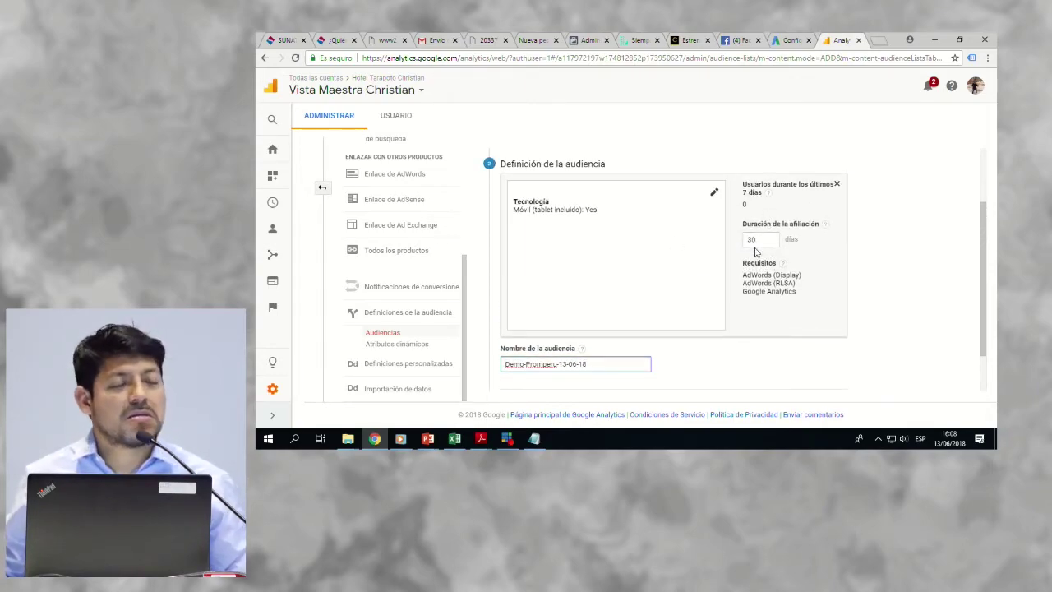
# Step: Set the audience's membership duration to 60 days and continue to the audience destinations
pyautogui.doubleClick(757, 239)
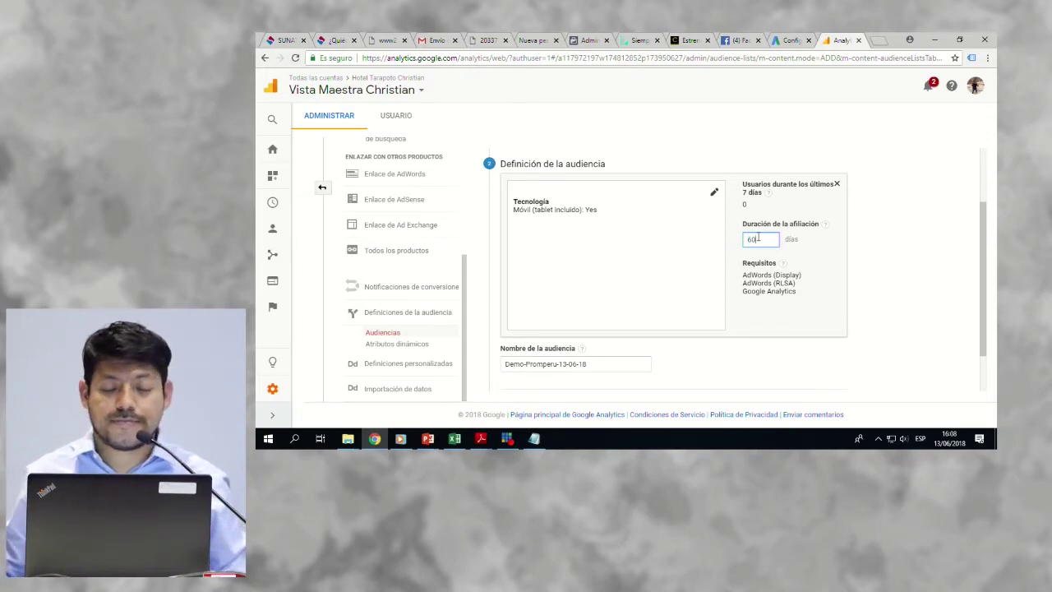
pyautogui.scroll(-1, 758, 238)
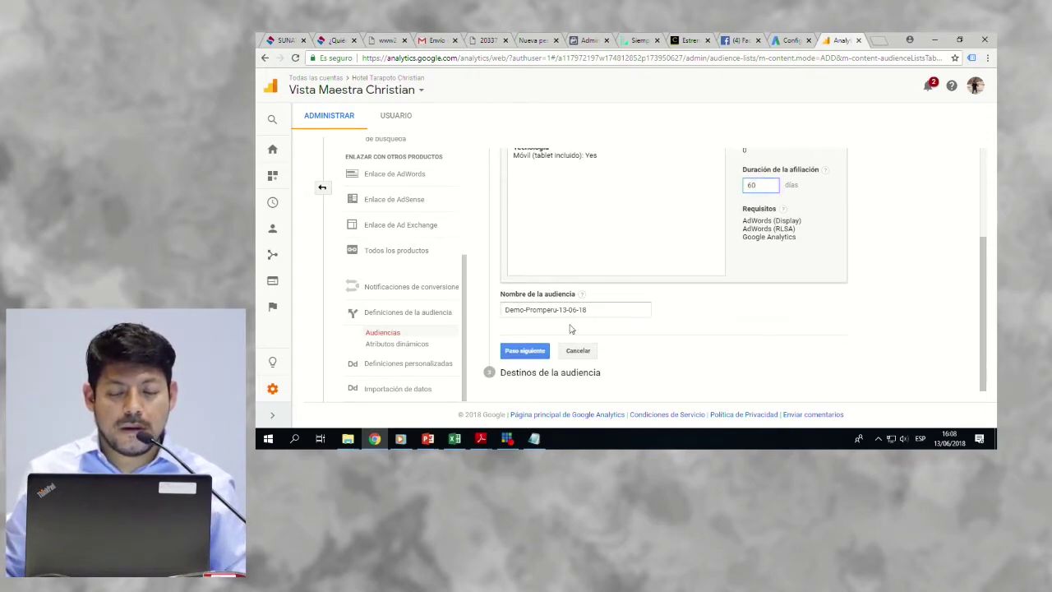
pyautogui.click(538, 353)
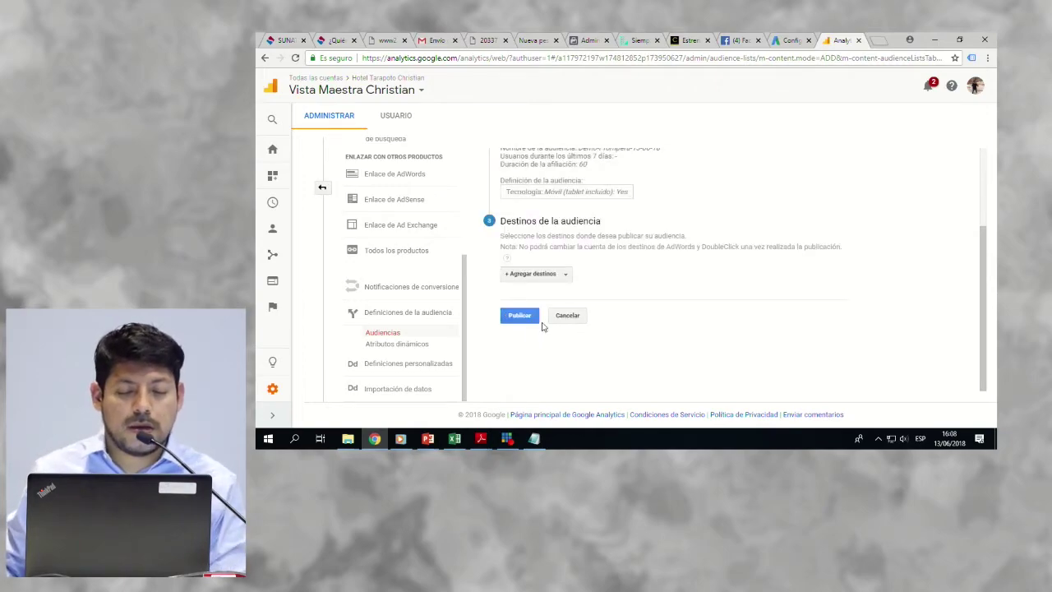
# Step: Add the linked AdWords account as the audience's destination and publish the audience
pyautogui.click(545, 280)
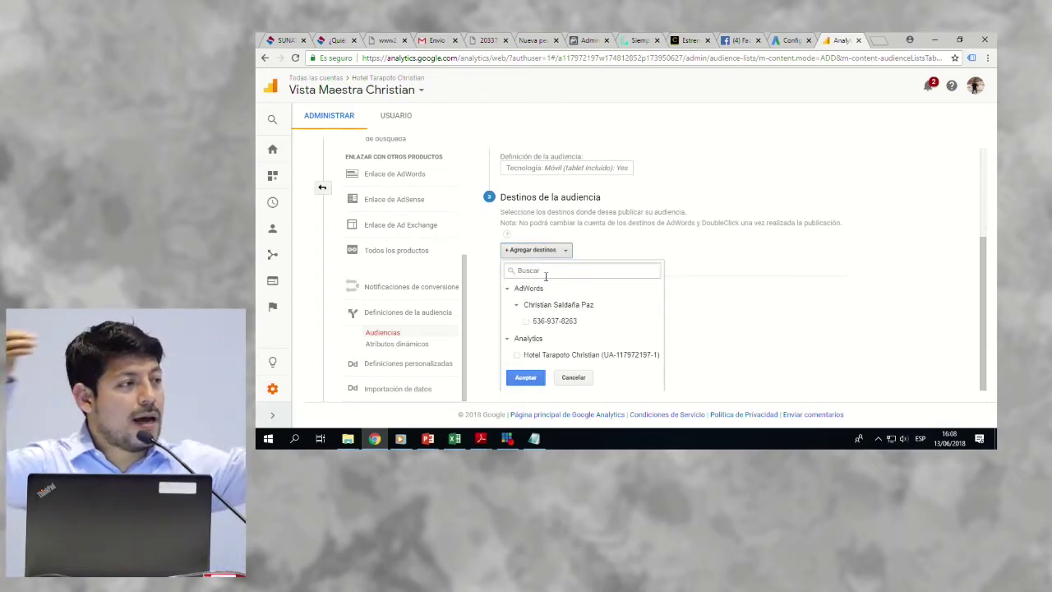
pyautogui.click(547, 328)
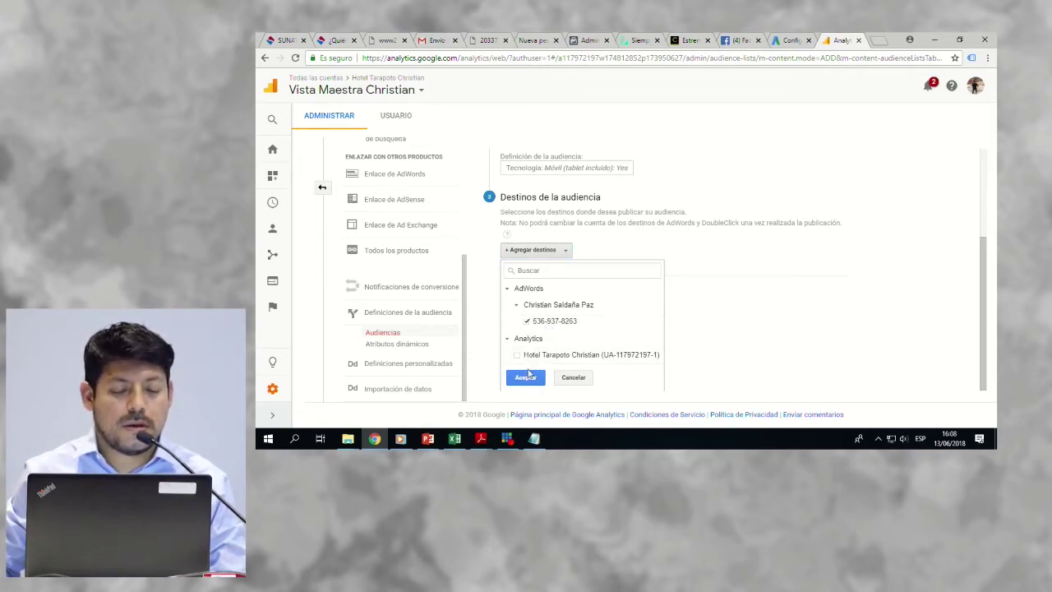
pyautogui.click(526, 377)
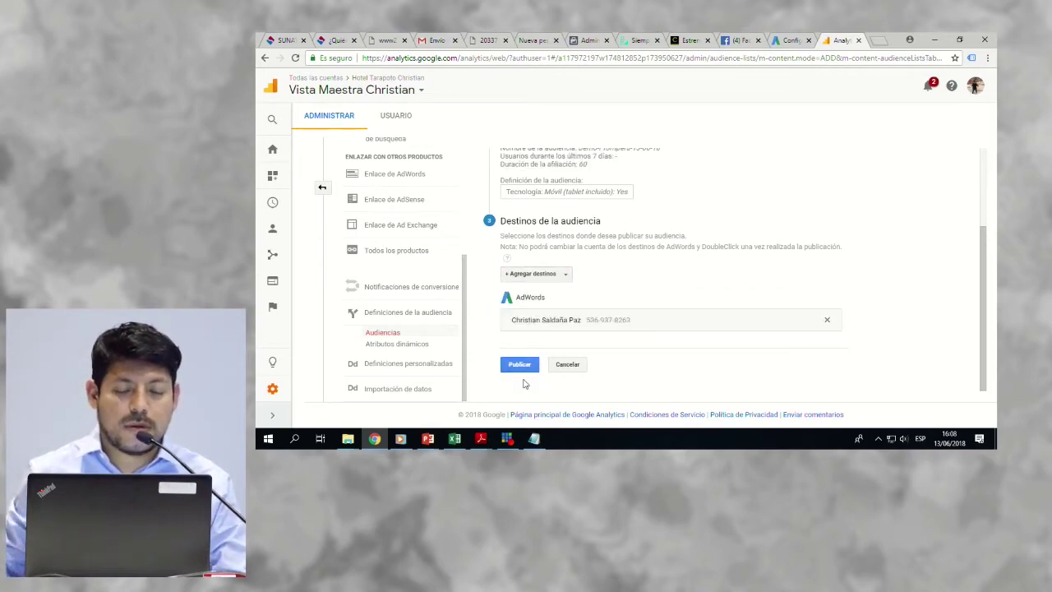
pyautogui.click(520, 365)
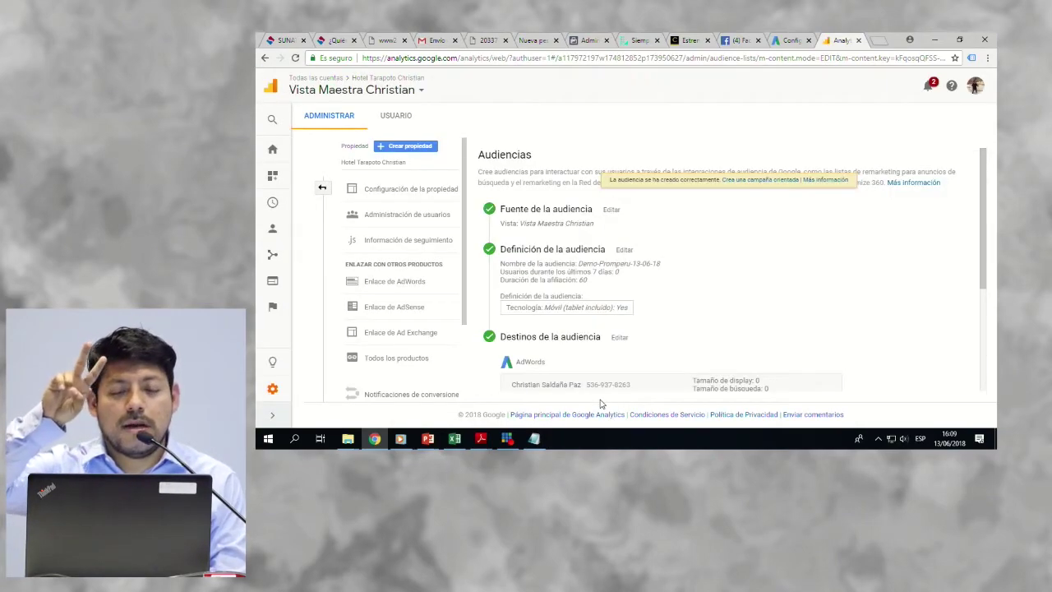
# Step: Review the published audience's summary and suggested next step, and return to the Audiencias list
pyautogui.scroll(-3, 599, 345)
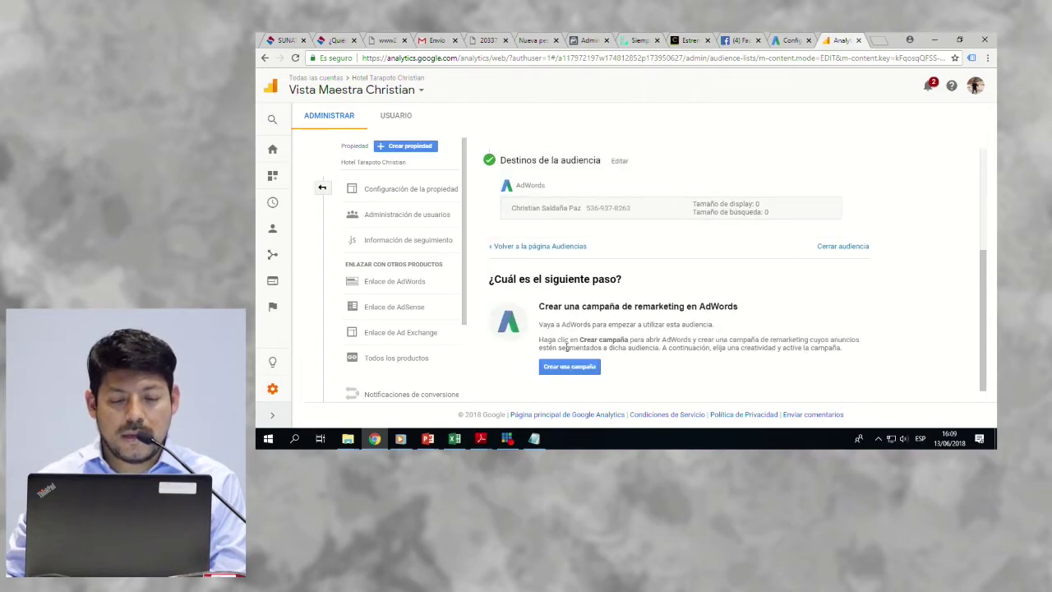
pyautogui.scroll(-2, 400, 263)
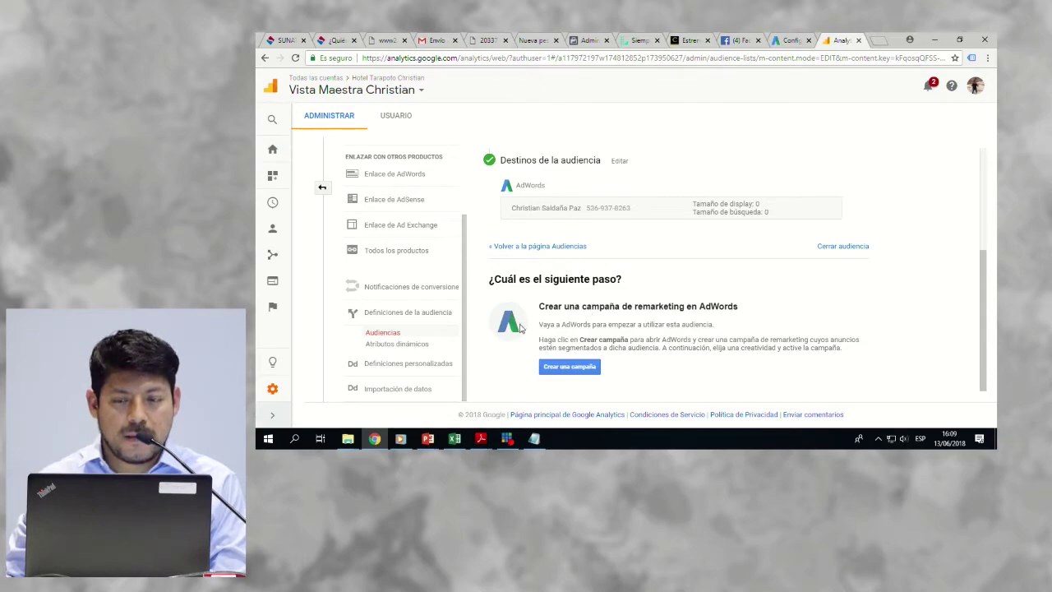
pyautogui.click(387, 344)
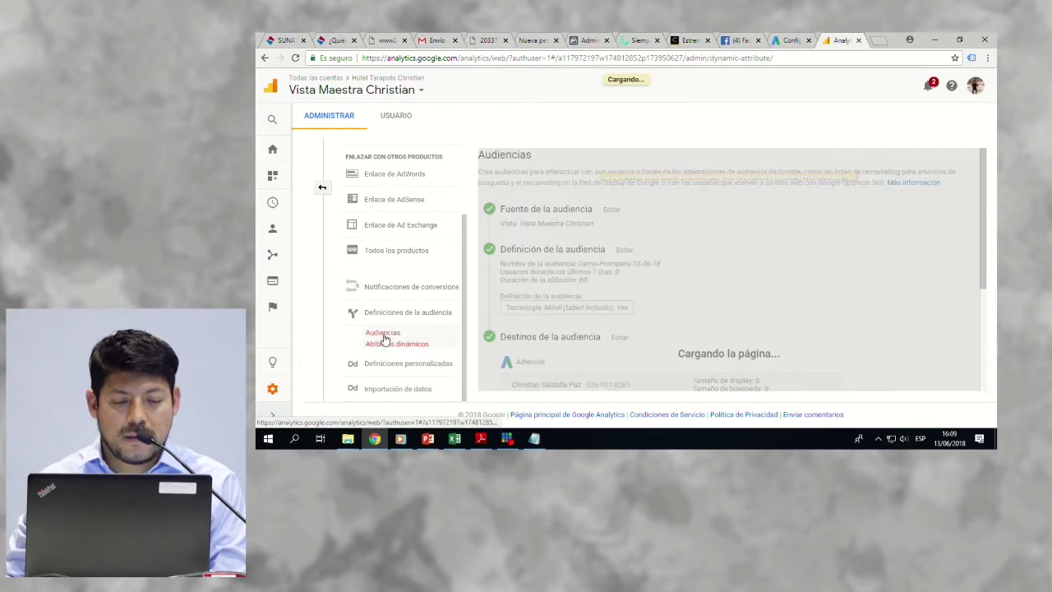
pyautogui.click(384, 334)
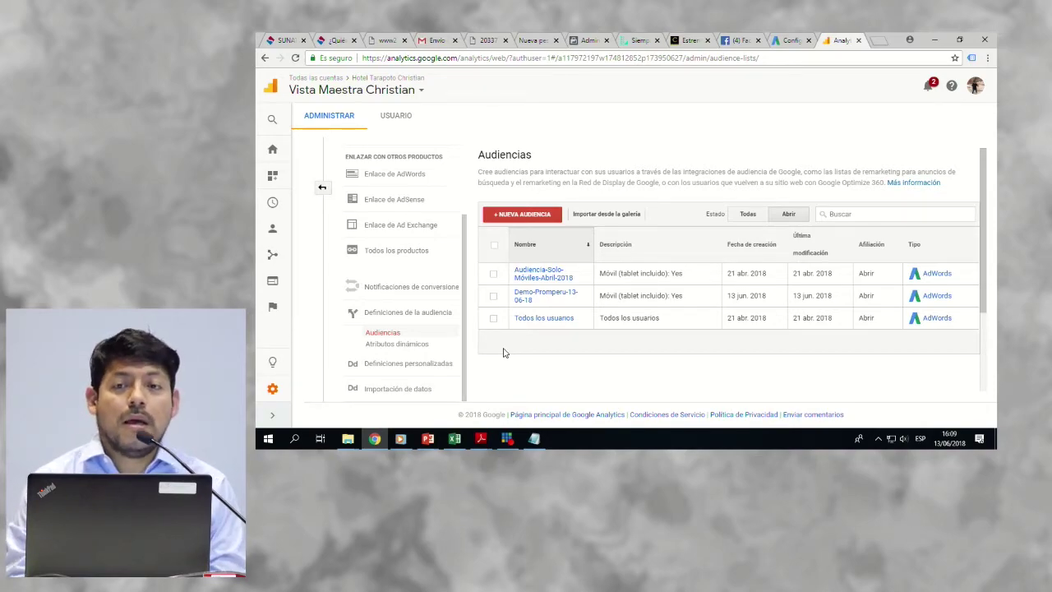
# Step: Switch to Google AdWords, refresh the linked Google Analytics accounts and check the remarketing lists of the Hotel Tarapoto property
pyautogui.click(785, 40)
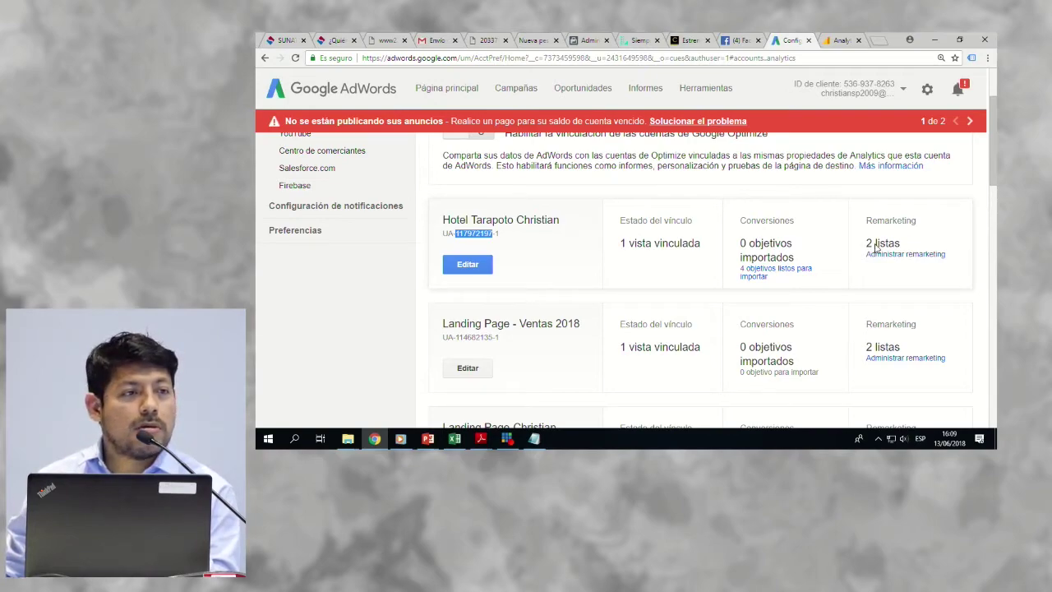
pyautogui.click(297, 59)
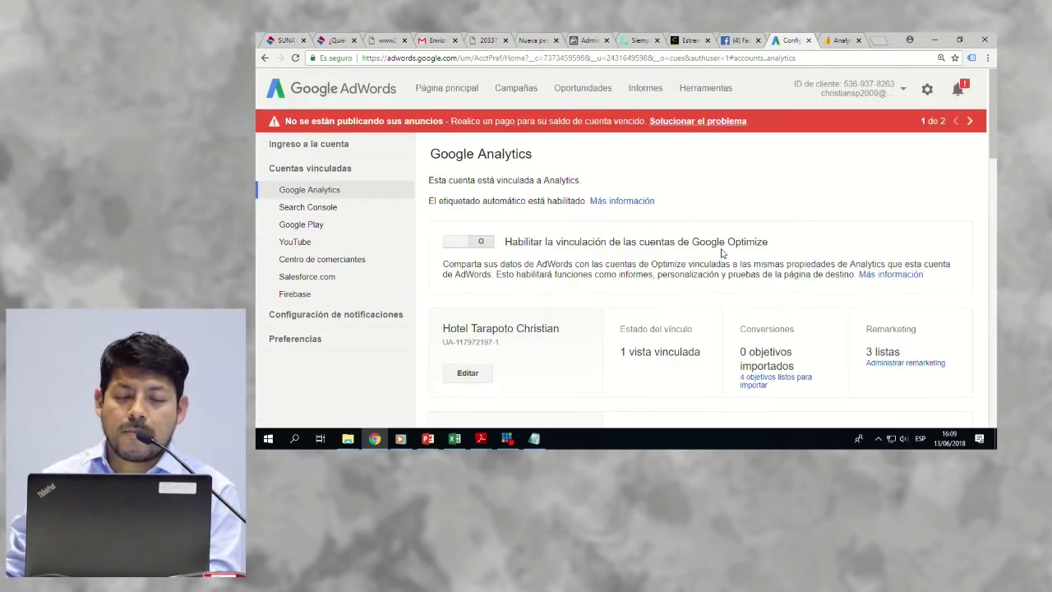
pyautogui.scroll(-2, 721, 253)
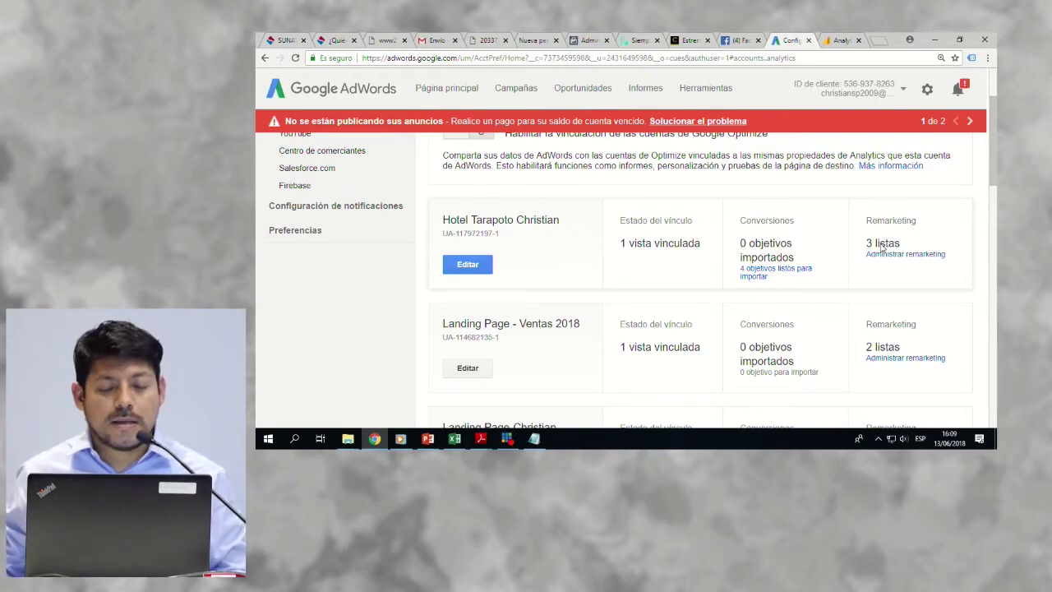
# Step: Switch to Notepad, review the written Google re-marketing steps and return to AdWords
pyautogui.click(534, 438)
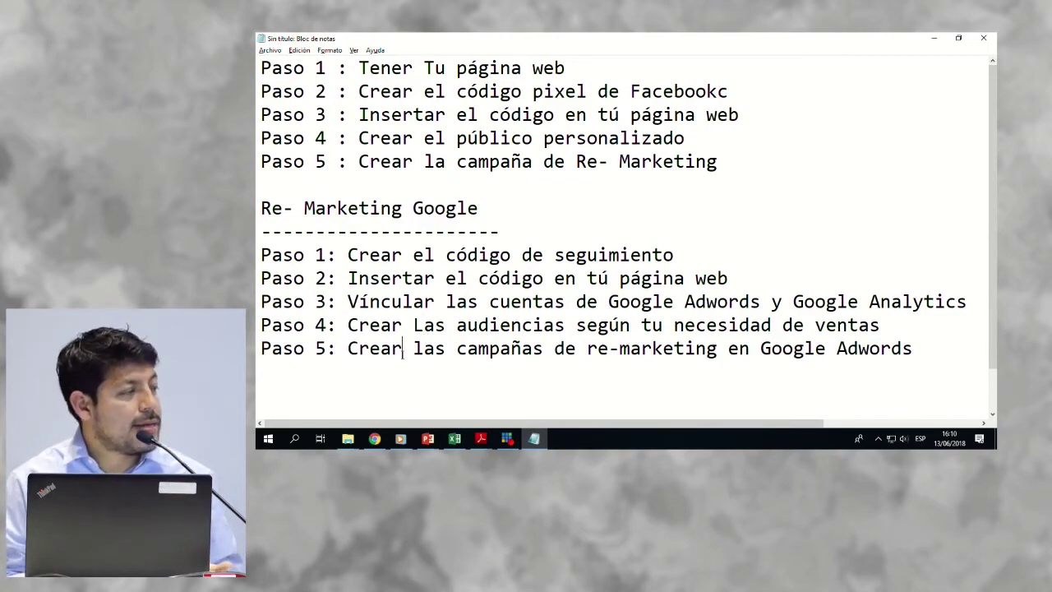
pyautogui.click(935, 39)
# Step: Start a new "Solo en la Red de Display" campaign with the option "Sin objetivo de marketing"
pyautogui.scroll(3, 511, 240)
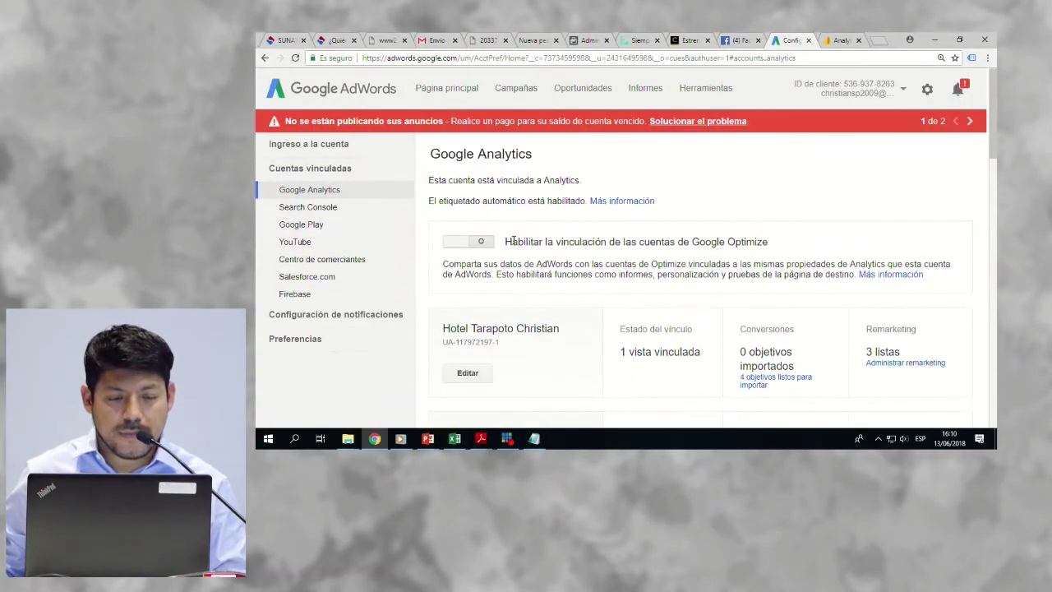
pyautogui.click(503, 97)
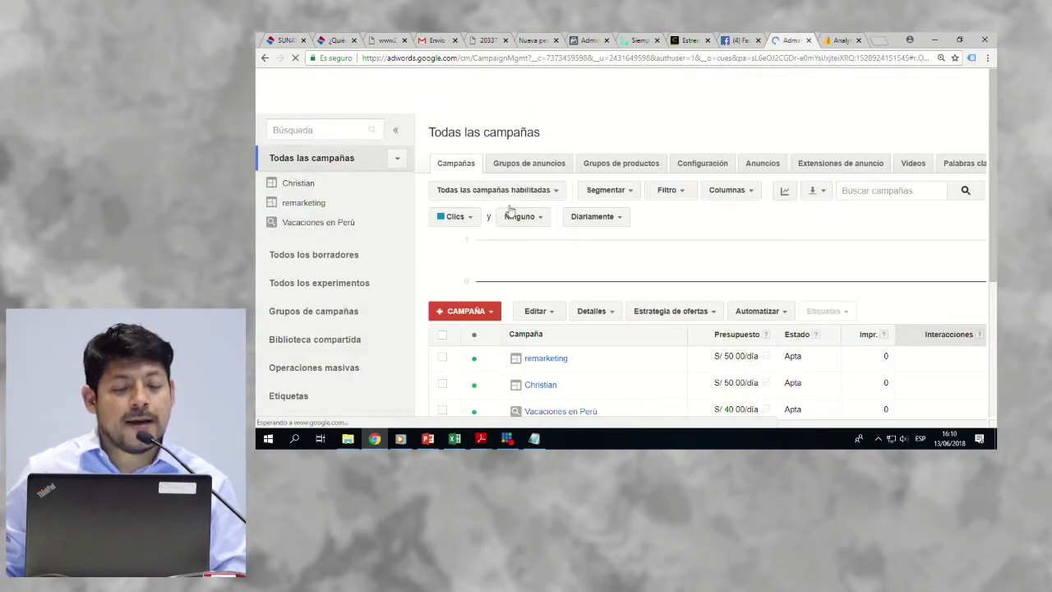
pyautogui.scroll(-3, 485, 246)
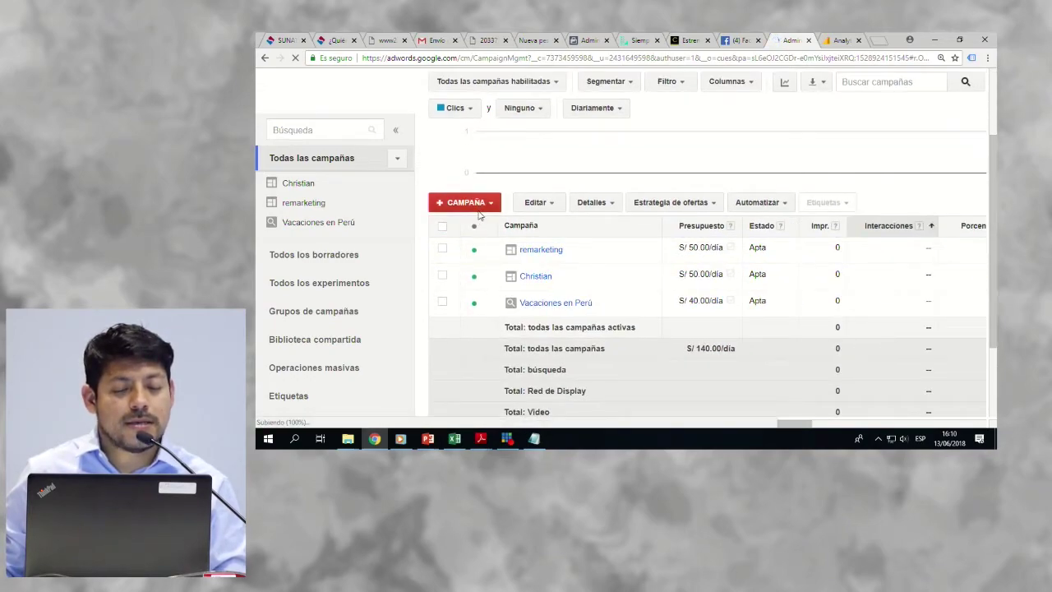
pyautogui.click(478, 207)
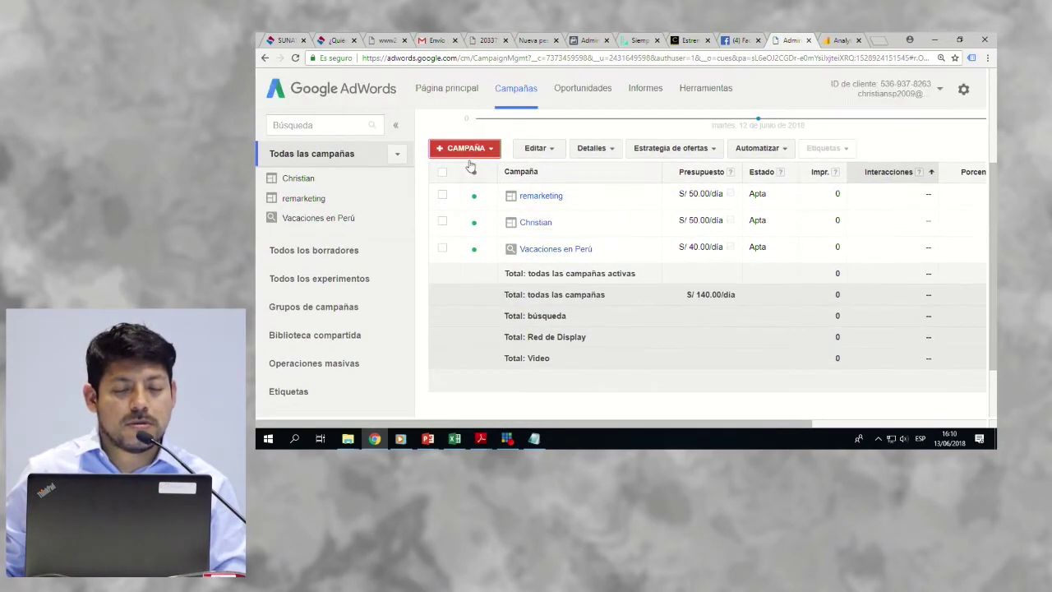
pyautogui.click(470, 160)
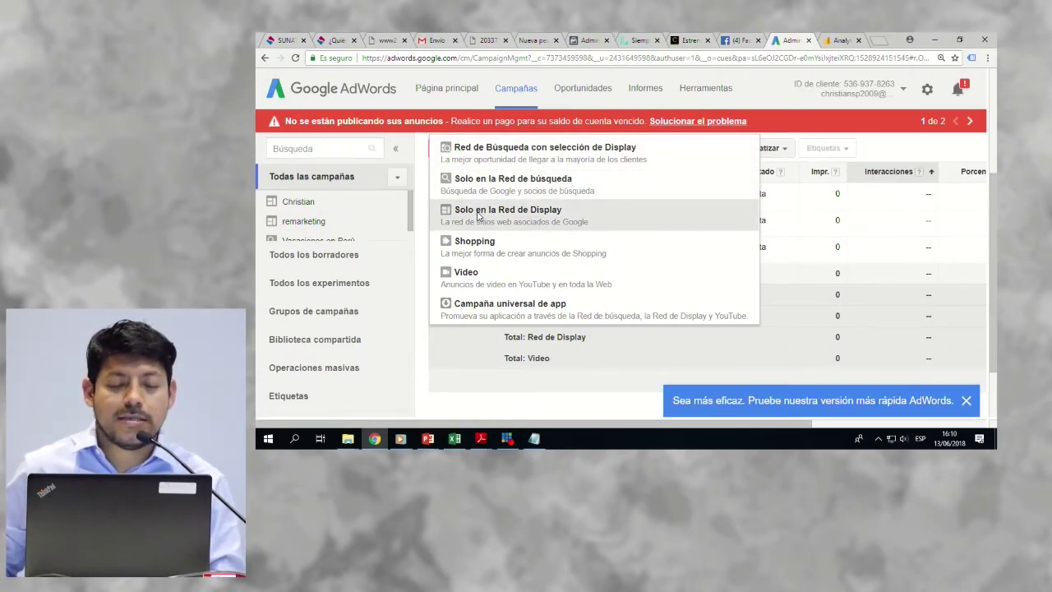
pyautogui.click(477, 215)
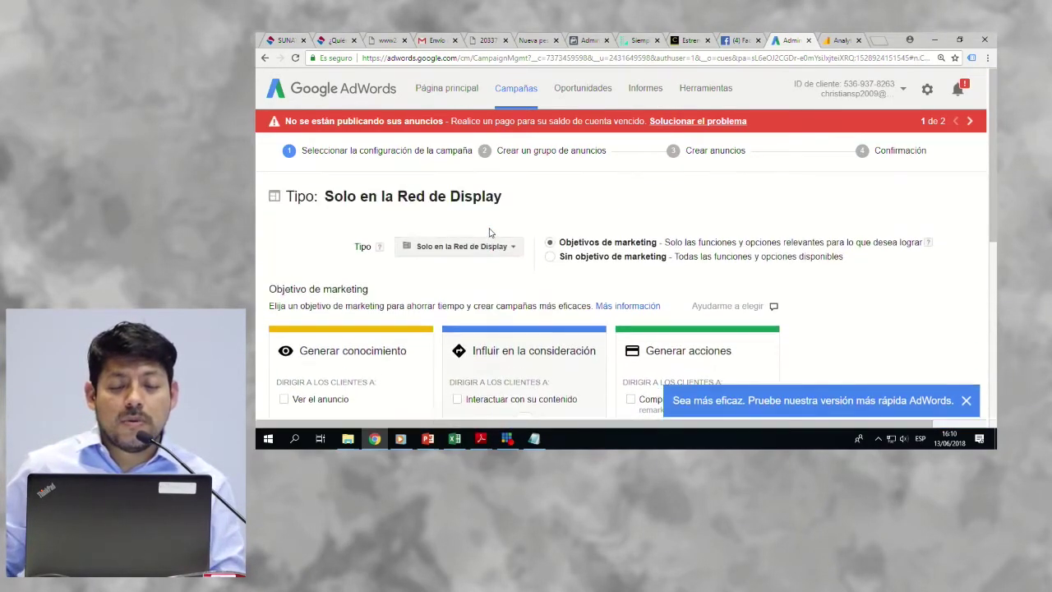
pyautogui.click(550, 257)
# Step: Name the campaign "remarketing" and add the country Perú as its target location
pyautogui.scroll(-3, 551, 261)
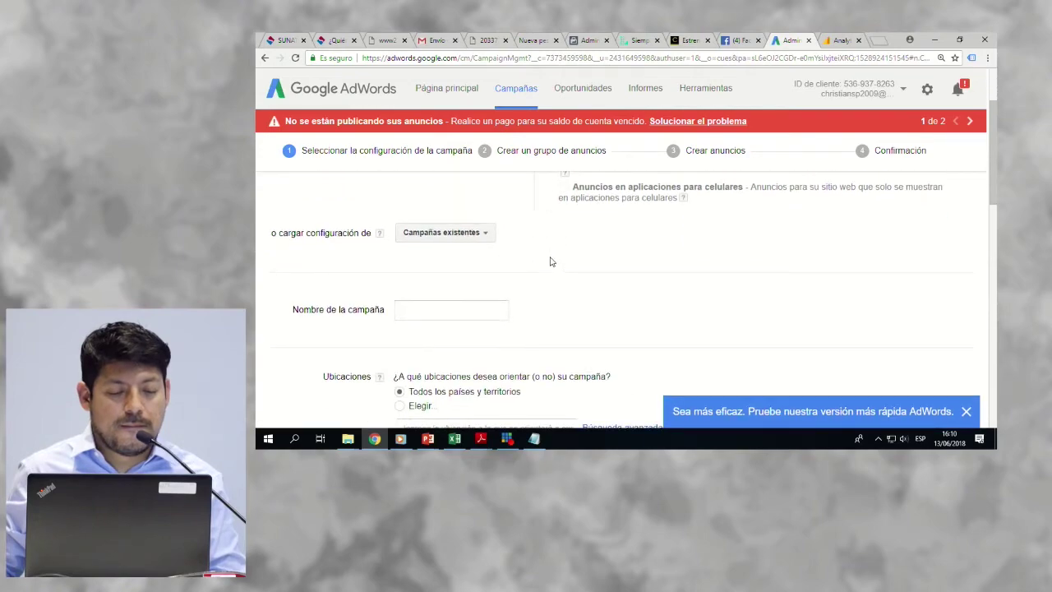
pyautogui.scroll(-3, 551, 262)
pyautogui.click(453, 202)
pyautogui.write('remarketing')
pyautogui.scroll(-2, 460, 222)
pyautogui.click(439, 212)
pyautogui.write('peru')
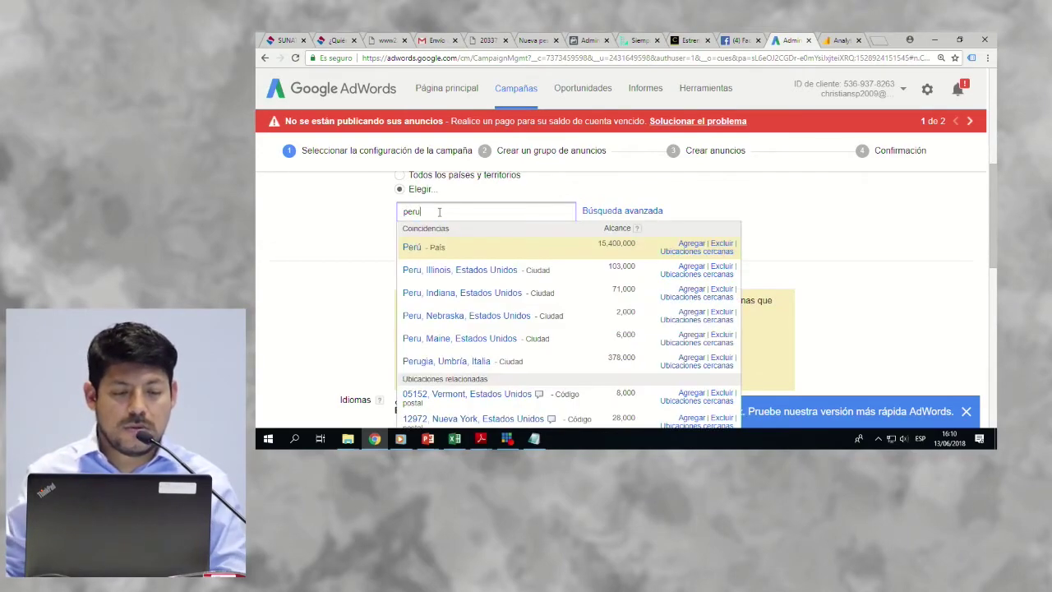
pyautogui.click(693, 243)
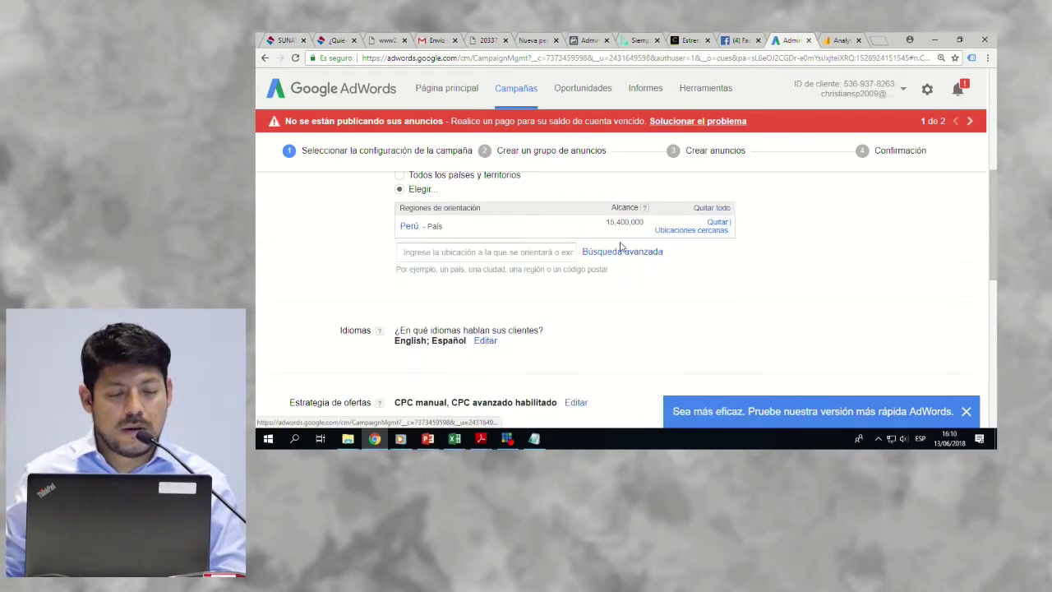
# Step: Set the campaign's daily budget to S/ 60
pyautogui.scroll(-2, 618, 247)
pyautogui.scroll(-1, 619, 247)
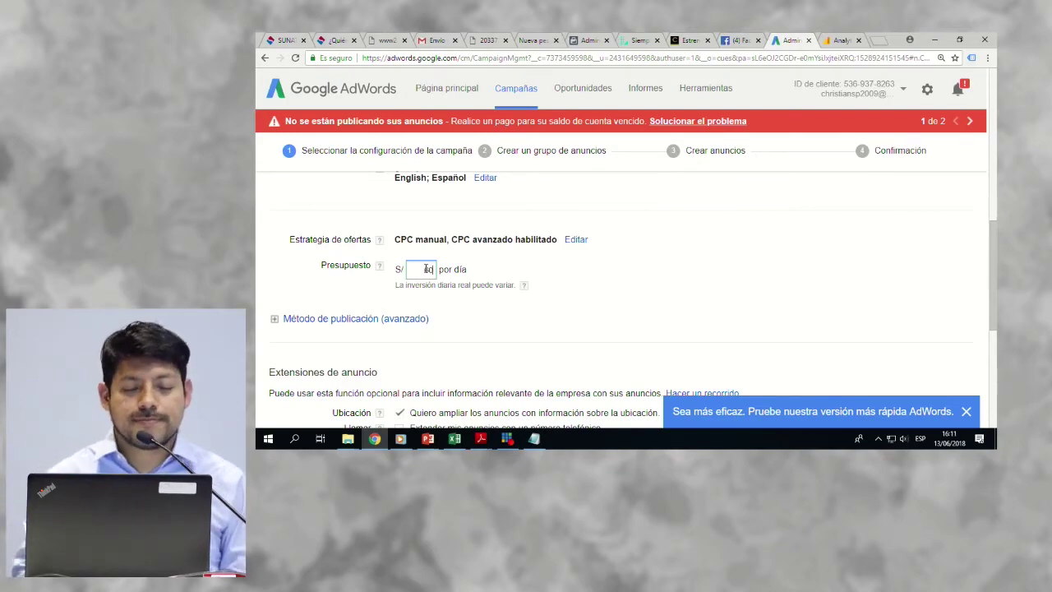
# Step: Set the campaign's end date to 20/6/2018 in the advanced scheduling settings
pyautogui.scroll(-5, 485, 305)
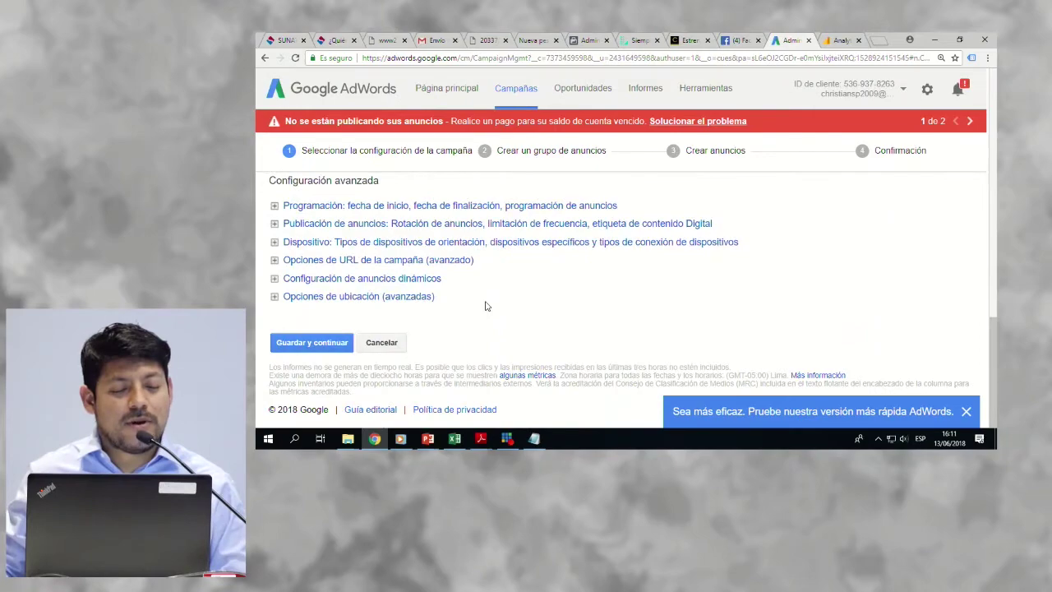
pyautogui.click(404, 206)
pyautogui.scroll(-2, 485, 254)
pyautogui.scroll(1, 474, 248)
pyautogui.scroll(1, 443, 255)
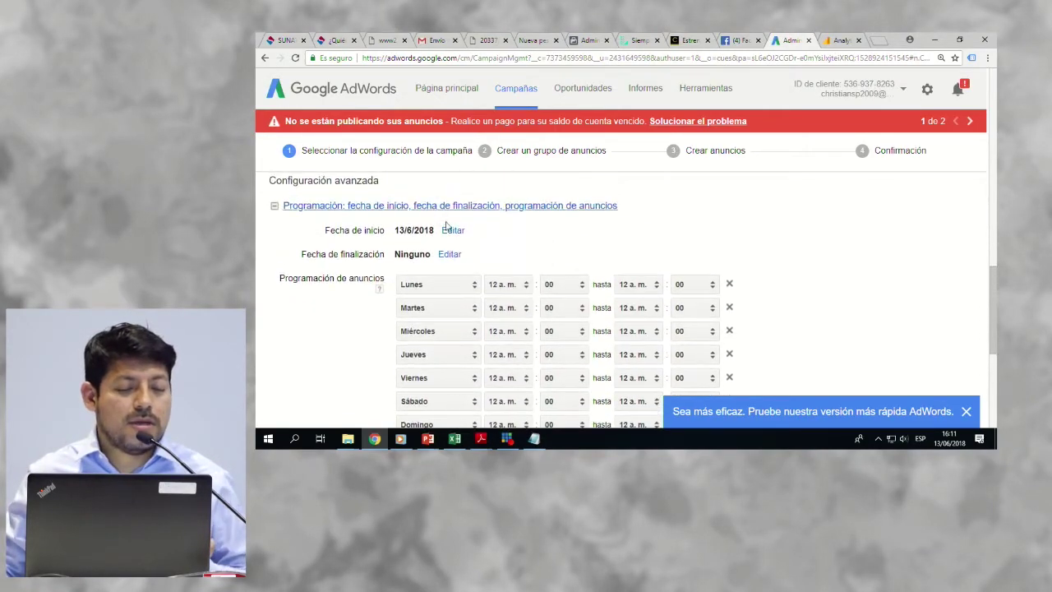
pyautogui.click(450, 255)
pyautogui.click(400, 274)
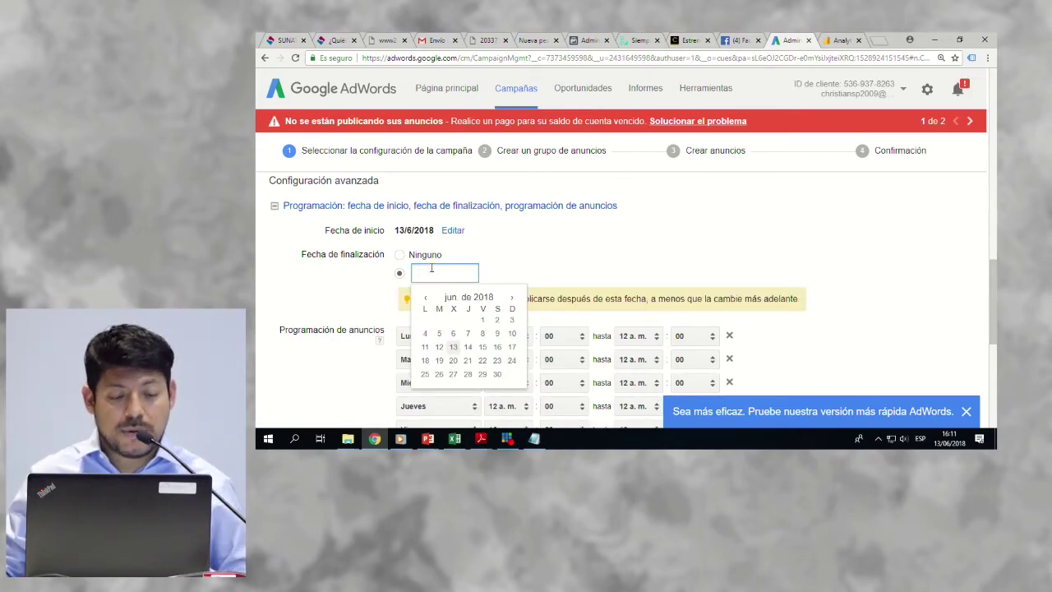
pyautogui.click(453, 360)
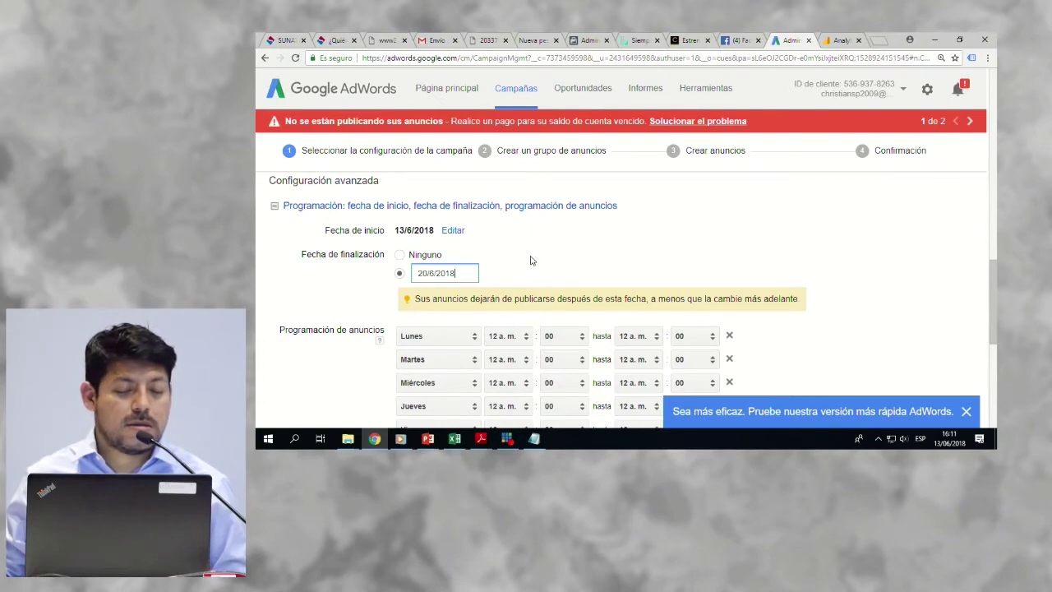
# Step: Remove all seven individual day entries, Lunes to Domingo, from the ad schedule
pyautogui.scroll(-1, 534, 267)
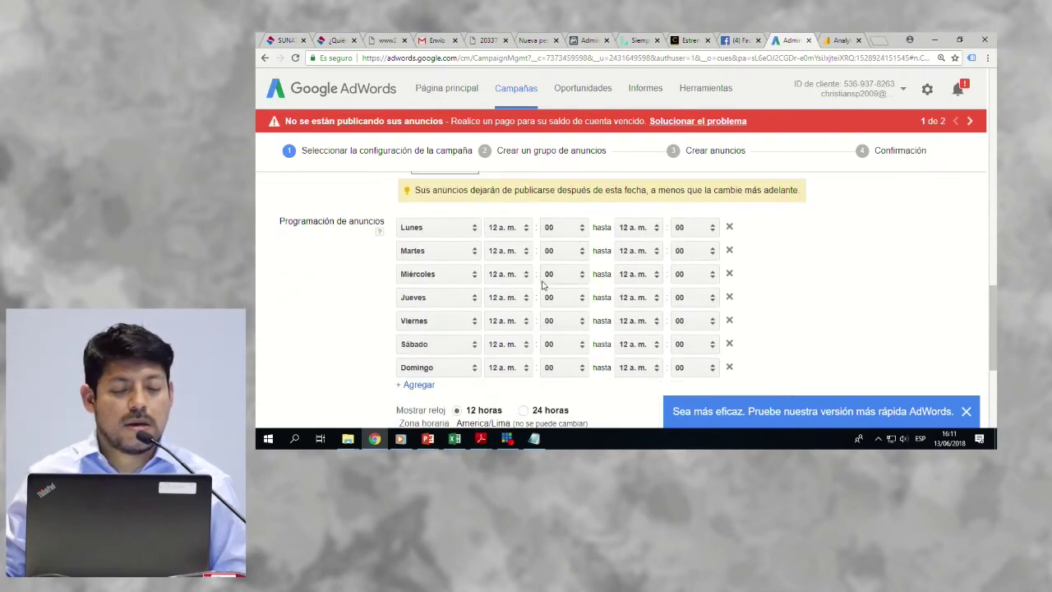
pyautogui.click(729, 231)
pyautogui.click(728, 231)
pyautogui.click(728, 230)
pyautogui.click(728, 230)
pyautogui.click(728, 230)
pyautogui.click(728, 230)
pyautogui.click(728, 230)
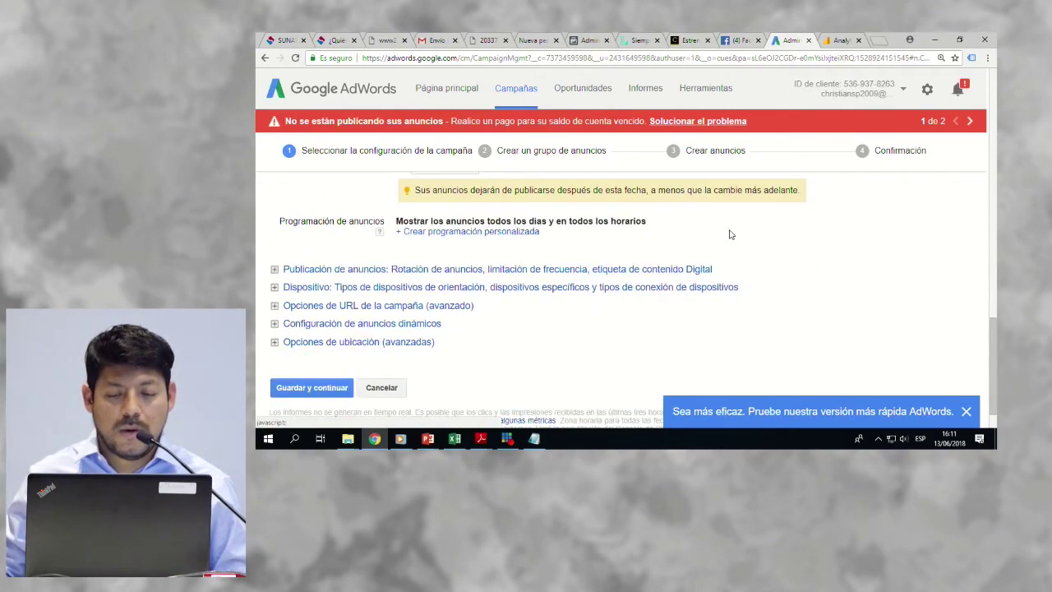
# Step: Create a custom ad schedule for "De lunes a viernes" from 8 a. m. to 8 p. m
pyautogui.click(472, 232)
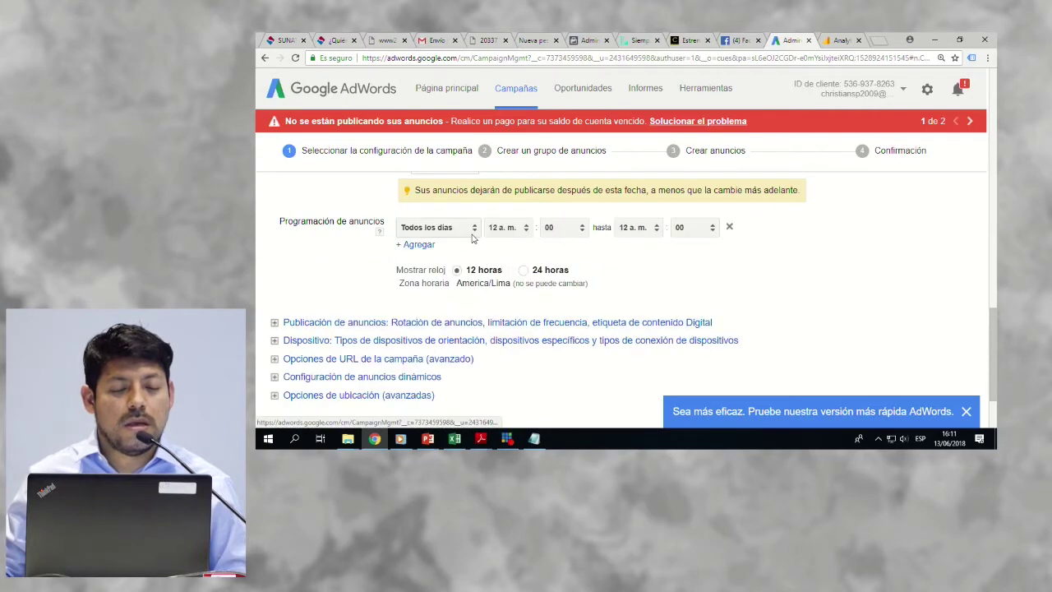
pyautogui.click(423, 231)
pyautogui.click(429, 246)
pyautogui.click(504, 229)
pyautogui.click(504, 229)
pyautogui.click(503, 227)
pyautogui.click(510, 339)
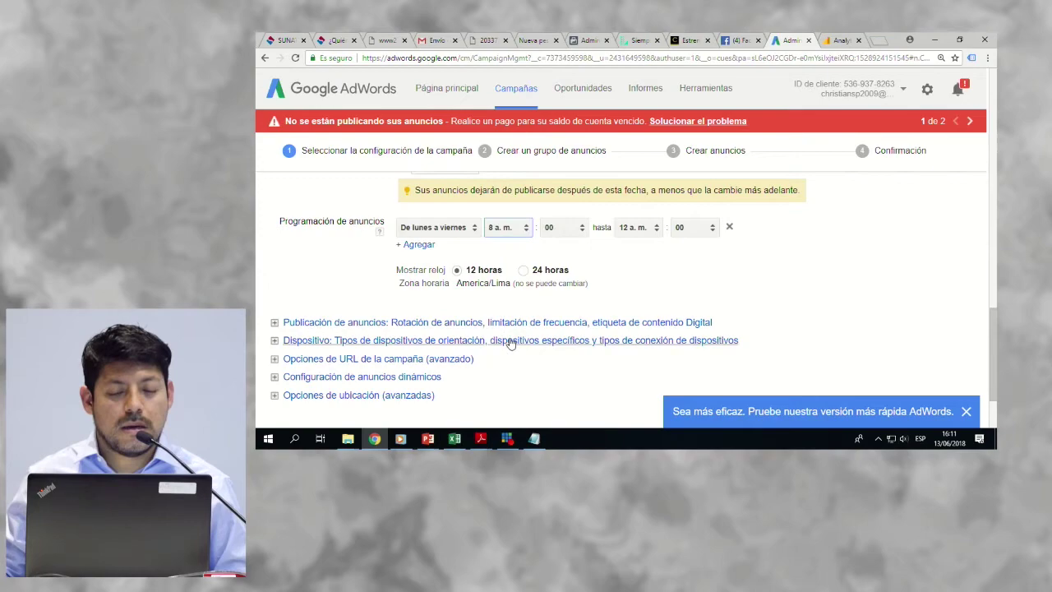
pyautogui.click(637, 231)
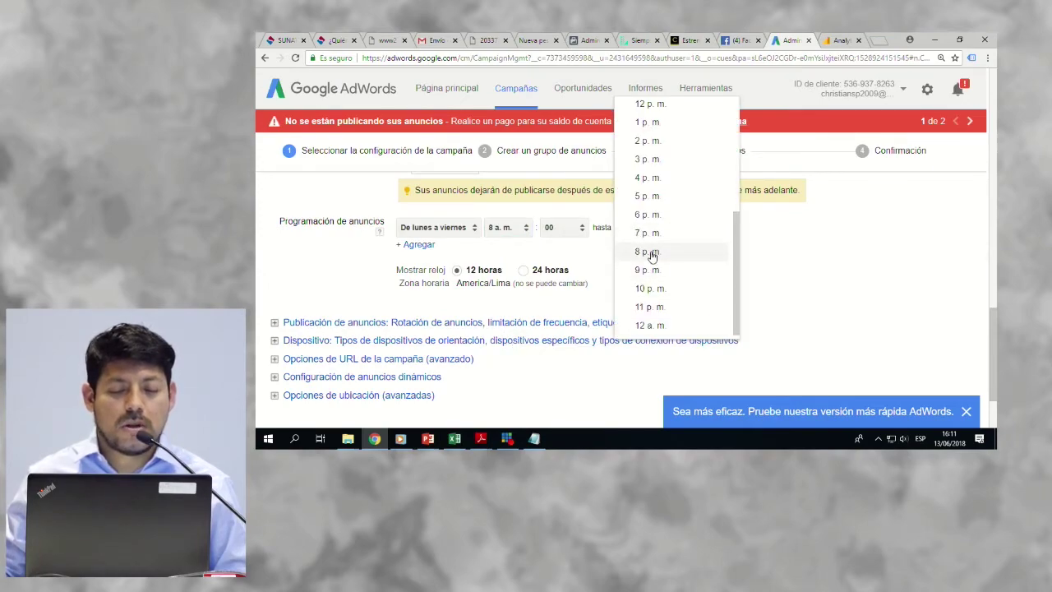
pyautogui.click(652, 255)
# Step: Add a "Sábado" entry to the ad schedule running from 8 a. m. to 10 a. m
pyautogui.click(413, 244)
pyautogui.click(433, 251)
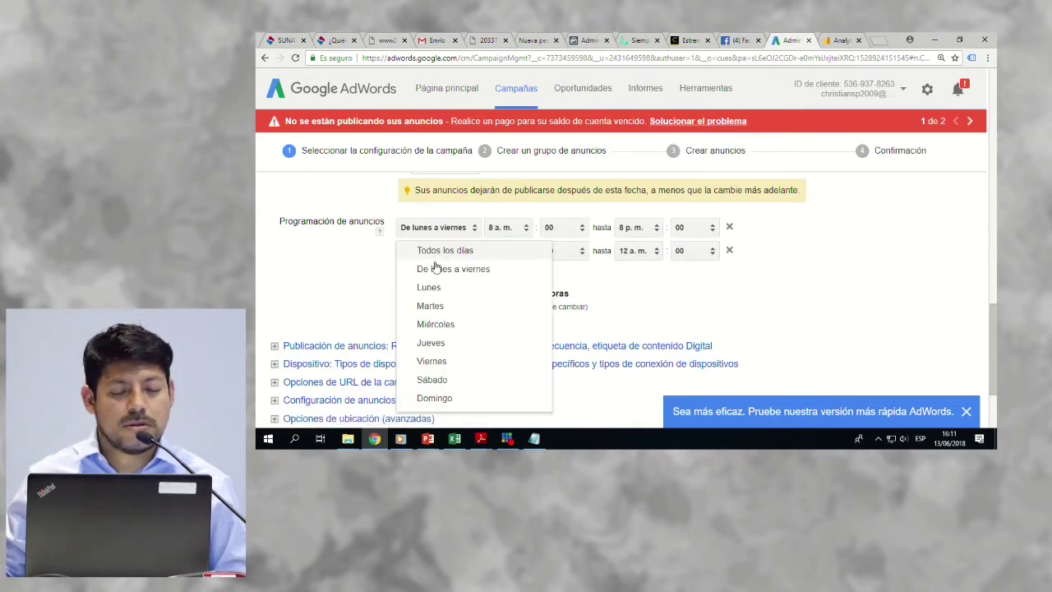
pyautogui.click(427, 380)
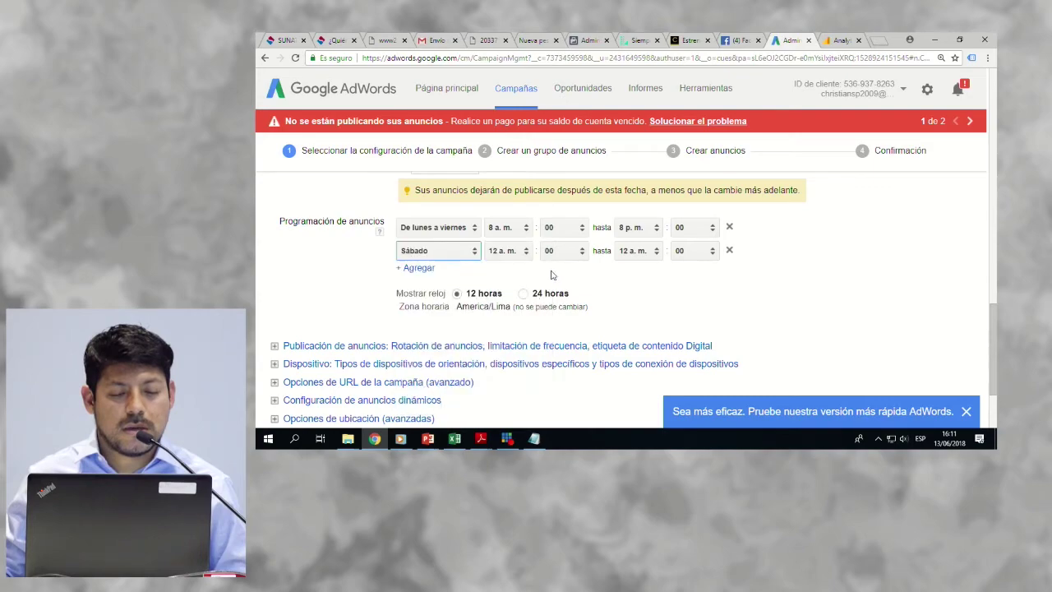
pyautogui.click(511, 253)
pyautogui.click(516, 342)
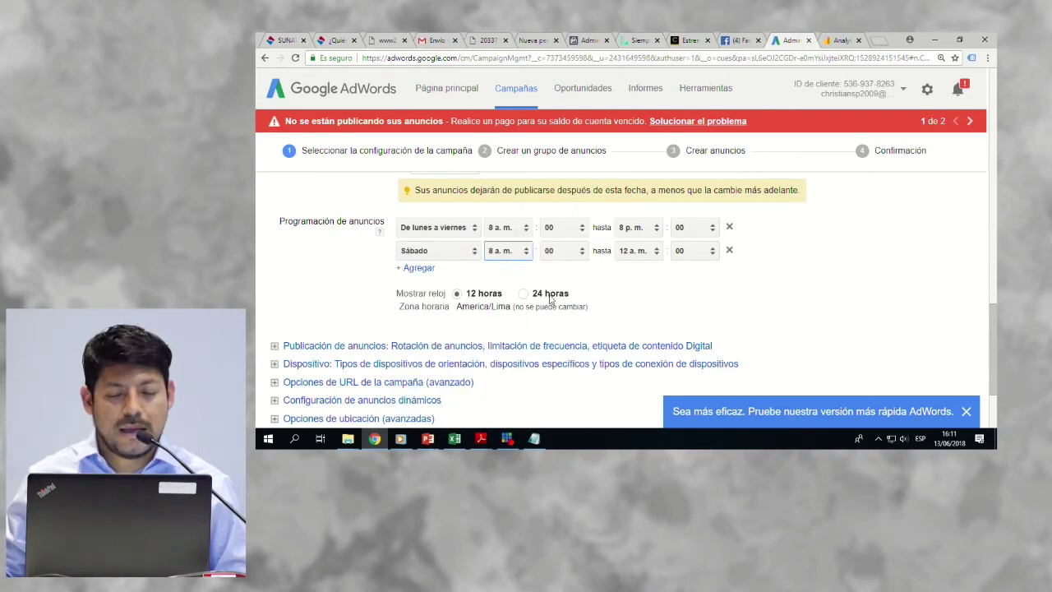
pyautogui.click(632, 255)
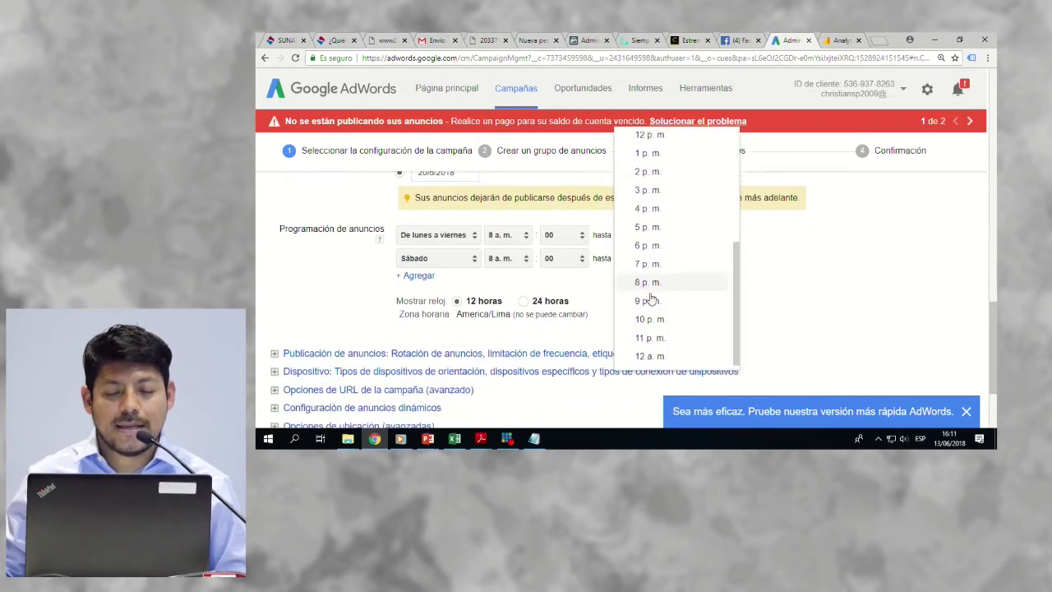
pyautogui.scroll(2, 651, 304)
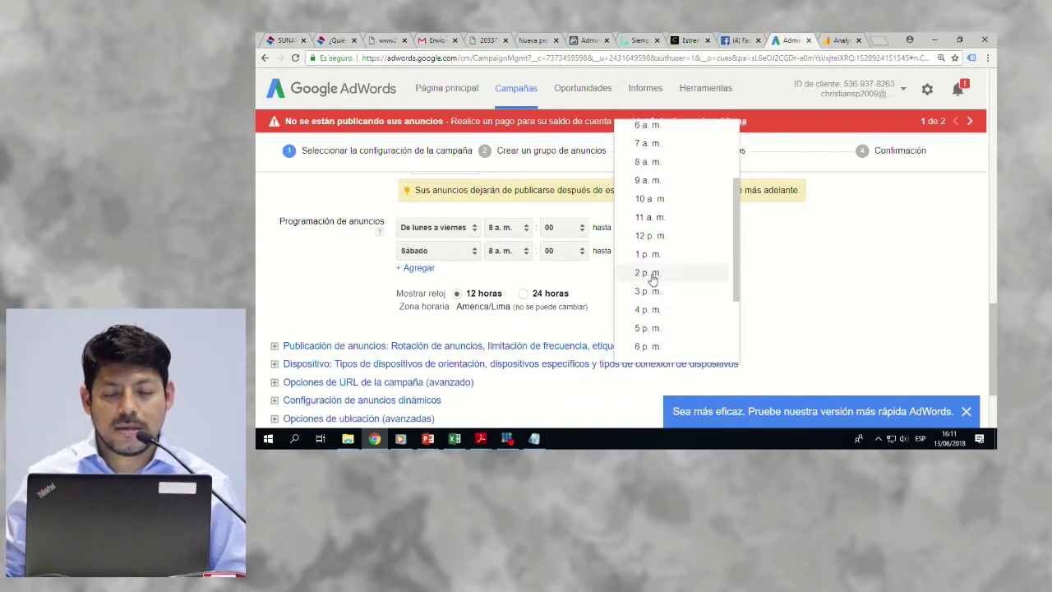
pyautogui.click(648, 202)
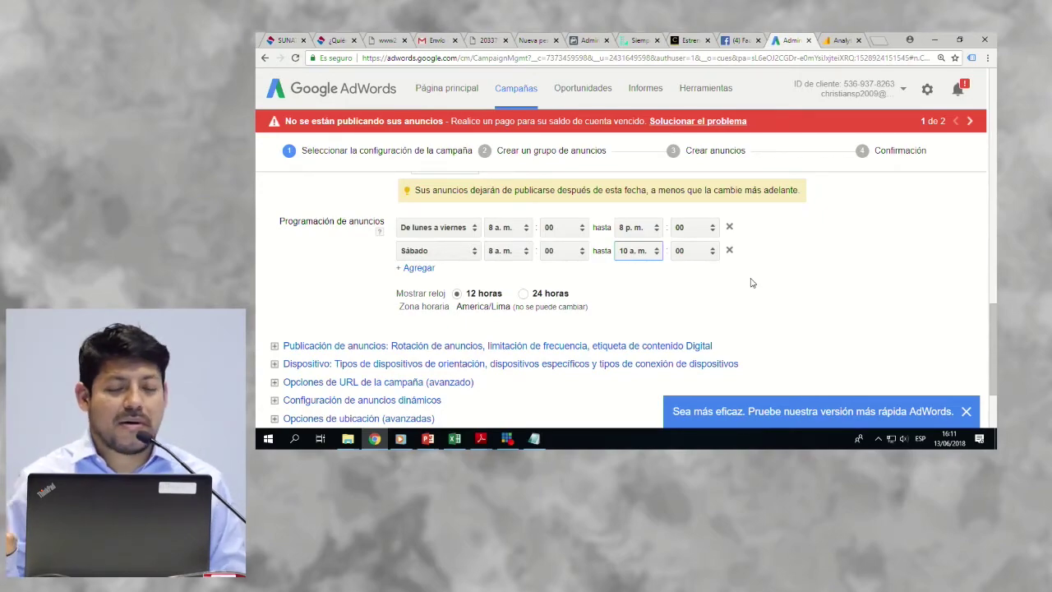
# Step: Limit the device targeting to the Peruvian mobile operators Claro, Movistar and Nextel, and try to save the campaign settings
pyautogui.scroll(-3, 554, 277)
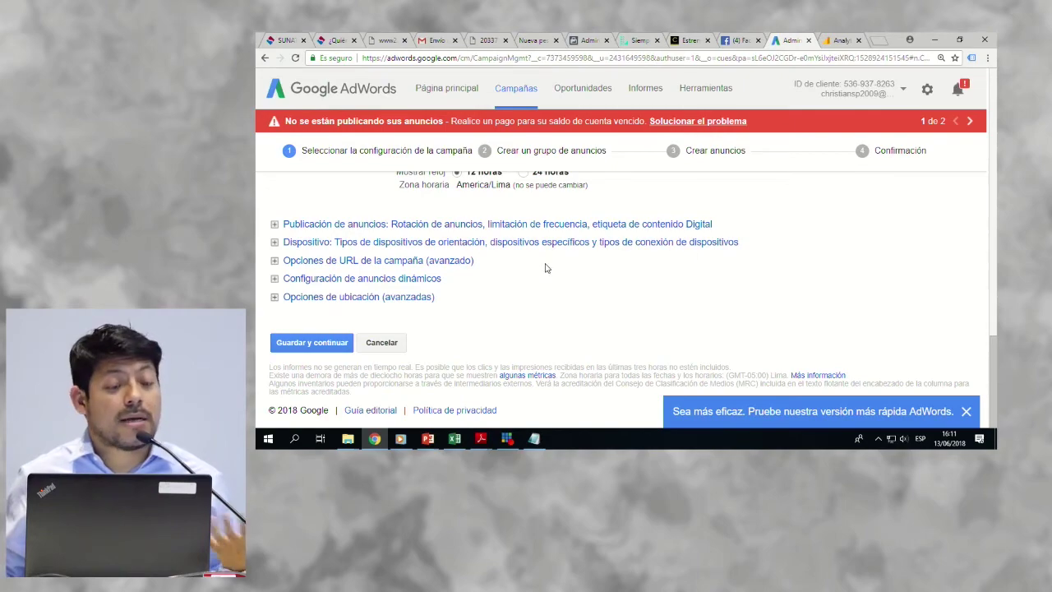
pyautogui.click(505, 243)
pyautogui.click(704, 274)
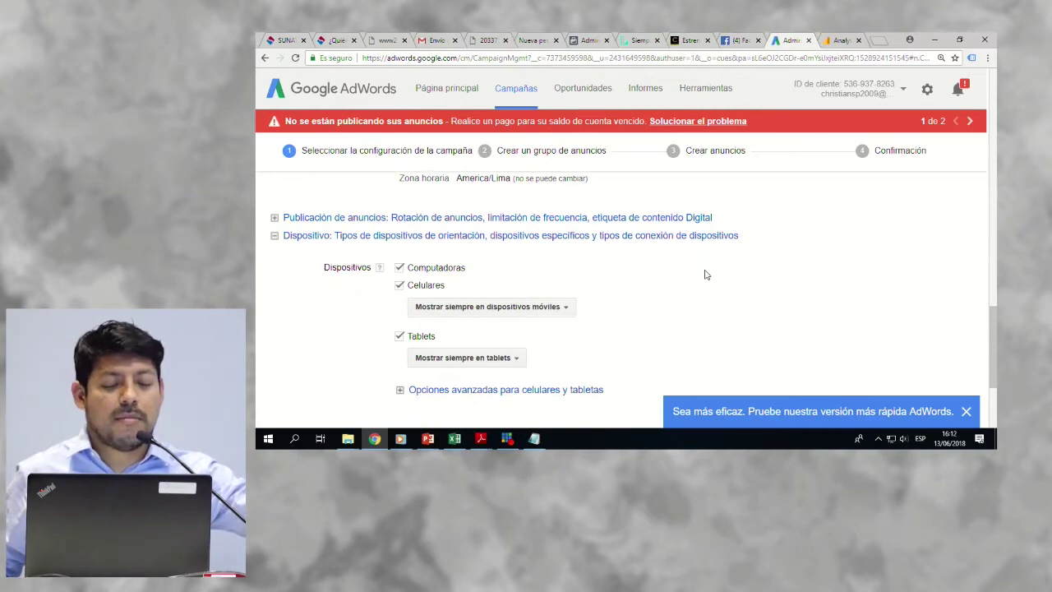
pyautogui.scroll(-2, 658, 275)
pyautogui.click(563, 237)
pyautogui.scroll(-2, 563, 238)
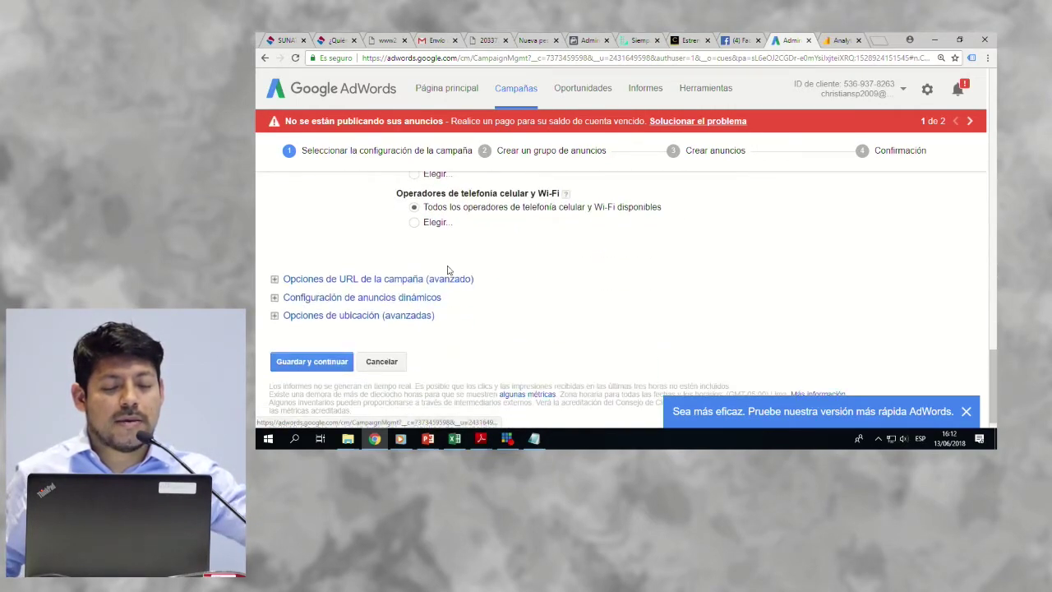
pyautogui.click(426, 225)
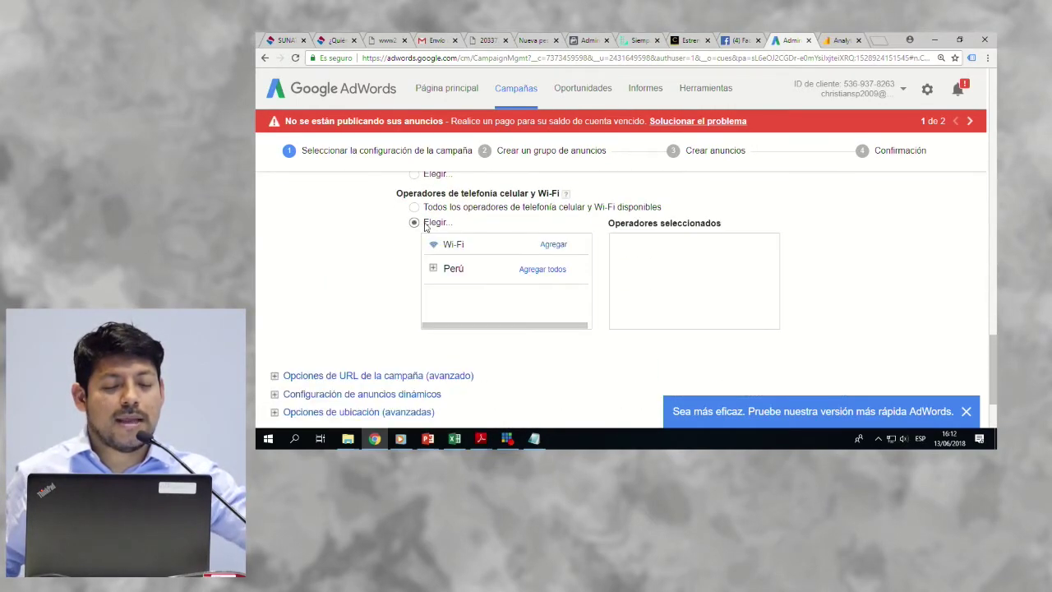
pyautogui.click(435, 274)
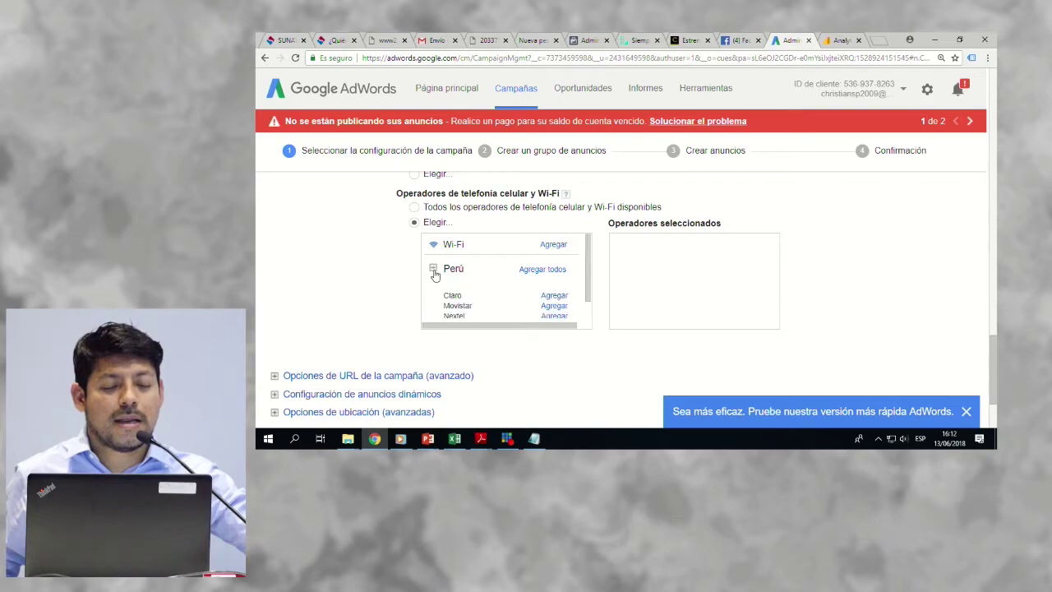
pyautogui.click(556, 294)
pyautogui.scroll(-1, 557, 294)
pyautogui.click(555, 285)
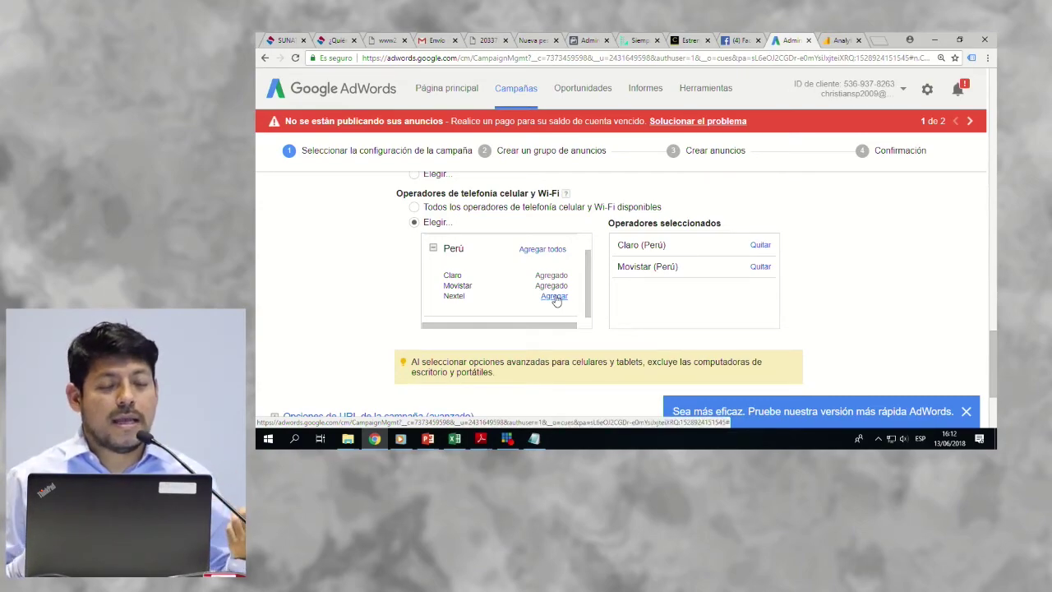
pyautogui.click(555, 298)
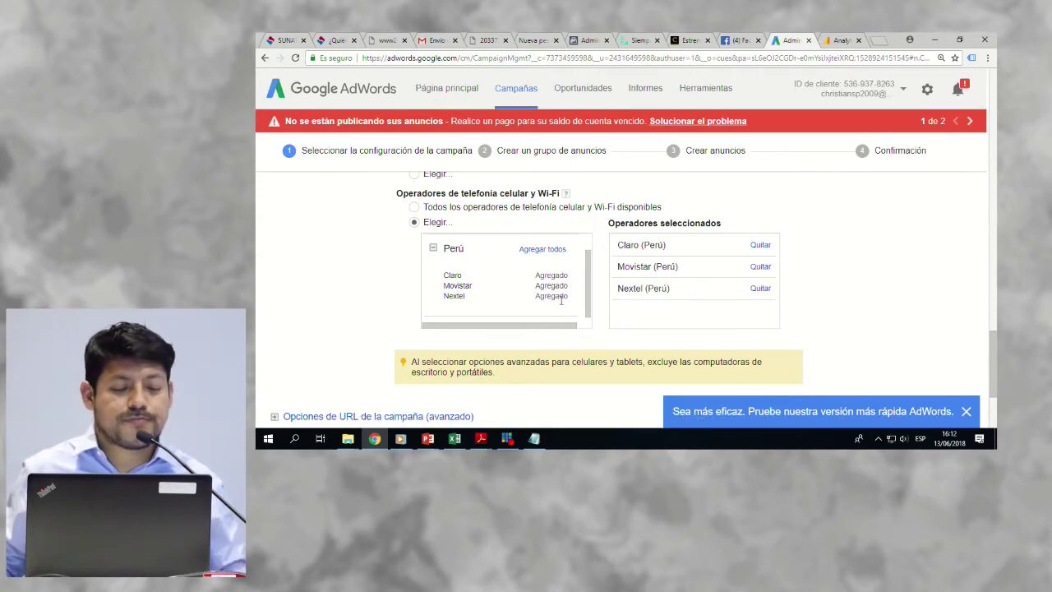
pyautogui.scroll(-2, 558, 299)
pyautogui.click(332, 340)
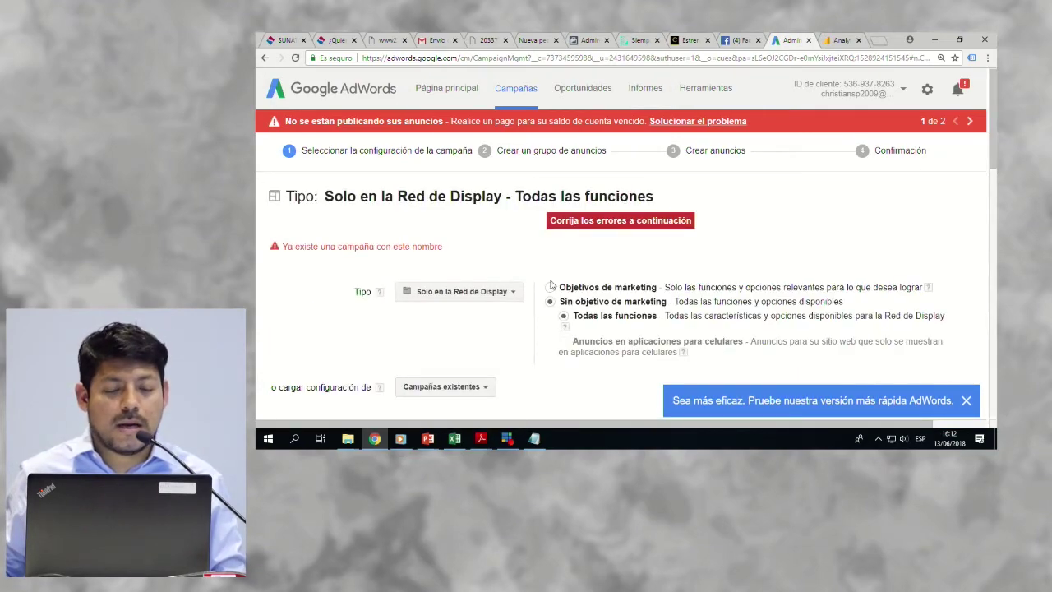
pyautogui.scroll(-1, 460, 274)
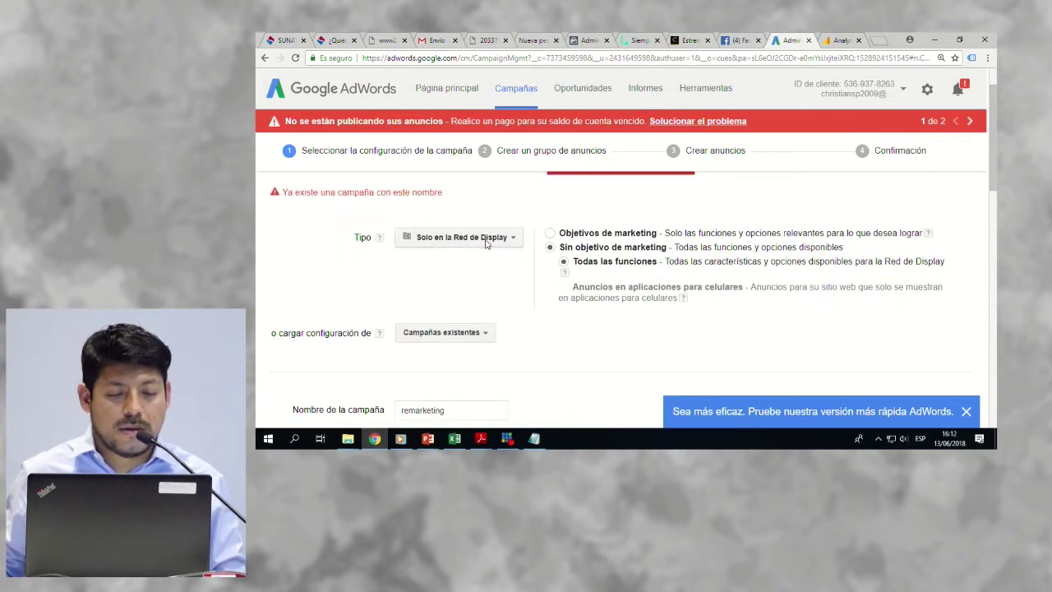
pyautogui.scroll(-5, 486, 240)
pyautogui.scroll(5, 486, 240)
pyautogui.click(480, 299)
pyautogui.write('prome')
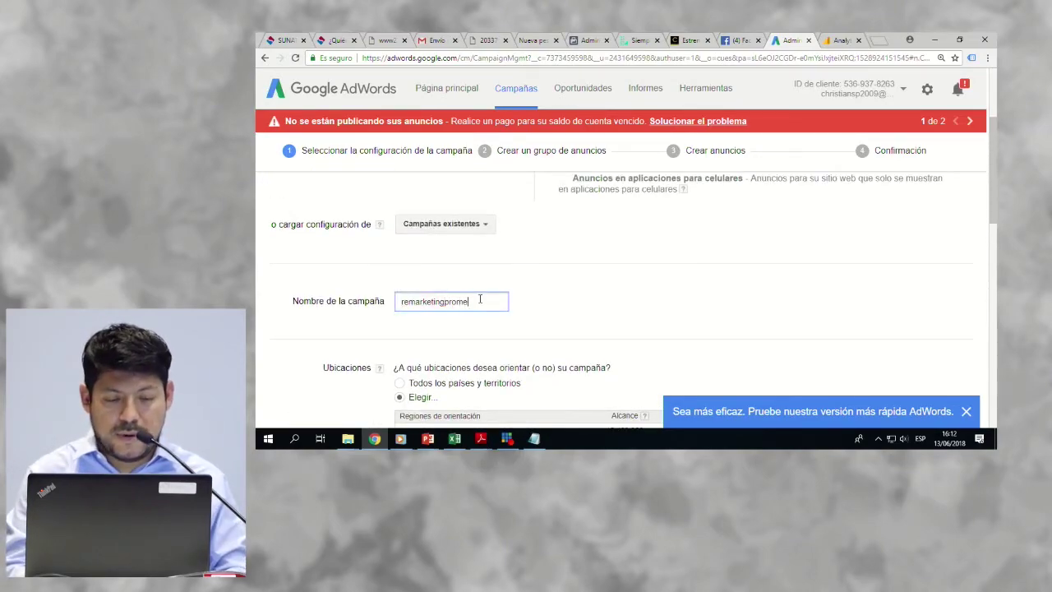
pyautogui.write('rérica')
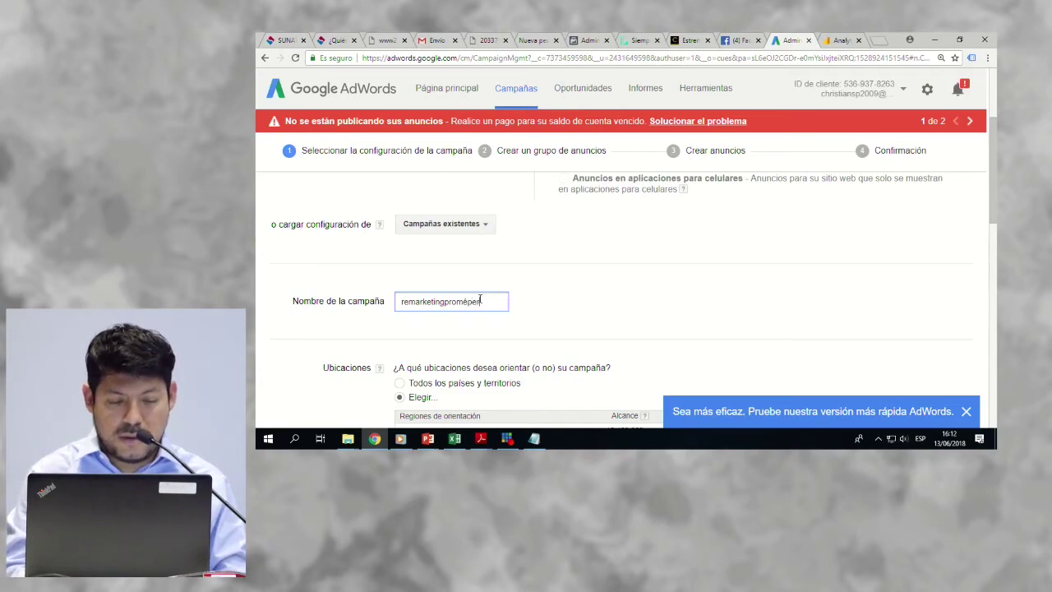
pyautogui.scroll(-3, 483, 236)
pyautogui.scroll(2, 483, 236)
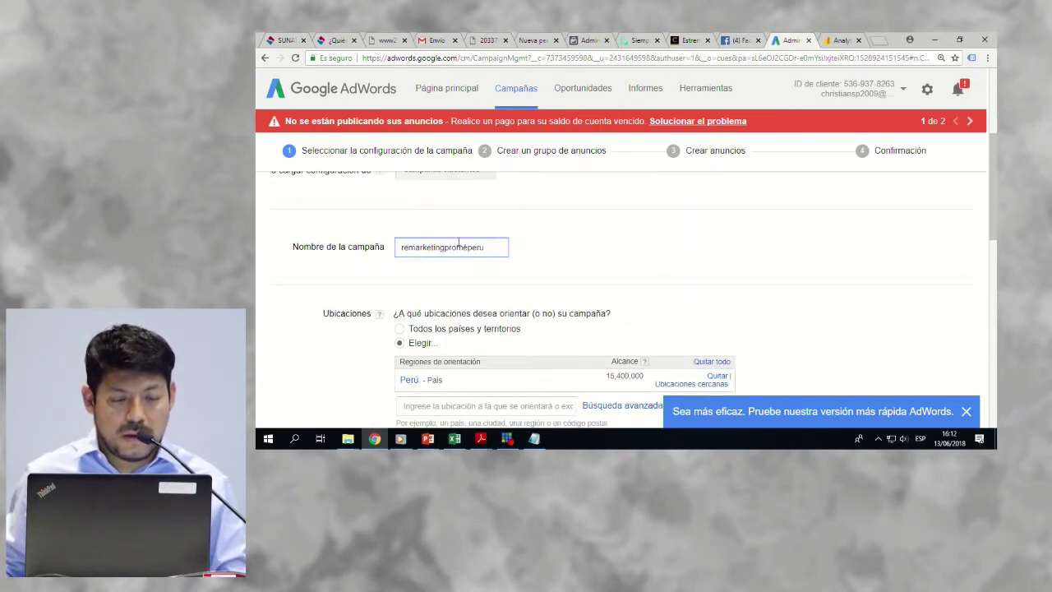
# Step: Rename the campaign as Promperu2018 and save its settings to continue to ad group creation
pyautogui.doubleClick(461, 247)
pyautogui.write('Promp')
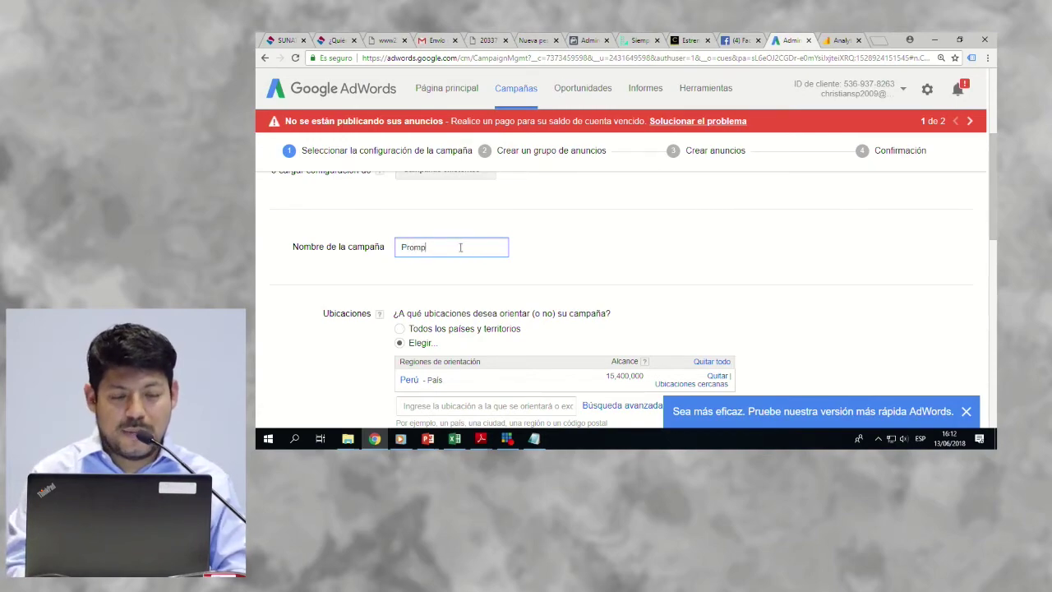
pyautogui.write('eru2018')
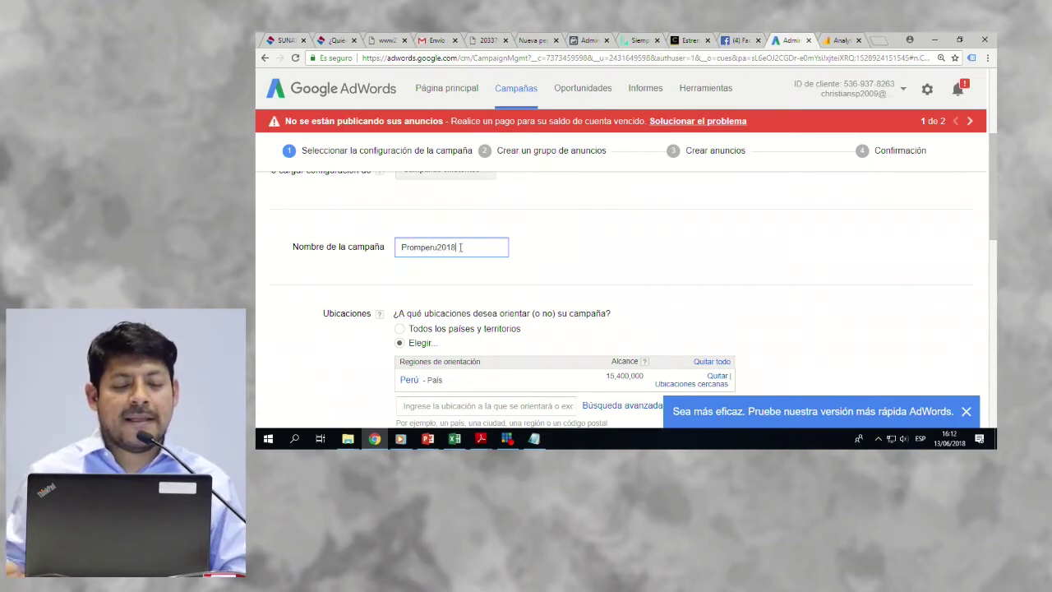
pyautogui.scroll(-10, 473, 237)
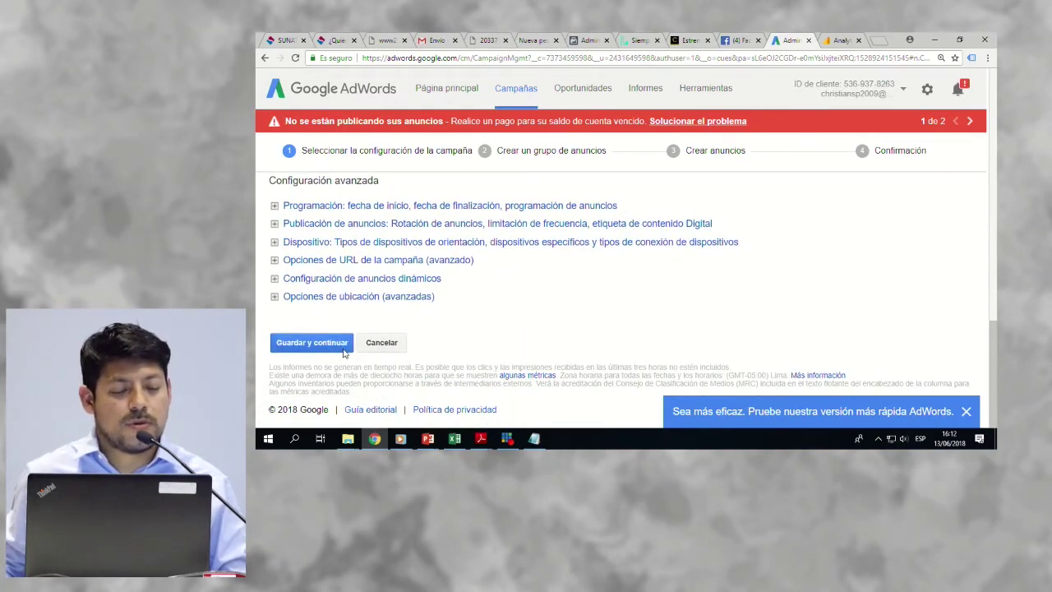
pyautogui.click(344, 348)
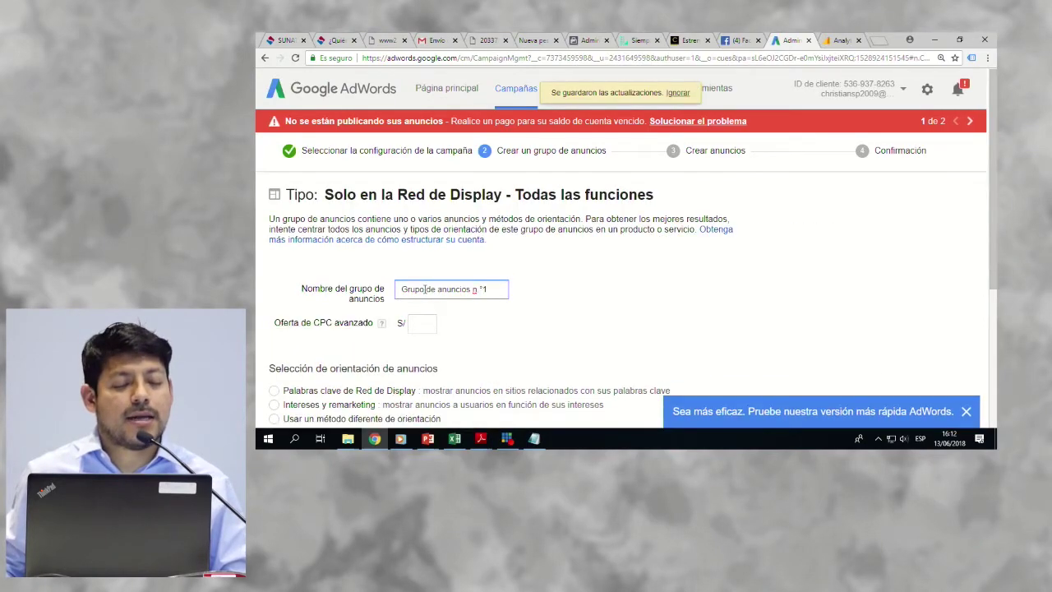
# Step: Target the ad group by "Intereses y remarketing" and add the remarketing list Demo-Promperu-13-06-18
pyautogui.scroll(-2, 425, 293)
pyautogui.scroll(-1, 313, 257)
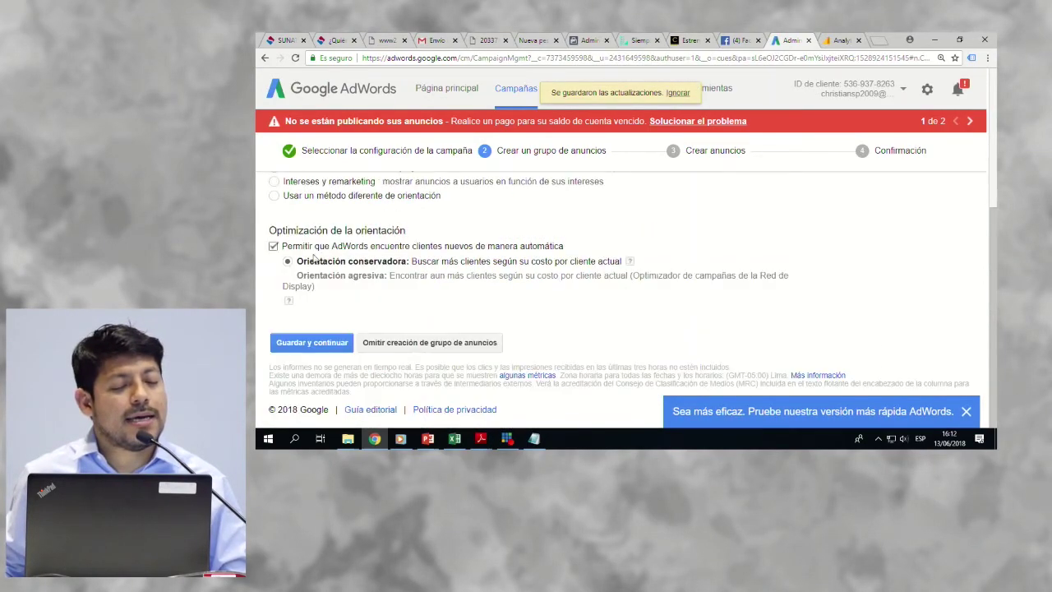
pyautogui.scroll(2, 325, 259)
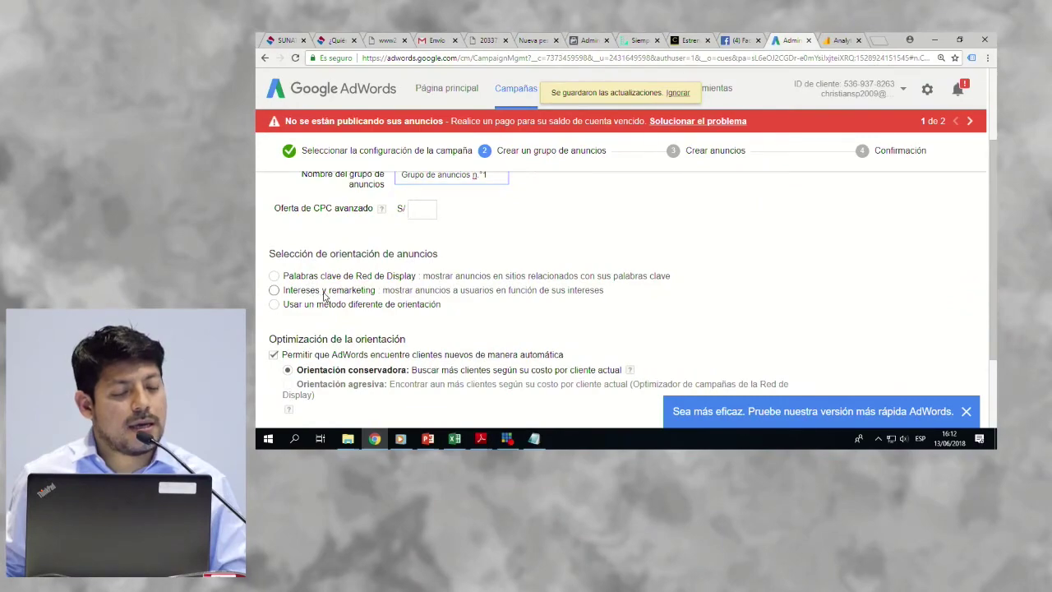
pyautogui.click(274, 291)
pyautogui.scroll(-2, 368, 272)
pyautogui.click(370, 251)
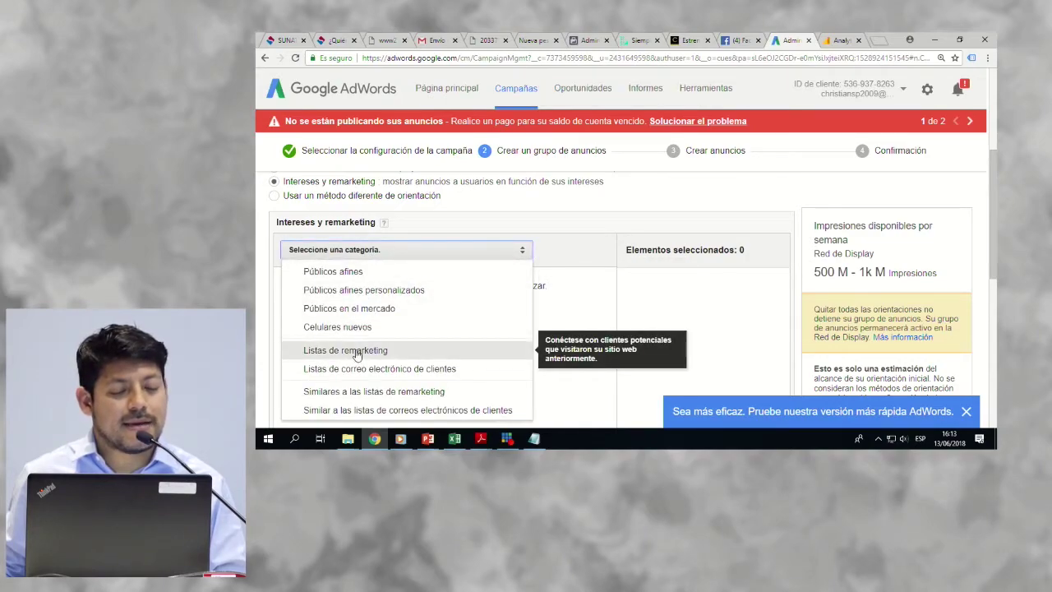
pyautogui.click(357, 355)
pyautogui.scroll(-2, 475, 312)
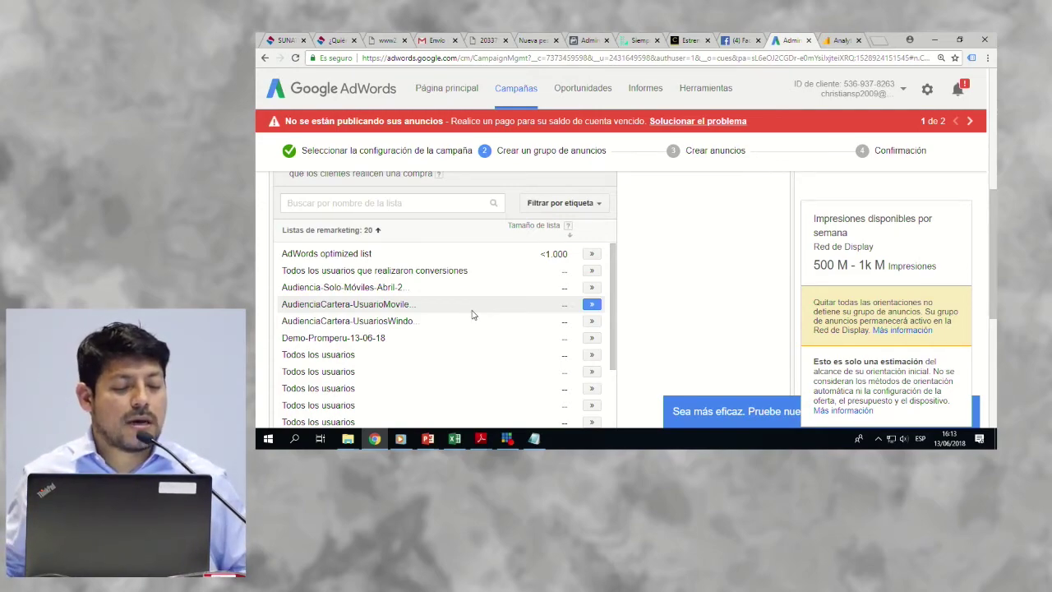
pyautogui.click(590, 340)
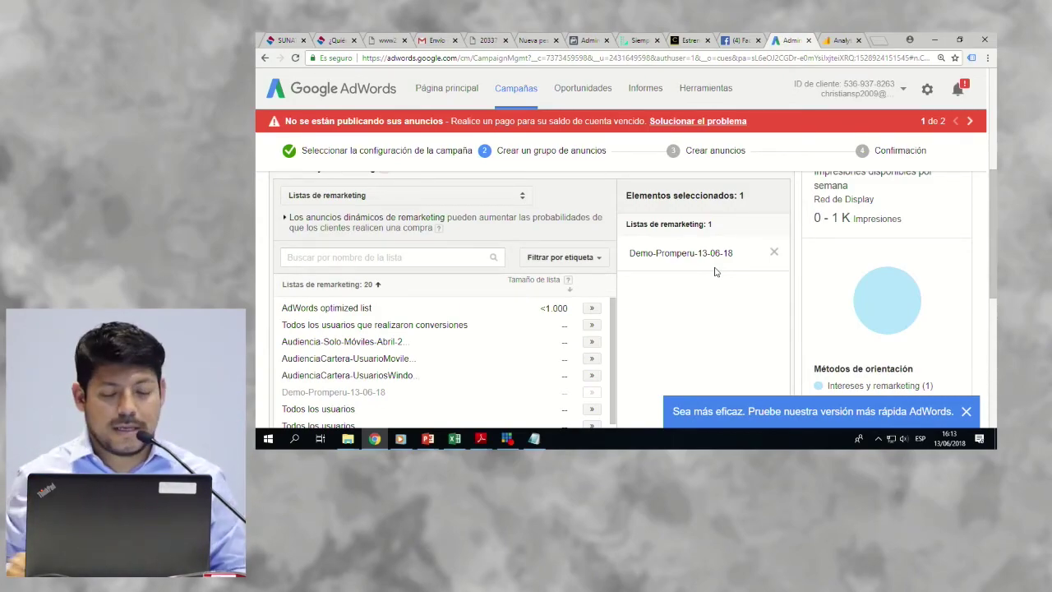
# Step: Switch to the Notepad notes and insert an empty line above the first "Paso 1"
pyautogui.click(538, 440)
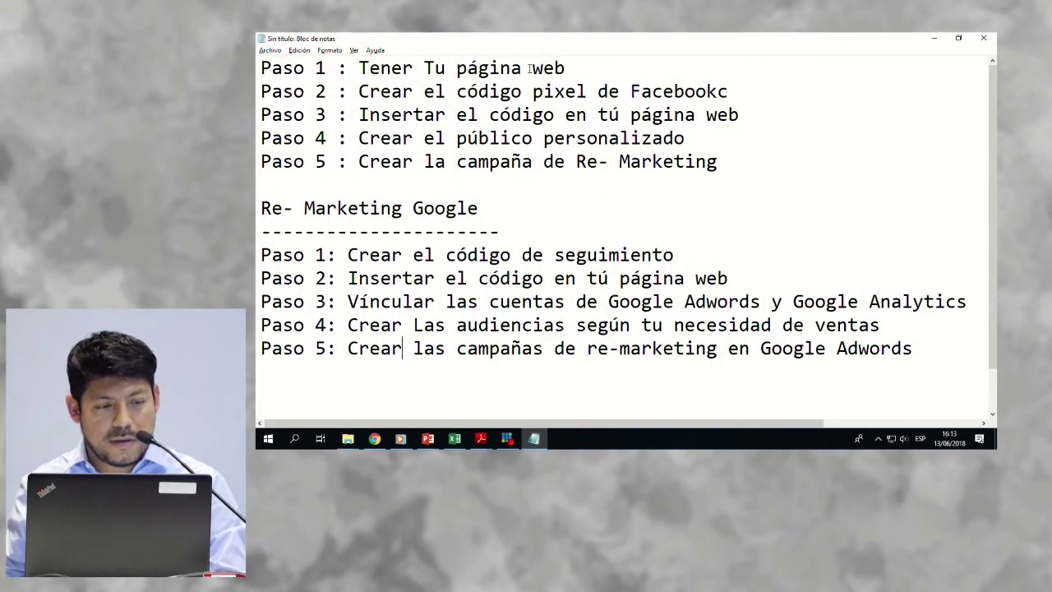
pyautogui.click(744, 68)
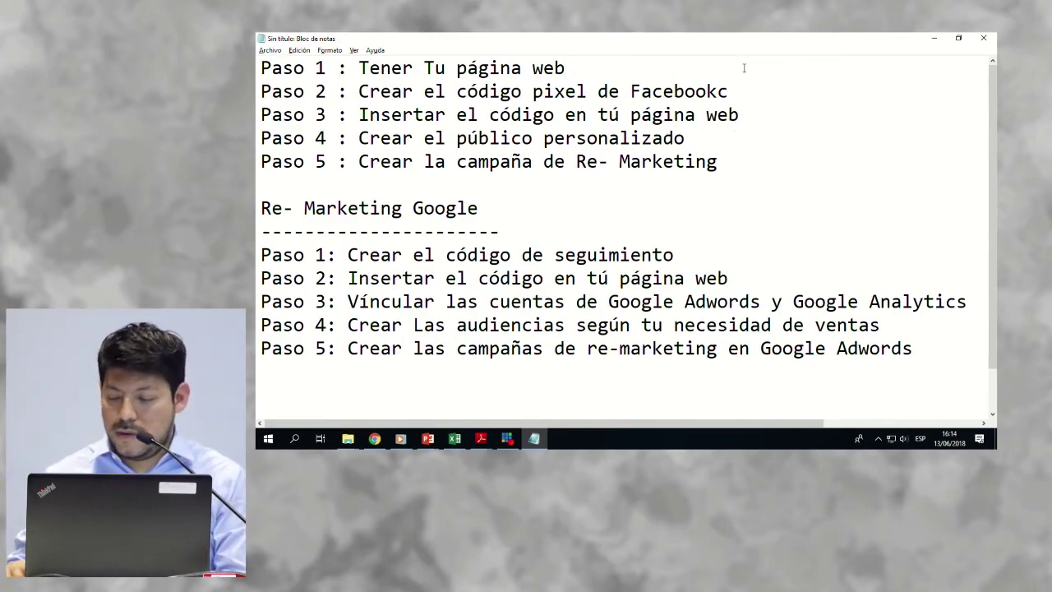
pyautogui.press('Home')
pyautogui.press('Return')
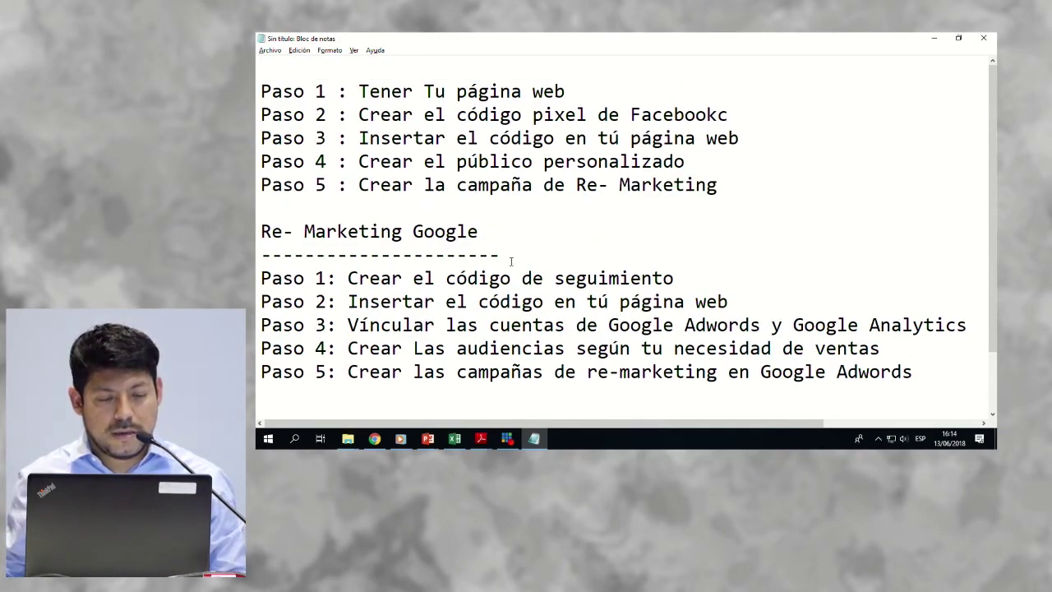
# Step: Copy the "Re- Marketing Google" heading with its dashed line to the start of the notes, above the Facebook steps
pyautogui.moveTo(512, 262); pyautogui.dragTo(281, 215)
pyautogui.write('c')
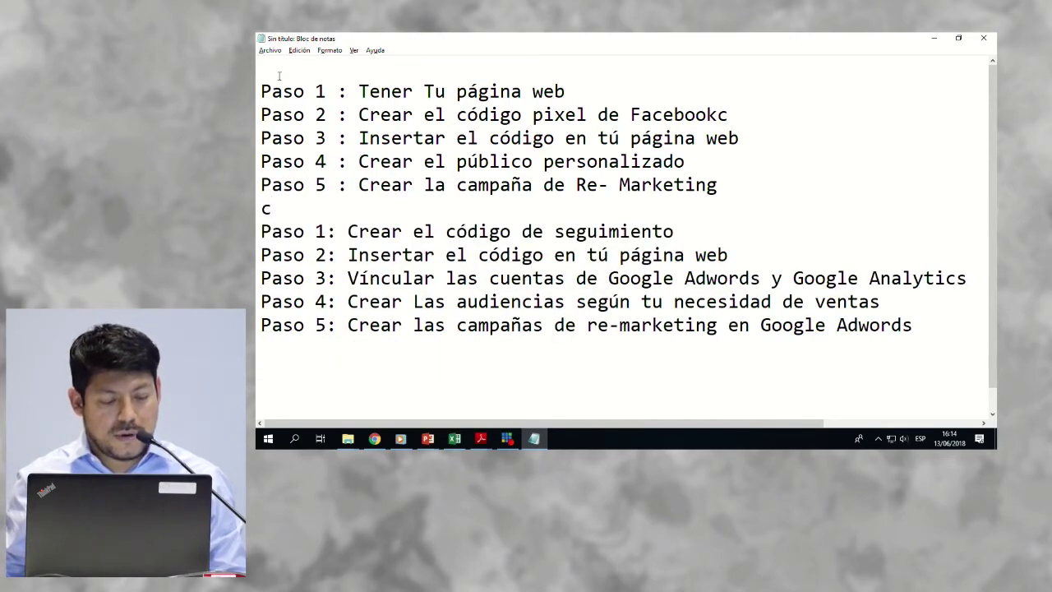
pyautogui.hotkey('ctrl', 'z')
pyautogui.hotkey('ctrl', 'c')
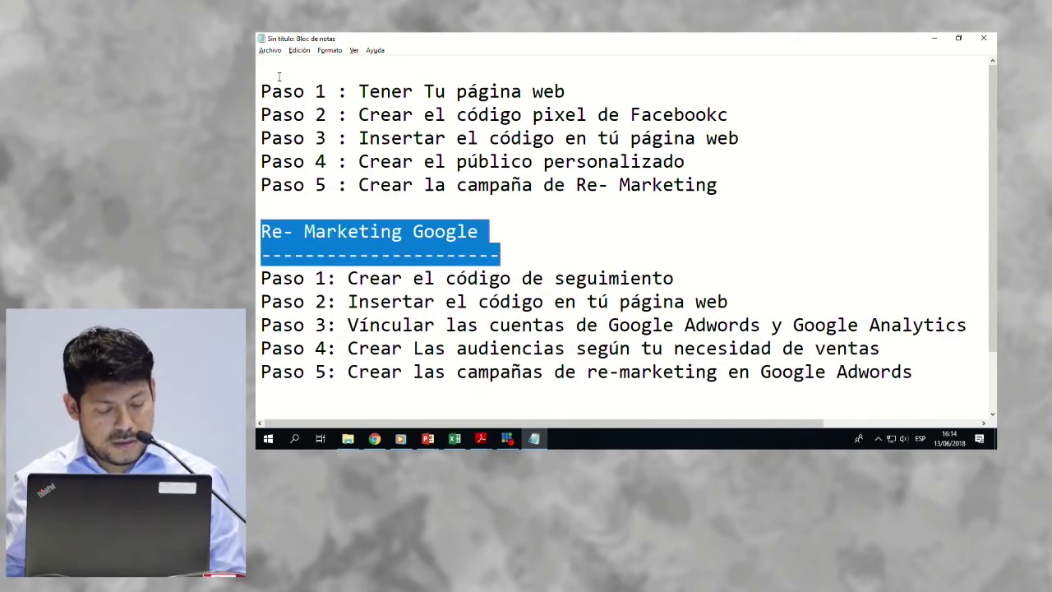
pyautogui.click(276, 73)
pyautogui.hotkey('ctrl', 'v')
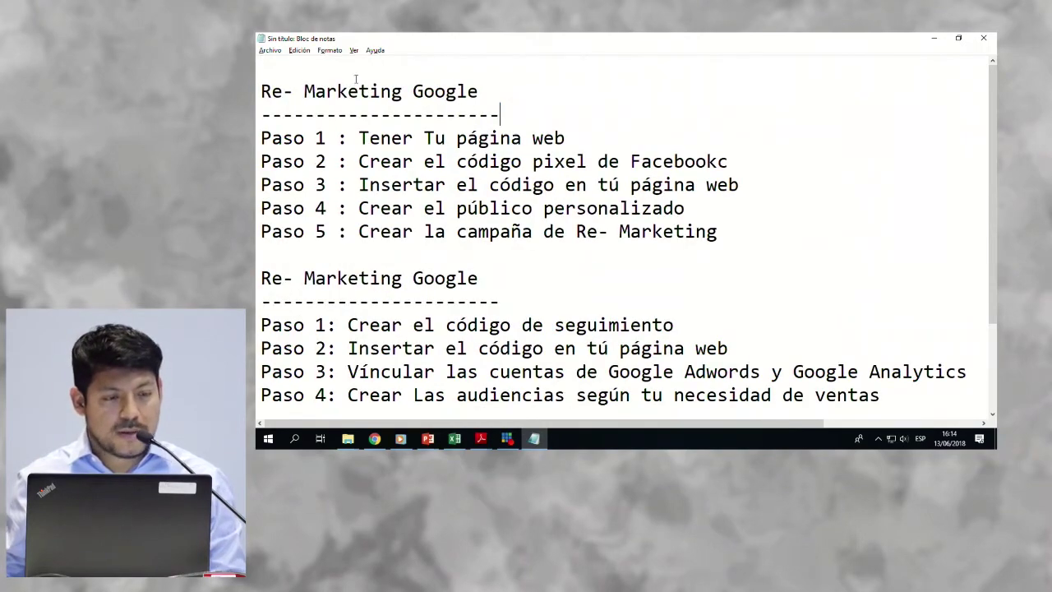
pyautogui.scroll(-1, 338, 74)
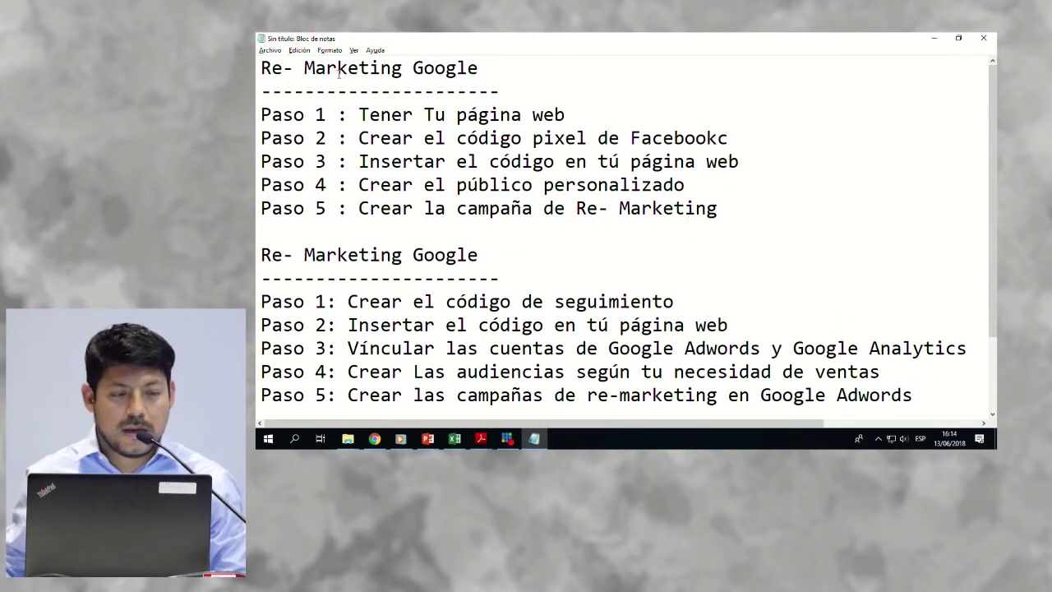
# Step: Replace "Google" with "Facebook" in the first heading of the notes
pyautogui.doubleClick(457, 69)
pyautogui.write('Fce')
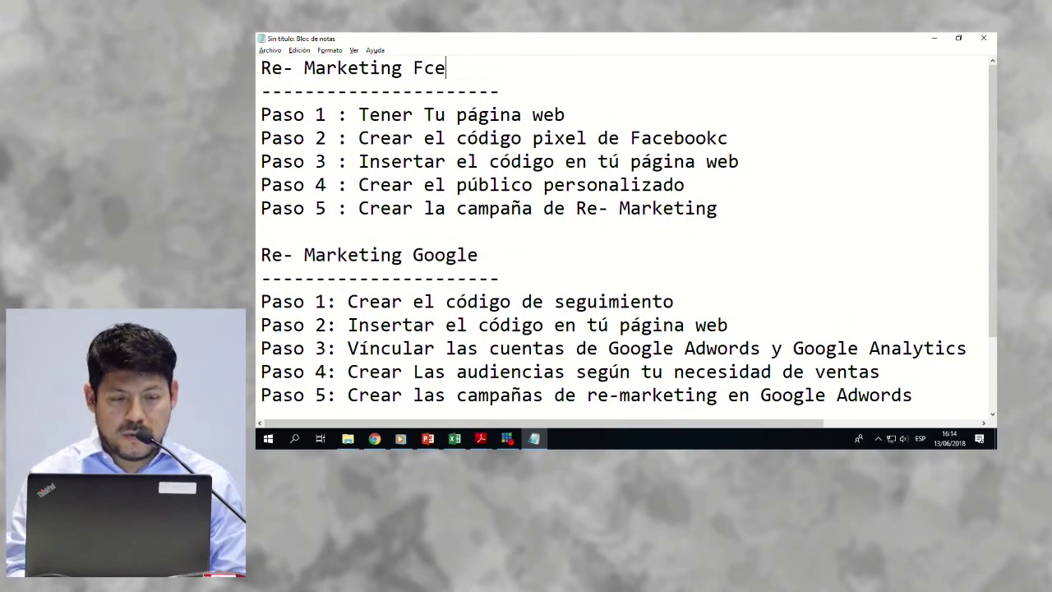
pyautogui.press('BackSpace')
pyautogui.press('BackSpace')
pyautogui.write('acebook')
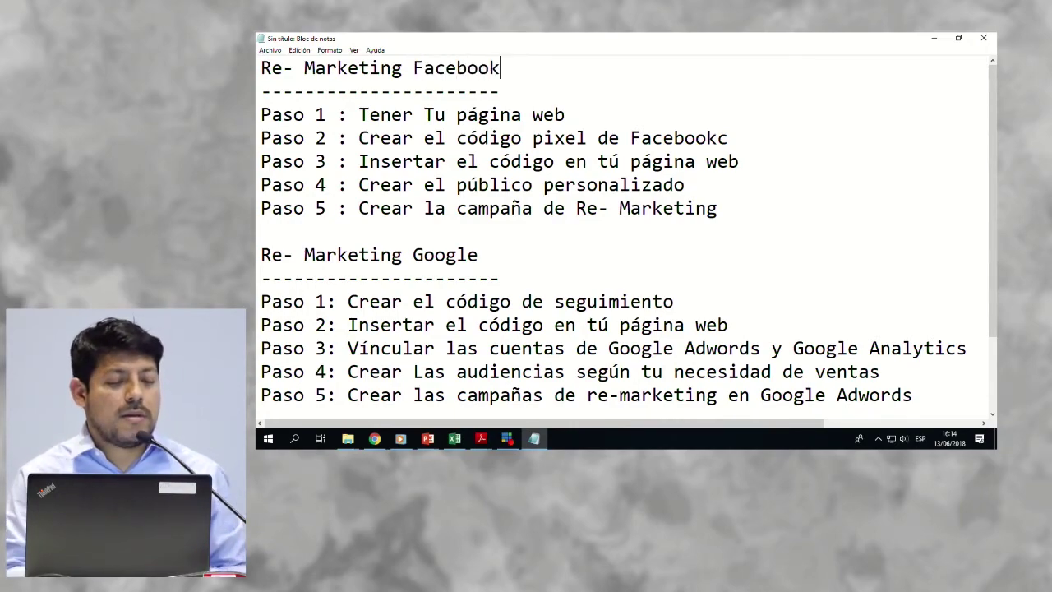